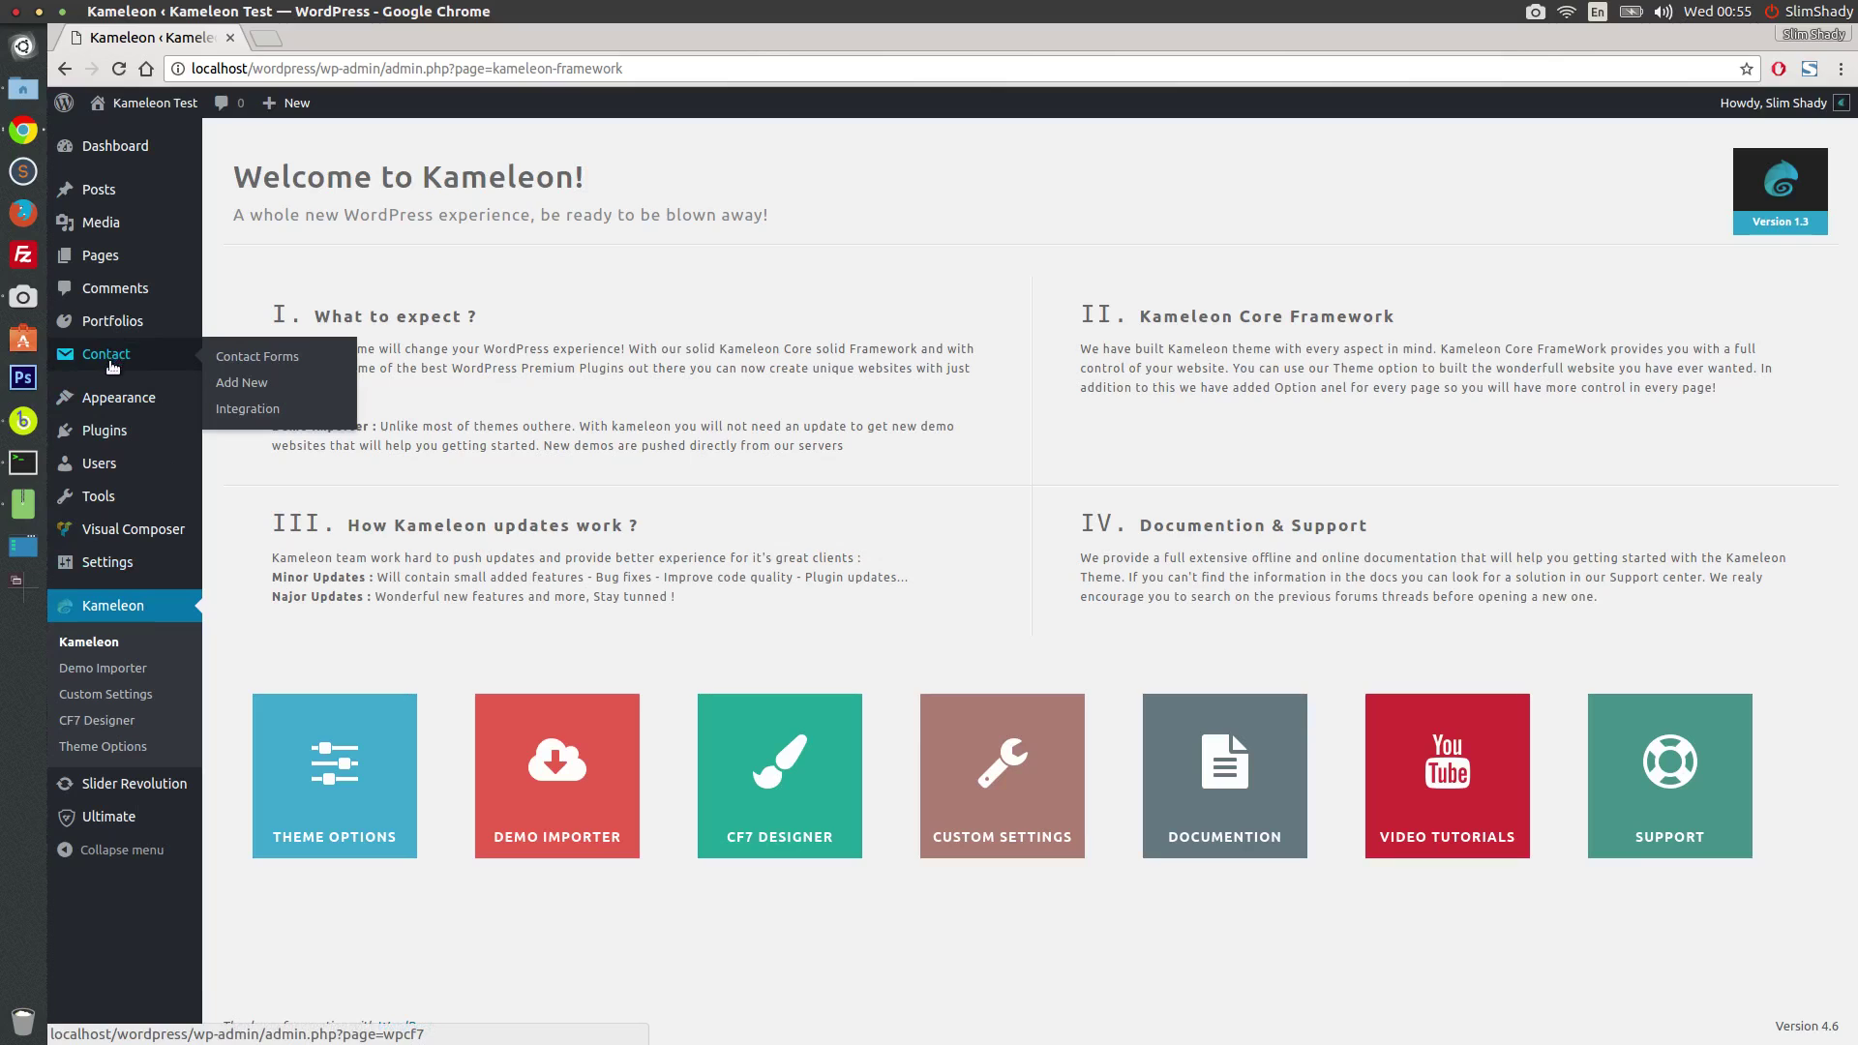
Step: Deactivate the Contact Form 7 plugin and return to the Kameleon welcome page
{"action": "mouse_move", "coordinate": [248, 432]}
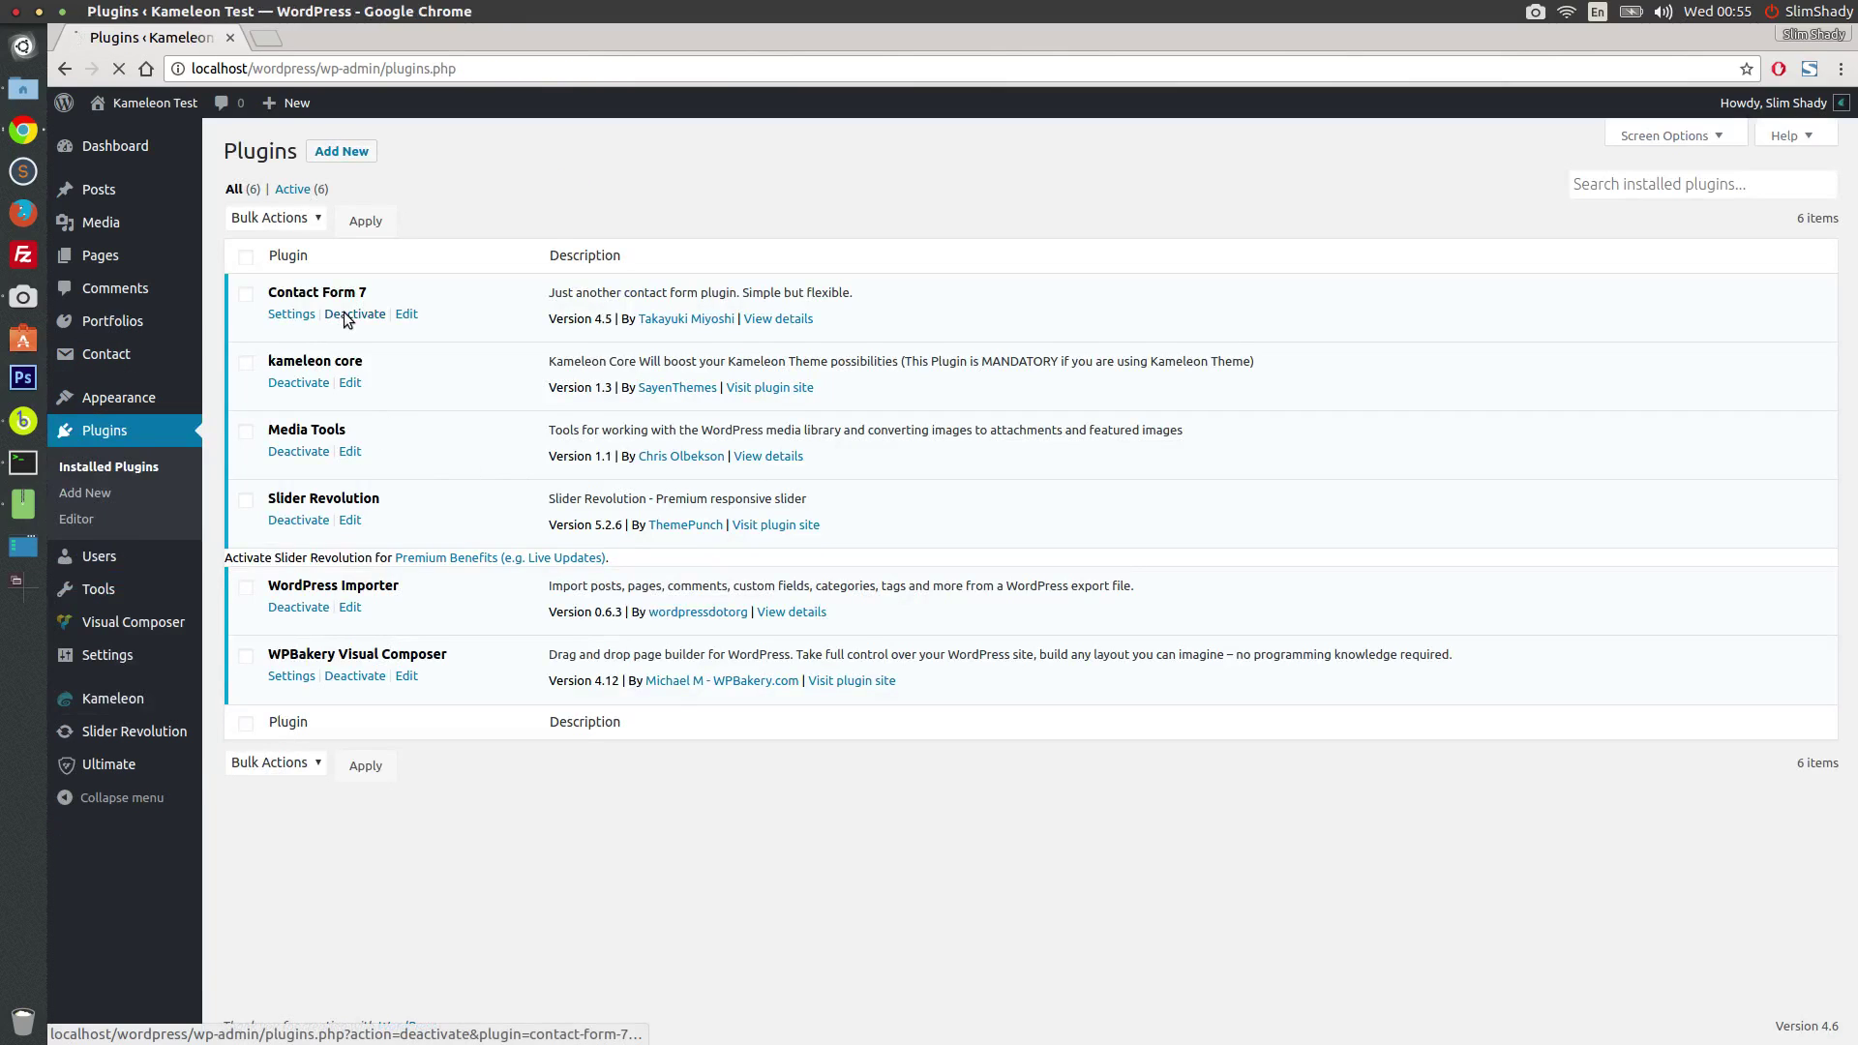
{"action": "left_click", "coordinate": [342, 317]}
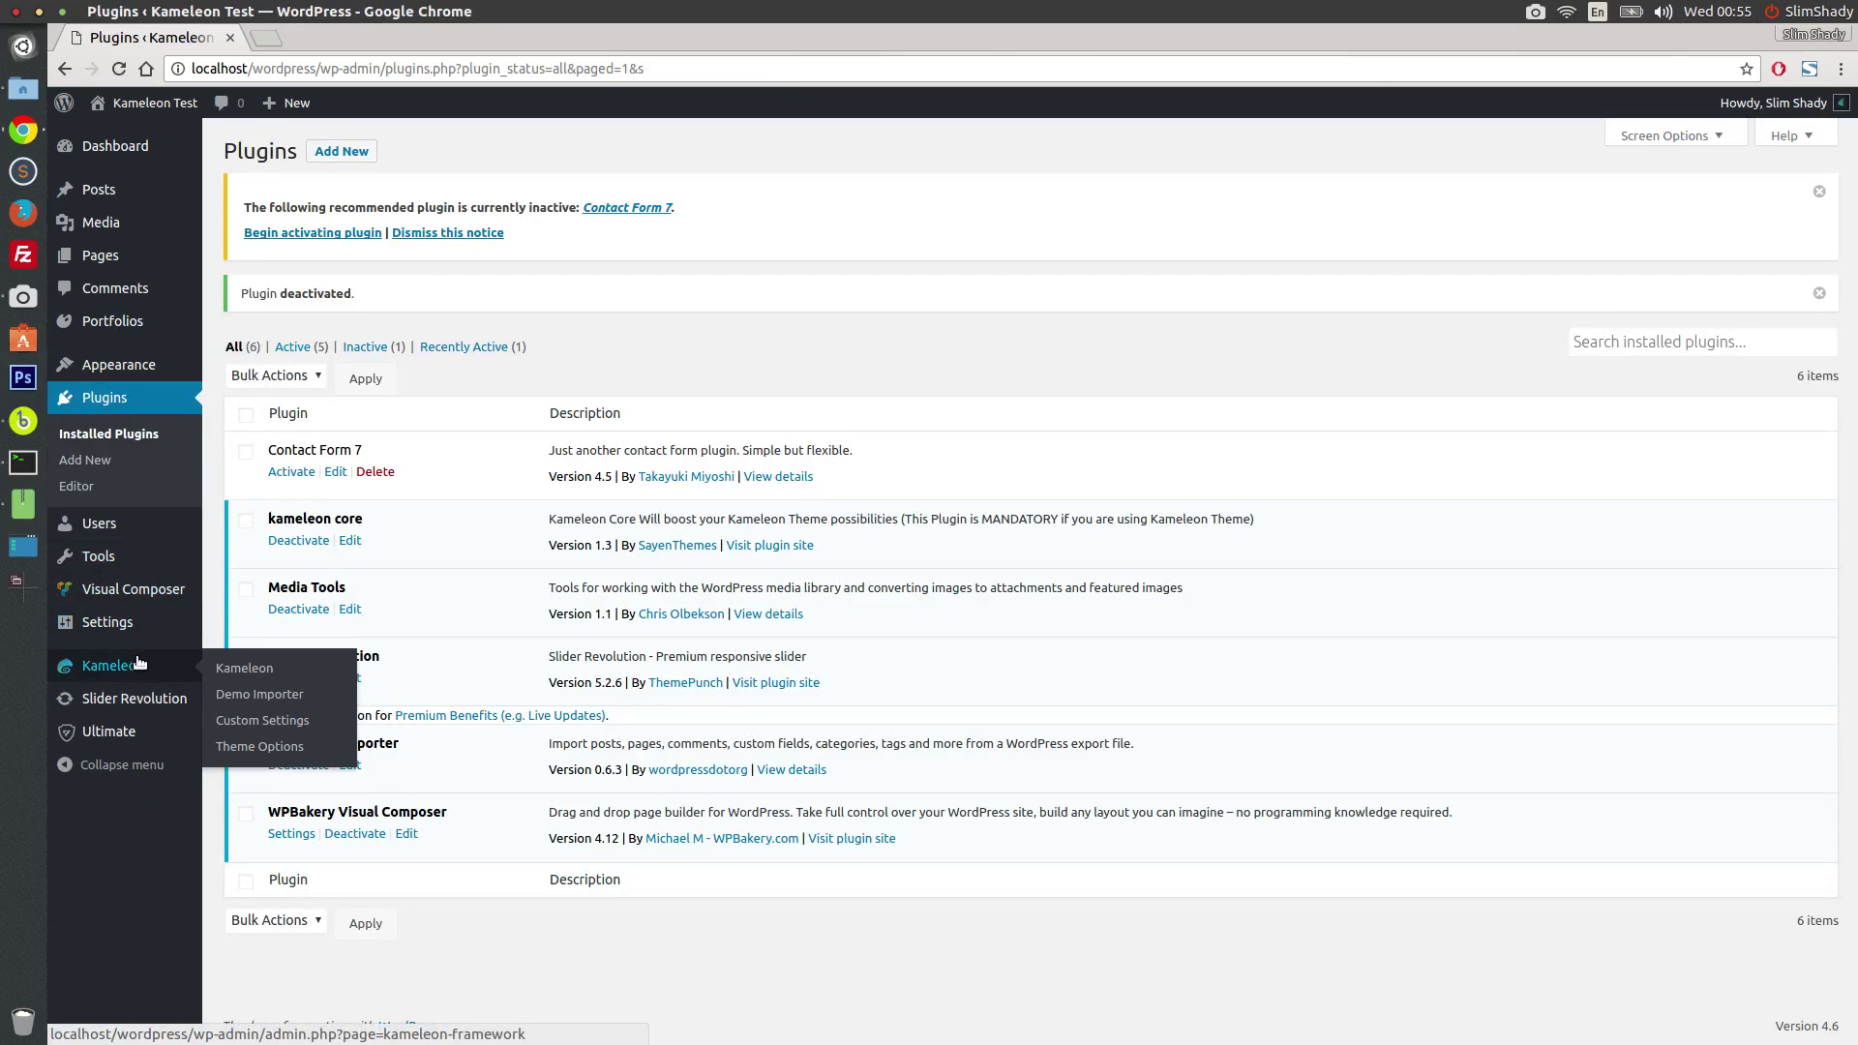
{"action": "left_click", "coordinate": [144, 662]}
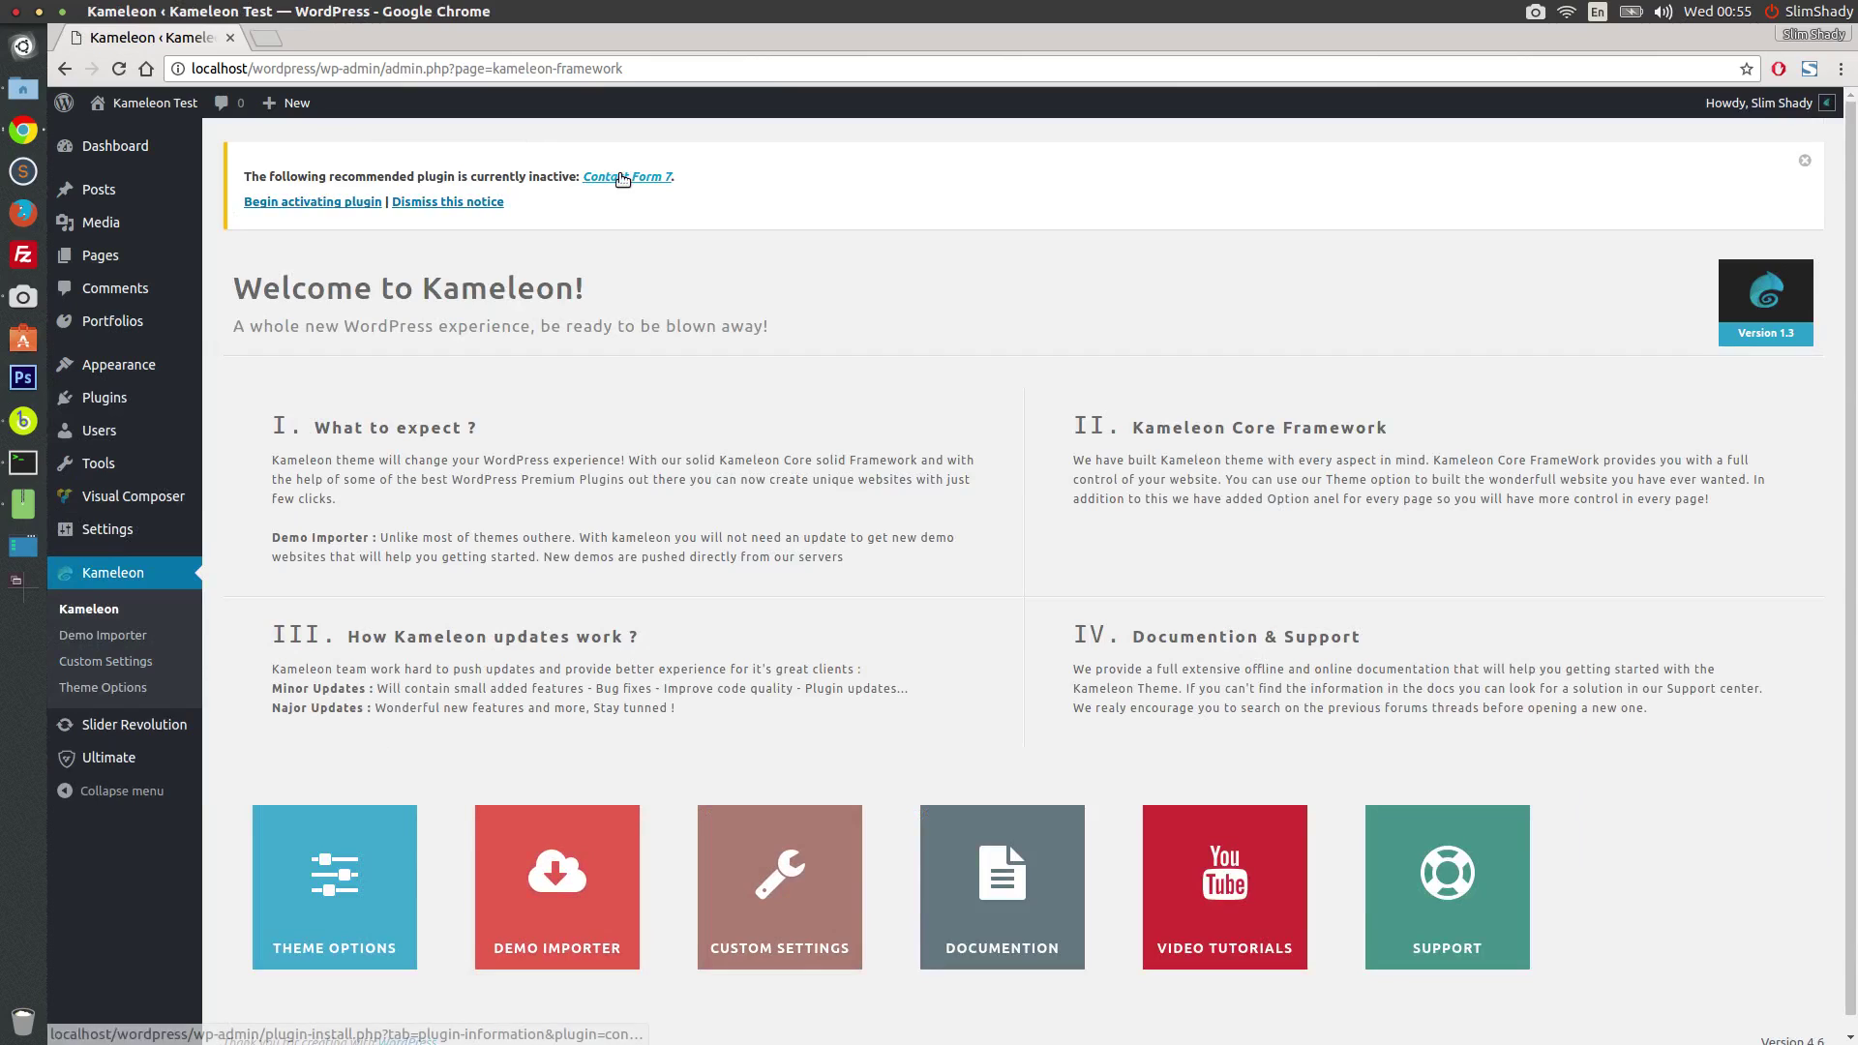
Step: Activate the recommended Contact Form 7 plugin and open the Kameleon CF7 Designer
{"action": "left_click", "coordinate": [292, 203]}
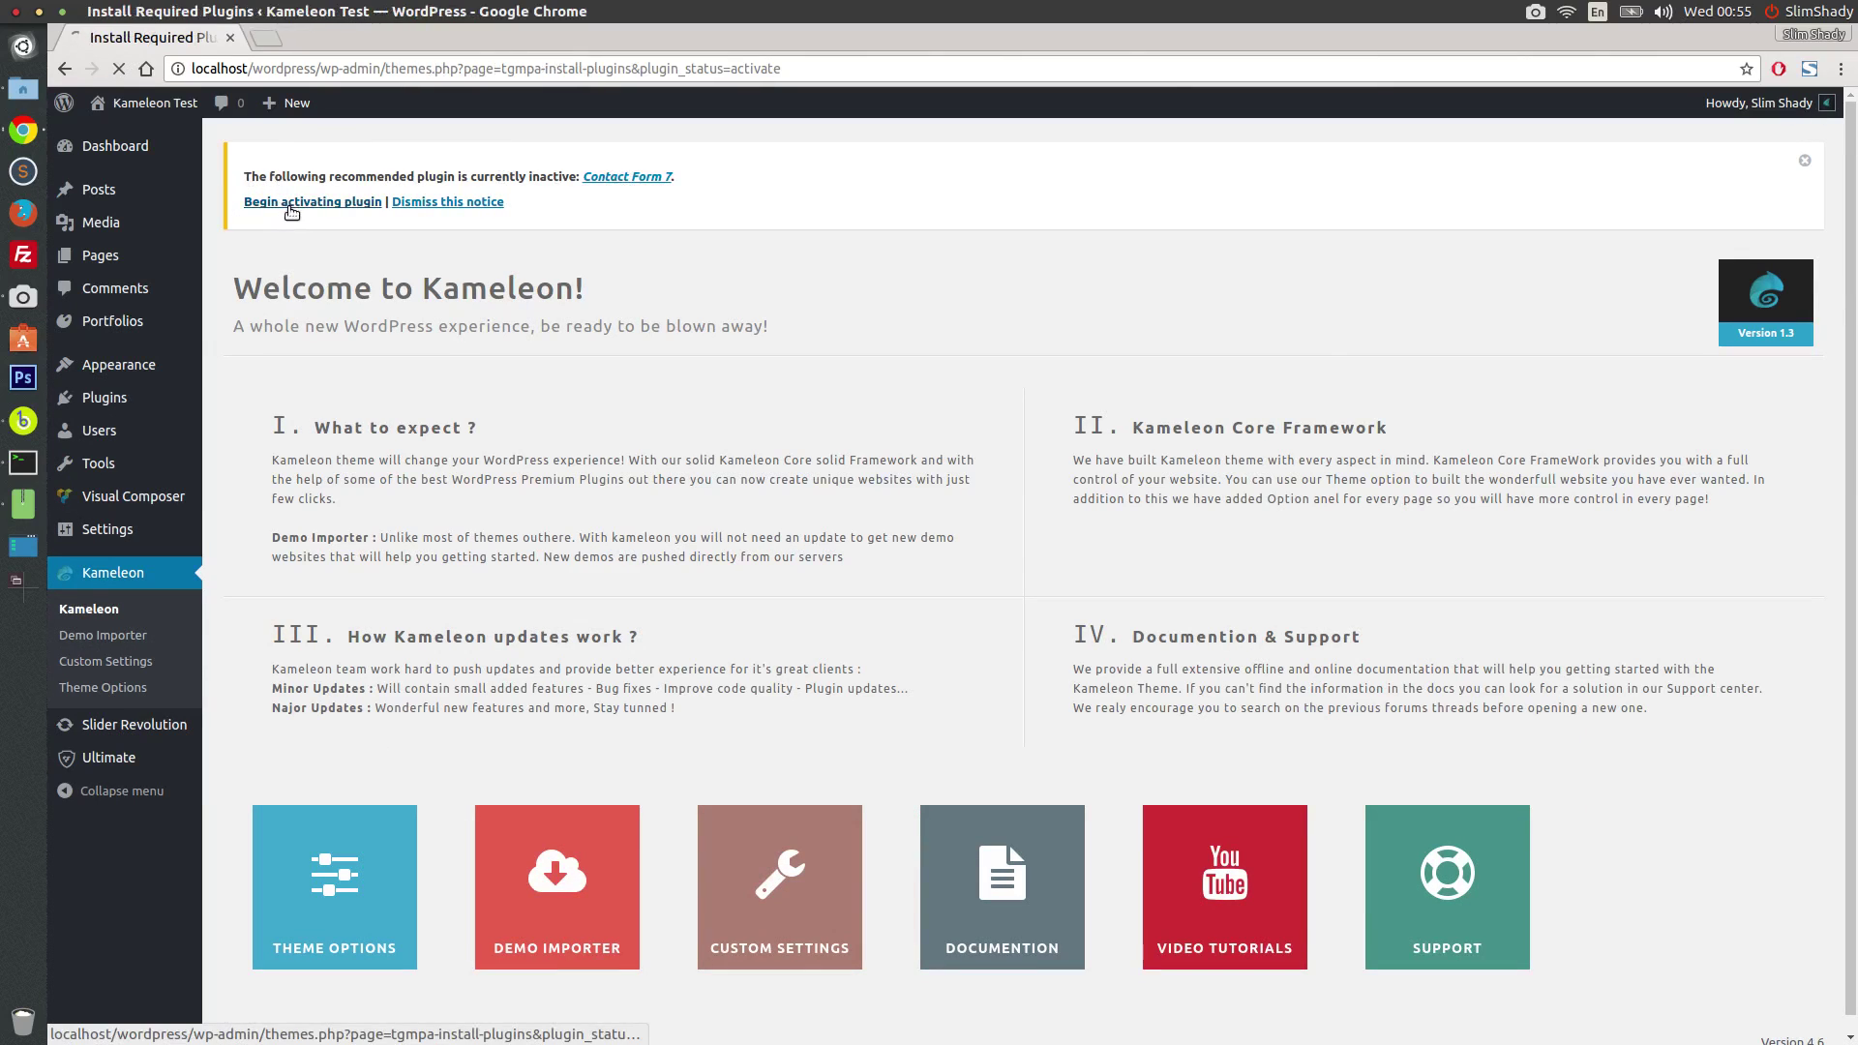
{"action": "left_click", "coordinate": [290, 311]}
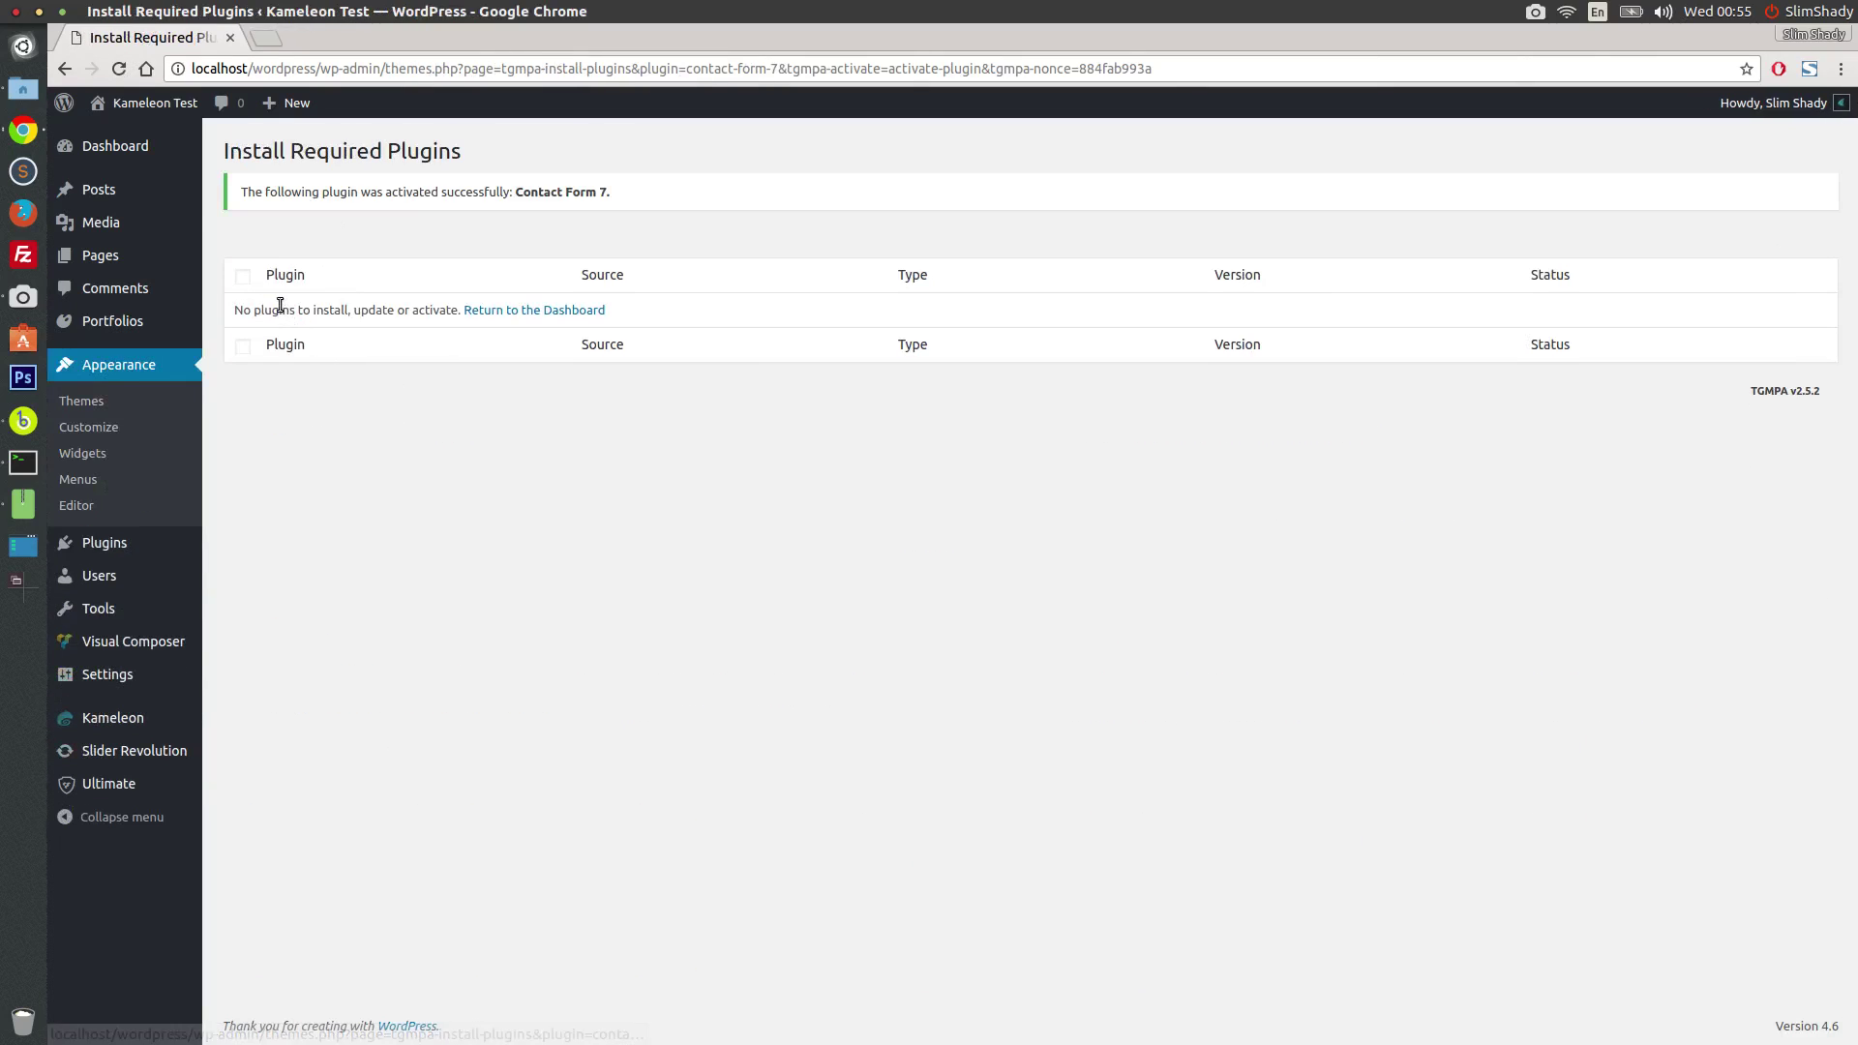
{"action": "left_click", "coordinate": [102, 717]}
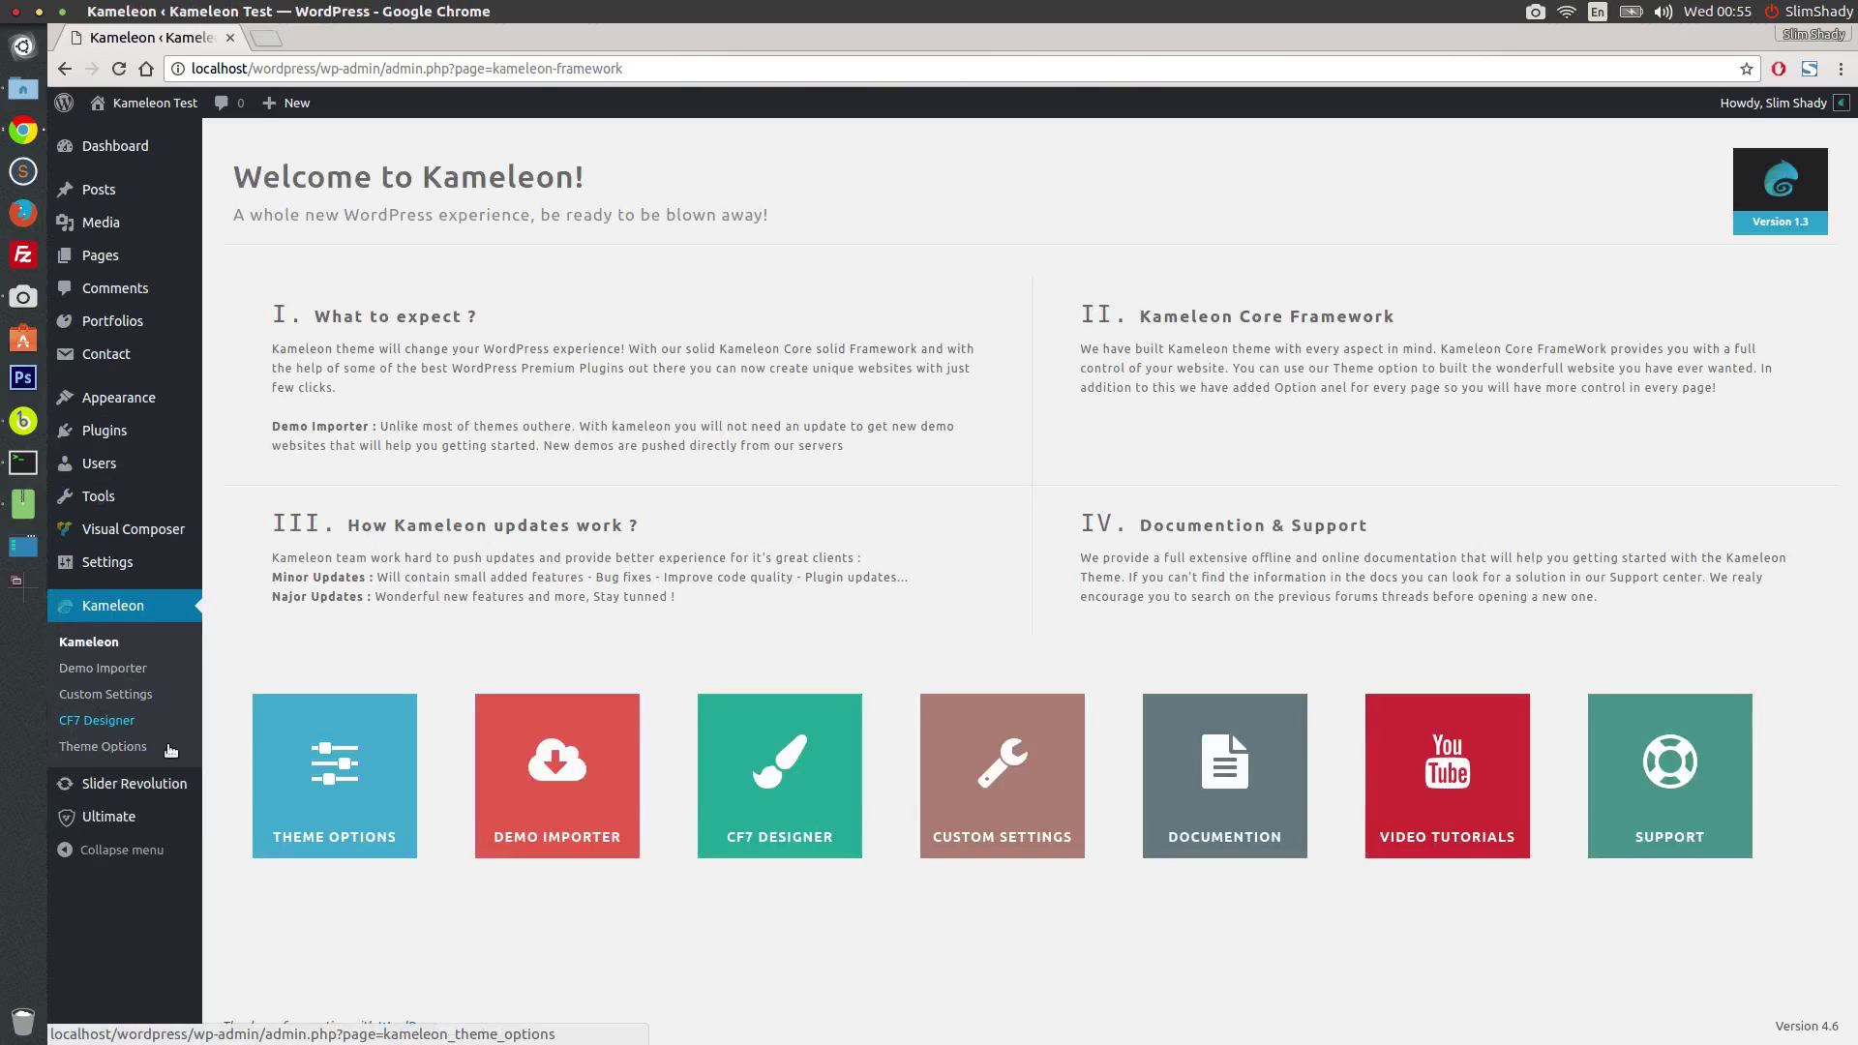
{"action": "left_click", "coordinate": [780, 770]}
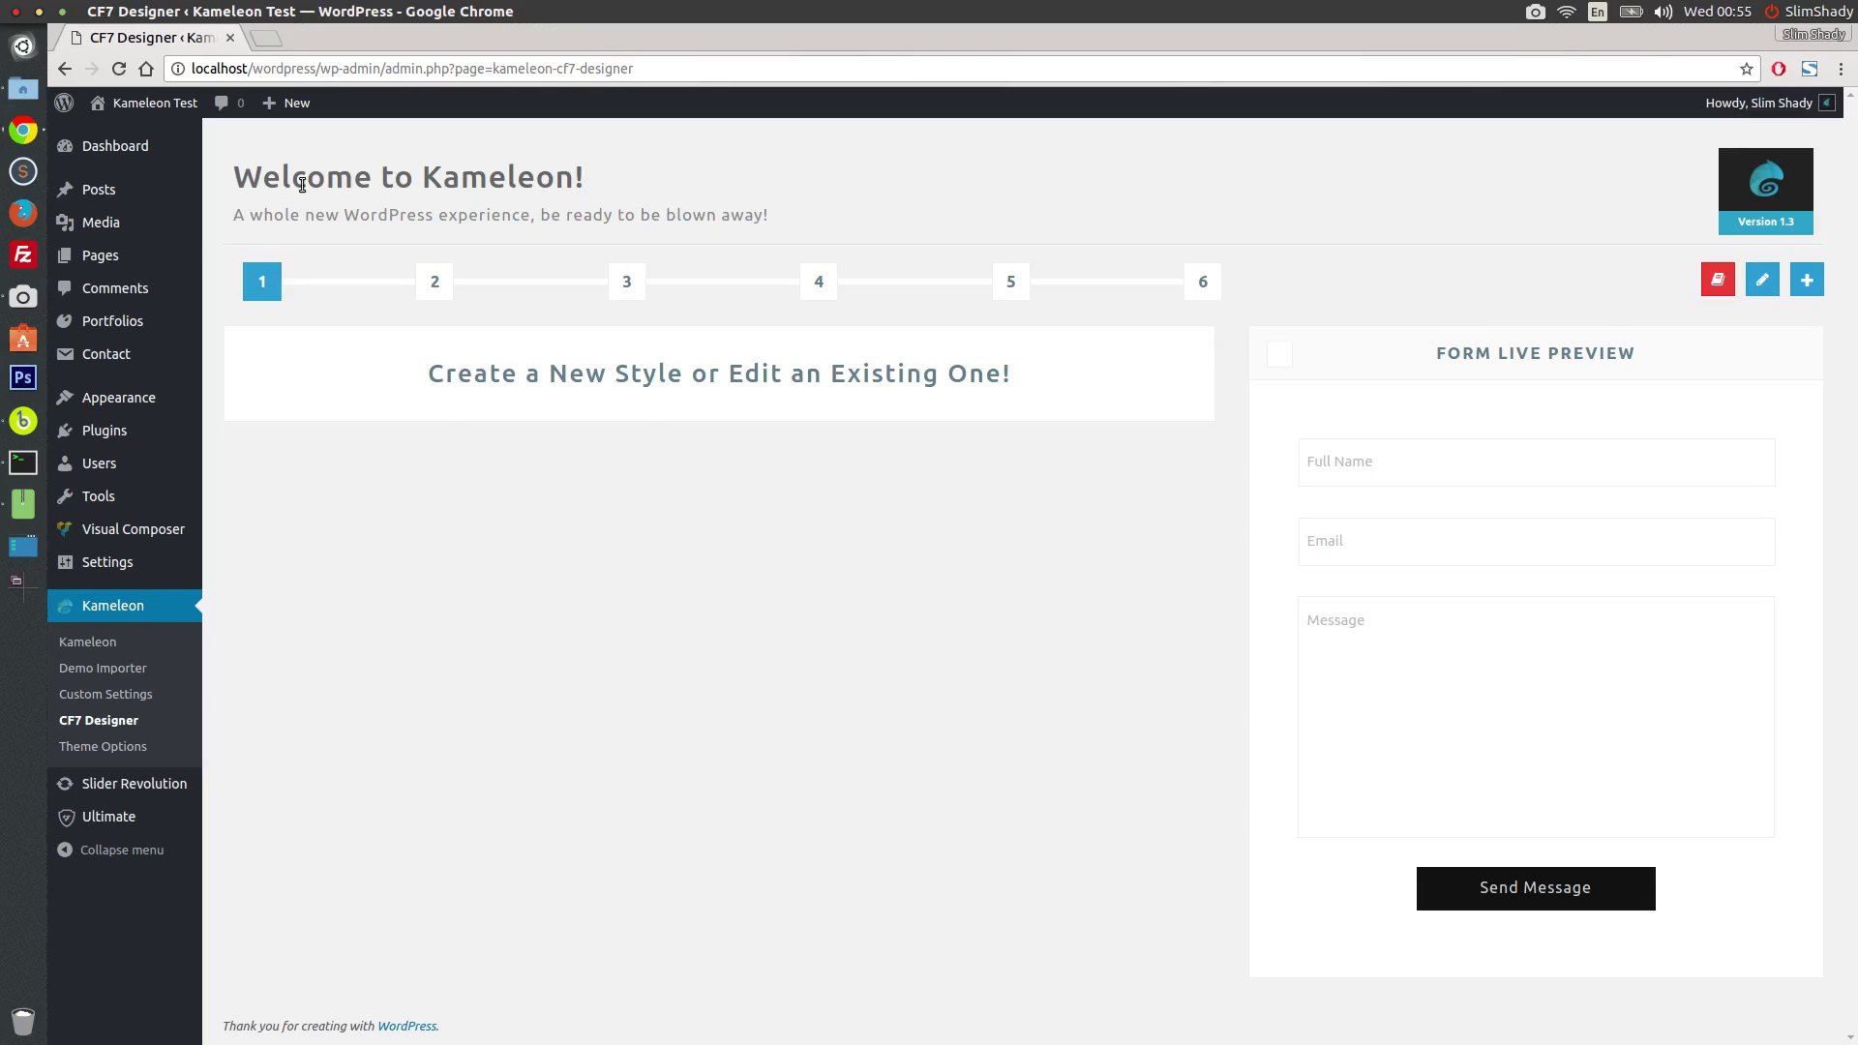
Step: Open the site's page list separately and examine the live Home Creative page's "Get to Know us Better" section
{"action": "middle_click", "coordinate": [229, 256]}
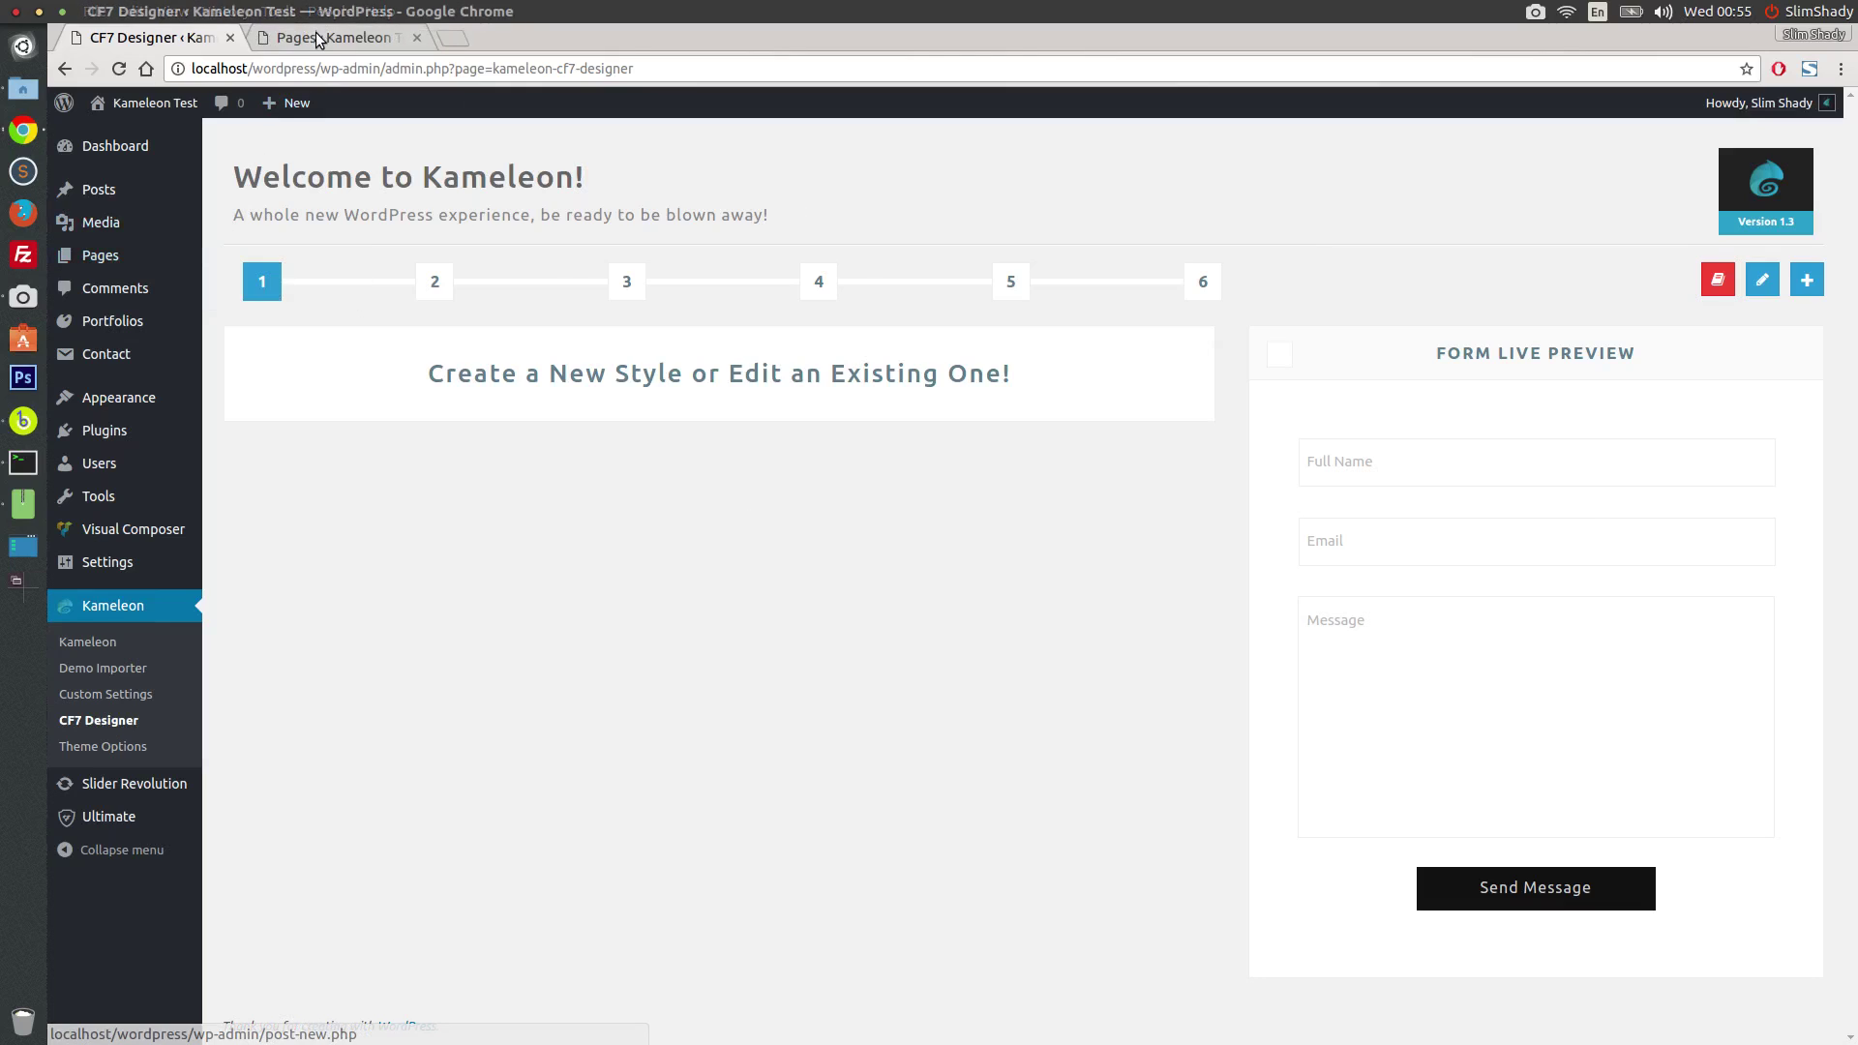
{"action": "left_click", "coordinate": [317, 38]}
{"action": "middle_click", "coordinate": [419, 373]}
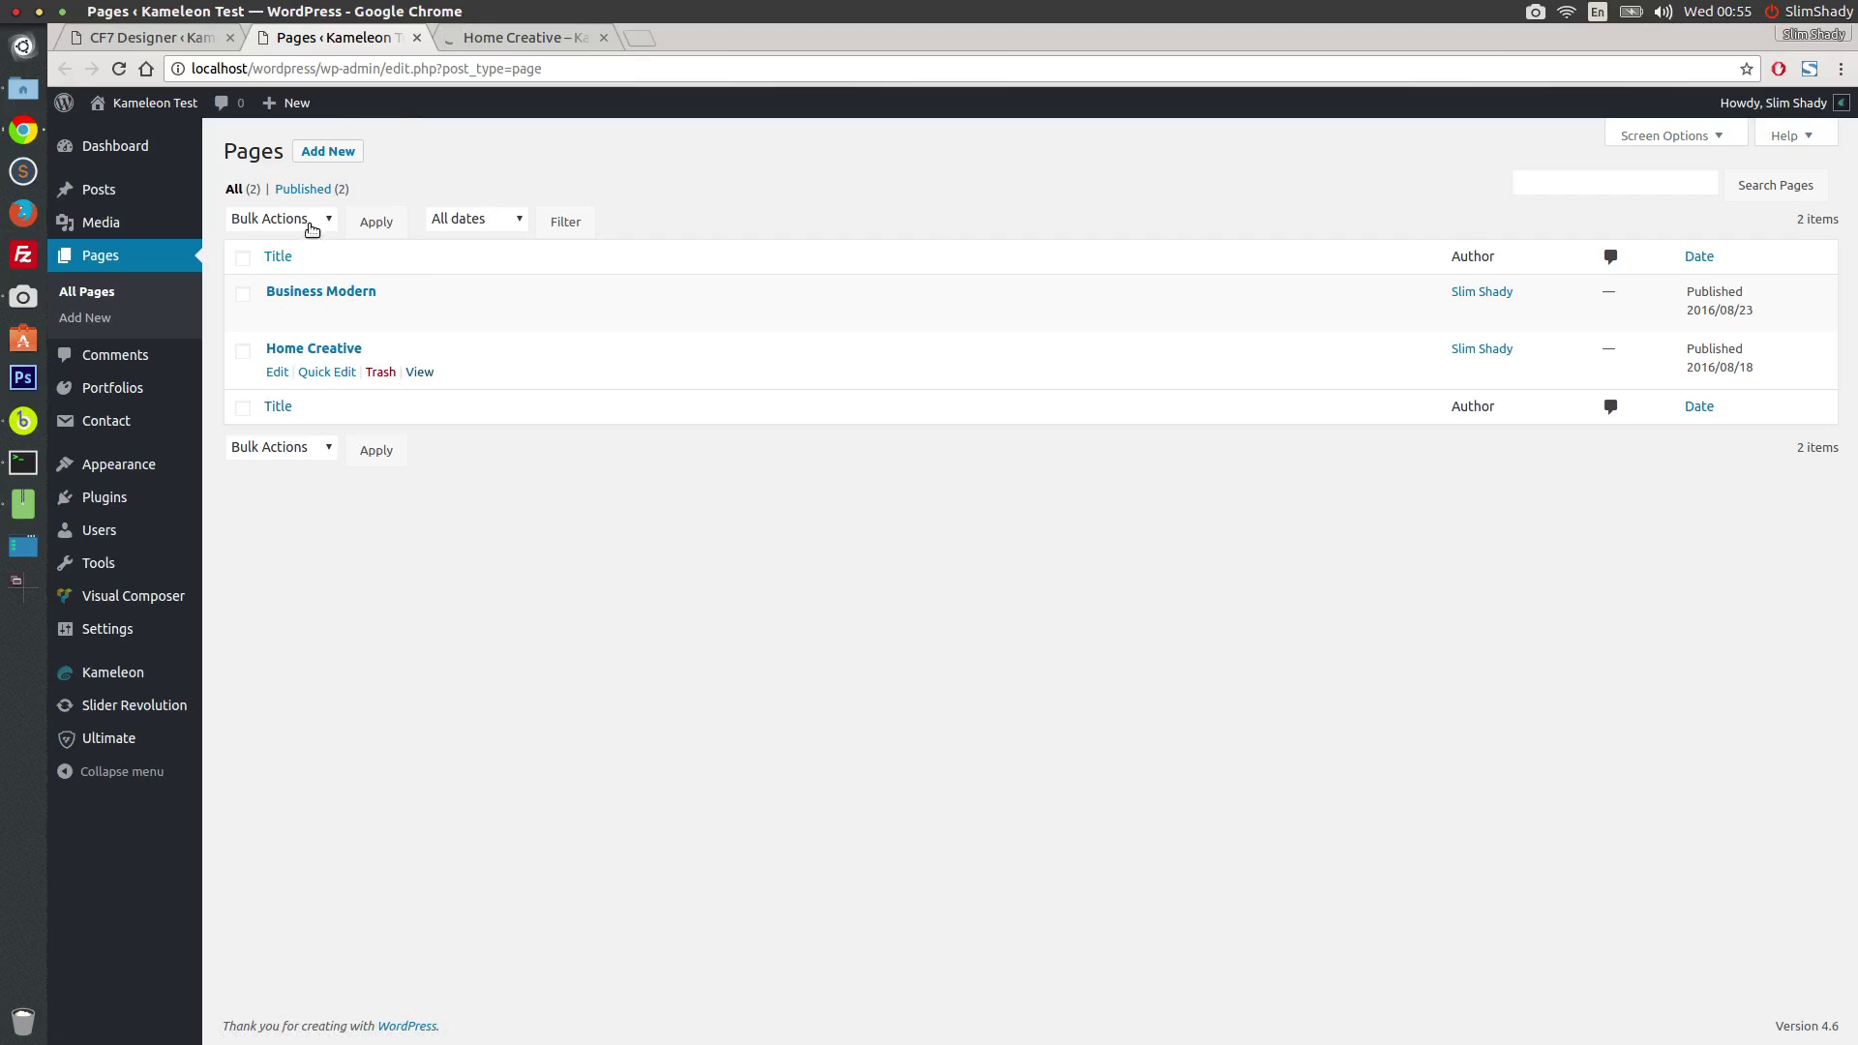
{"action": "left_click", "coordinate": [473, 43]}
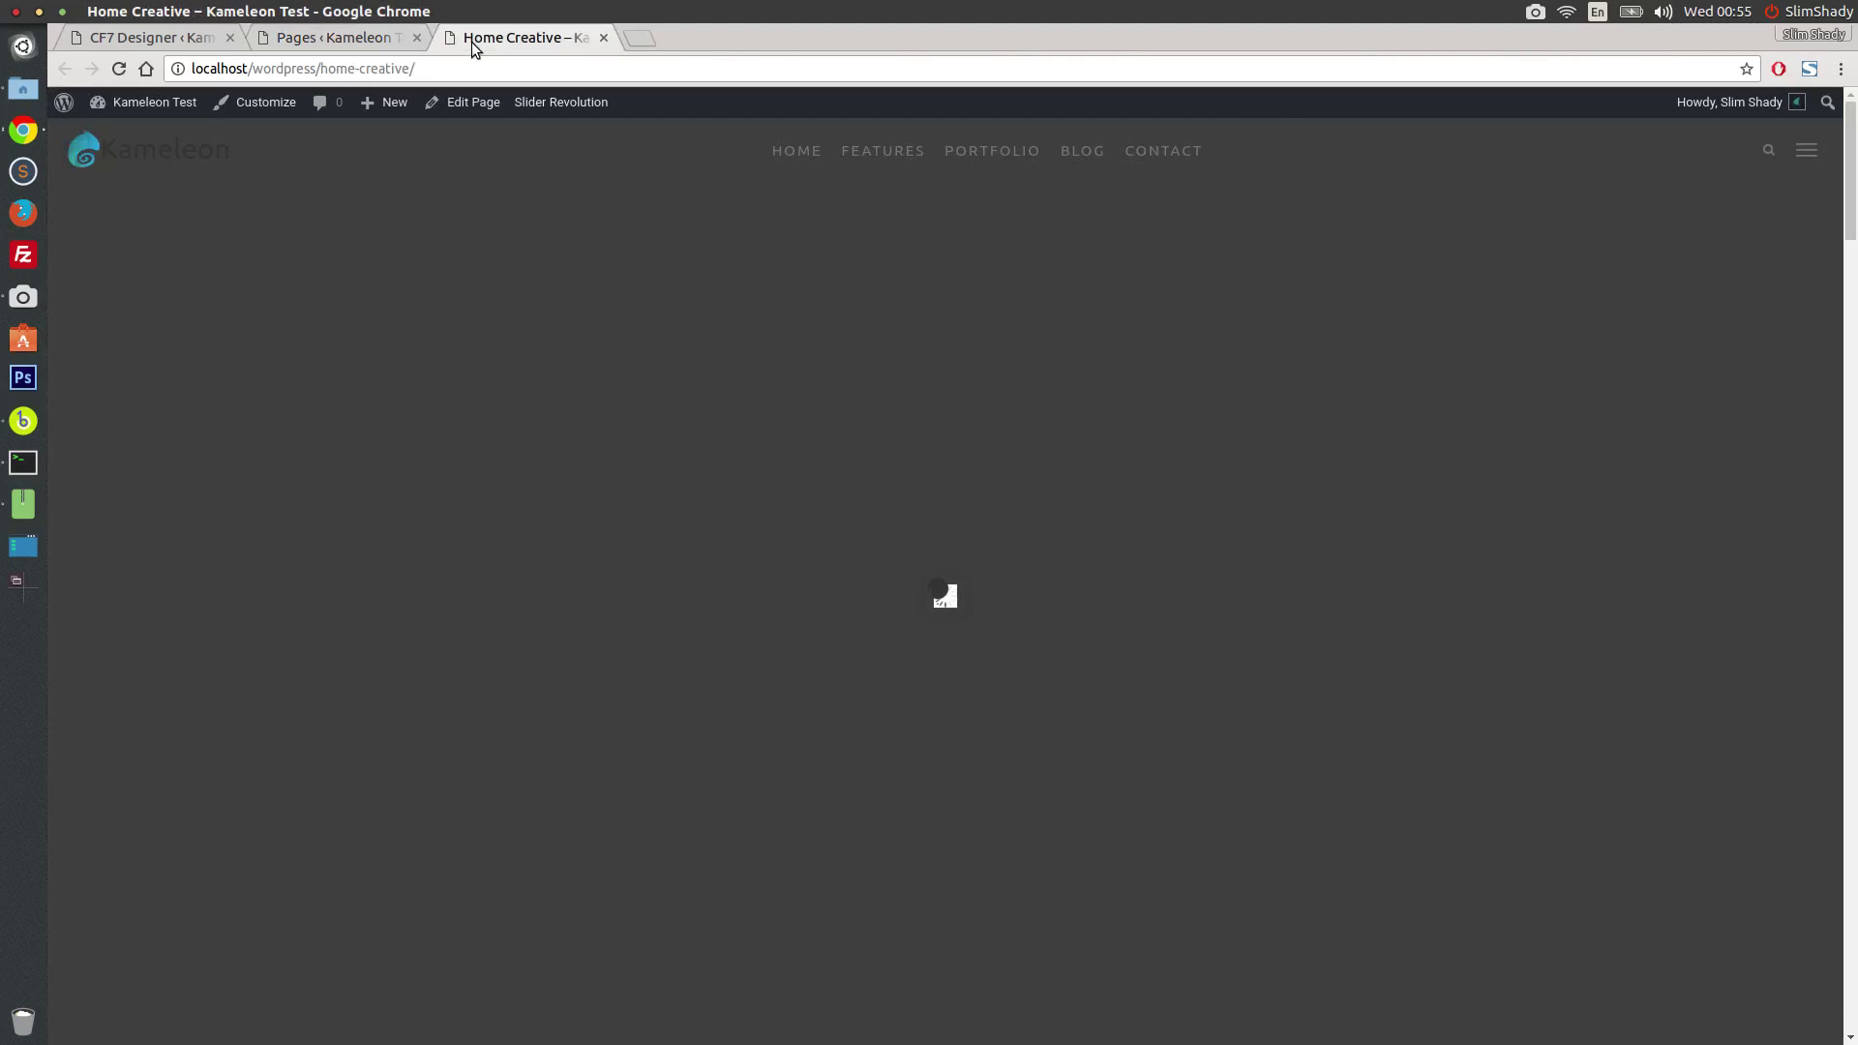
{"action": "left_click_drag", "start_coordinate": [1854, 194], "coordinate": [1855, 982]}
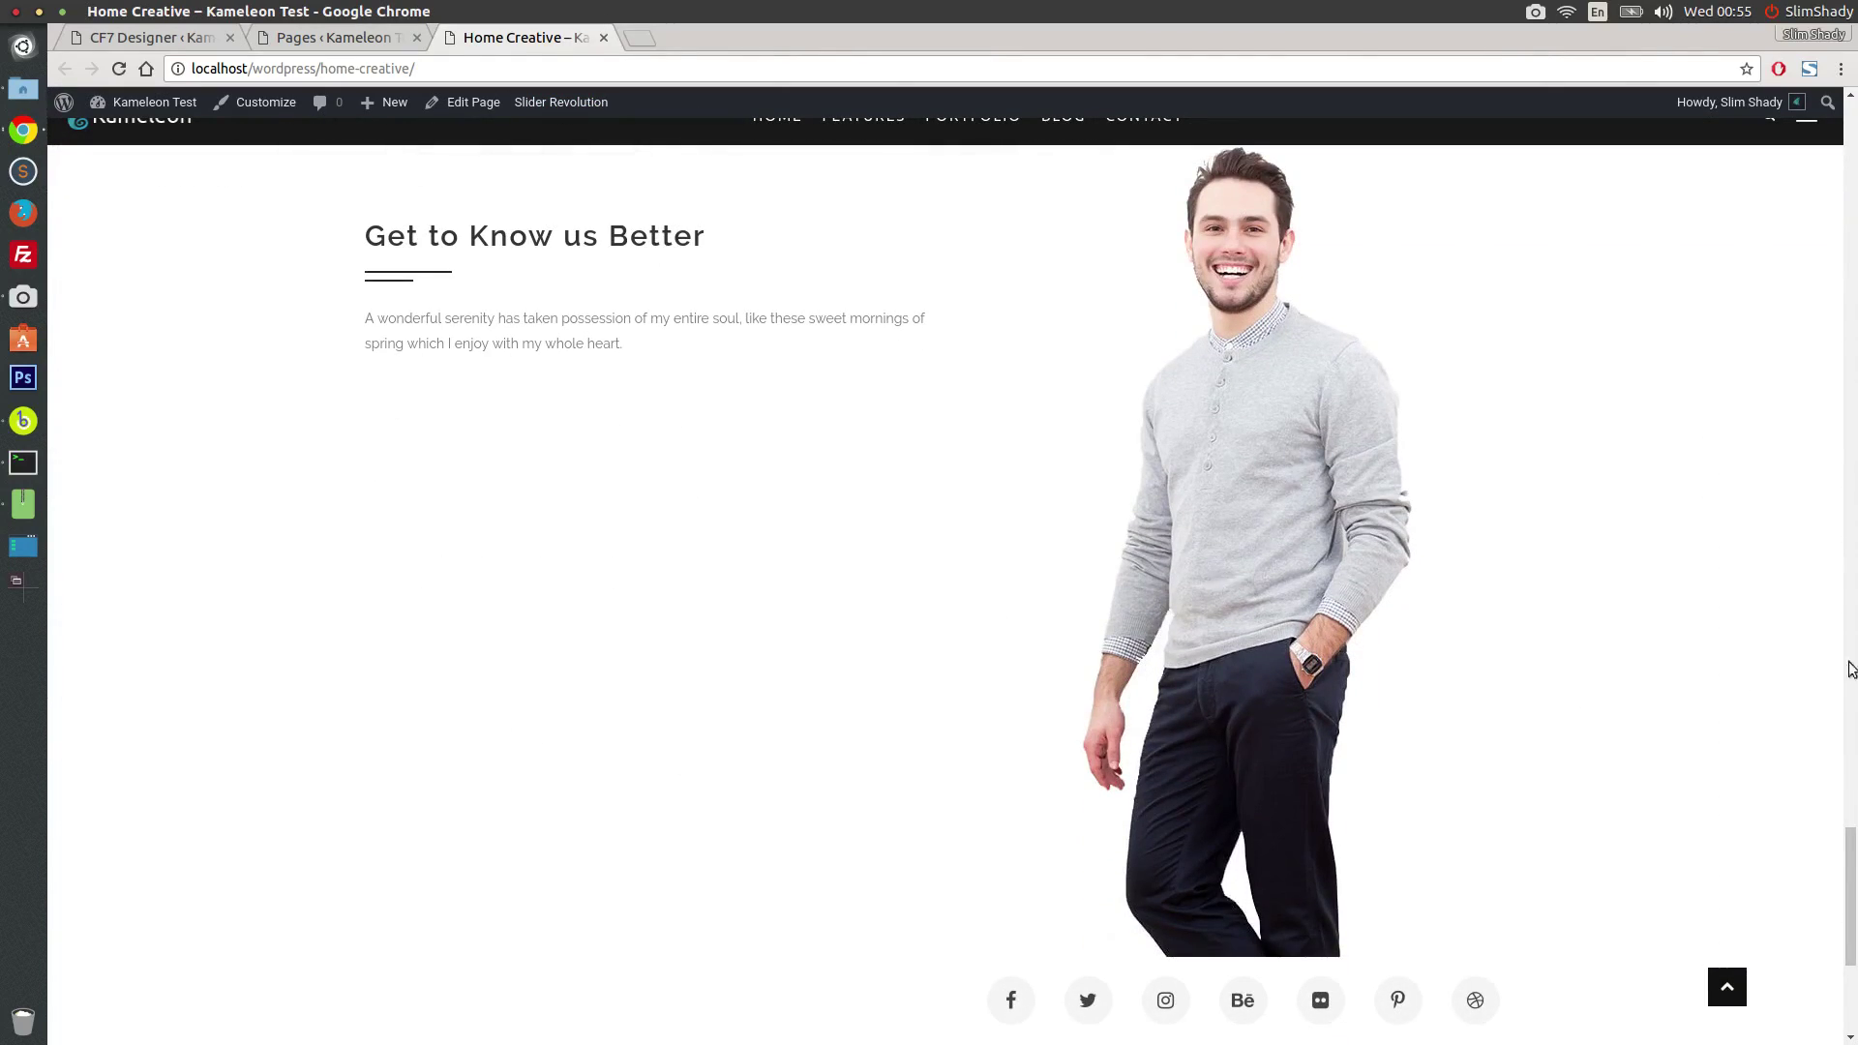
{"action": "left_click_drag", "start_coordinate": [1852, 852], "coordinate": [1845, 120]}
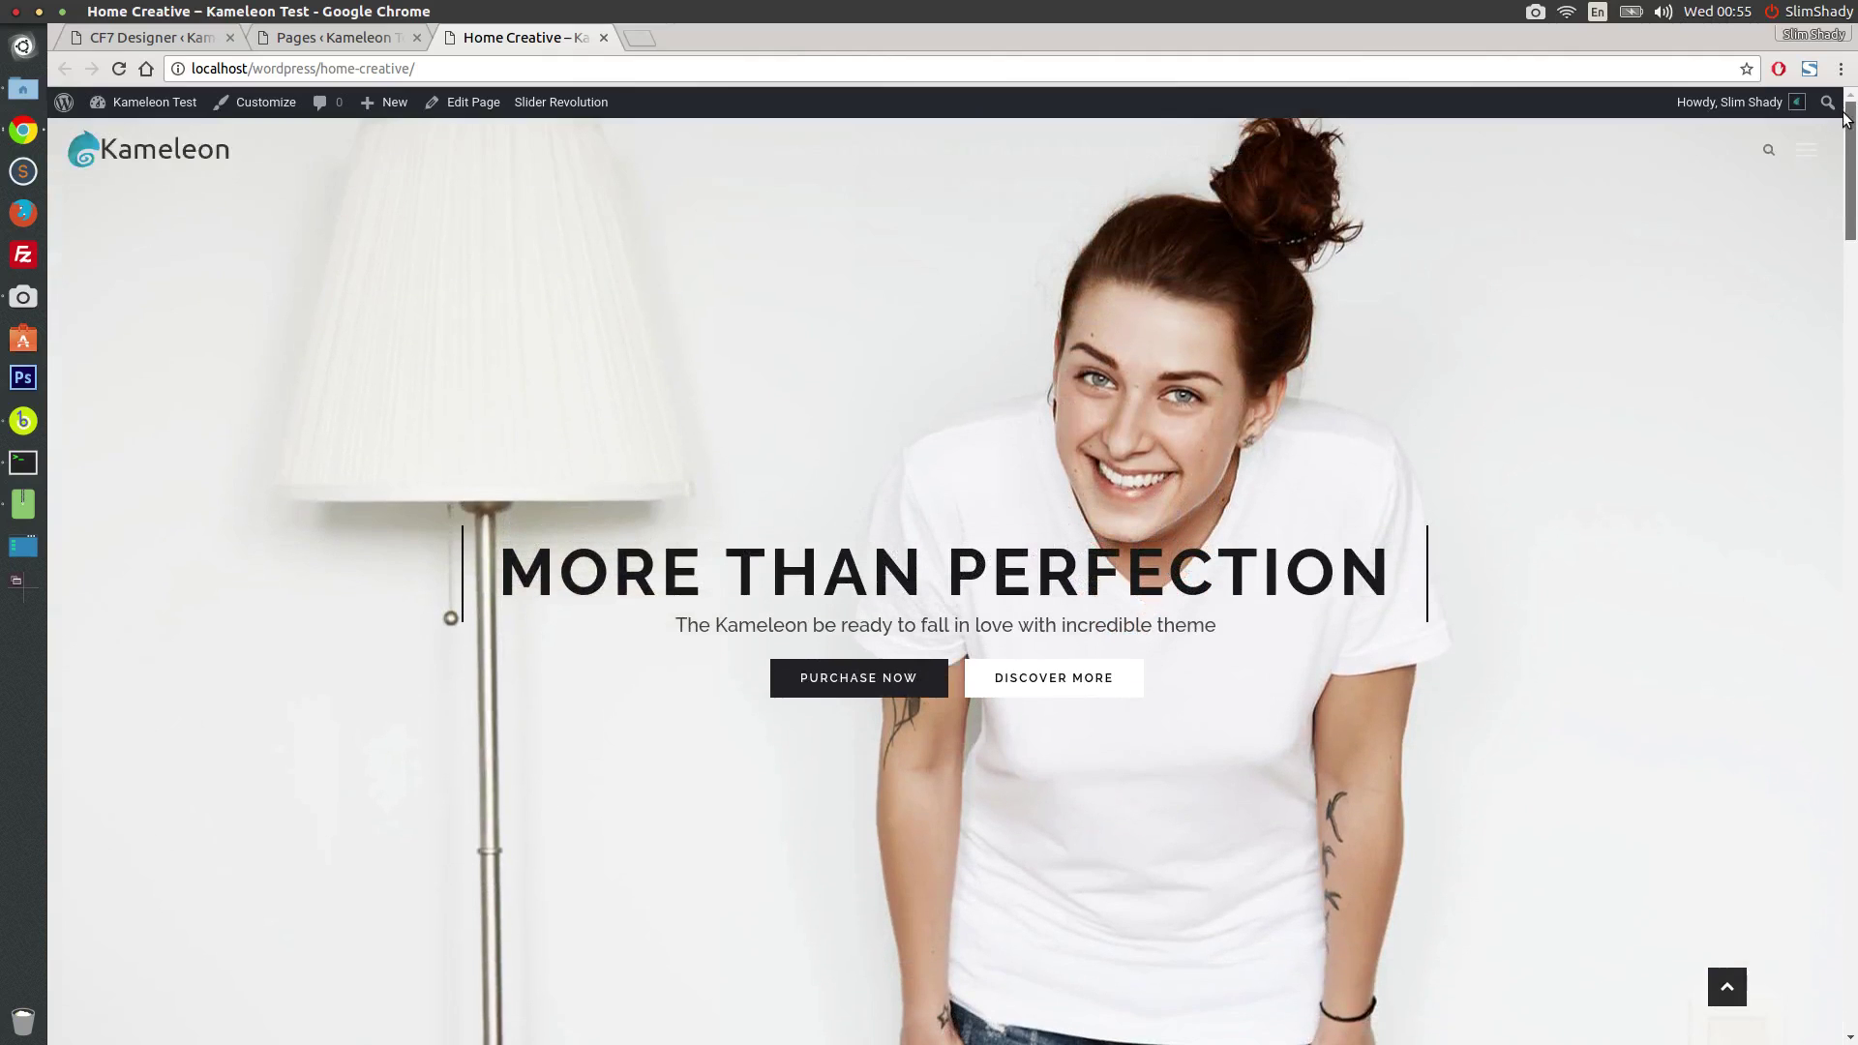
{"action": "left_click", "coordinate": [603, 37]}
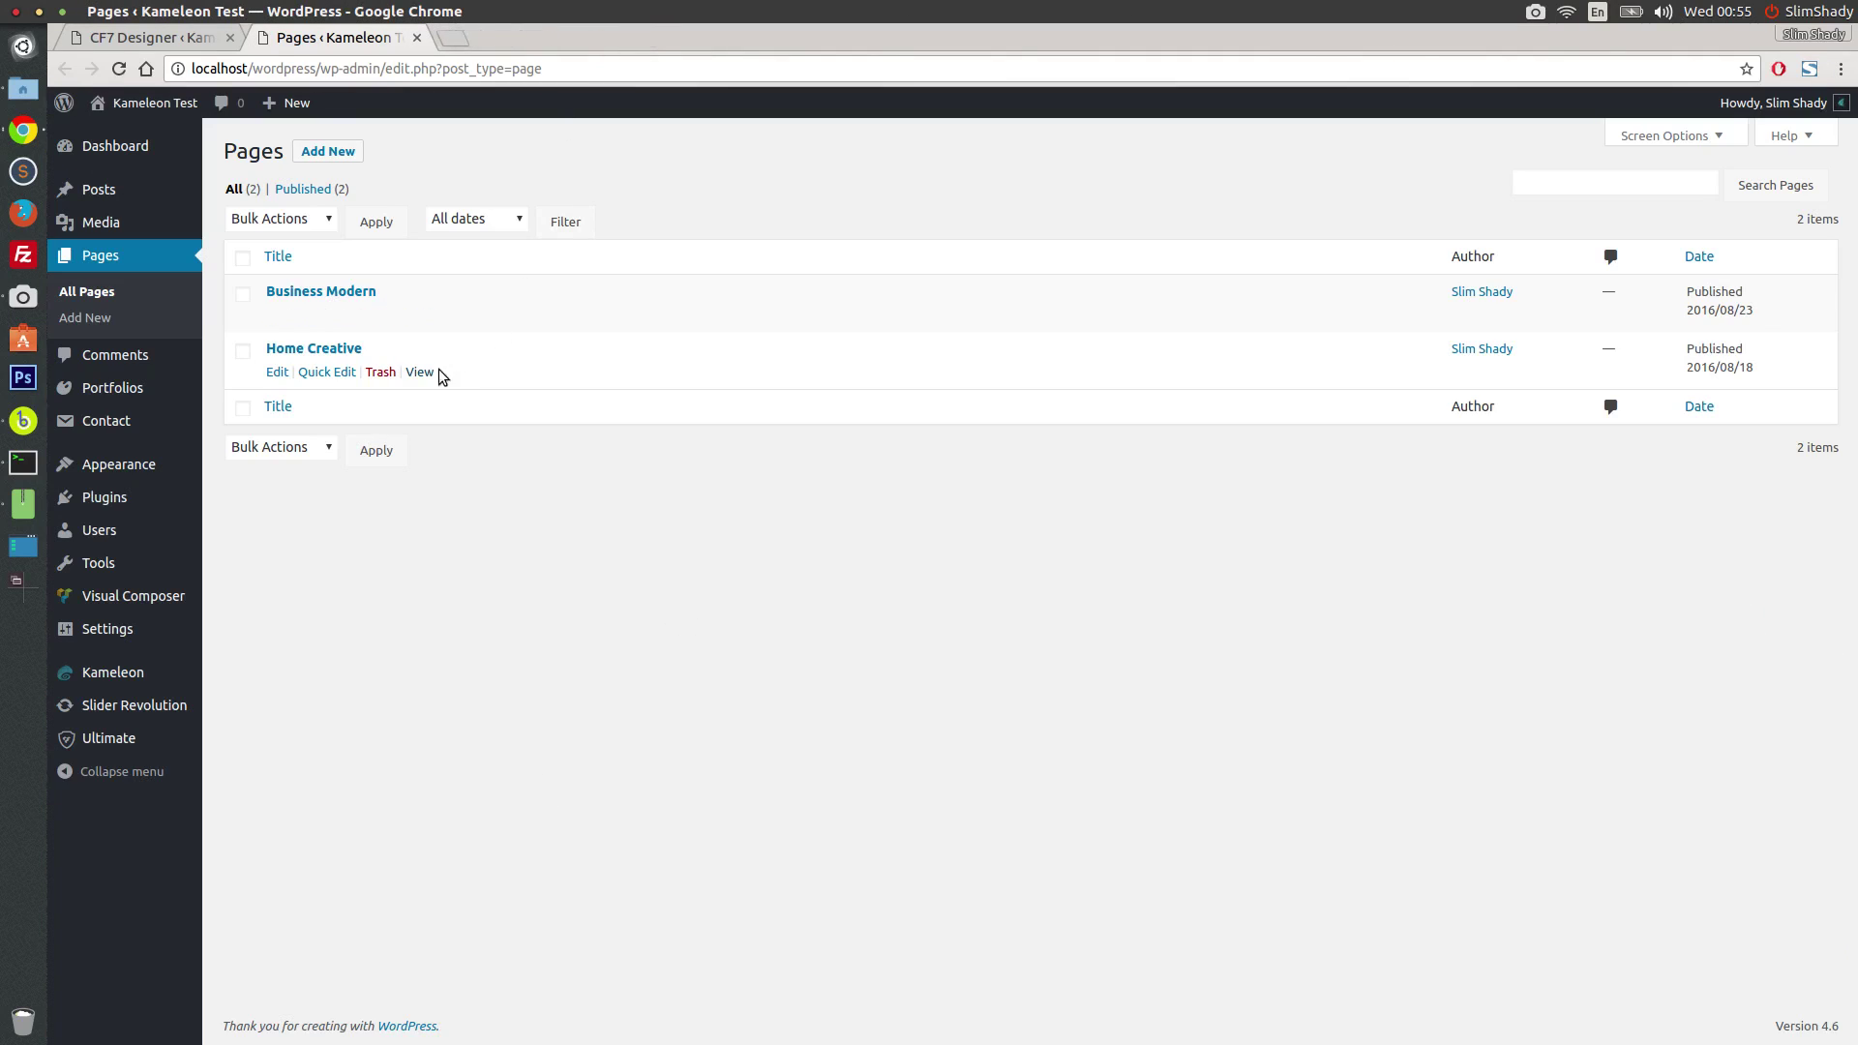
Step: Edit the Home Creative page and add a Contact Form 7 element below the headings in the "Get to Know us Better" row
{"action": "left_click", "coordinate": [275, 374]}
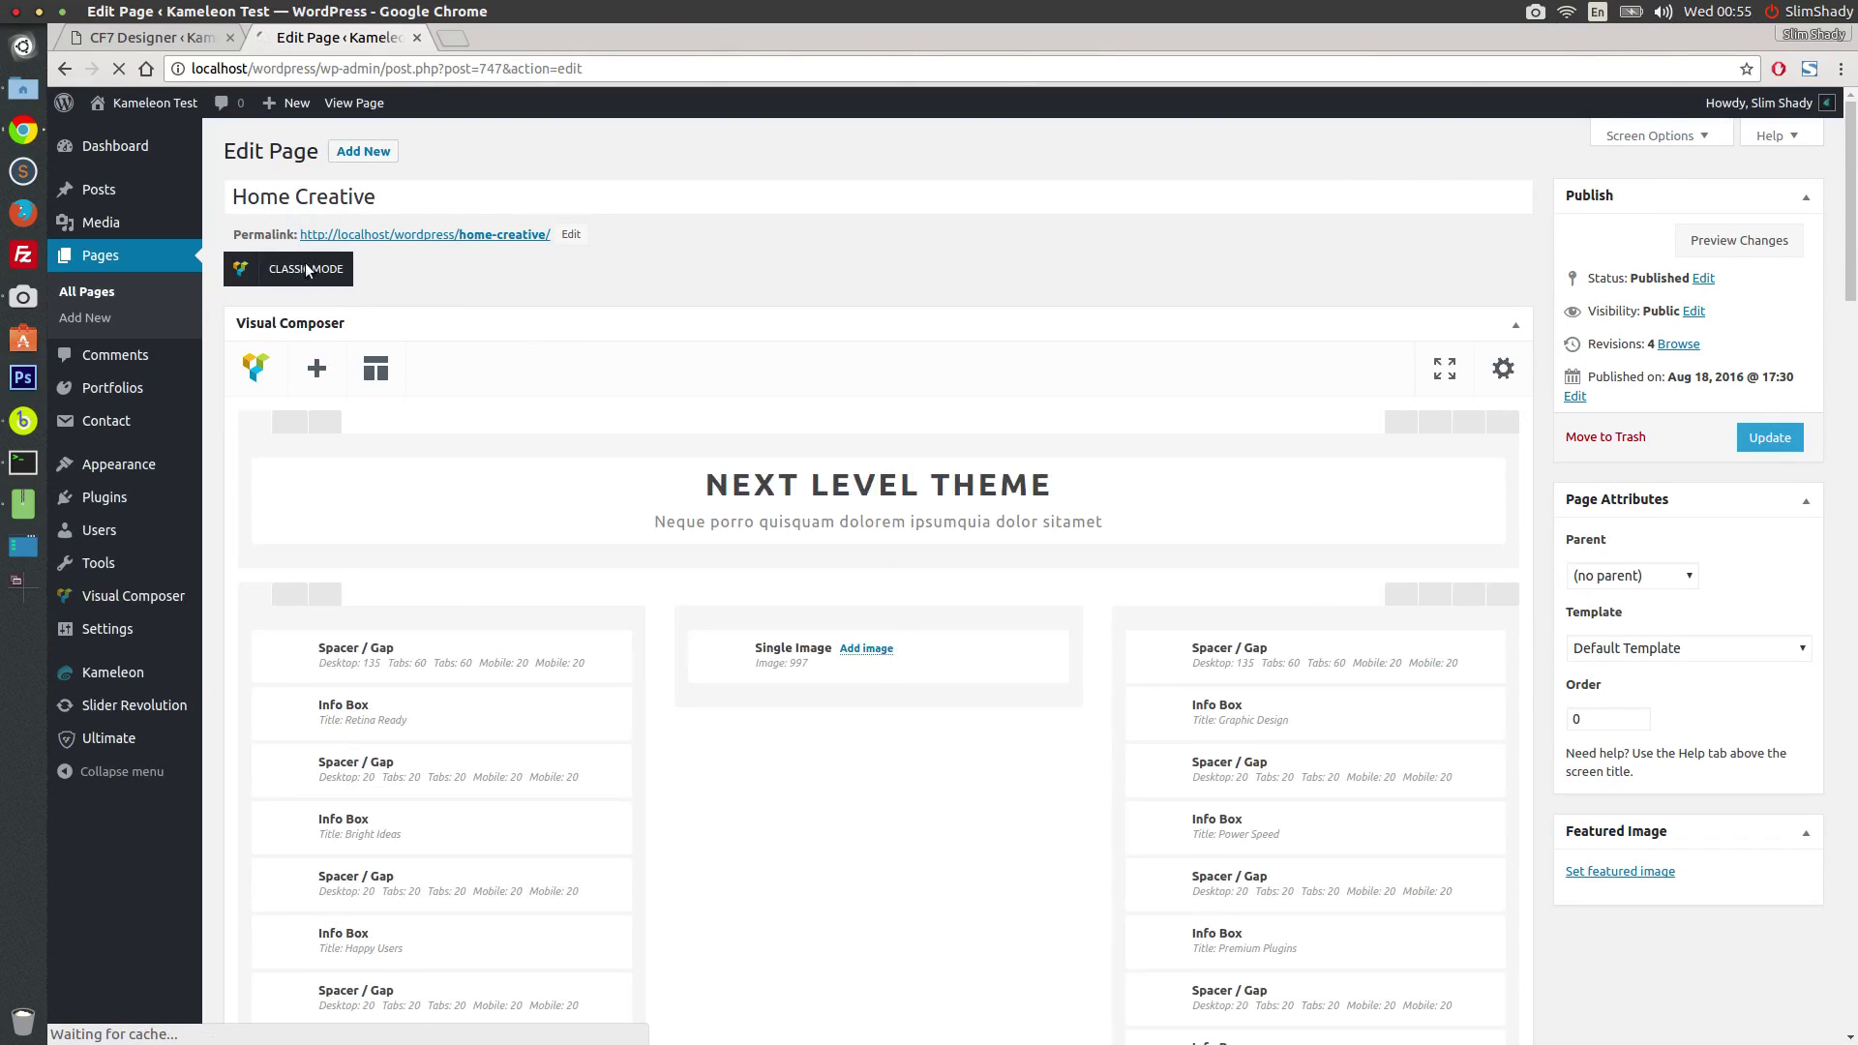
{"action": "left_click_drag", "start_coordinate": [1852, 199], "coordinate": [1852, 791]}
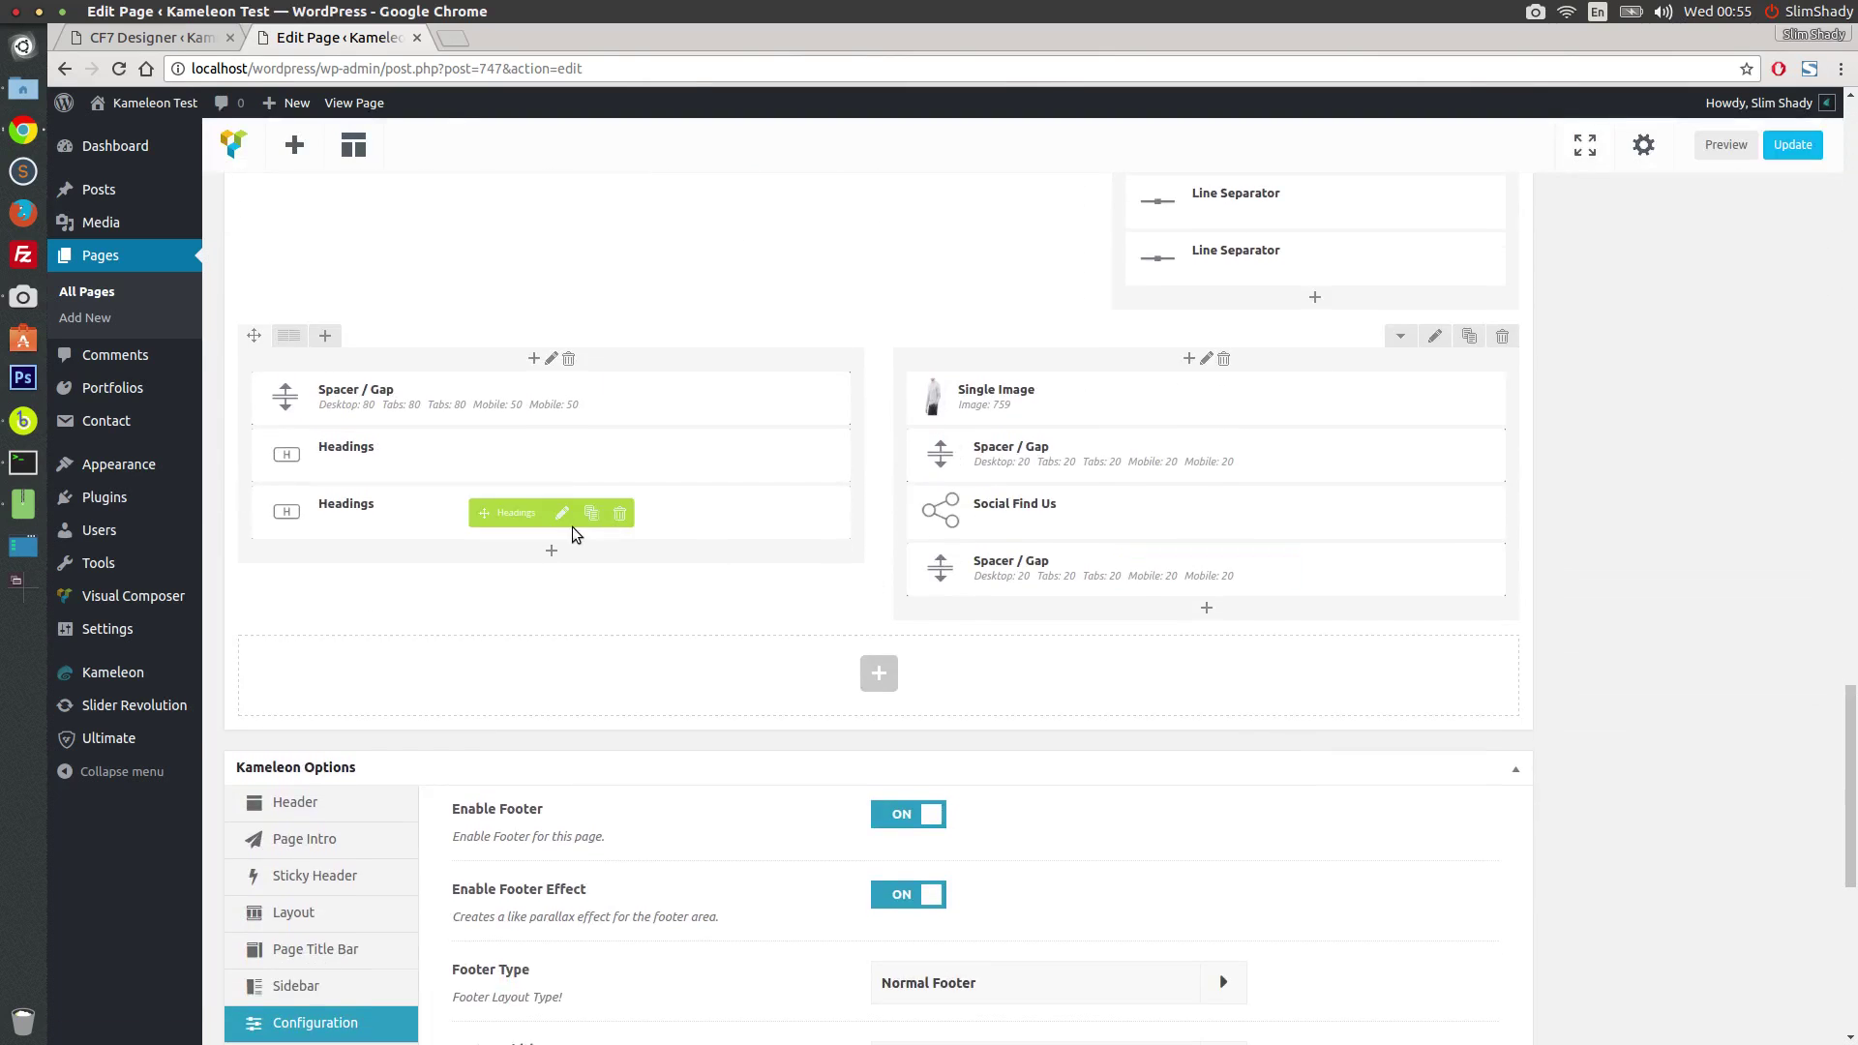
{"action": "left_click", "coordinate": [551, 550]}
{"action": "left_click", "coordinate": [1522, 170]}
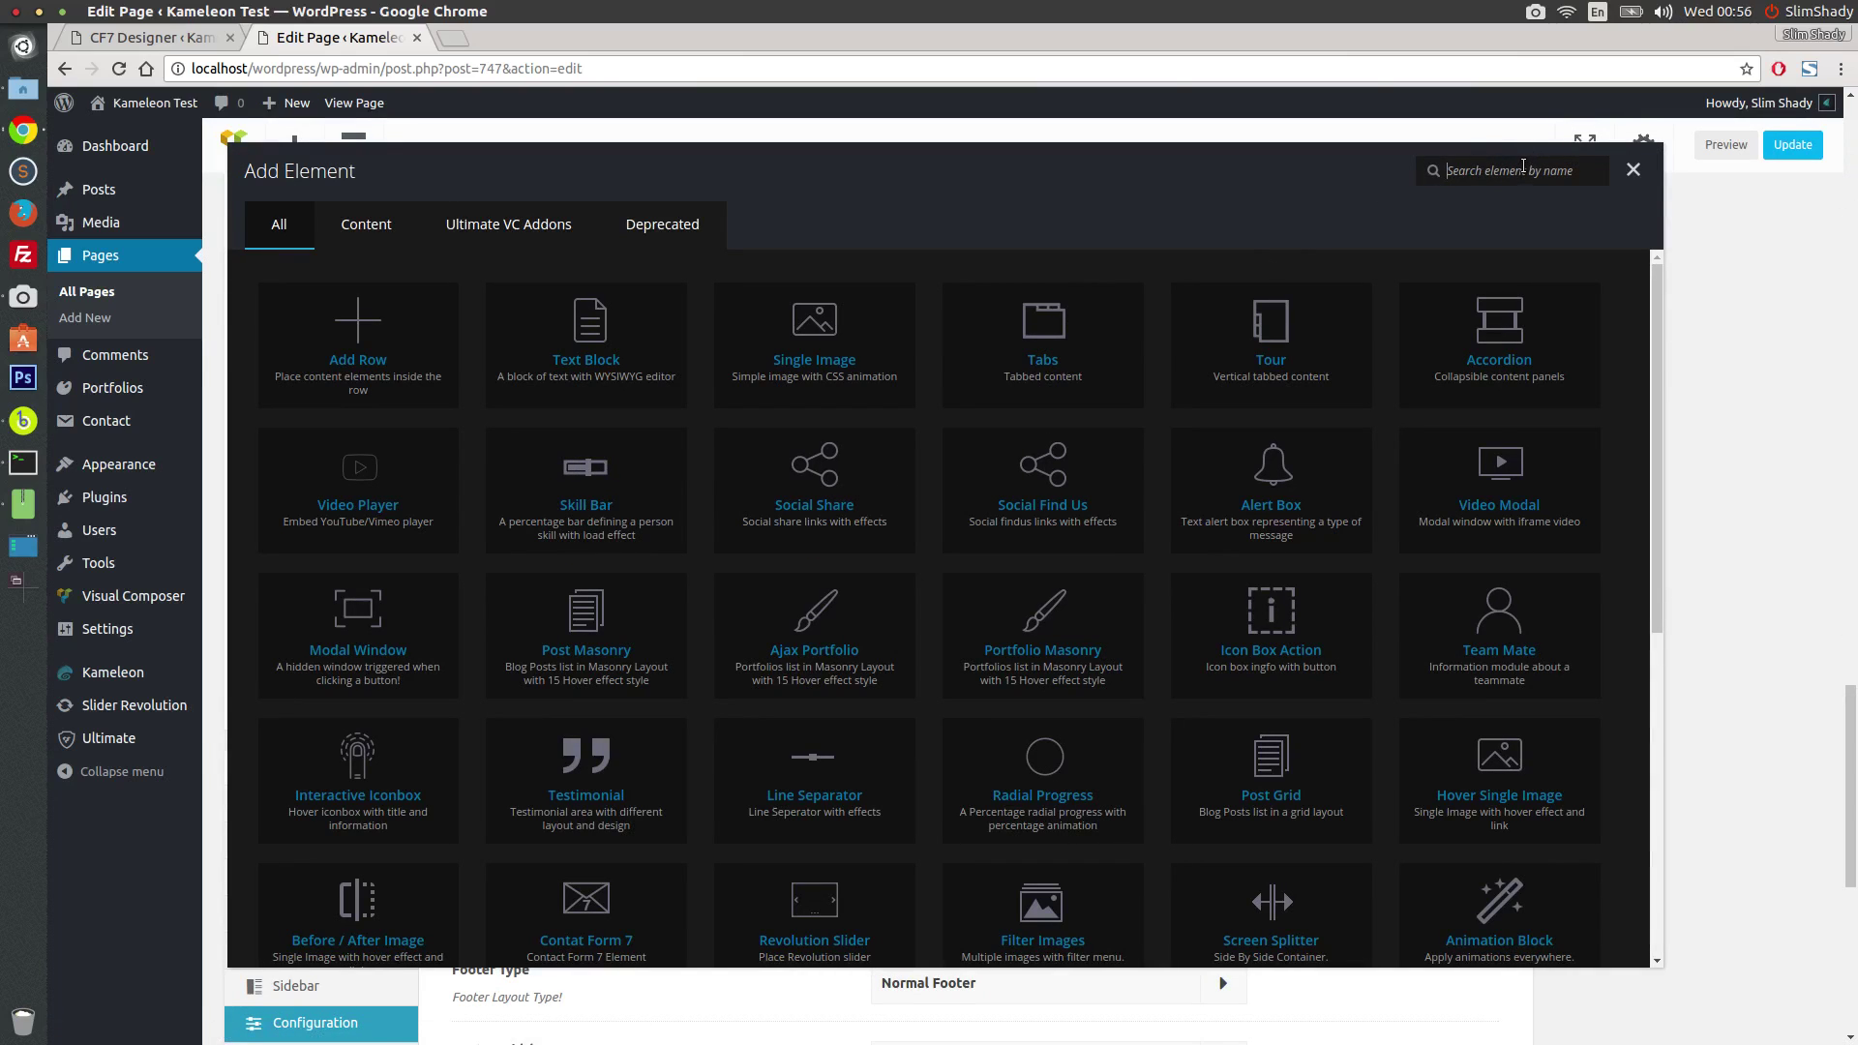
{"action": "type", "text": "contact fo"}
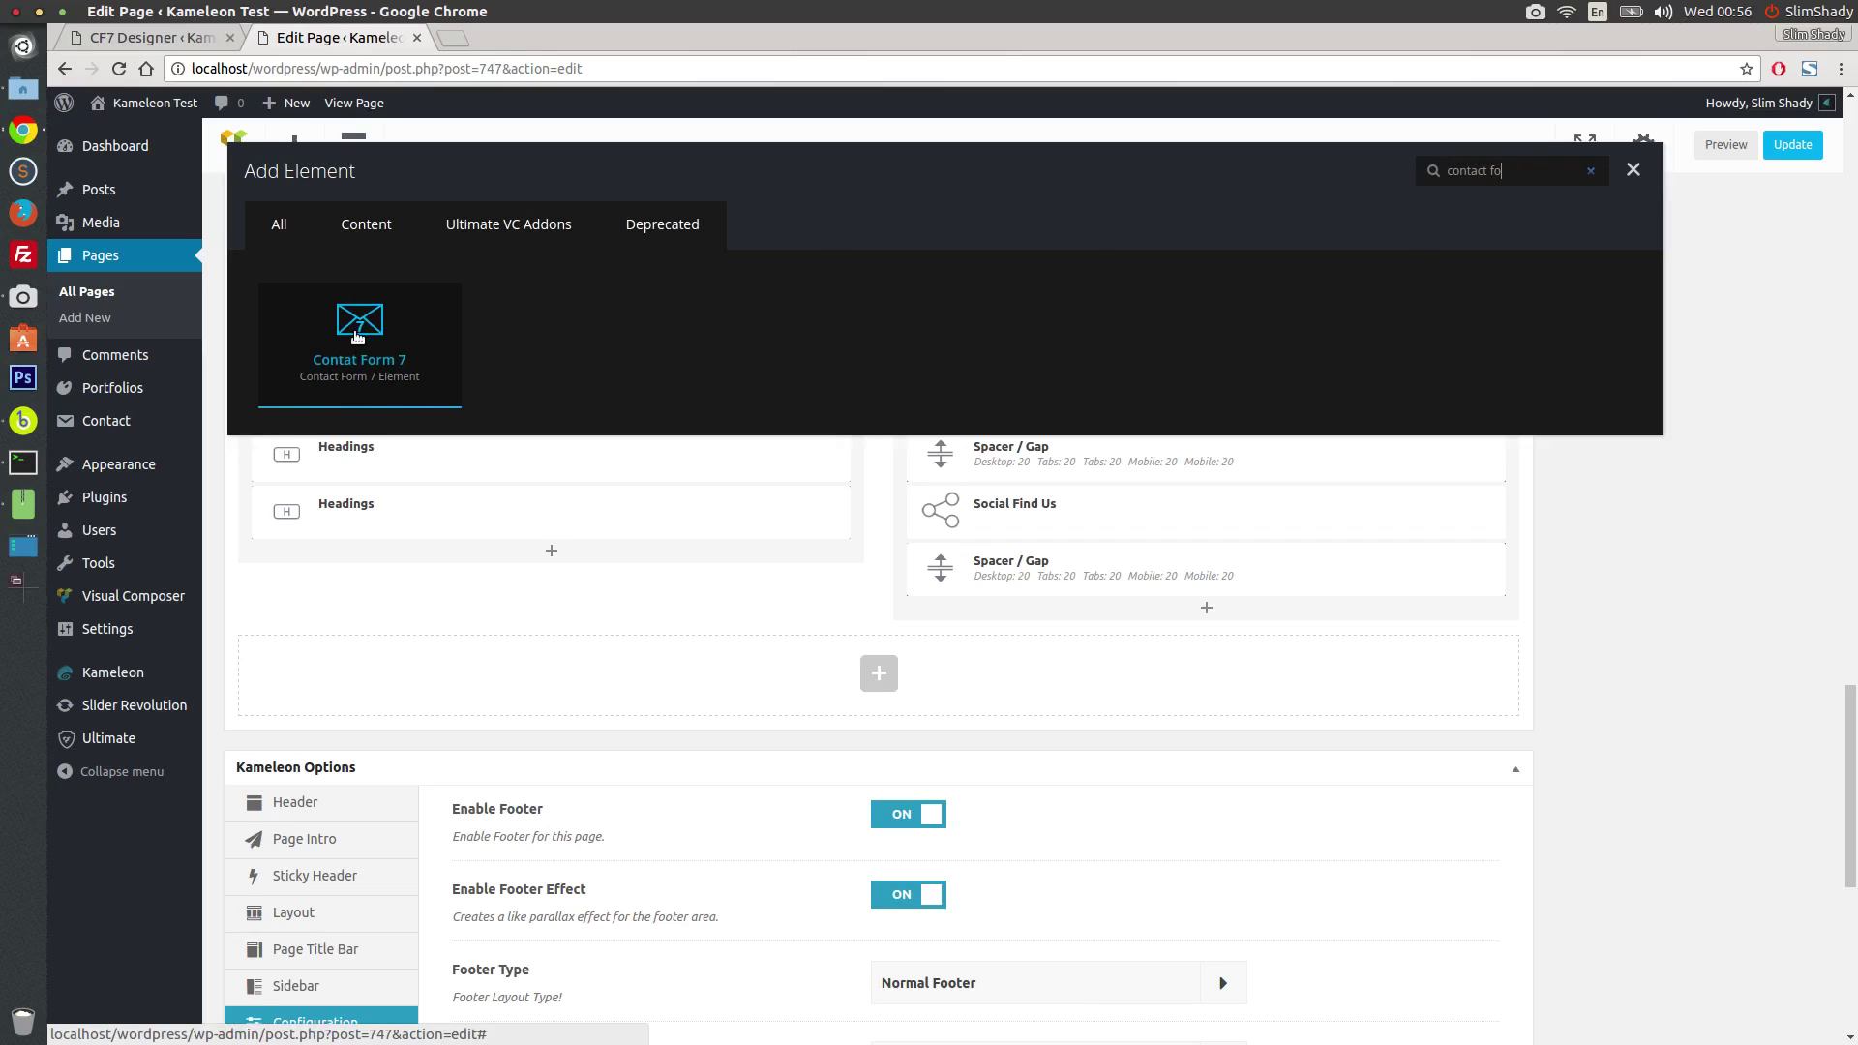
{"action": "left_click", "coordinate": [372, 356]}
Step: Check which contact forms the new element offers and review the site's Contact Forms list
{"action": "left_click", "coordinate": [502, 322]}
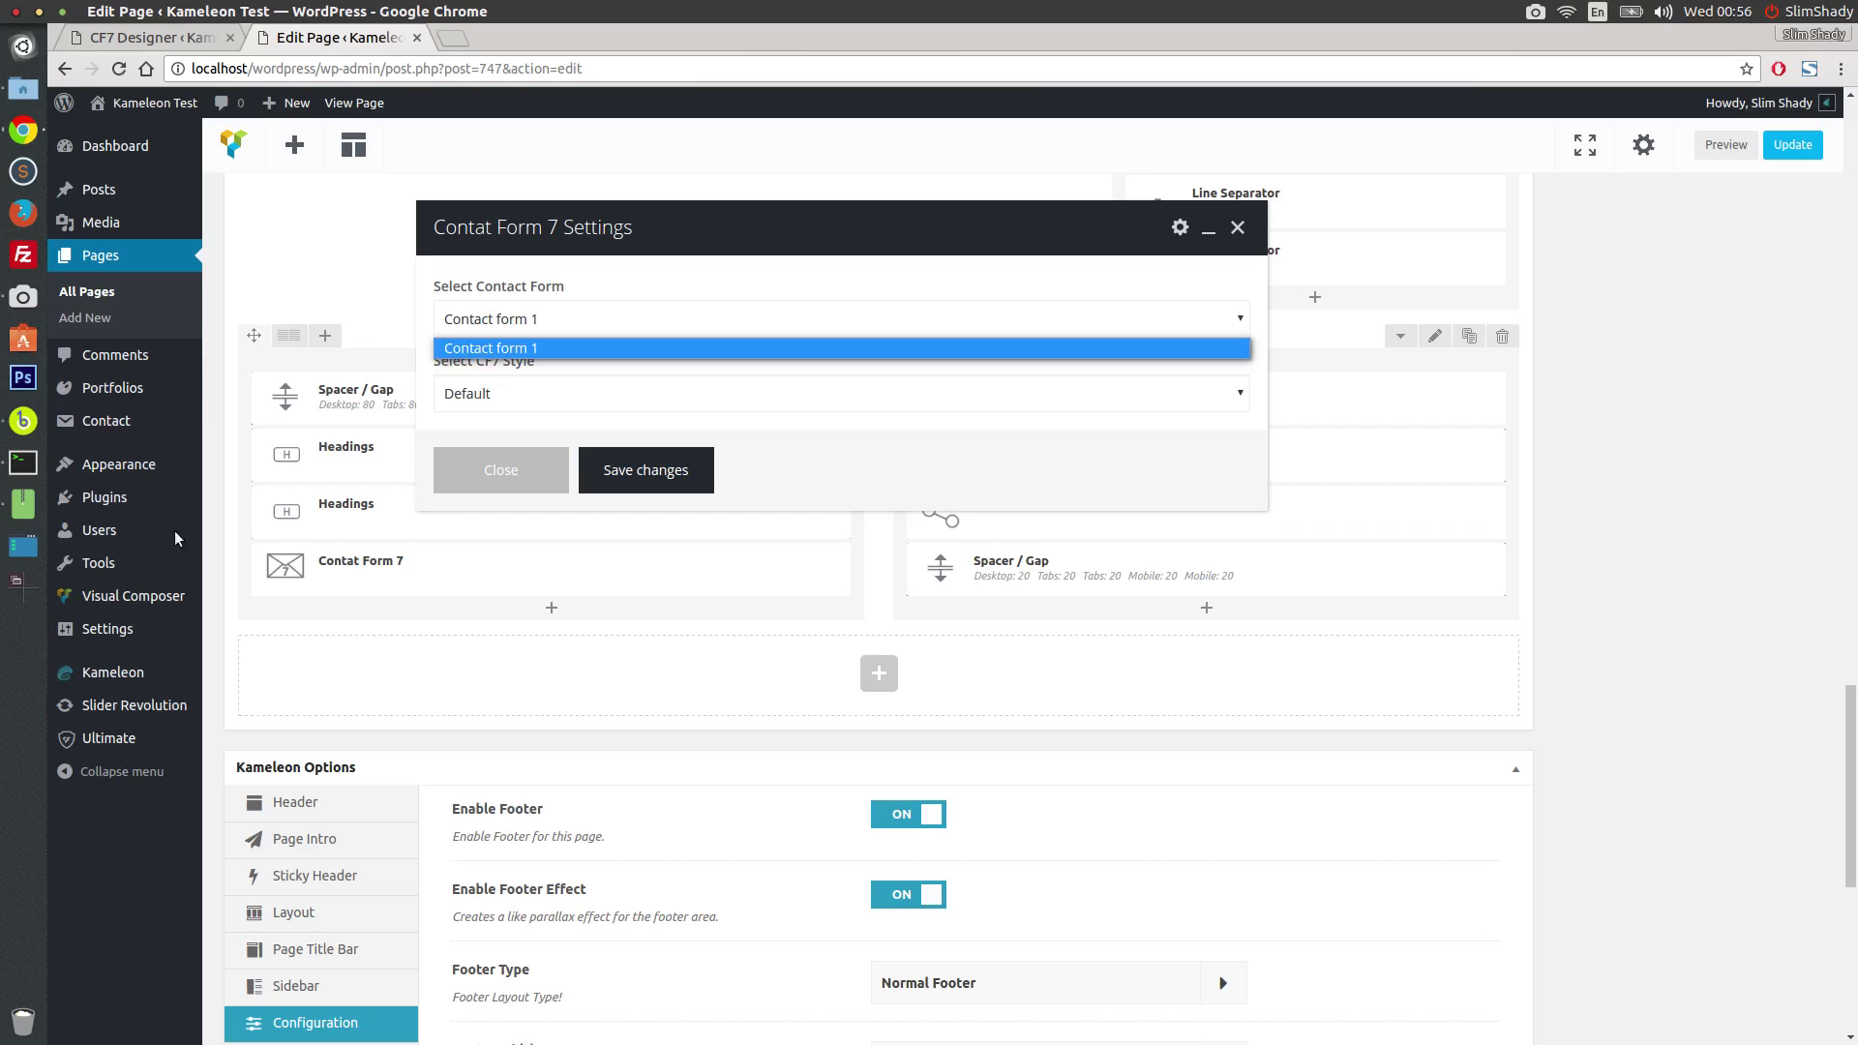
{"action": "left_click", "coordinate": [218, 709]}
{"action": "mouse_move", "coordinate": [136, 420]}
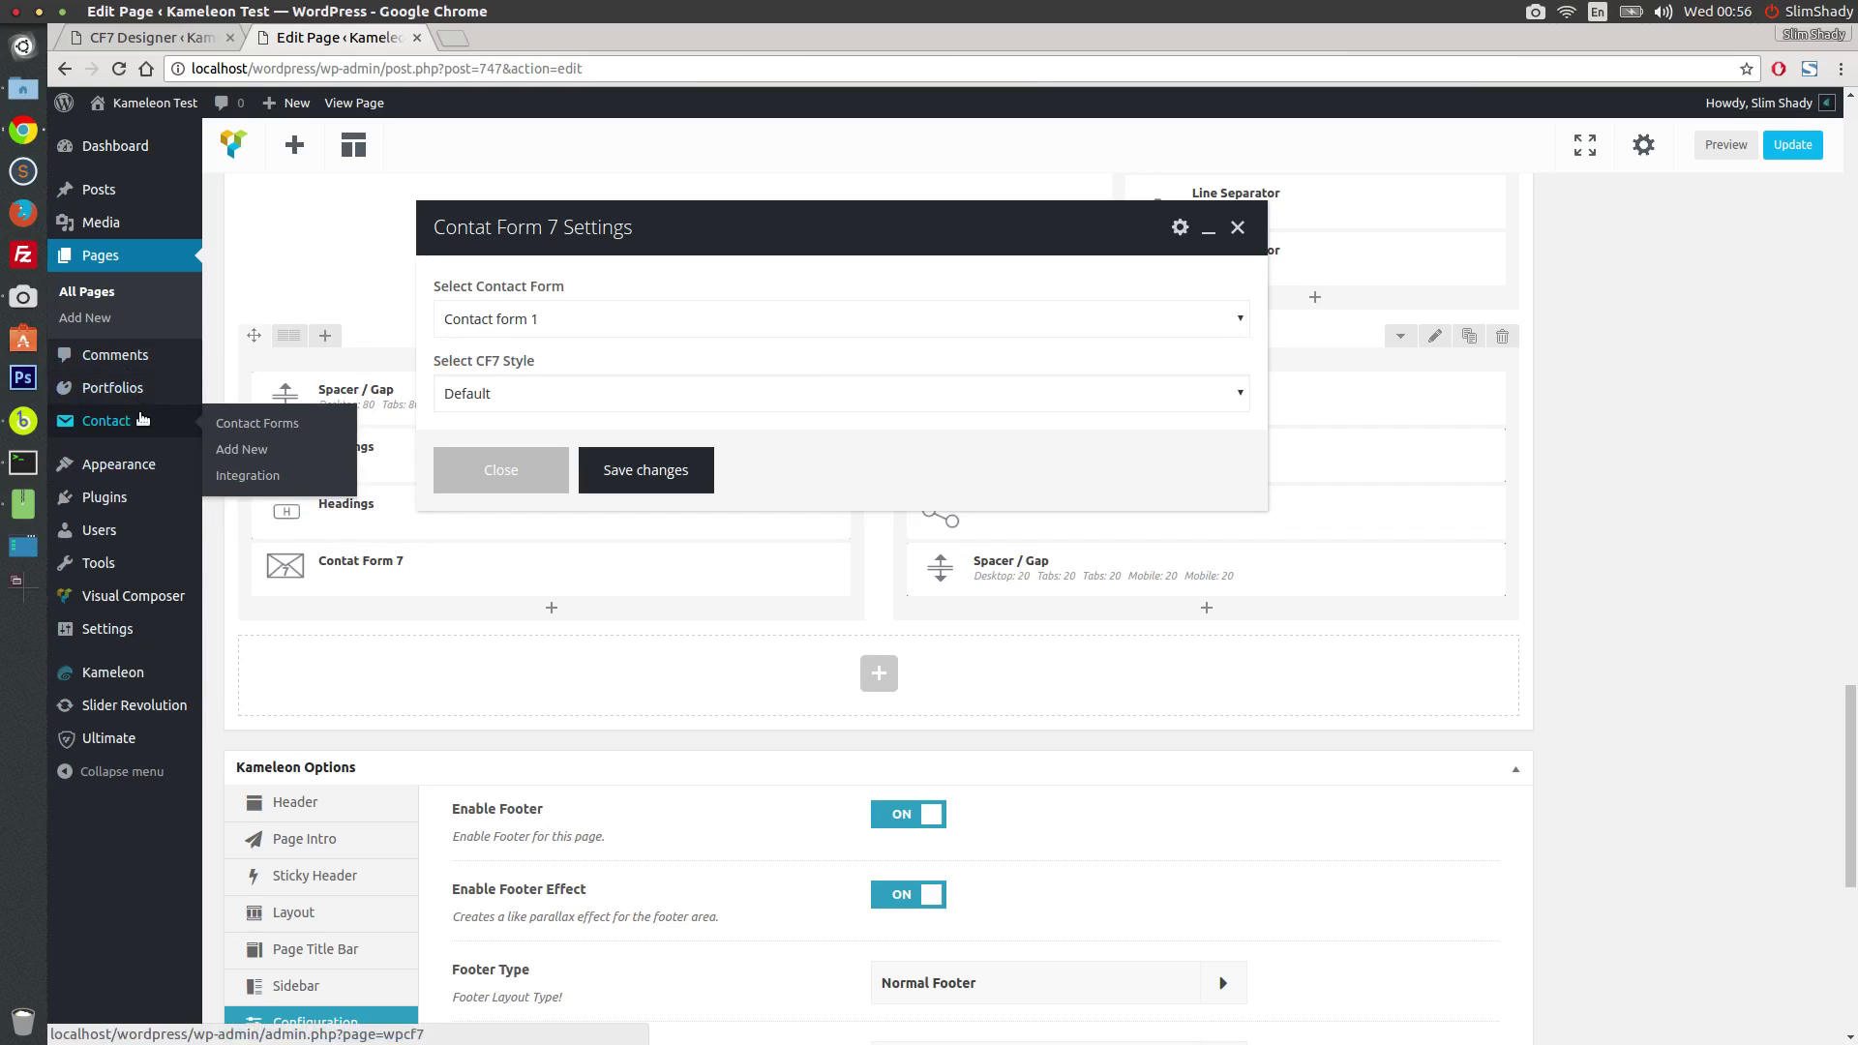
{"action": "middle_click", "coordinate": [230, 423]}
{"action": "left_click", "coordinate": [502, 39]}
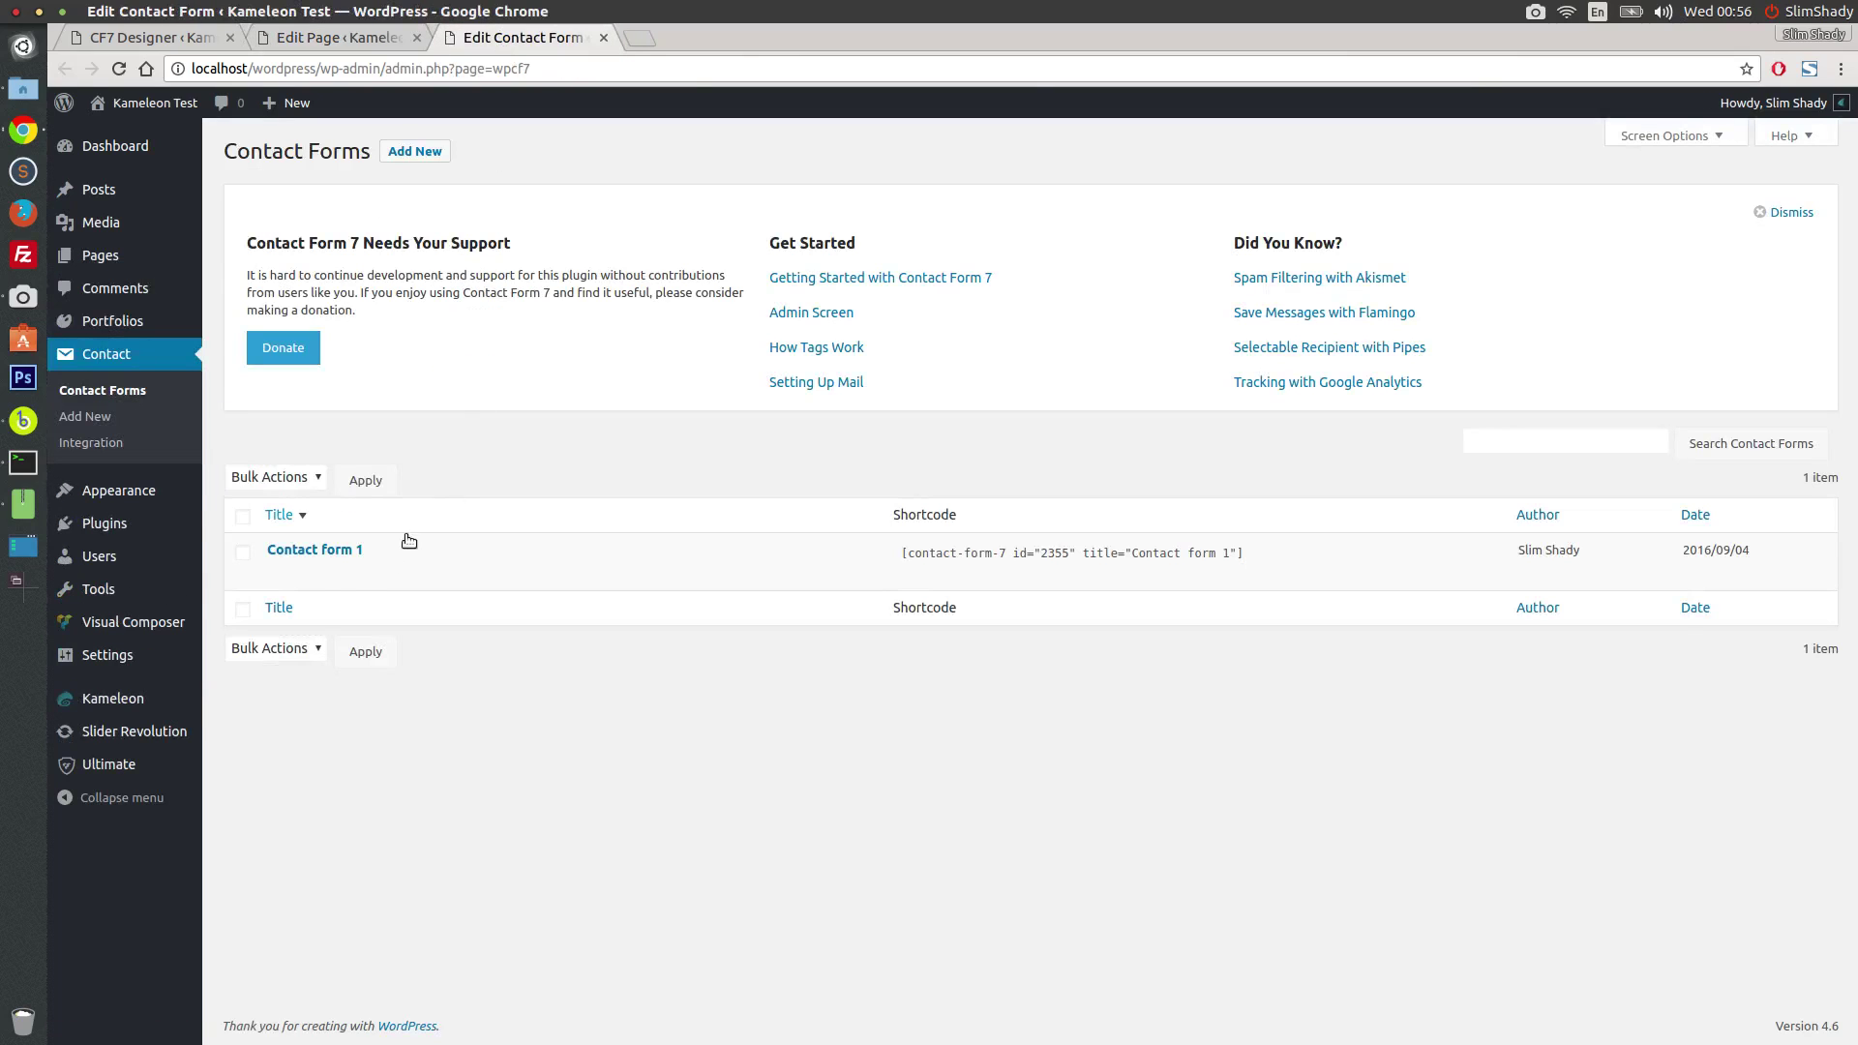
{"action": "left_click", "coordinate": [603, 38]}
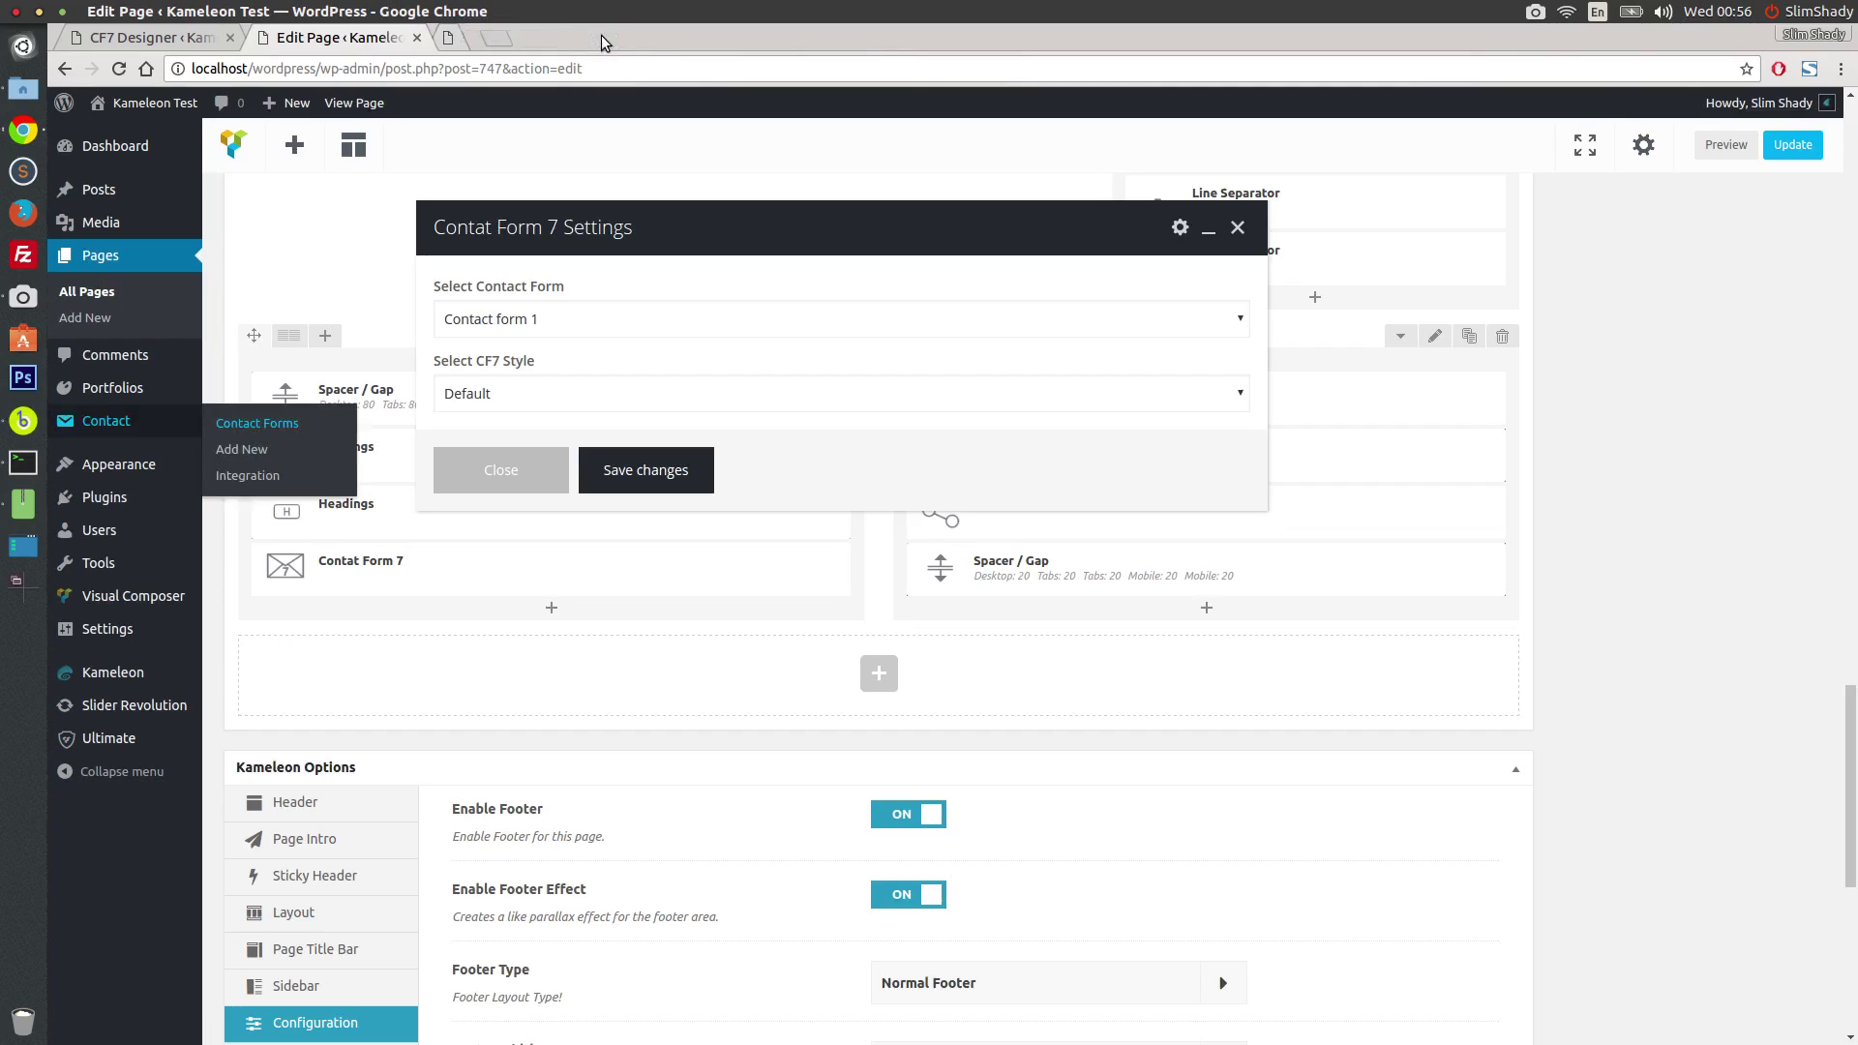
Step: Save the element with Contact form 1 and the Default CF7 style, and update the Home Creative page
{"action": "left_click", "coordinate": [511, 391]}
{"action": "left_click", "coordinate": [588, 400]}
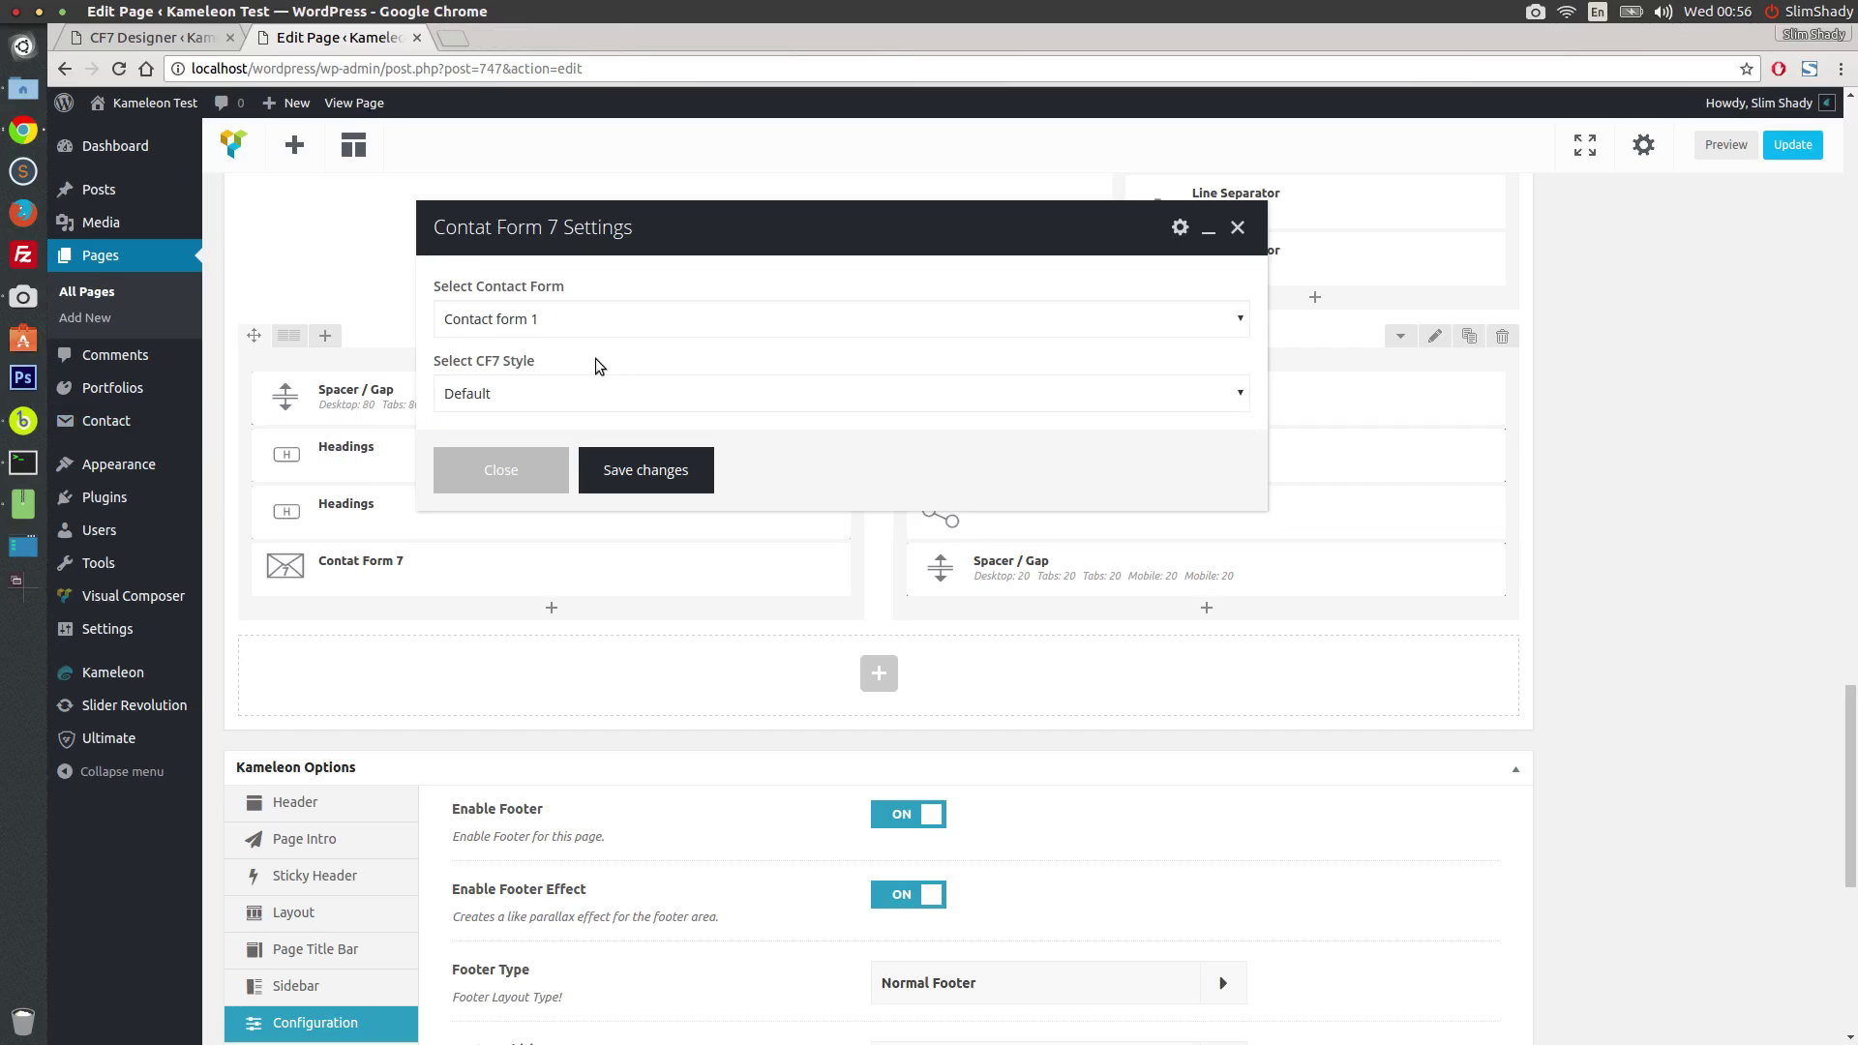
{"action": "left_click", "coordinate": [648, 472]}
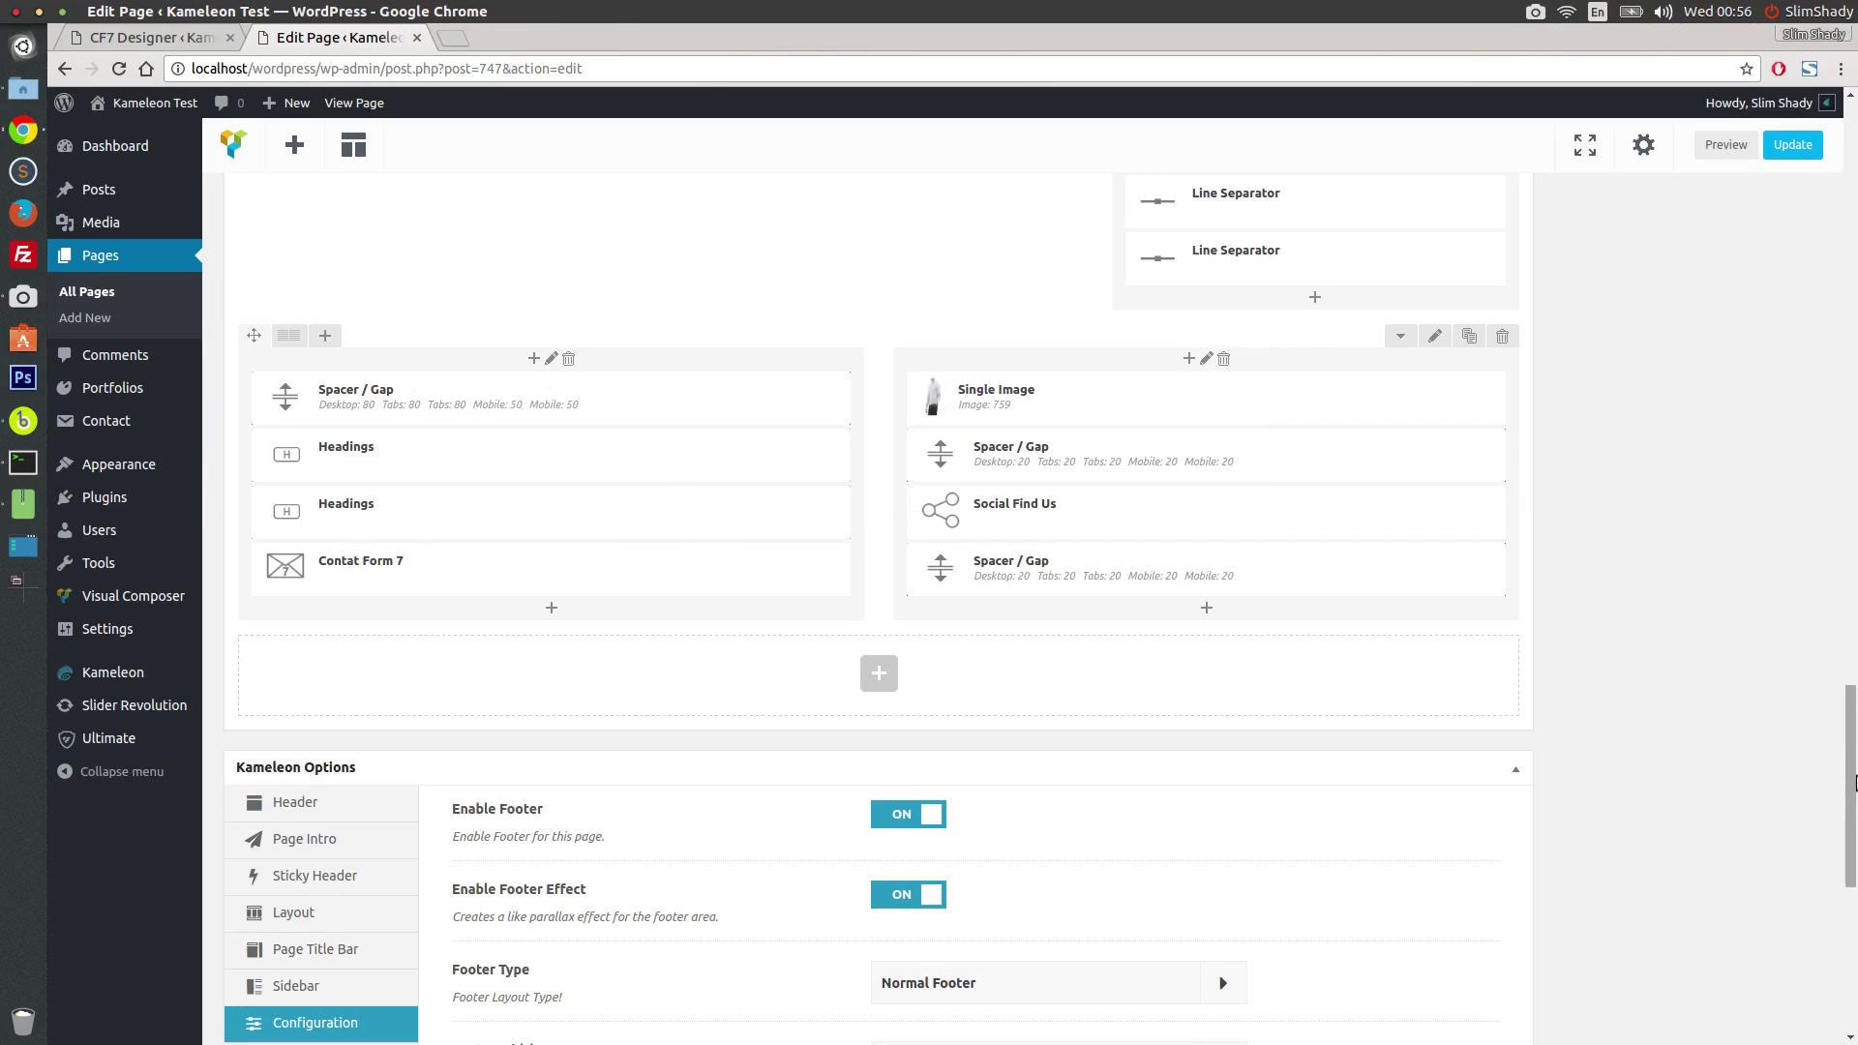
{"action": "scroll", "coordinate": [643, 468], "scroll_direction": "up", "scroll_amount": 10}
{"action": "left_click", "coordinate": [1770, 437]}
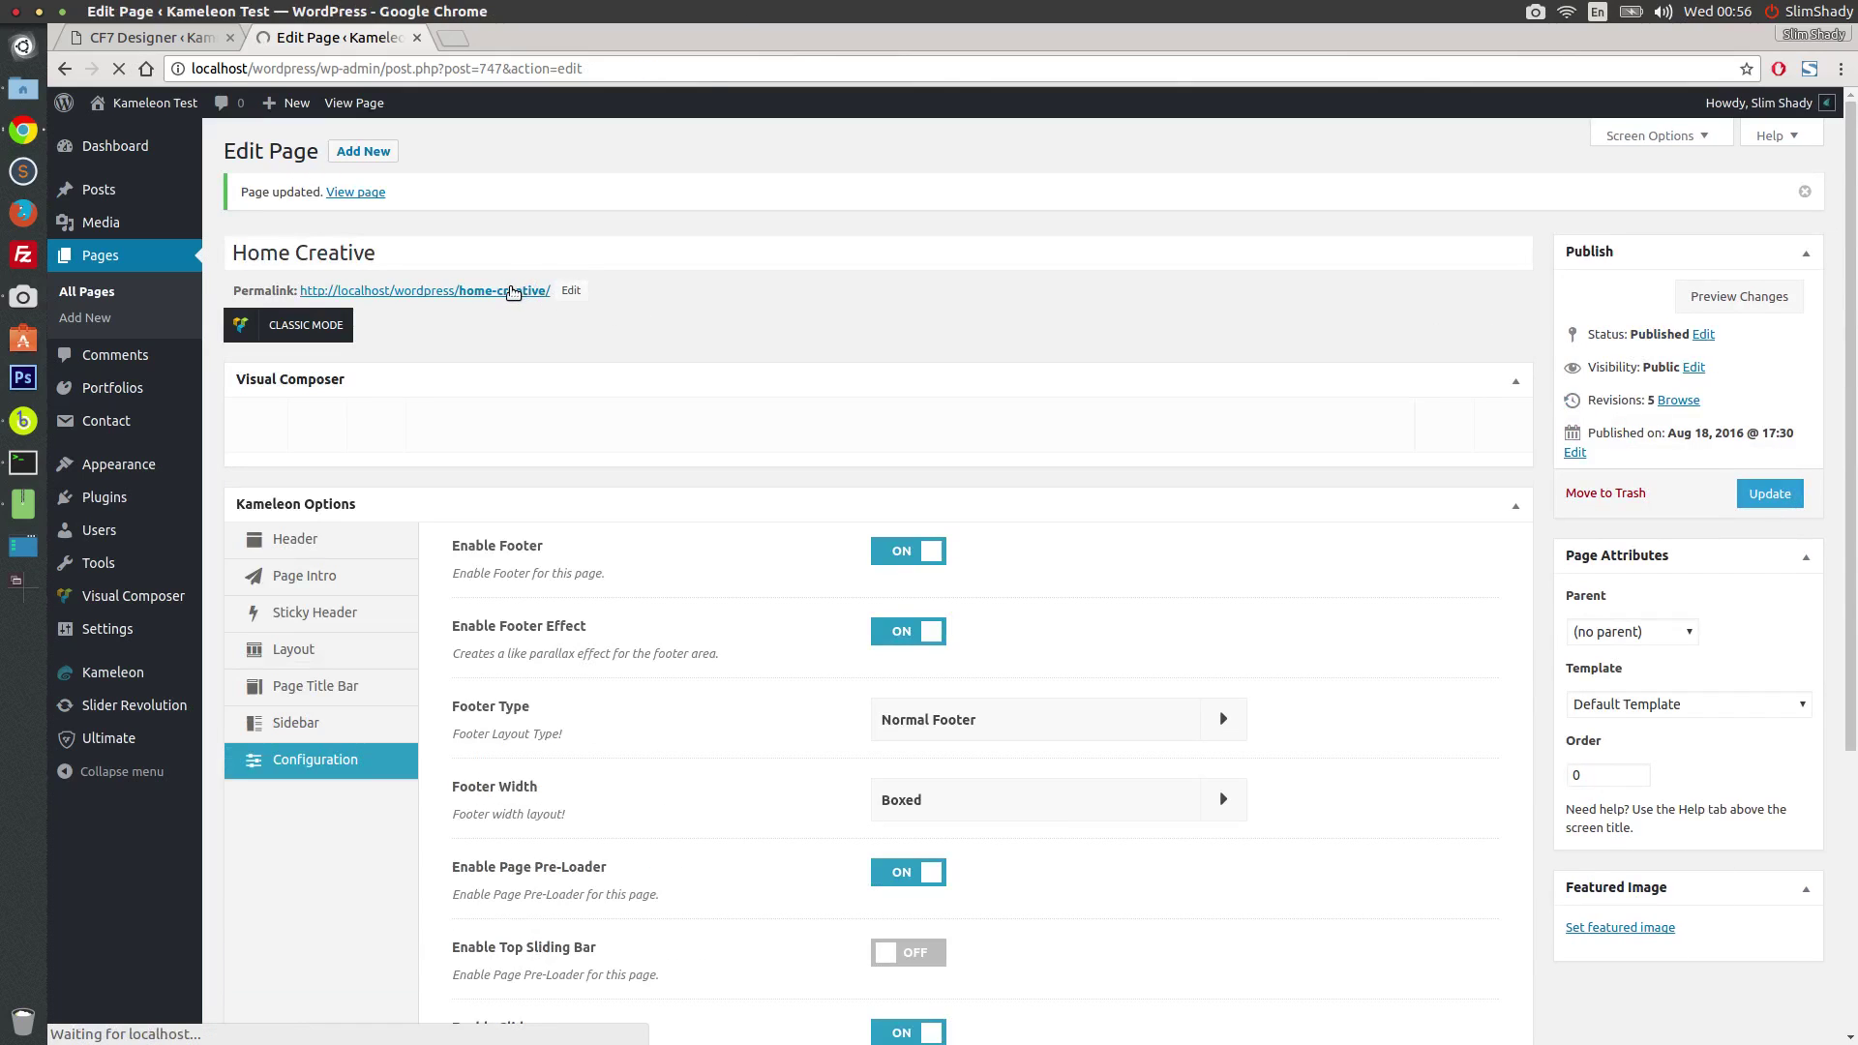
Step: Examine the contact form on the live Home Creative page, checking the name, email, subject and message fields
{"action": "middle_click", "coordinate": [513, 291]}
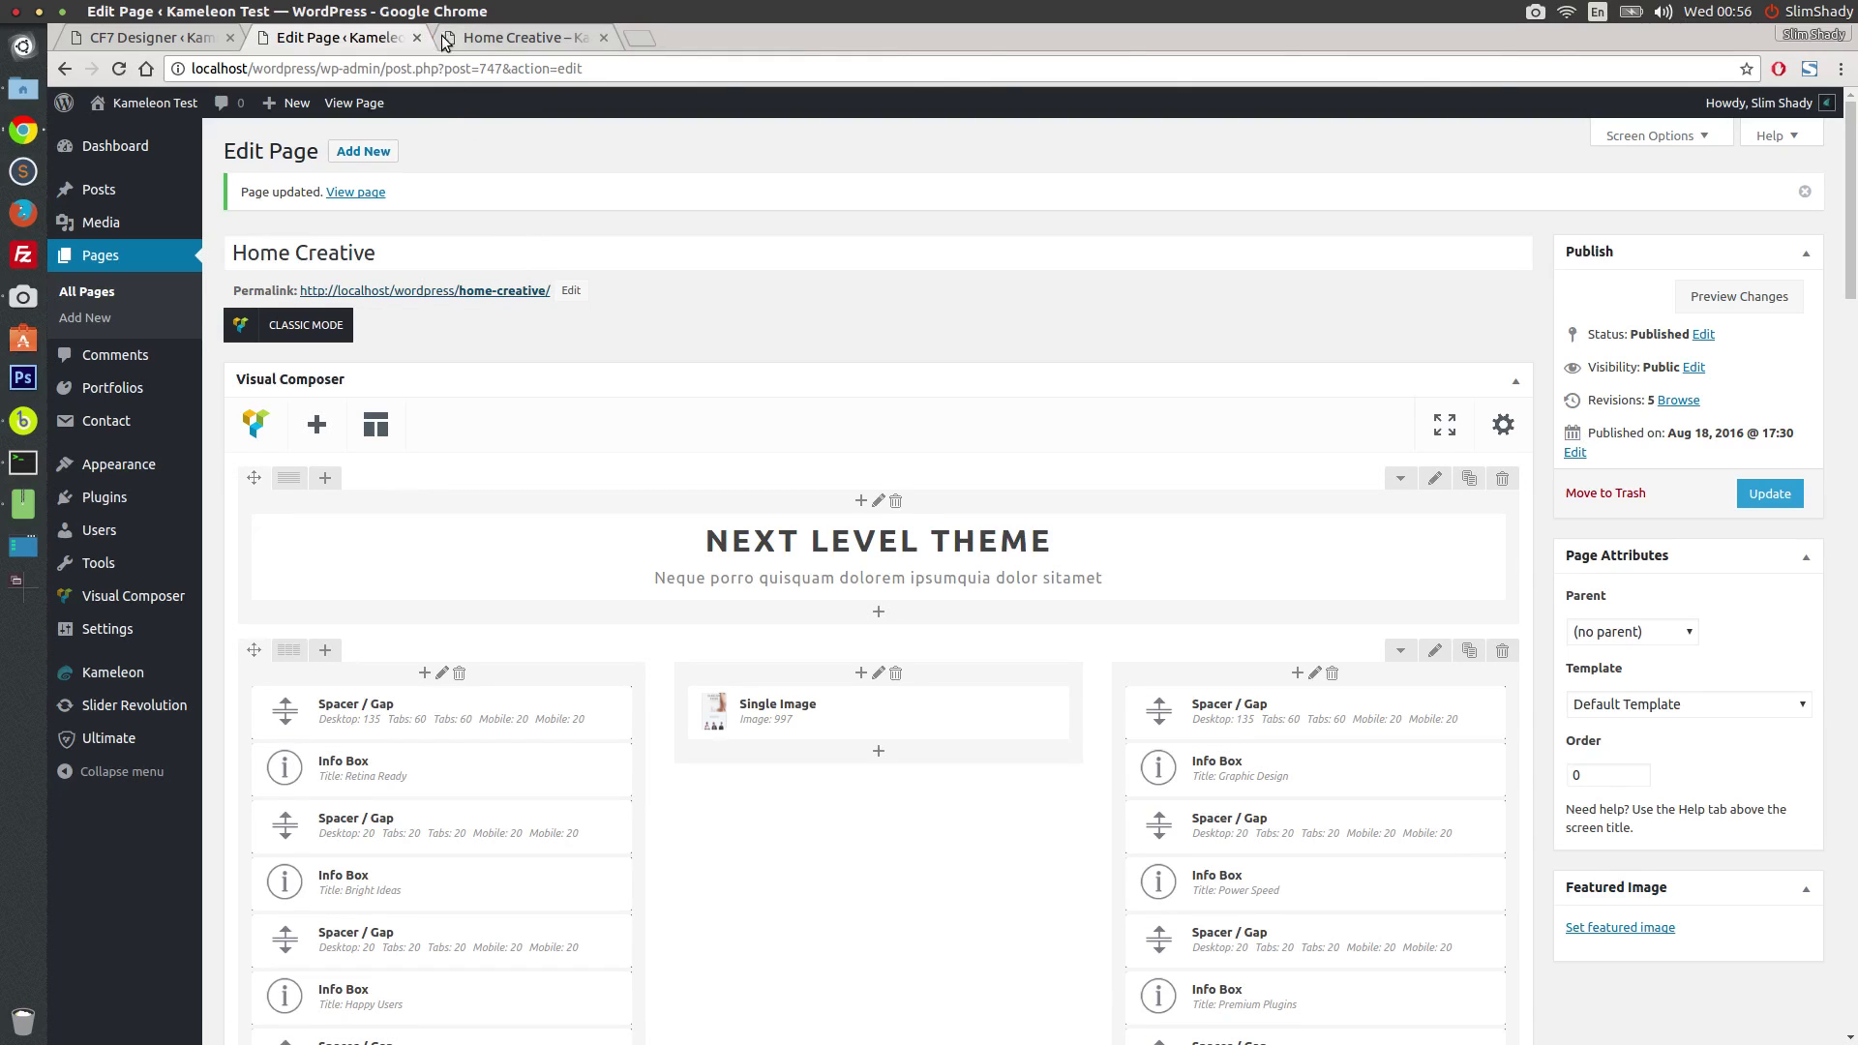
{"action": "left_click", "coordinate": [512, 38]}
{"action": "left_click_drag", "start_coordinate": [1852, 193], "coordinate": [1851, 939]}
{"action": "scroll", "coordinate": [1258, 726], "scroll_direction": "up", "scroll_amount": 3}
{"action": "left_click", "coordinate": [460, 389]}
{"action": "left_click", "coordinate": [472, 481]}
{"action": "left_click", "coordinate": [475, 566]}
{"action": "left_click", "coordinate": [473, 668]}
{"action": "left_click", "coordinate": [248, 559]}
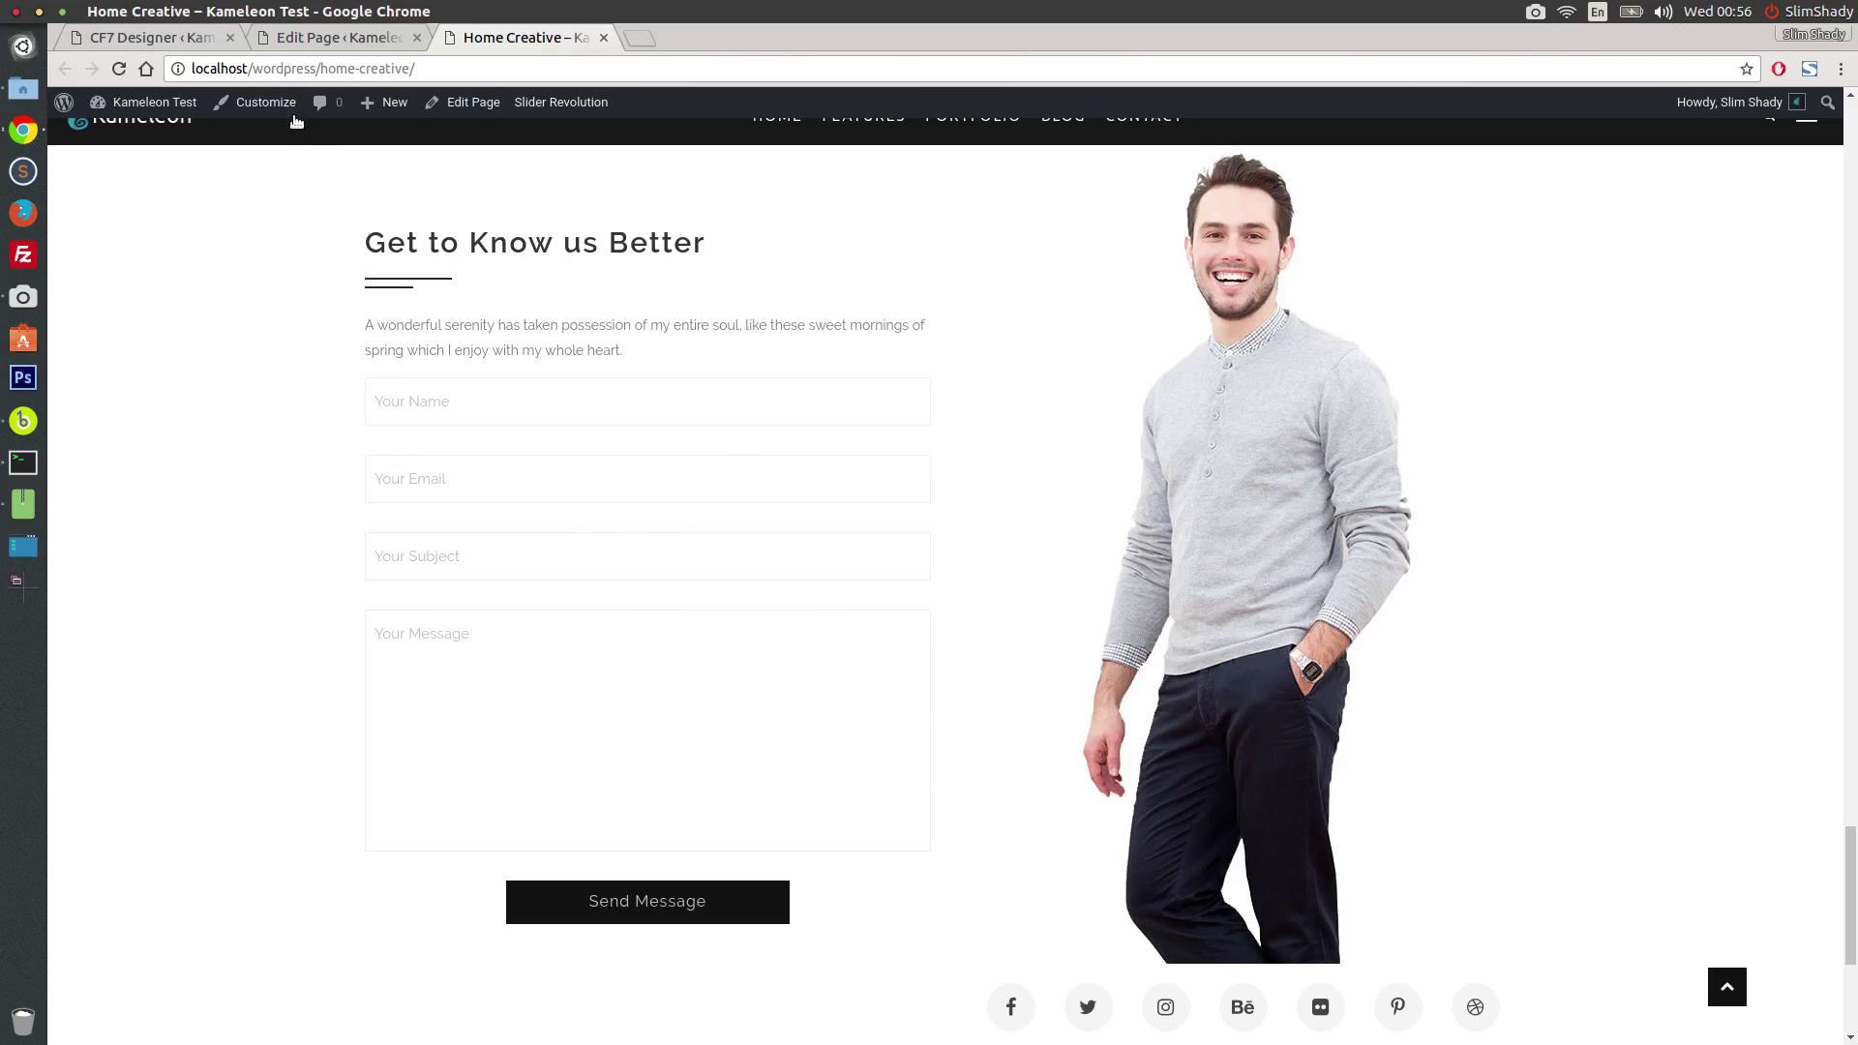
Step: Return to the CF7 Designer and inspect the controls for naming a new style and choosing an existing one
{"action": "left_click", "coordinate": [167, 39]}
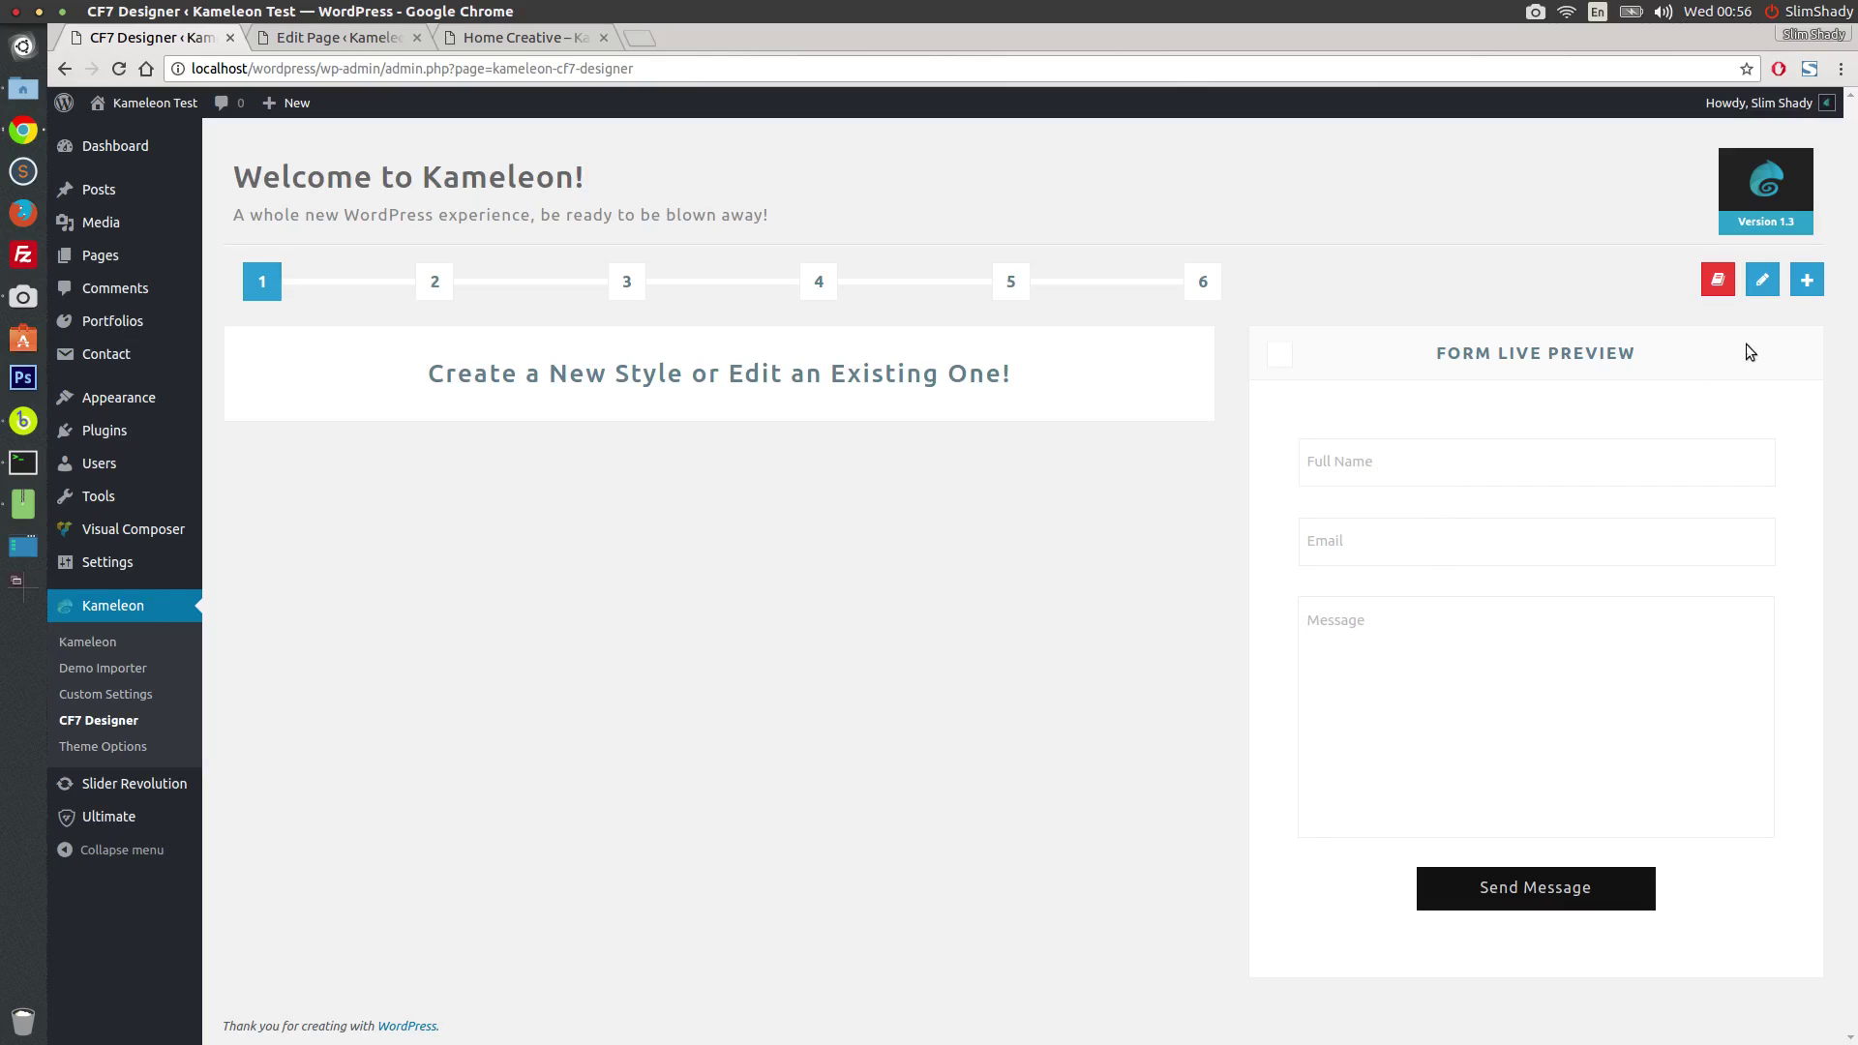
{"action": "left_click", "coordinate": [1806, 279]}
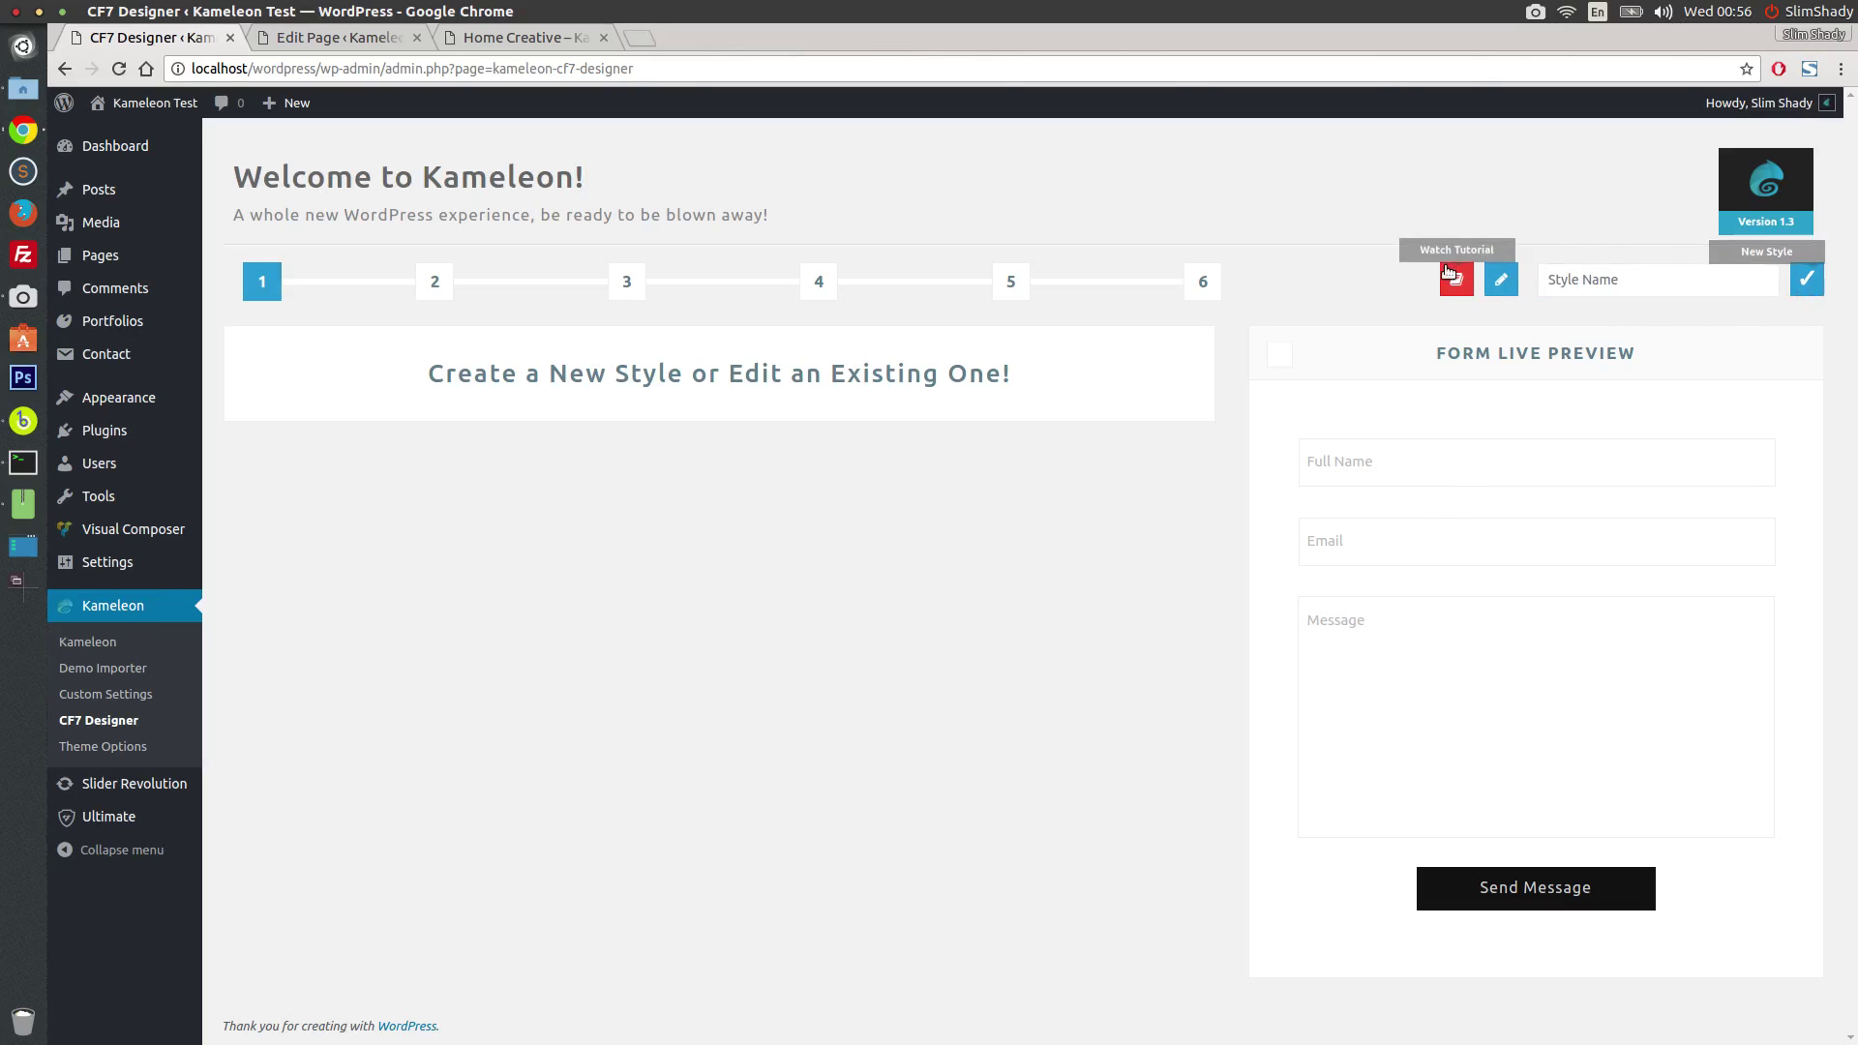
{"action": "left_click", "coordinate": [1501, 280]}
{"action": "left_click", "coordinate": [1637, 287]}
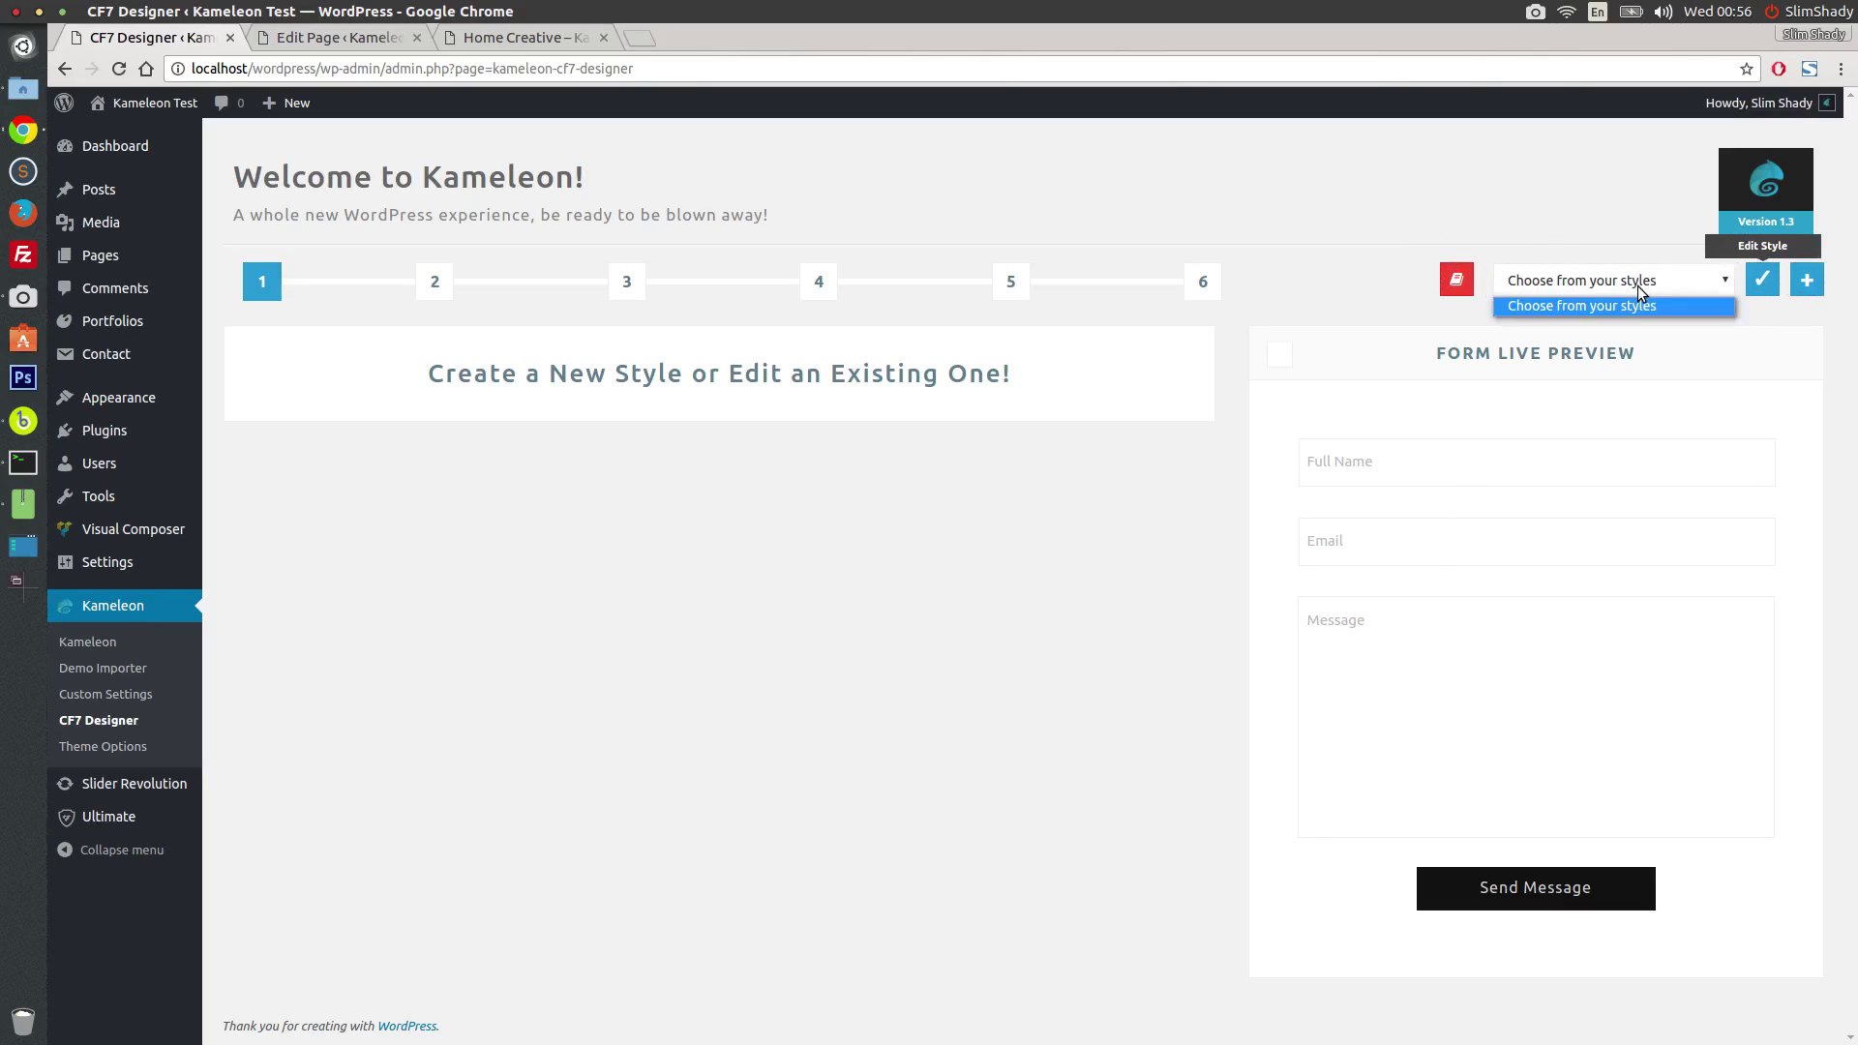
{"action": "left_click", "coordinate": [1548, 306]}
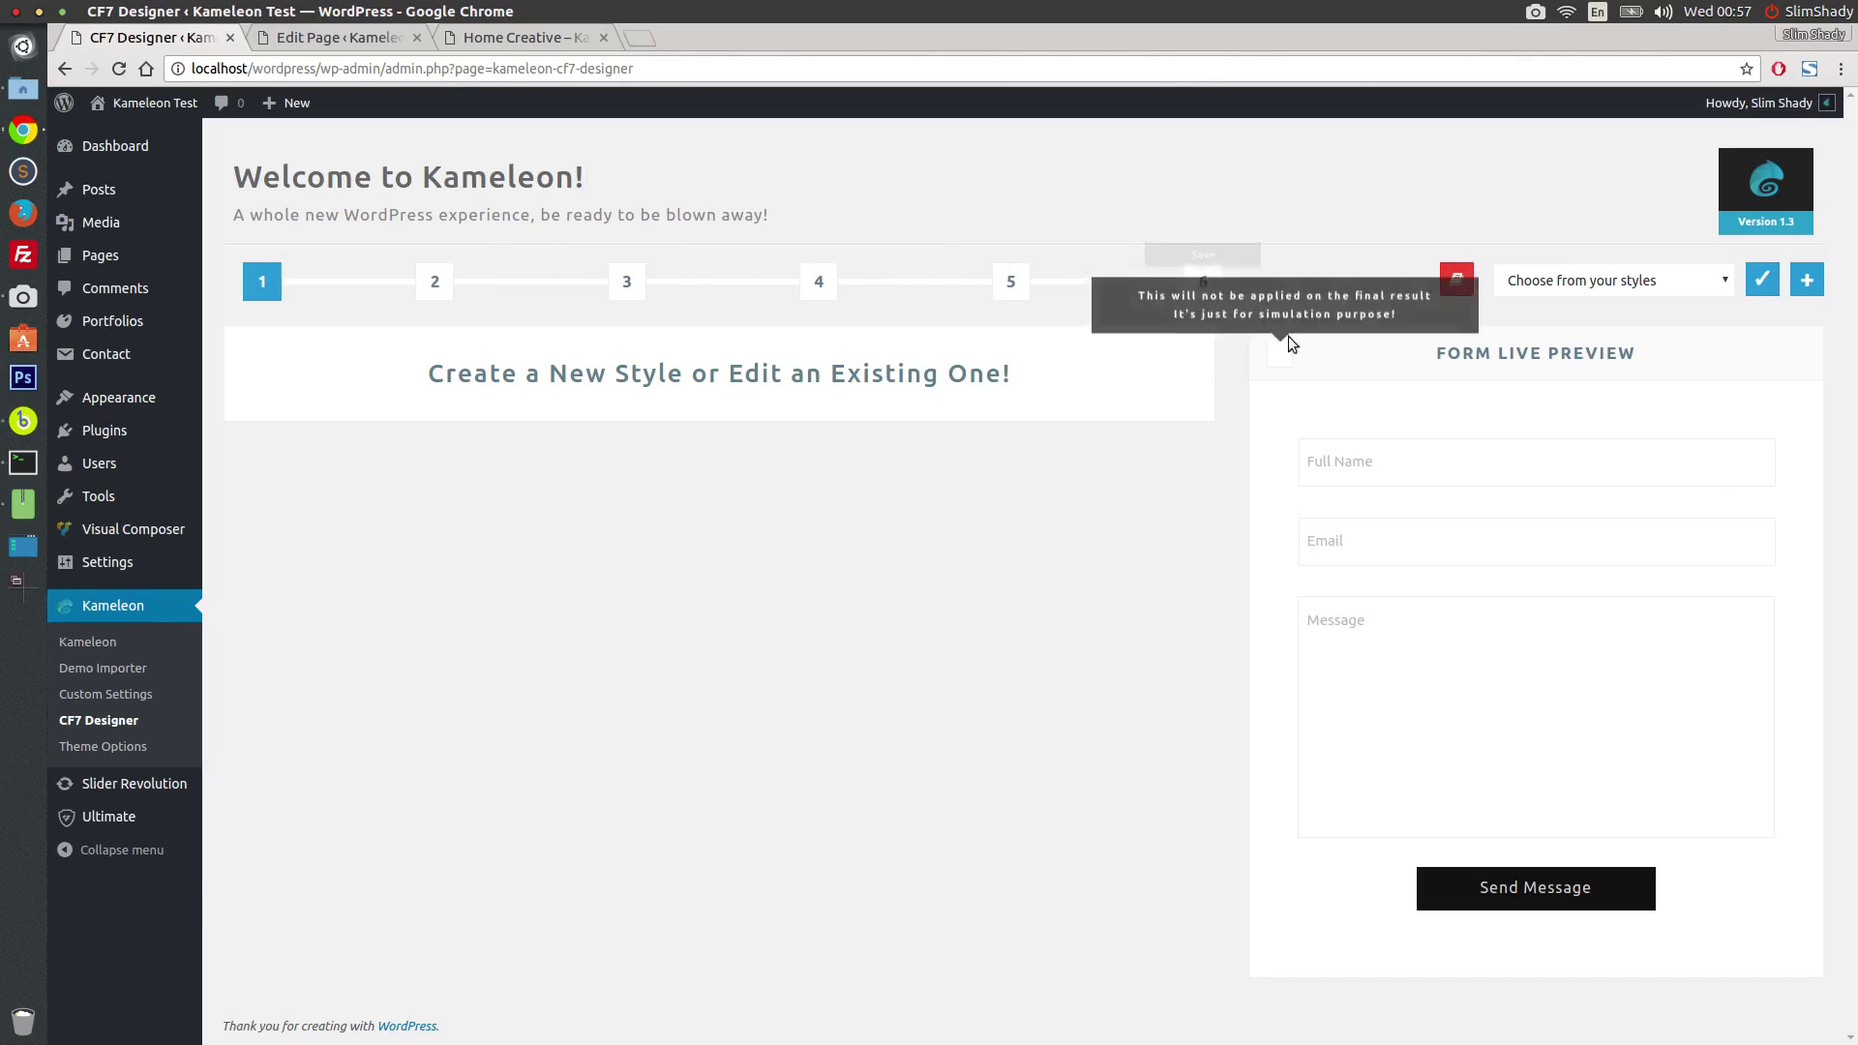
Step: Try the Full Name, Email and Message fields in the form live preview
{"action": "left_click", "coordinate": [1445, 461]}
{"action": "left_click", "coordinate": [1397, 538]}
{"action": "left_click", "coordinate": [1393, 630]}
{"action": "left_click", "coordinate": [1155, 796]}
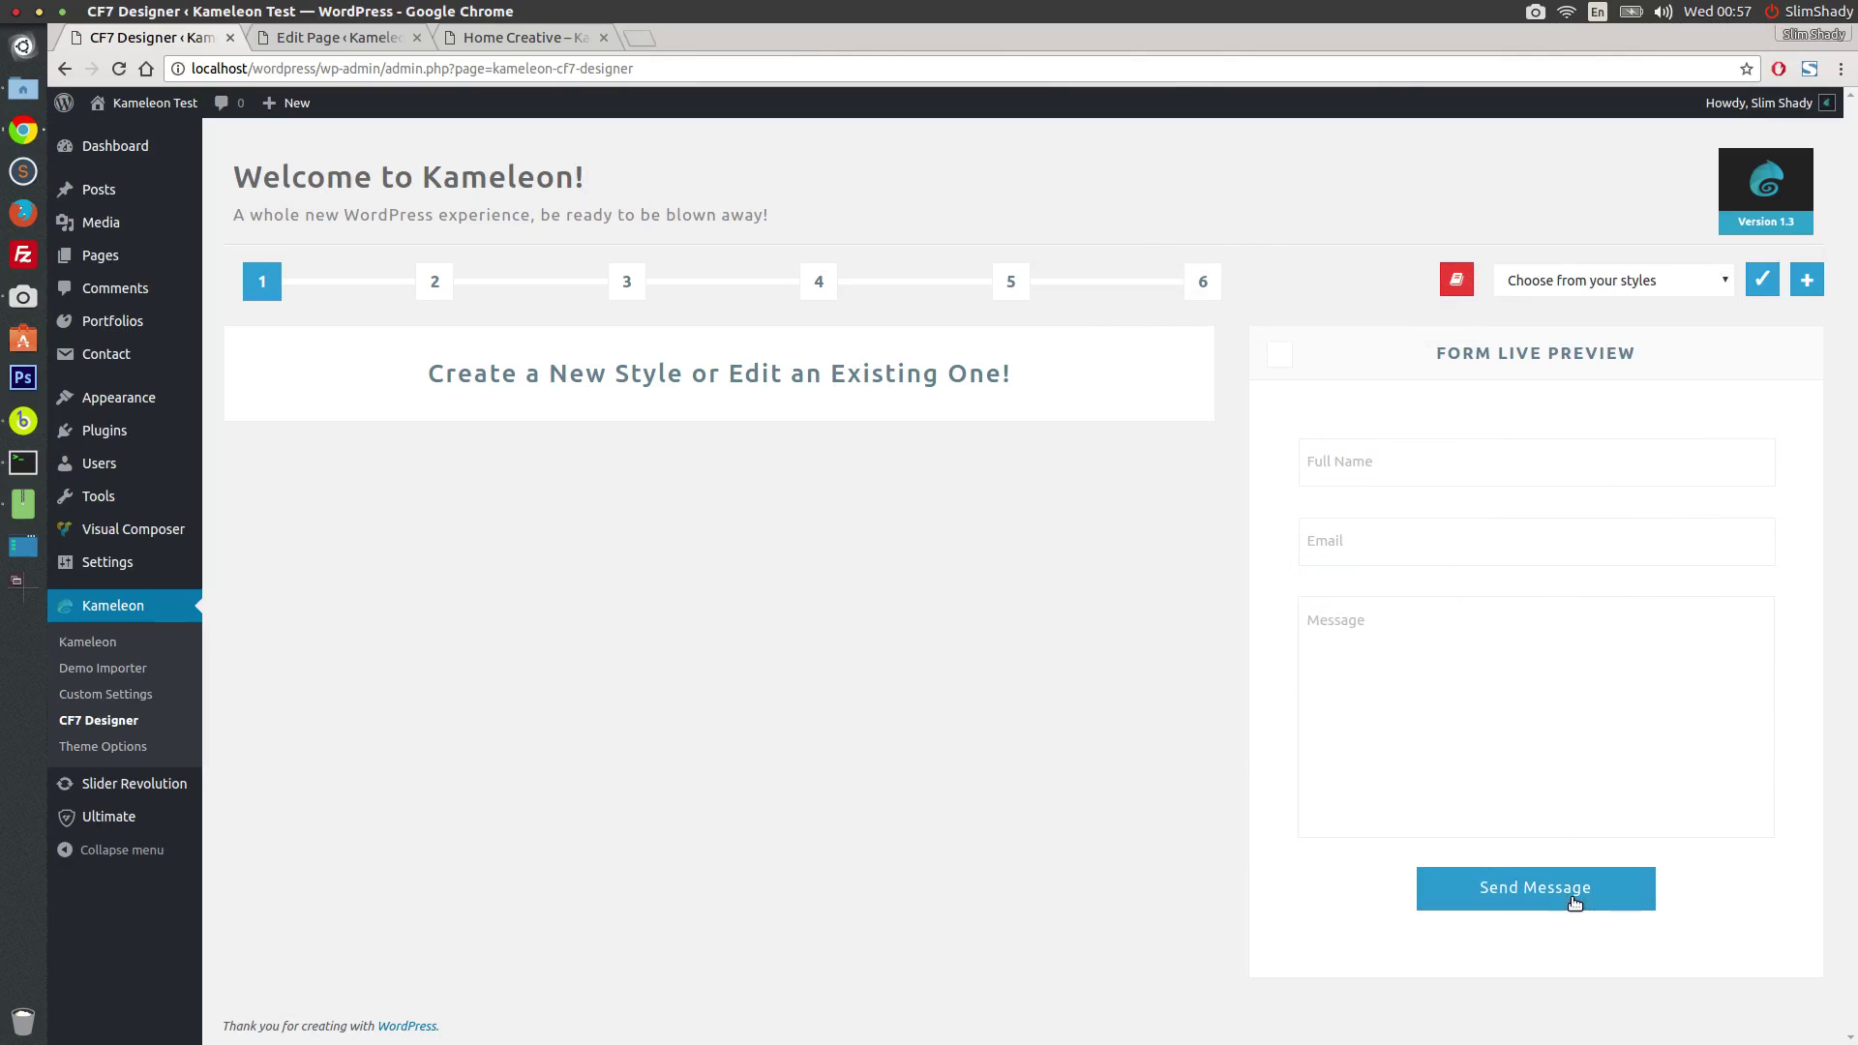
Step: Set the form live preview's background to a dark brown and compare with the form on the live Home Creative page
{"action": "left_click", "coordinate": [1283, 357]}
{"action": "left_click_drag", "start_coordinate": [1211, 417], "coordinate": [1126, 492]}
{"action": "left_click", "coordinate": [1161, 641]}
{"action": "left_click", "coordinate": [453, 43]}
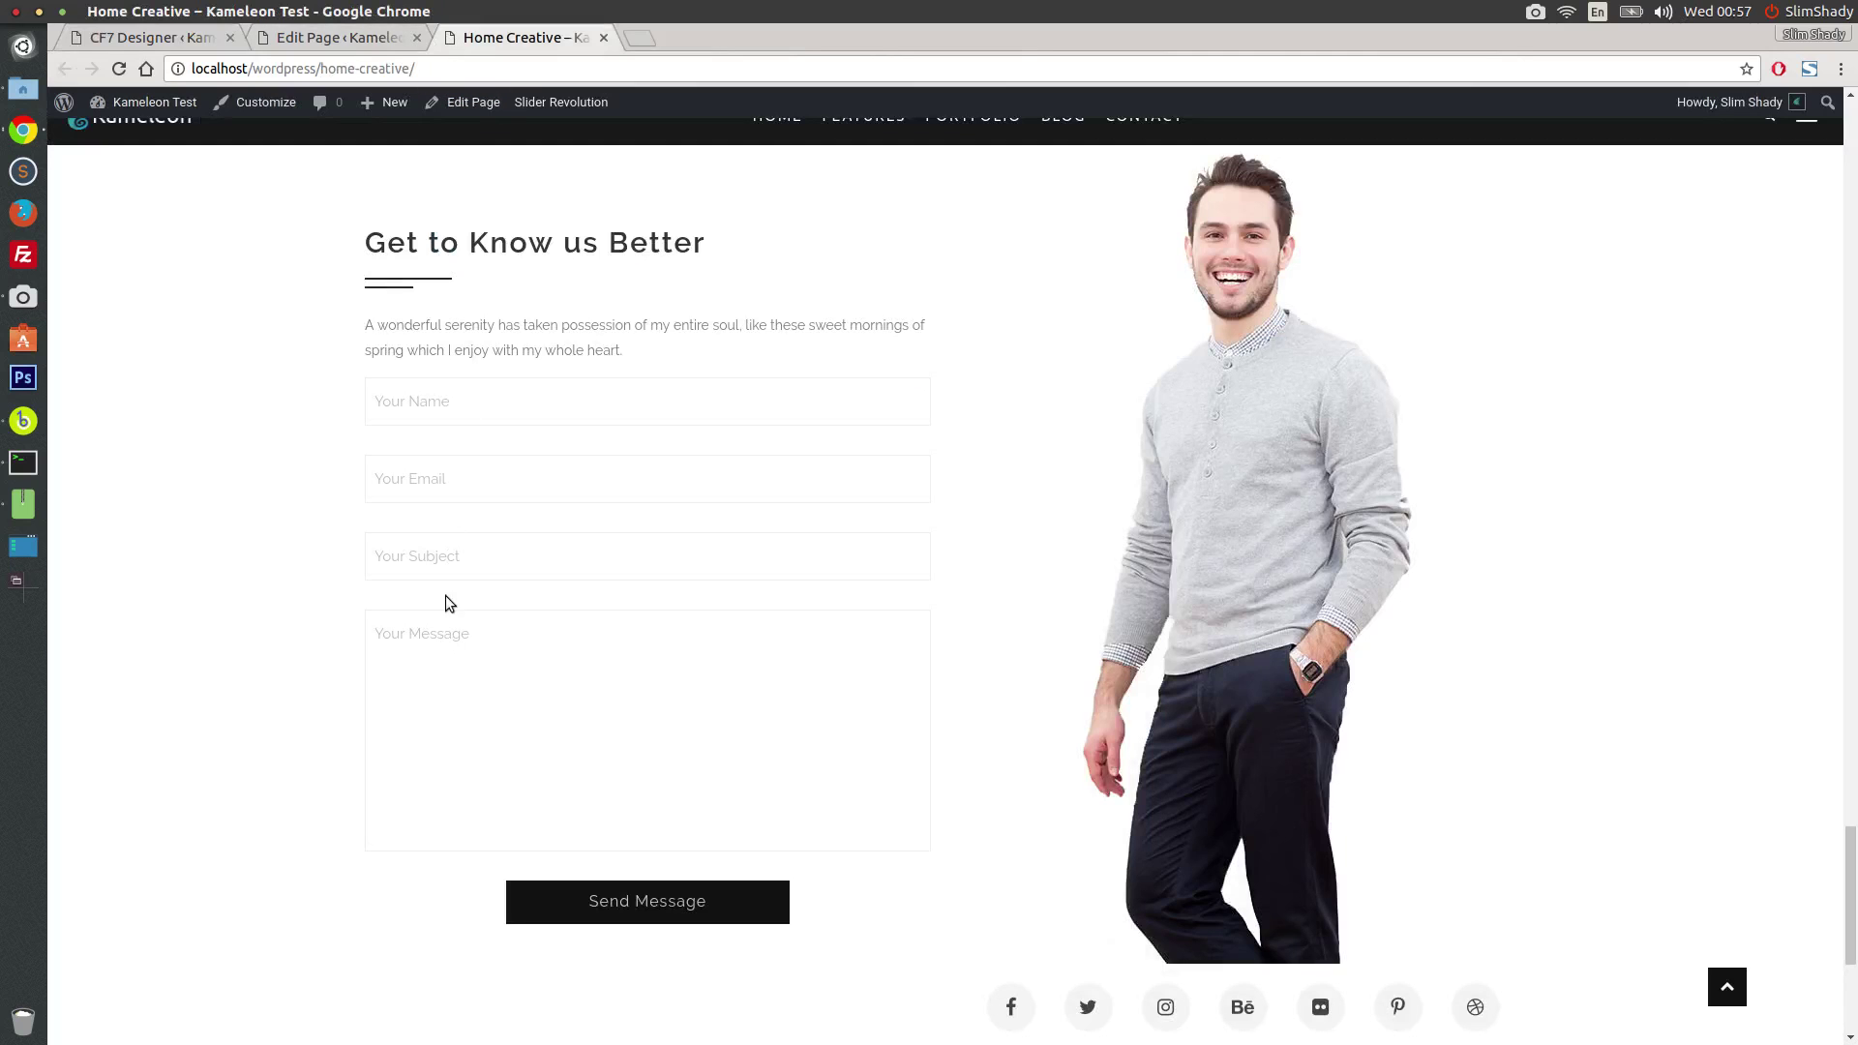
{"action": "key", "text": "alt+1"}
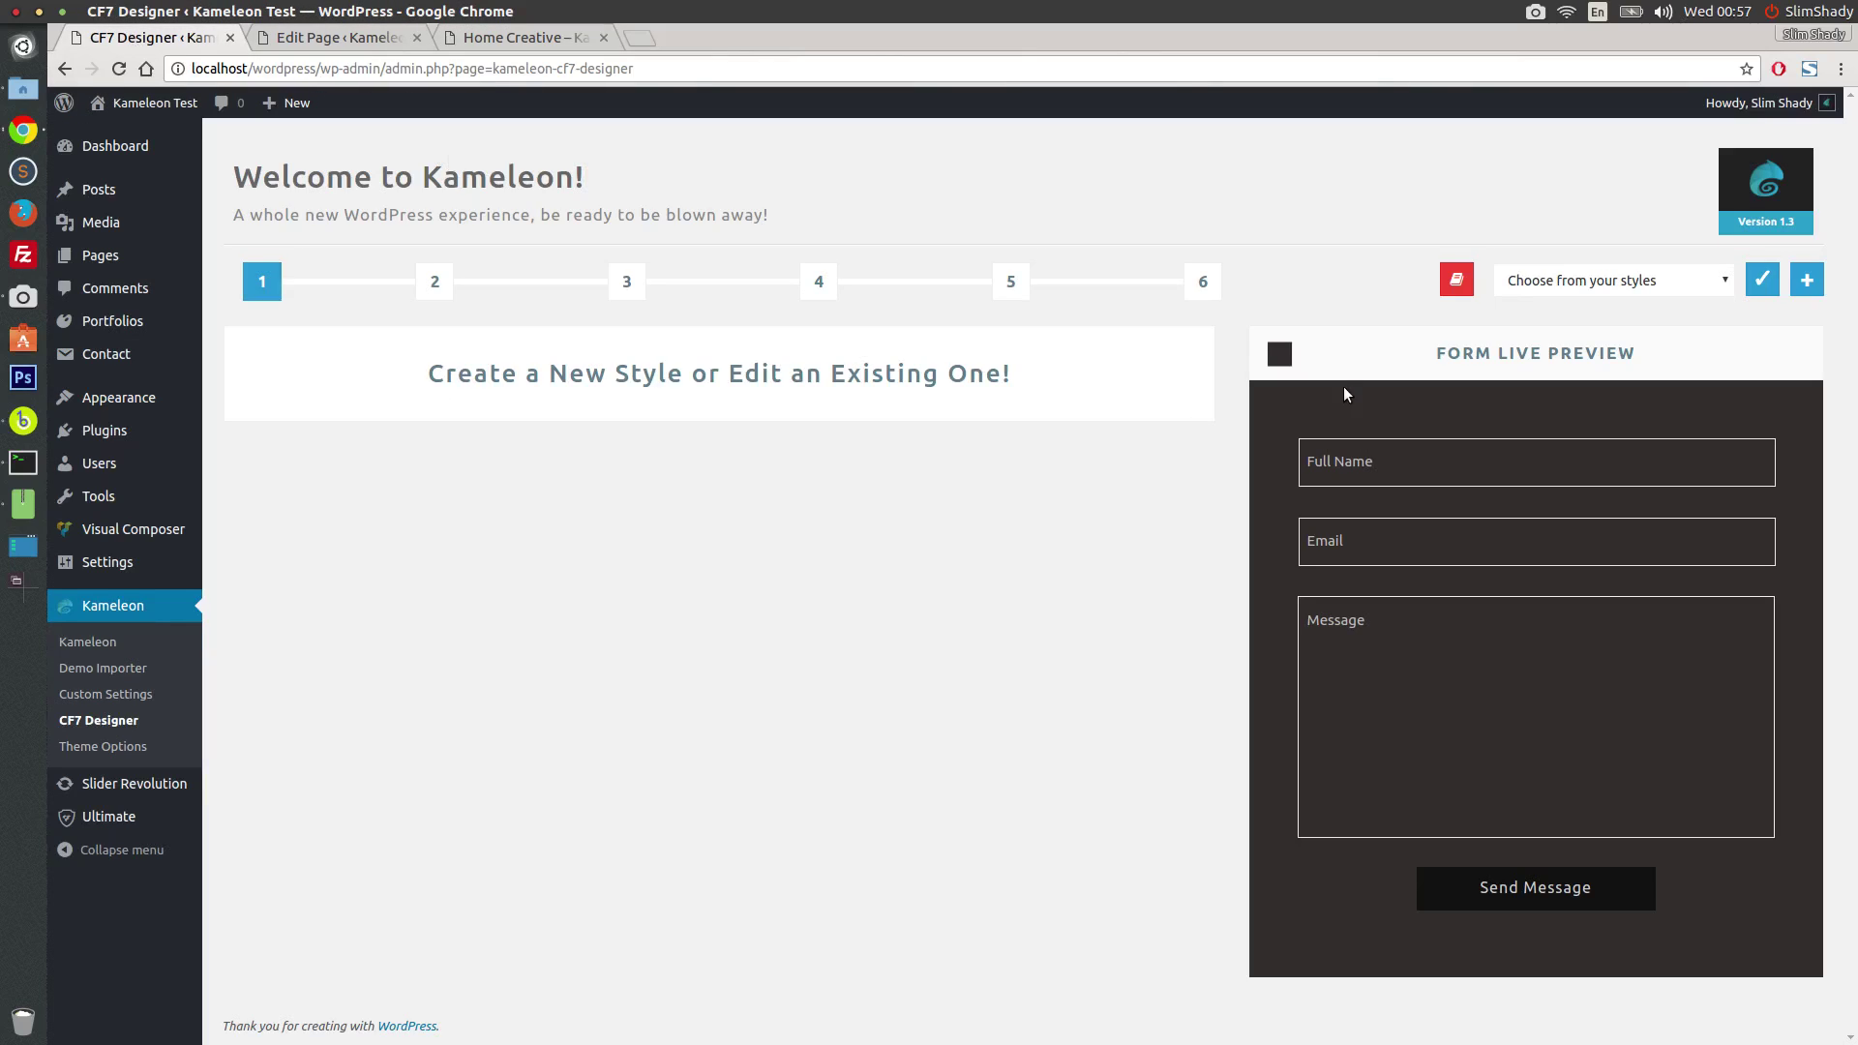
Step: Restore the form live preview's background to white
{"action": "left_click", "coordinate": [1279, 354]}
{"action": "left_click_drag", "start_coordinate": [1127, 488], "coordinate": [1090, 387]}
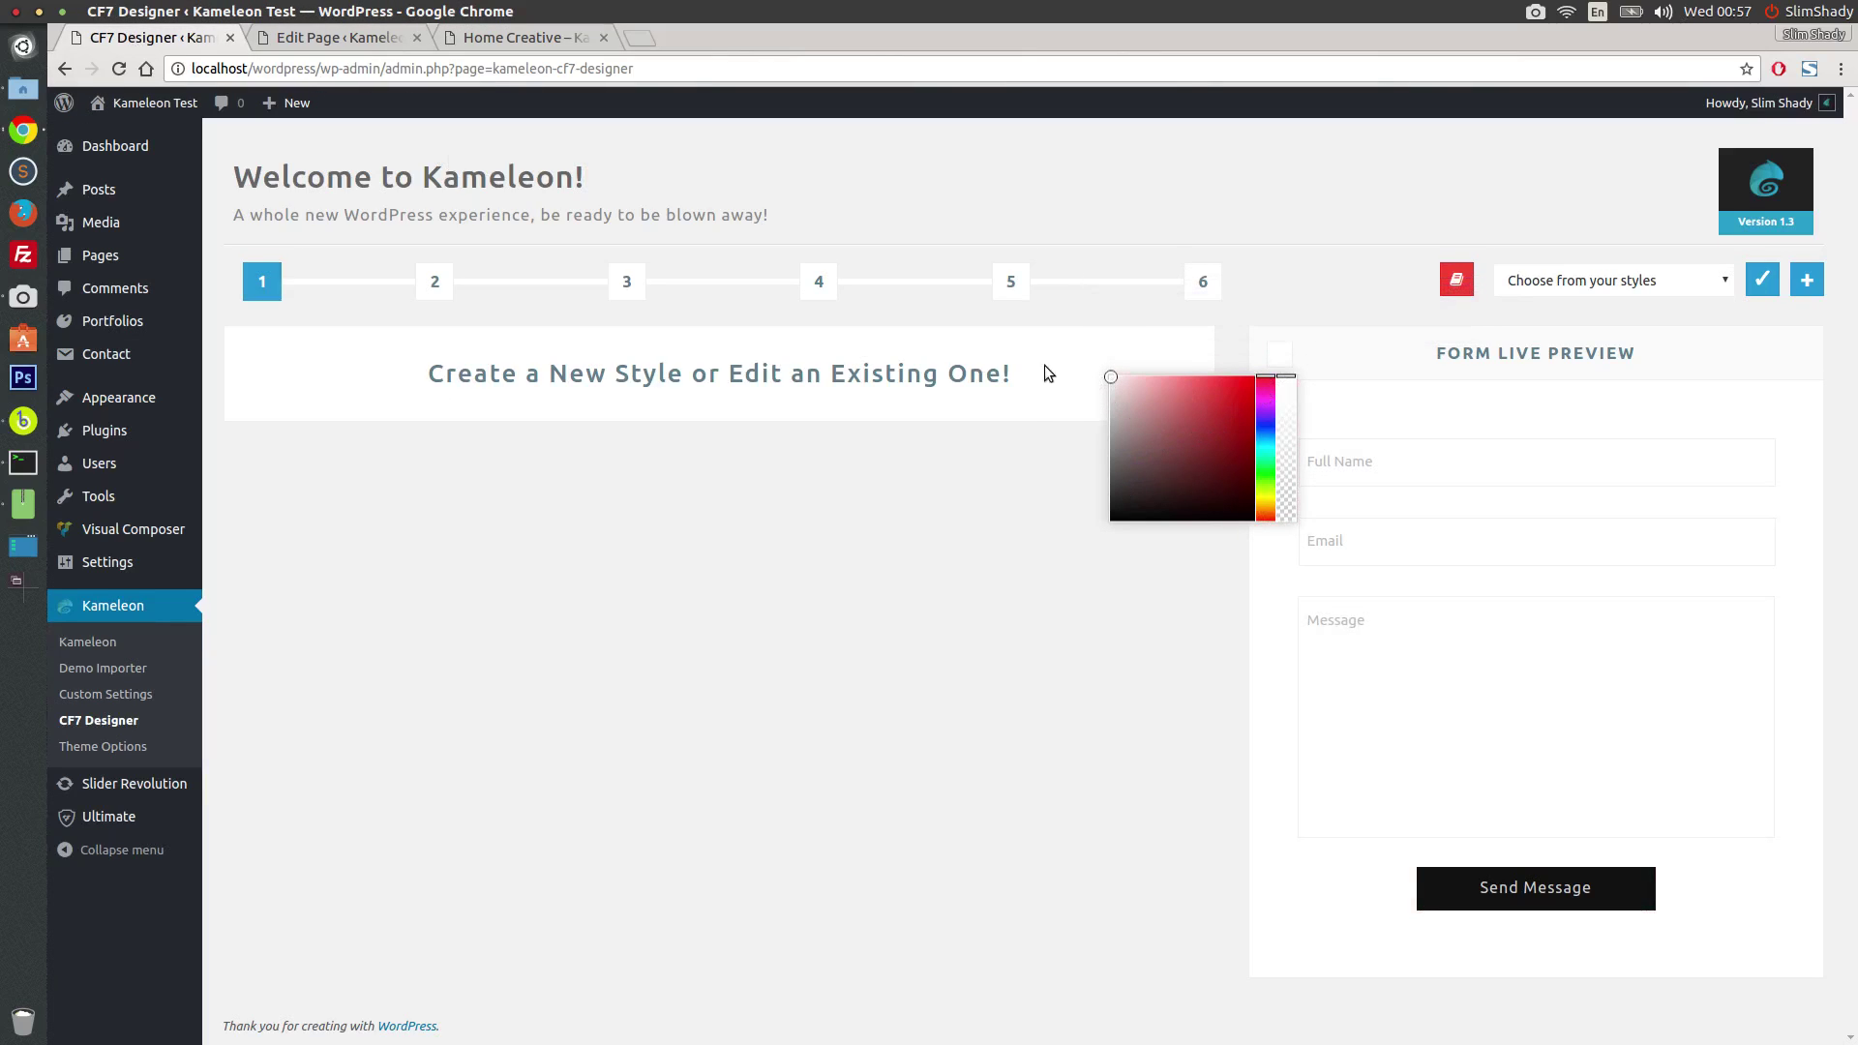
{"action": "left_click", "coordinate": [1035, 551]}
Step: Create a new form style named CreativeForm
{"action": "left_click", "coordinate": [1806, 280]}
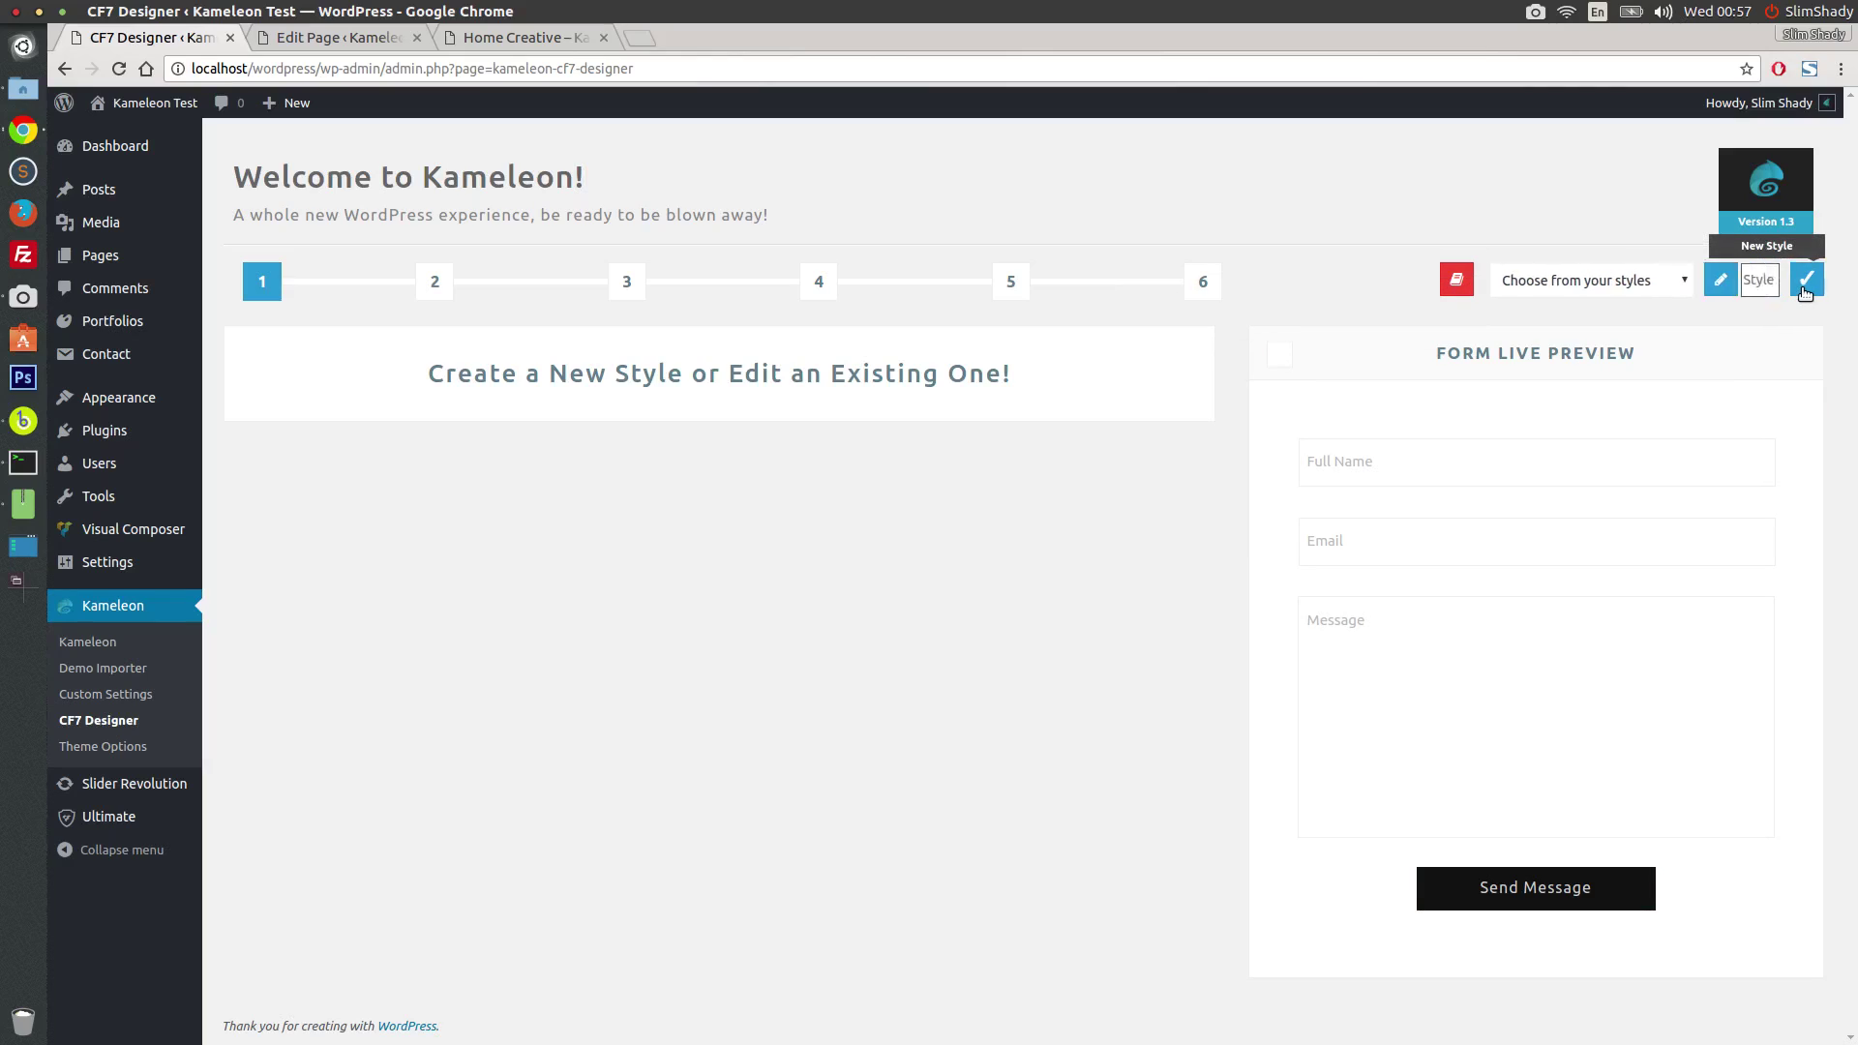
{"action": "type", "text": "CreativeForm"}
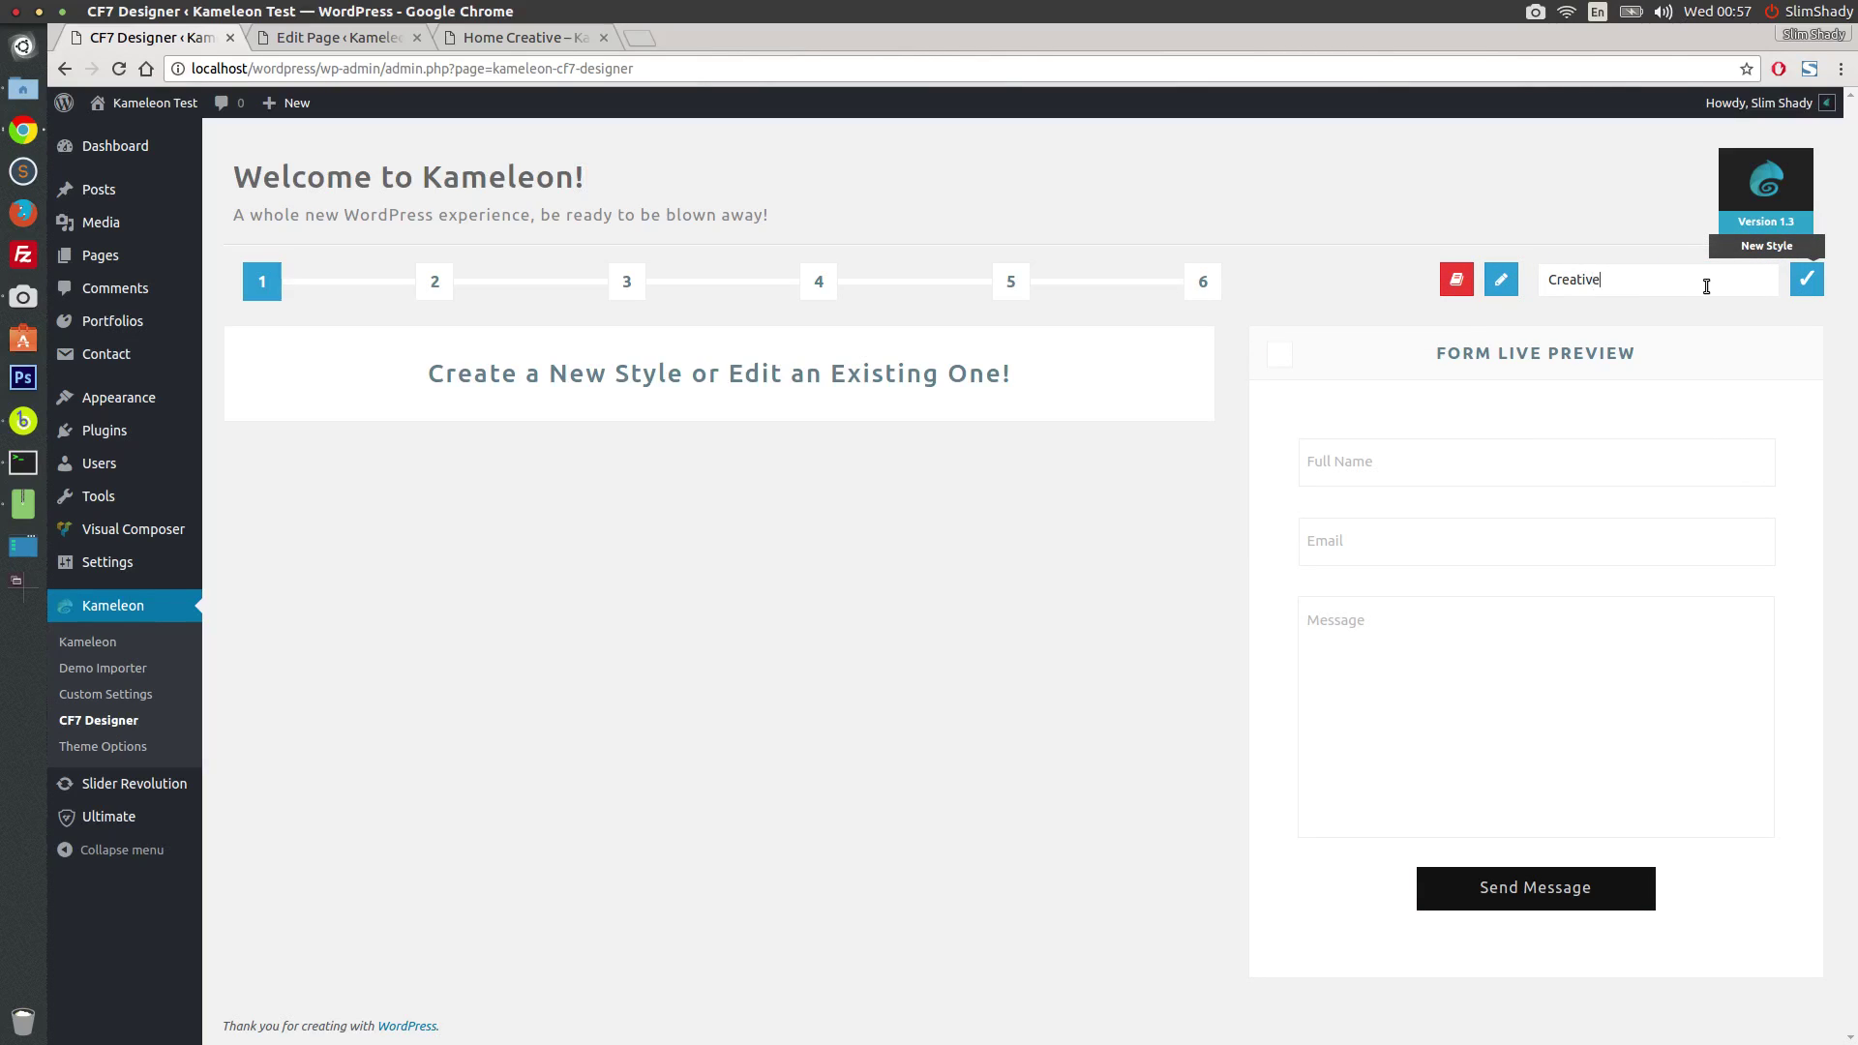
{"action": "left_click", "coordinate": [1806, 283]}
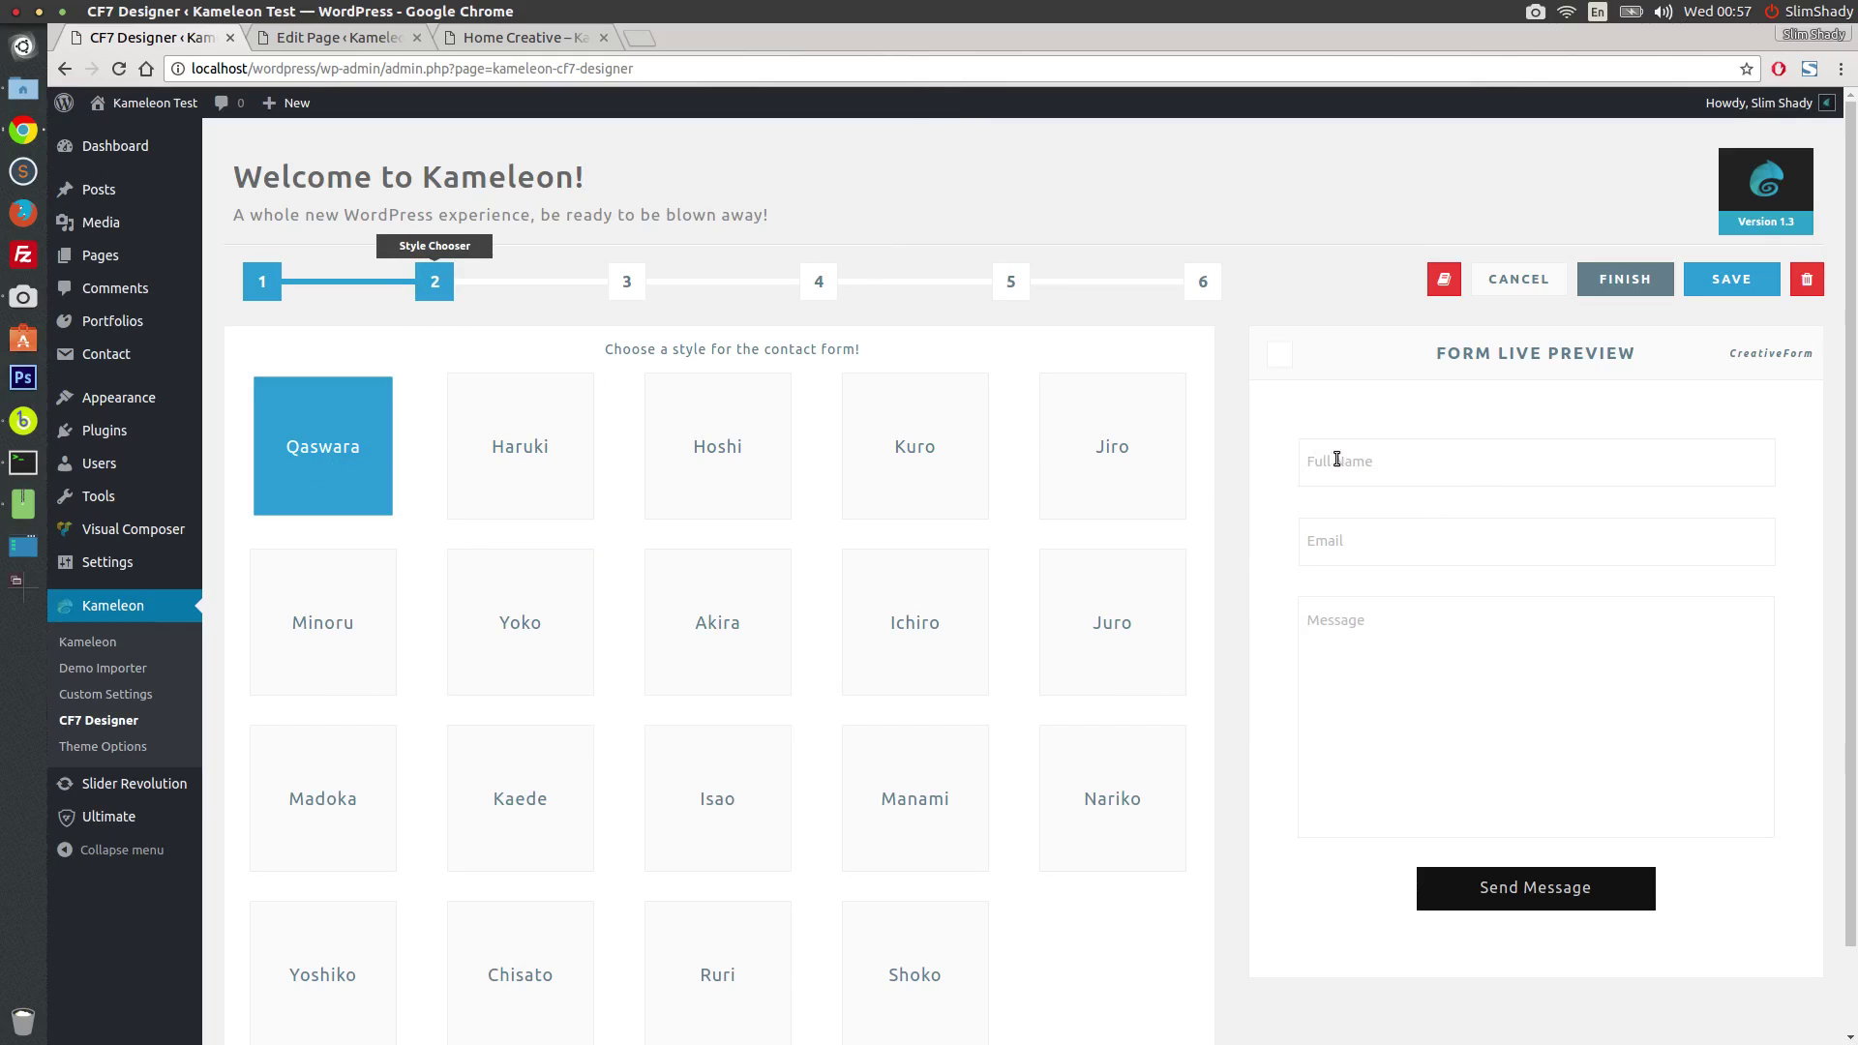
Step: Apply the Haruki style to the contact form and try its Full Name, Email and Message fields in the live preview
{"action": "left_click", "coordinate": [516, 446]}
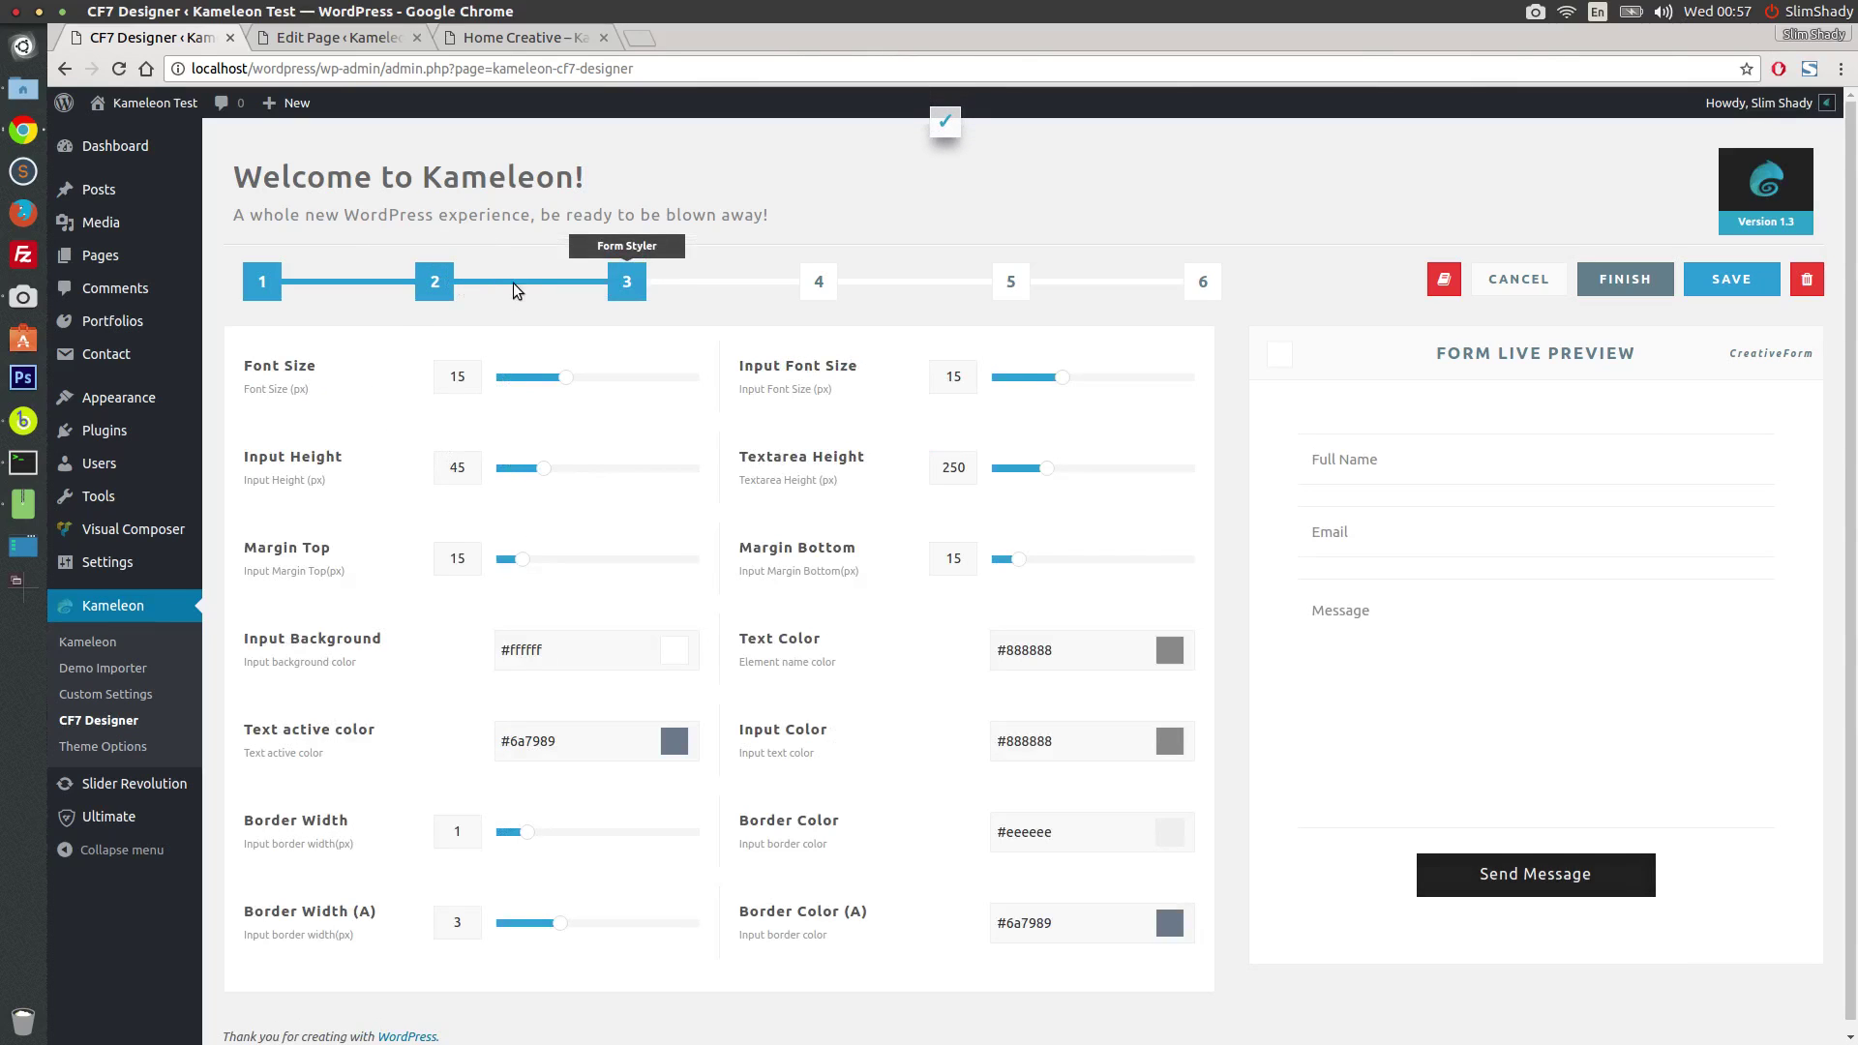
{"action": "left_click", "coordinate": [1382, 452]}
{"action": "left_click", "coordinate": [1366, 538]}
{"action": "left_click", "coordinate": [1359, 658]}
{"action": "left_click", "coordinate": [1367, 399]}
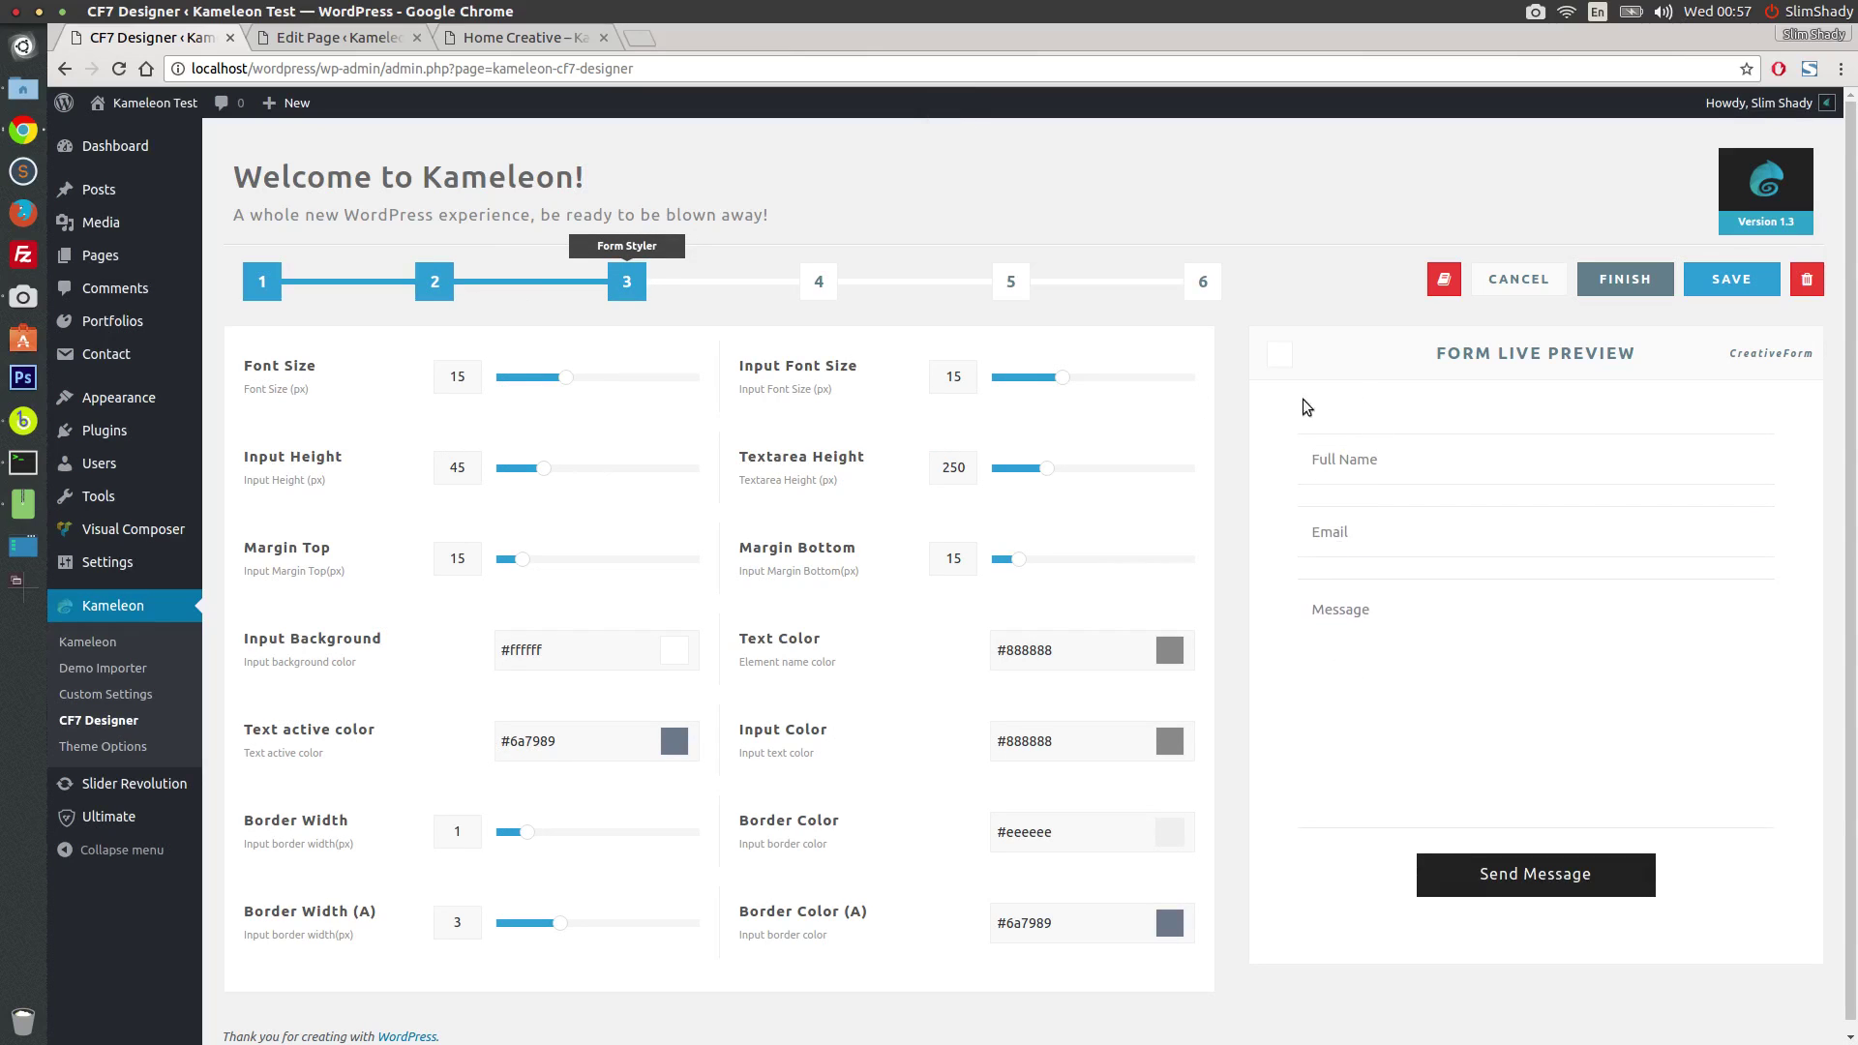
Step: Switch the contact form to the Isao style and test its three input fields in the live preview
{"action": "left_click", "coordinate": [444, 298]}
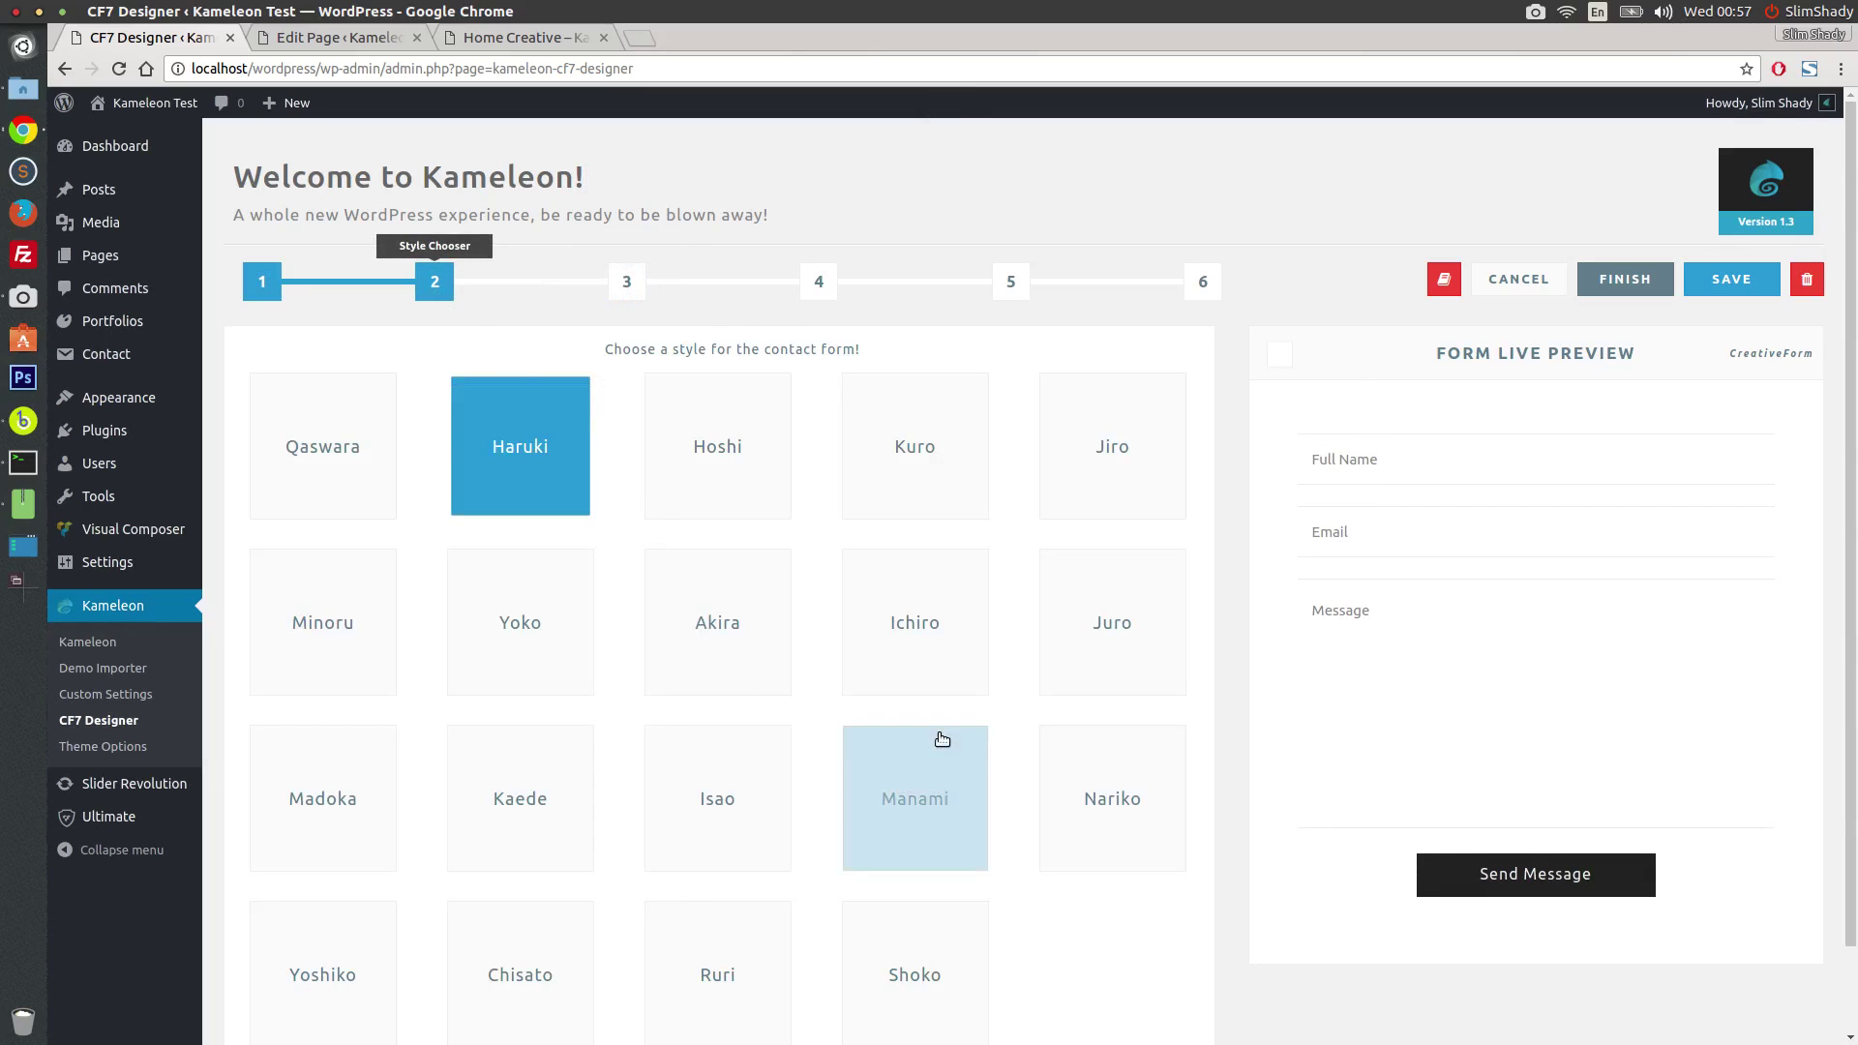
{"action": "scroll", "coordinate": [938, 742], "scroll_direction": "down", "scroll_amount": 1}
{"action": "left_click", "coordinate": [725, 726]}
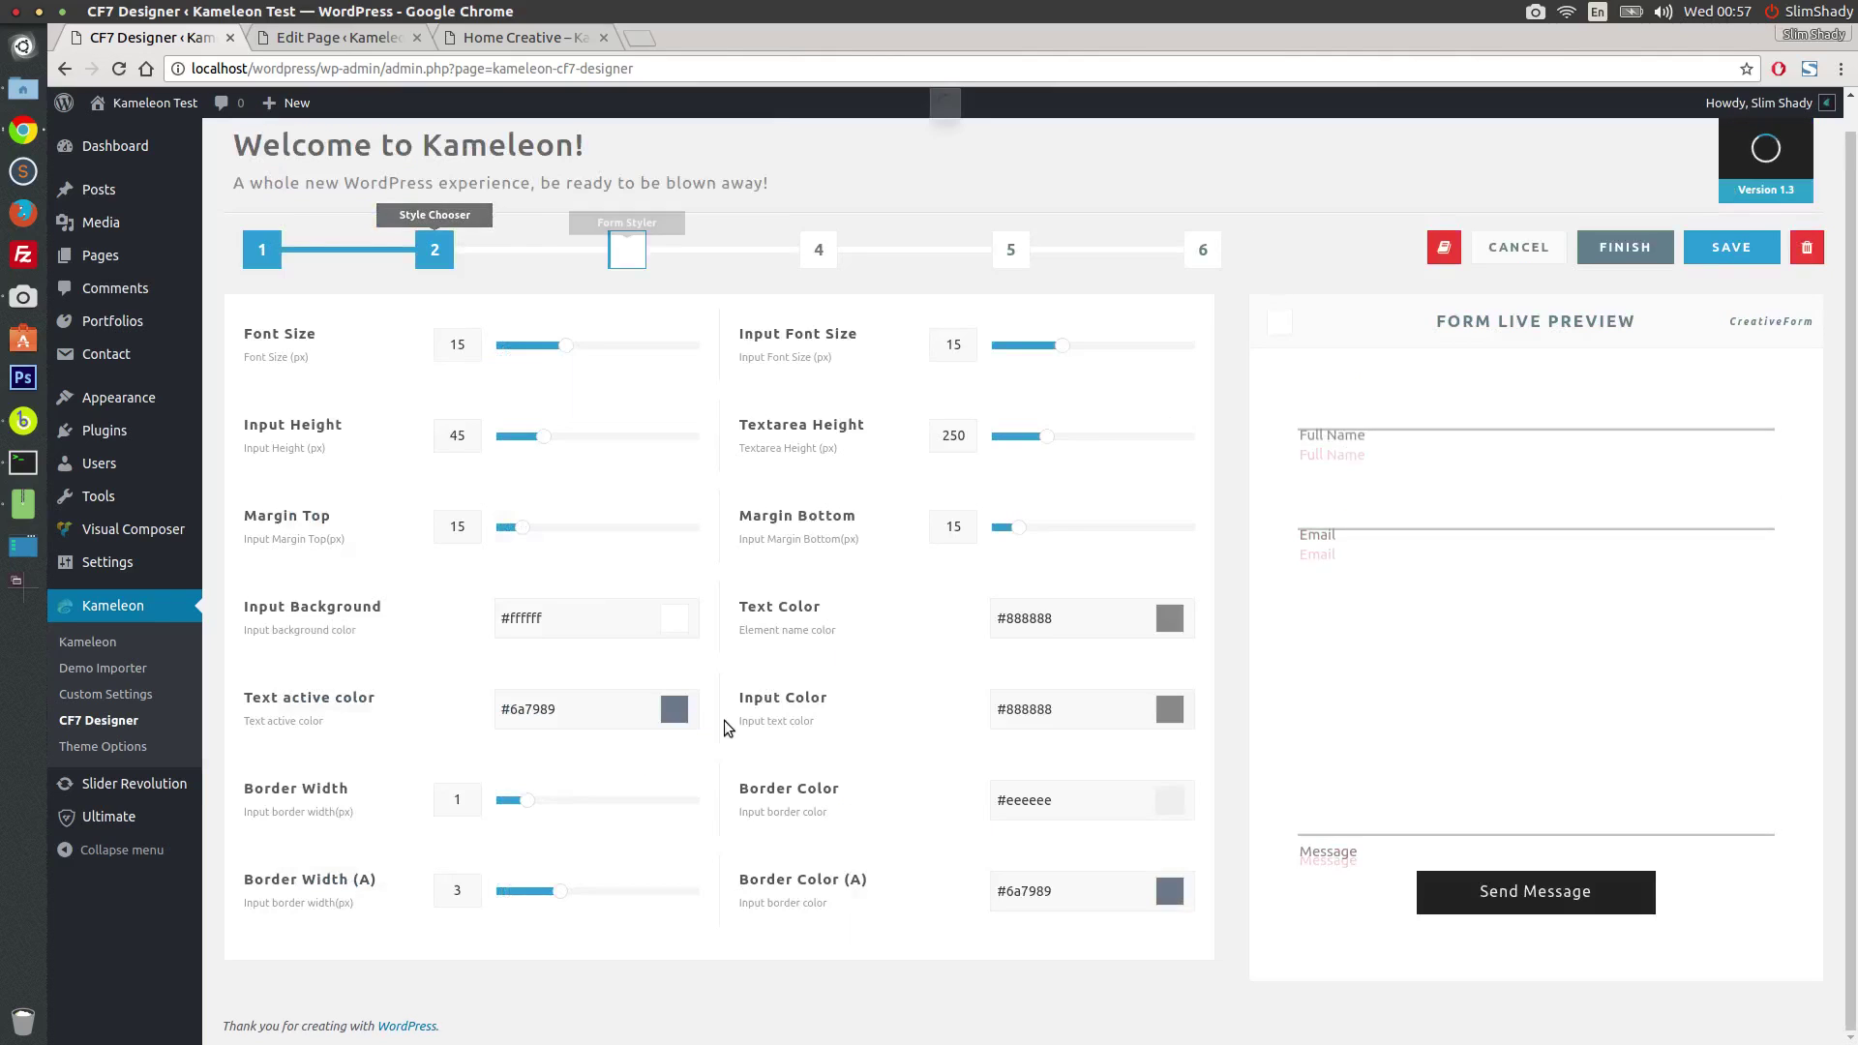
{"action": "left_click", "coordinate": [1370, 415]}
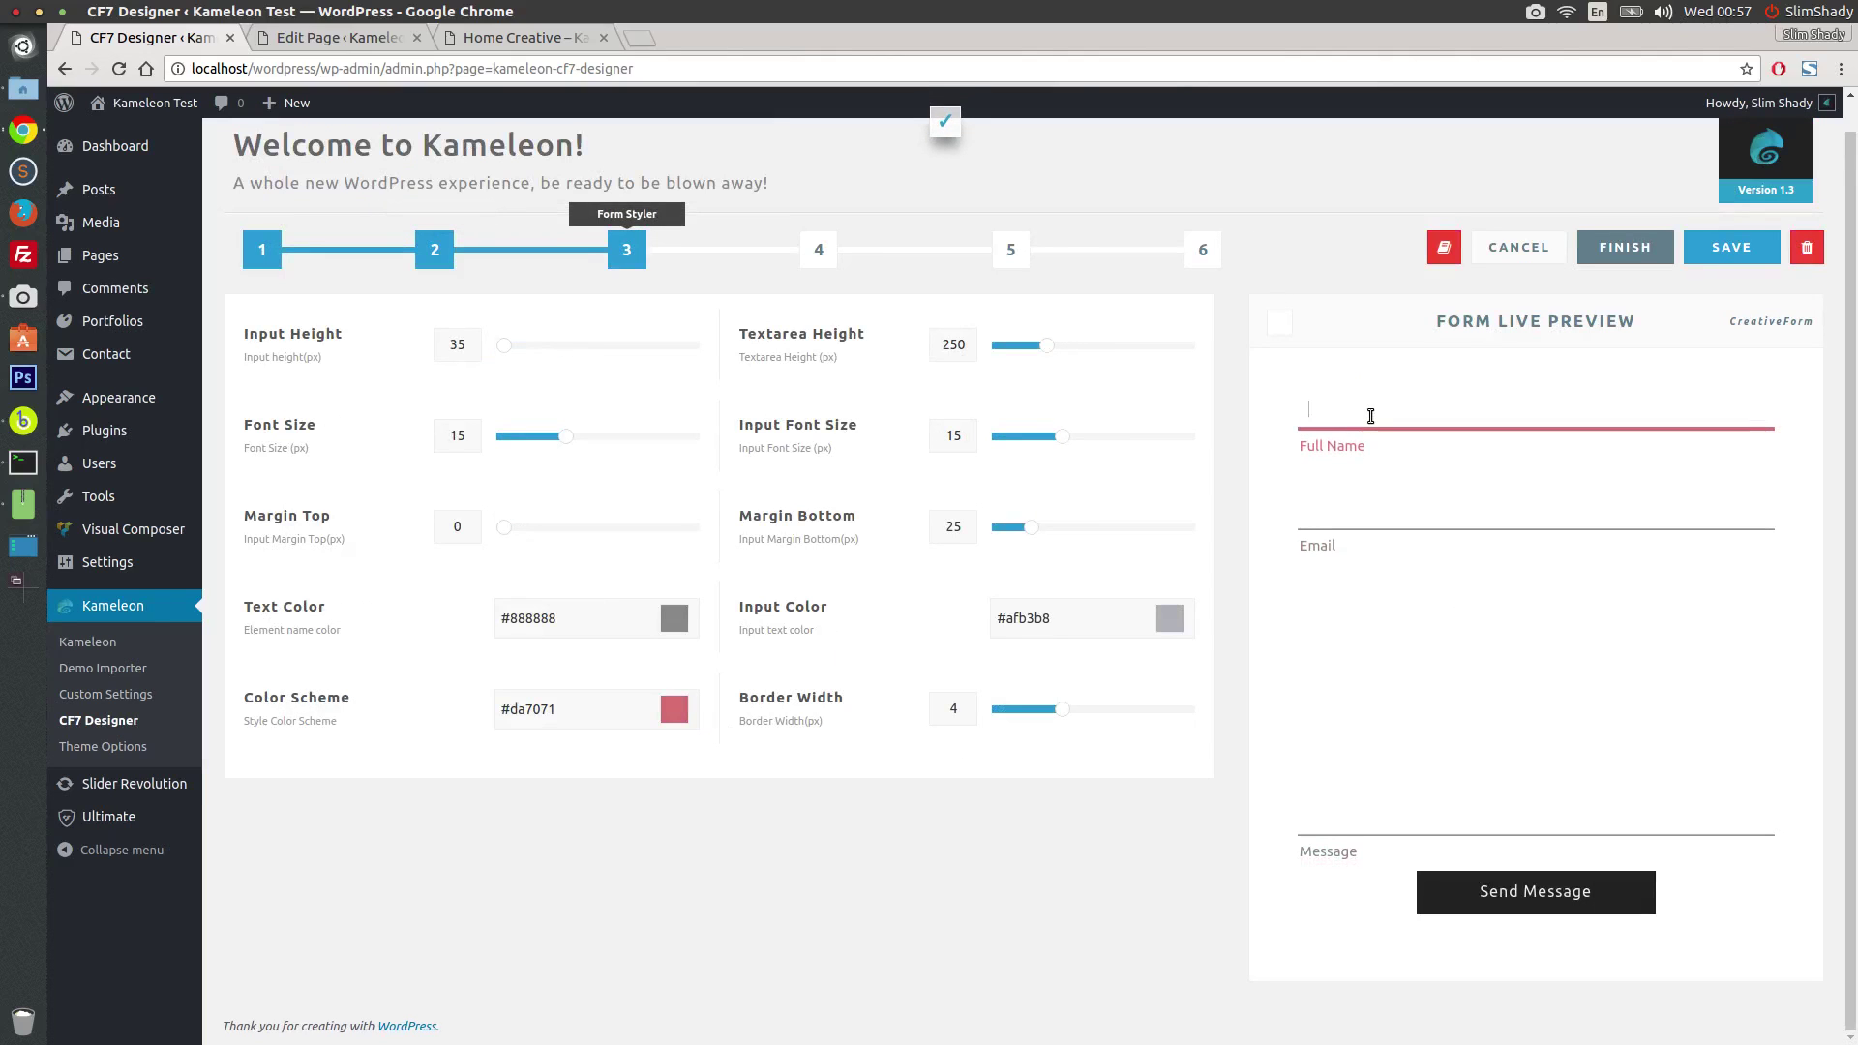
{"action": "left_click", "coordinate": [1367, 511]}
{"action": "left_click", "coordinate": [1360, 789]}
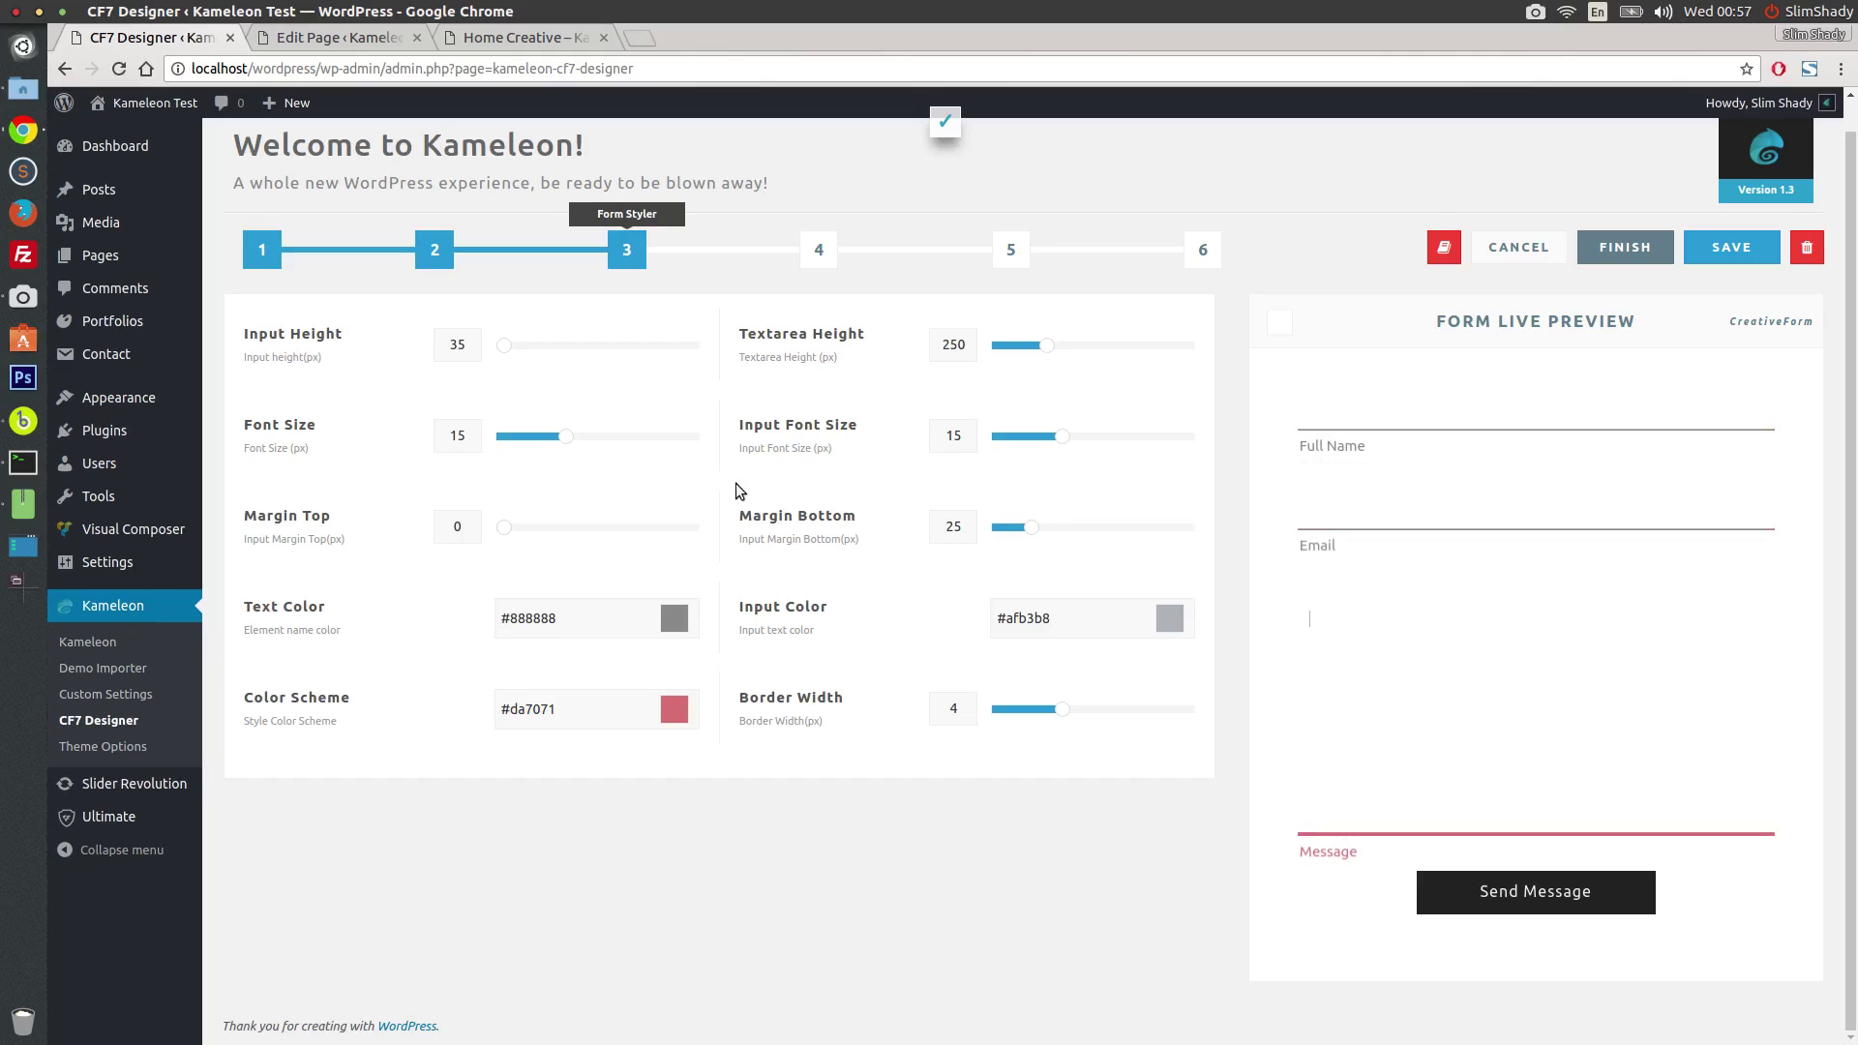
Step: Change the contact form style to Ichiro and test how its preview fields behave when active
{"action": "left_click", "coordinate": [440, 261]}
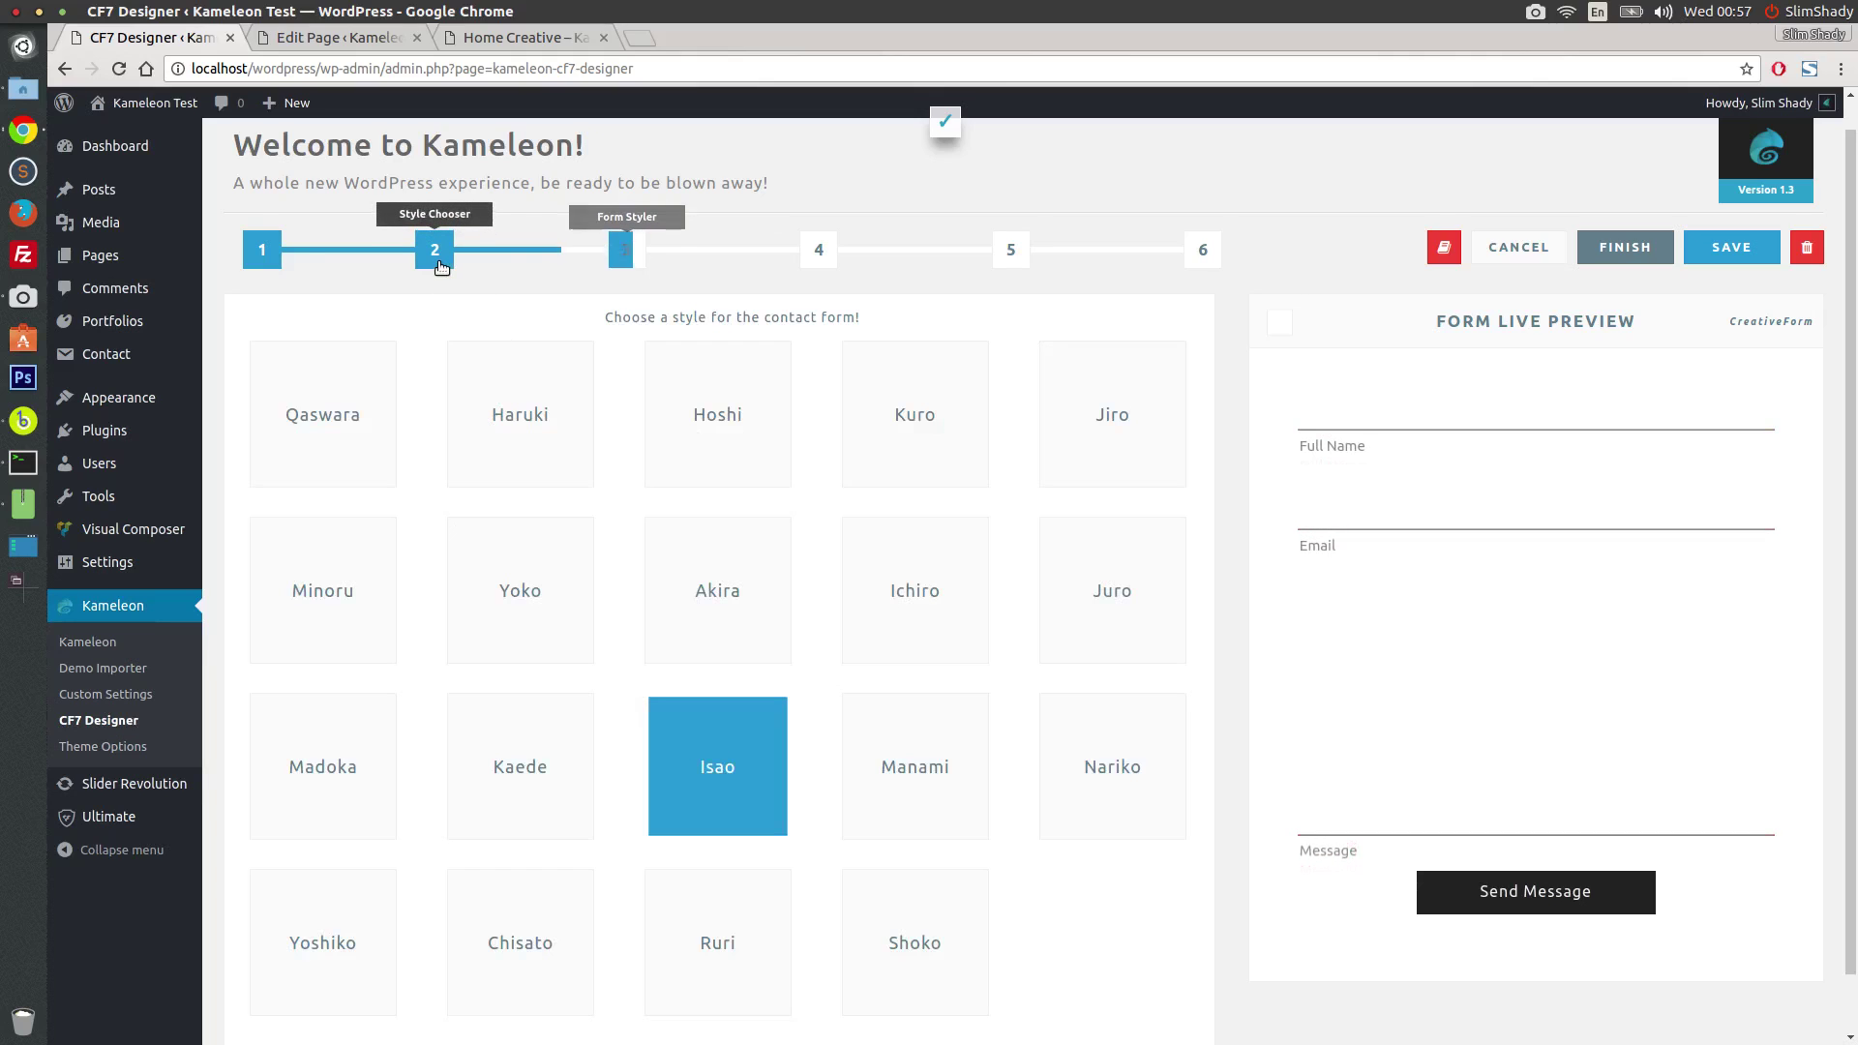
{"action": "left_click", "coordinate": [885, 609]}
{"action": "left_click", "coordinate": [1373, 450]}
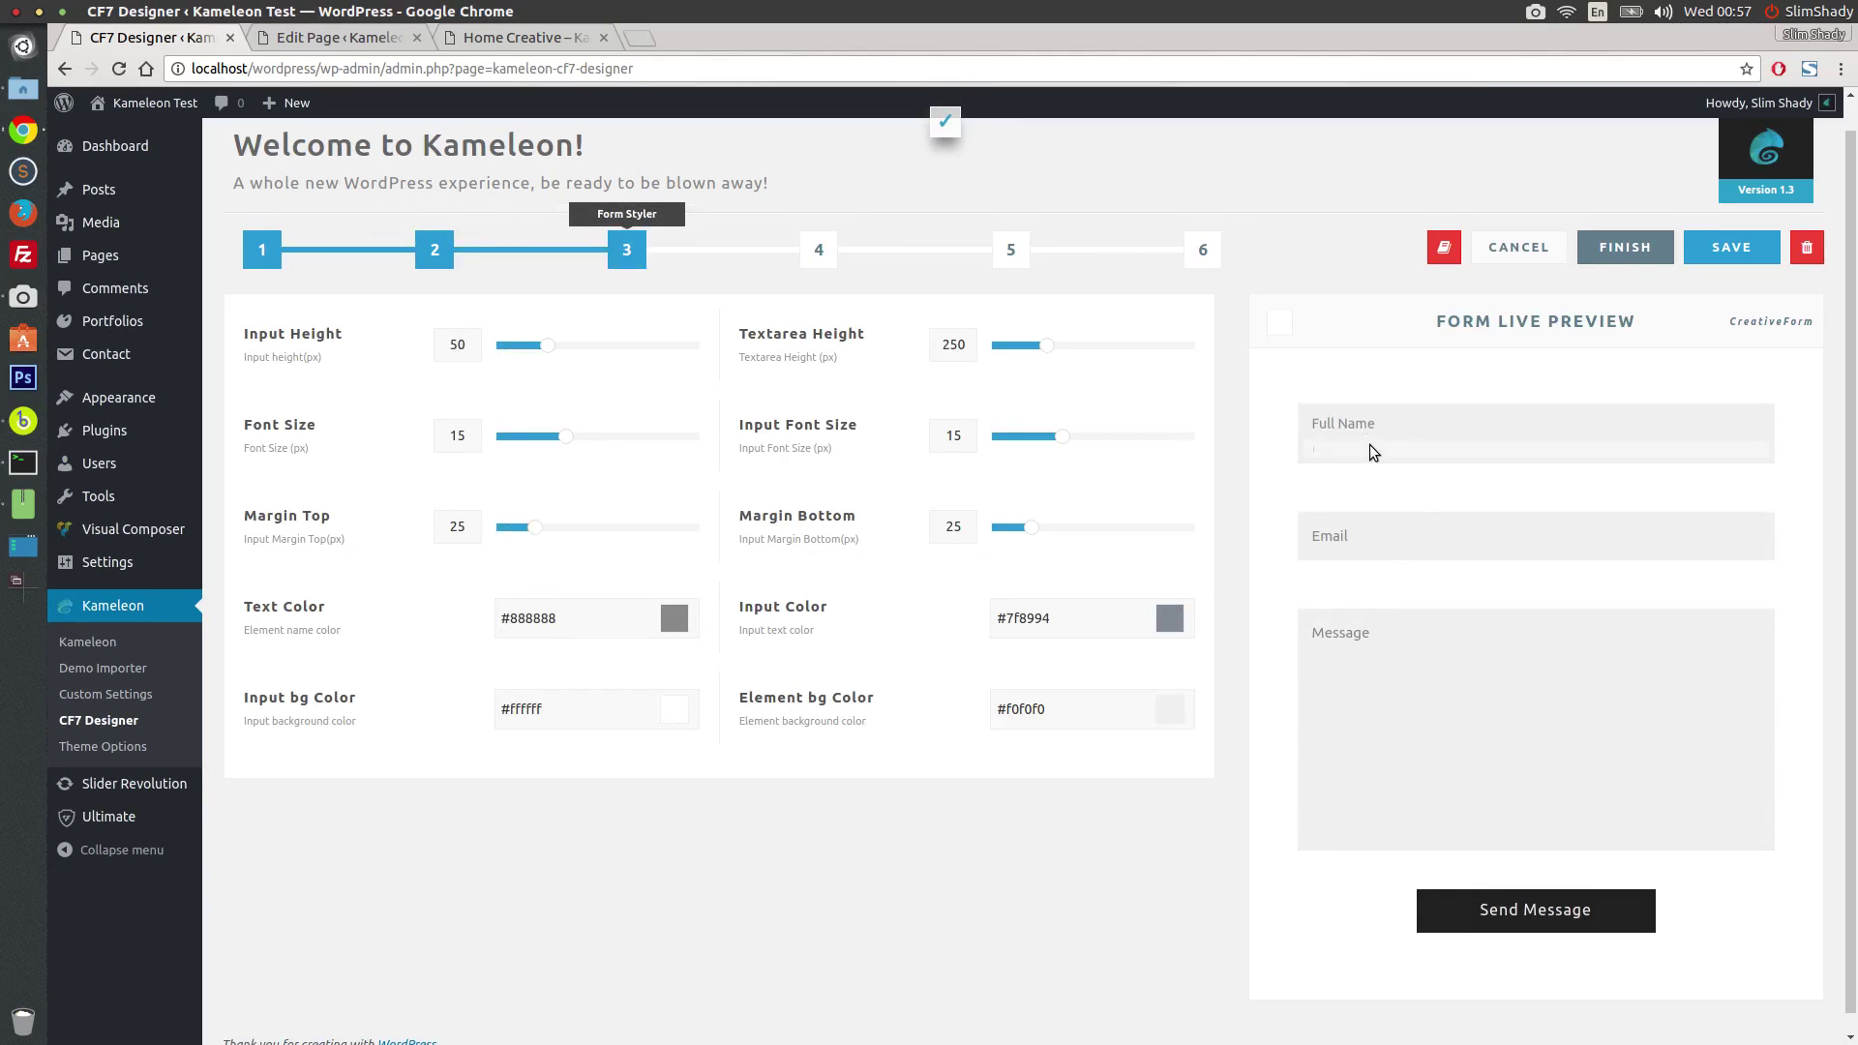
{"action": "left_click", "coordinate": [1378, 539]}
{"action": "left_click", "coordinate": [1374, 676]}
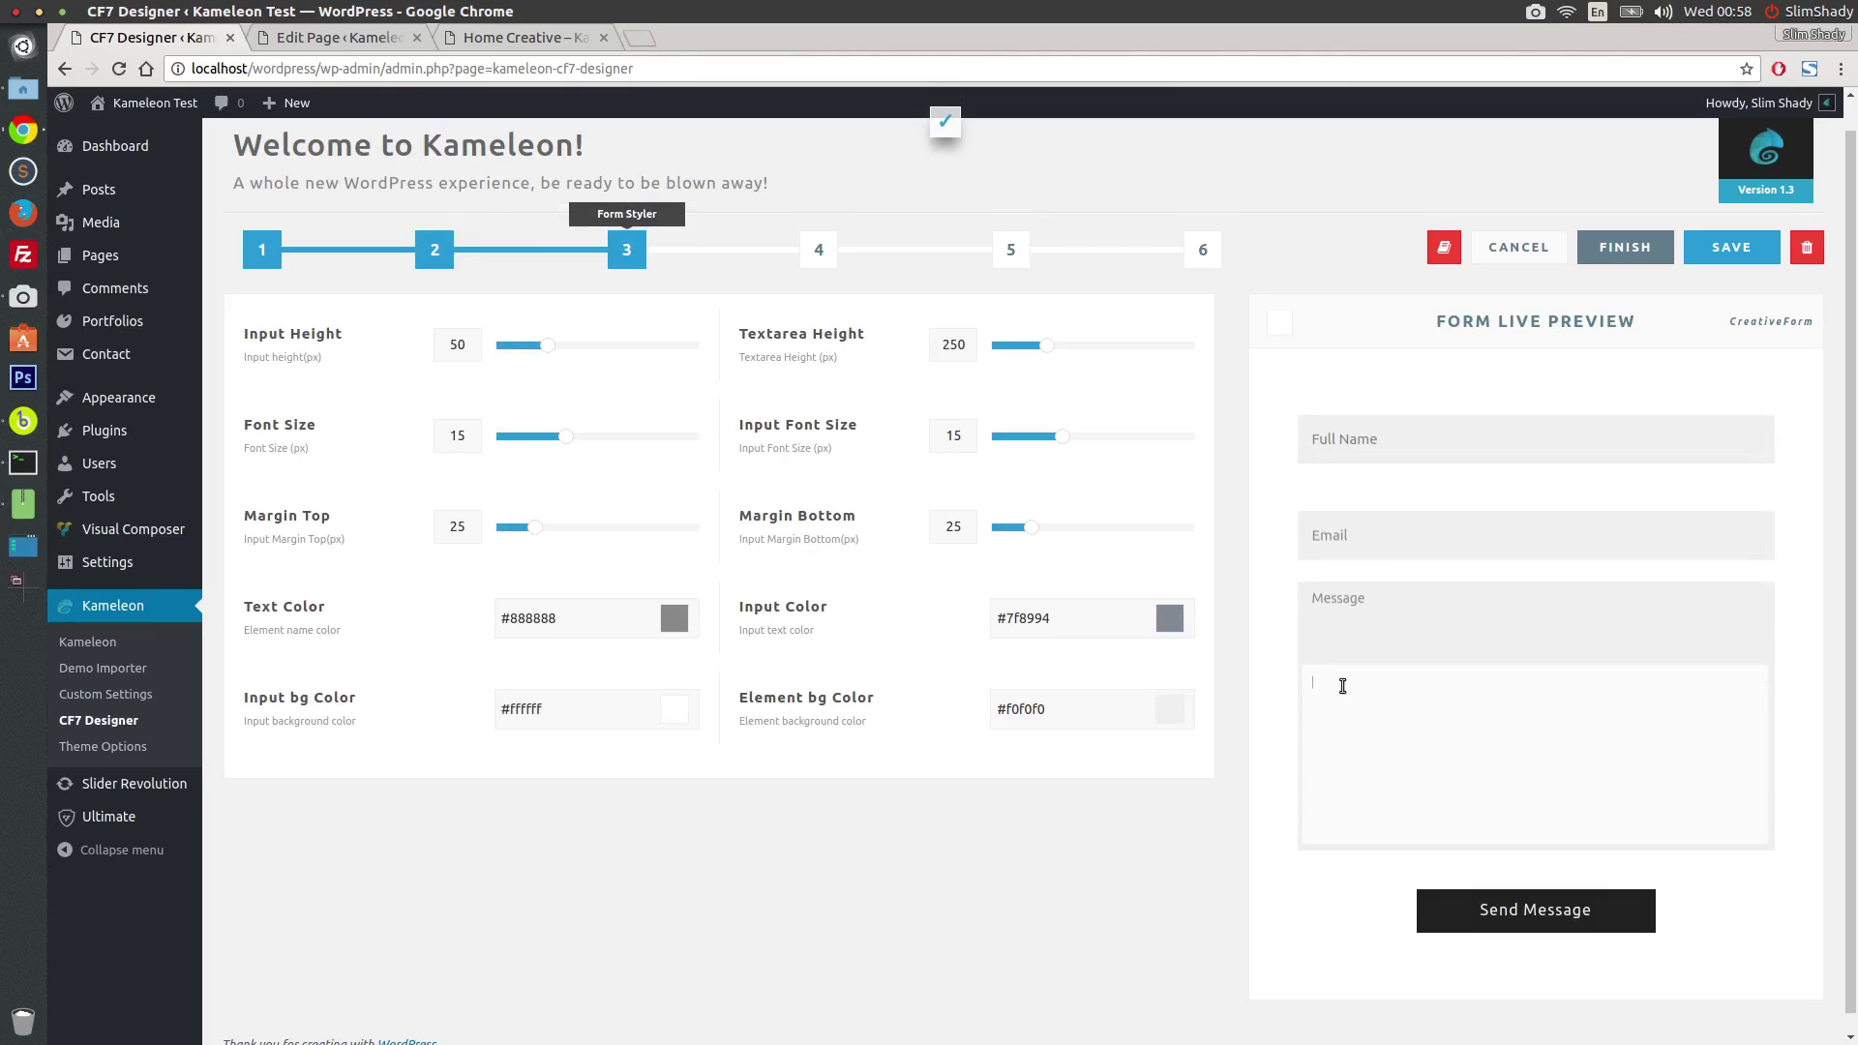
{"action": "left_click", "coordinate": [979, 919]}
Step: Change the contact form style to Hoshi and try the Full Name, Email and Message preview fields
{"action": "left_click", "coordinate": [435, 252]}
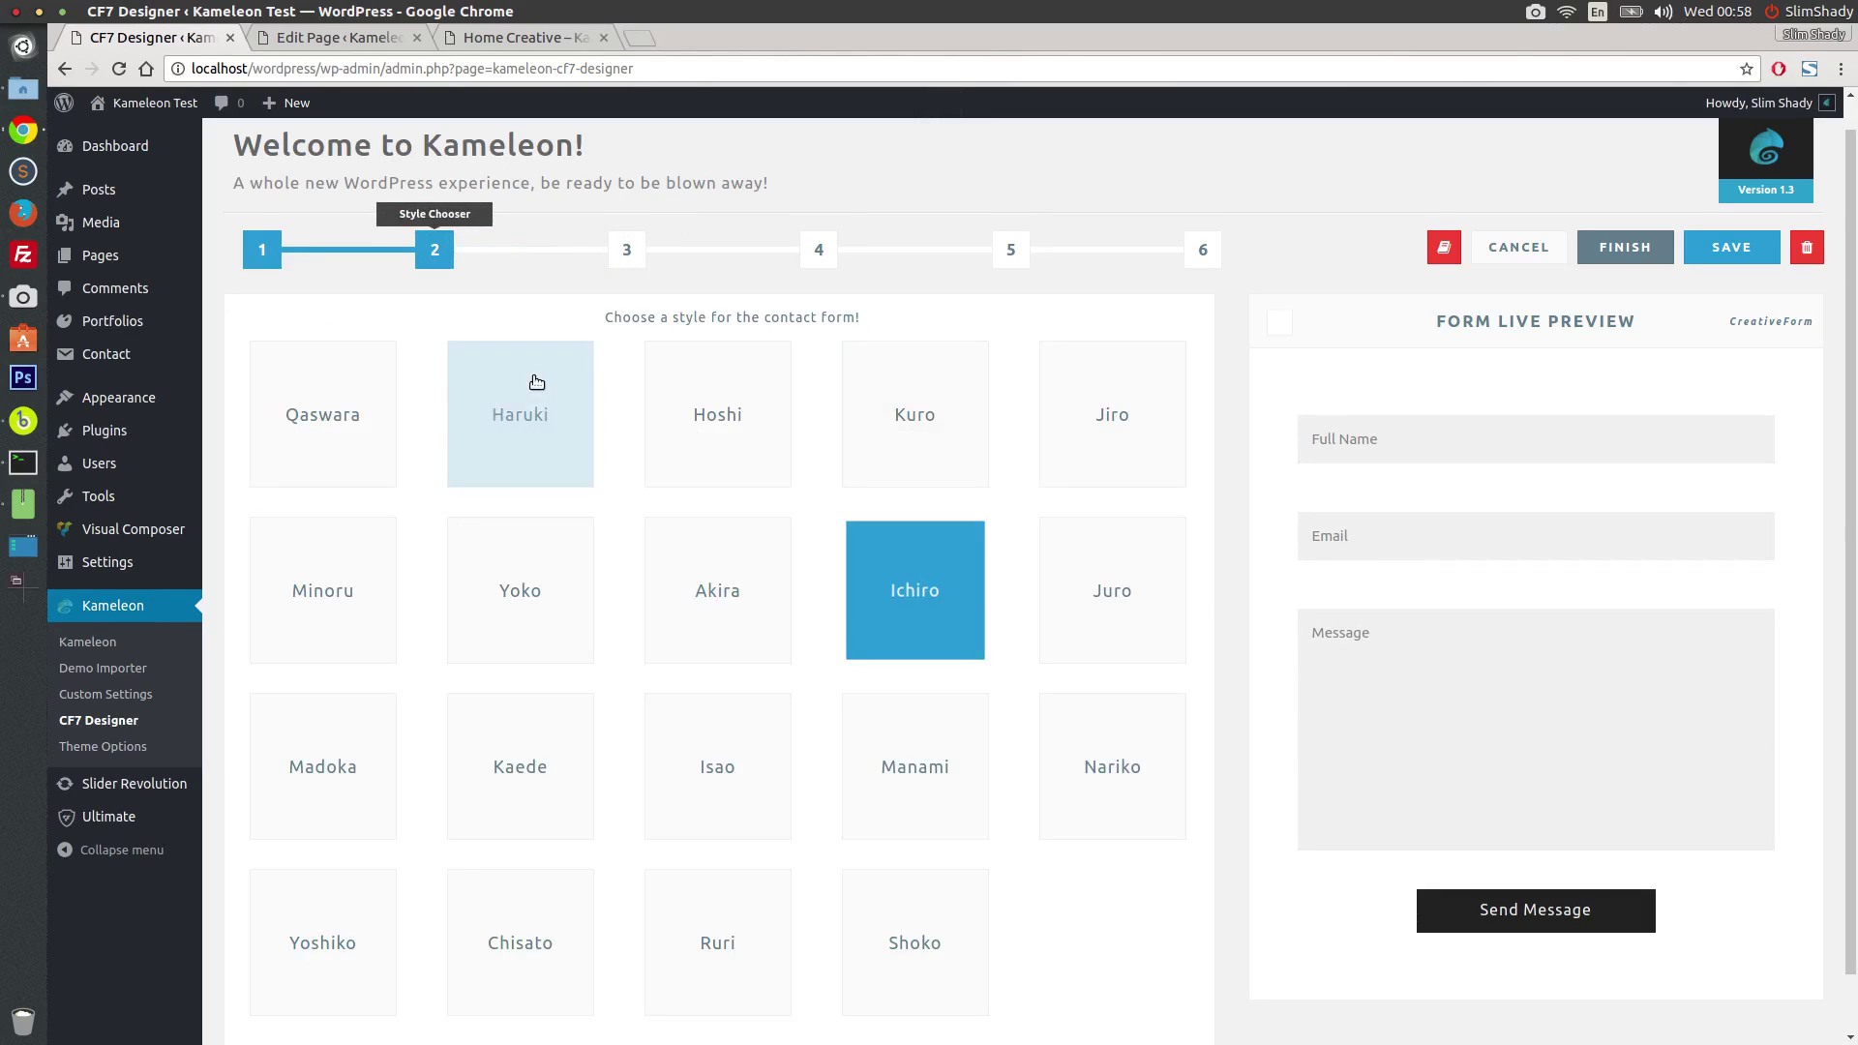
{"action": "left_click", "coordinate": [688, 414]}
{"action": "left_click", "coordinate": [1368, 463]}
{"action": "left_click", "coordinate": [1443, 554]}
{"action": "left_click", "coordinate": [1403, 666]}
Step: Set the contact form style back to Haruki and check the active state of the Full Name and Email fields
{"action": "left_click", "coordinate": [450, 285]}
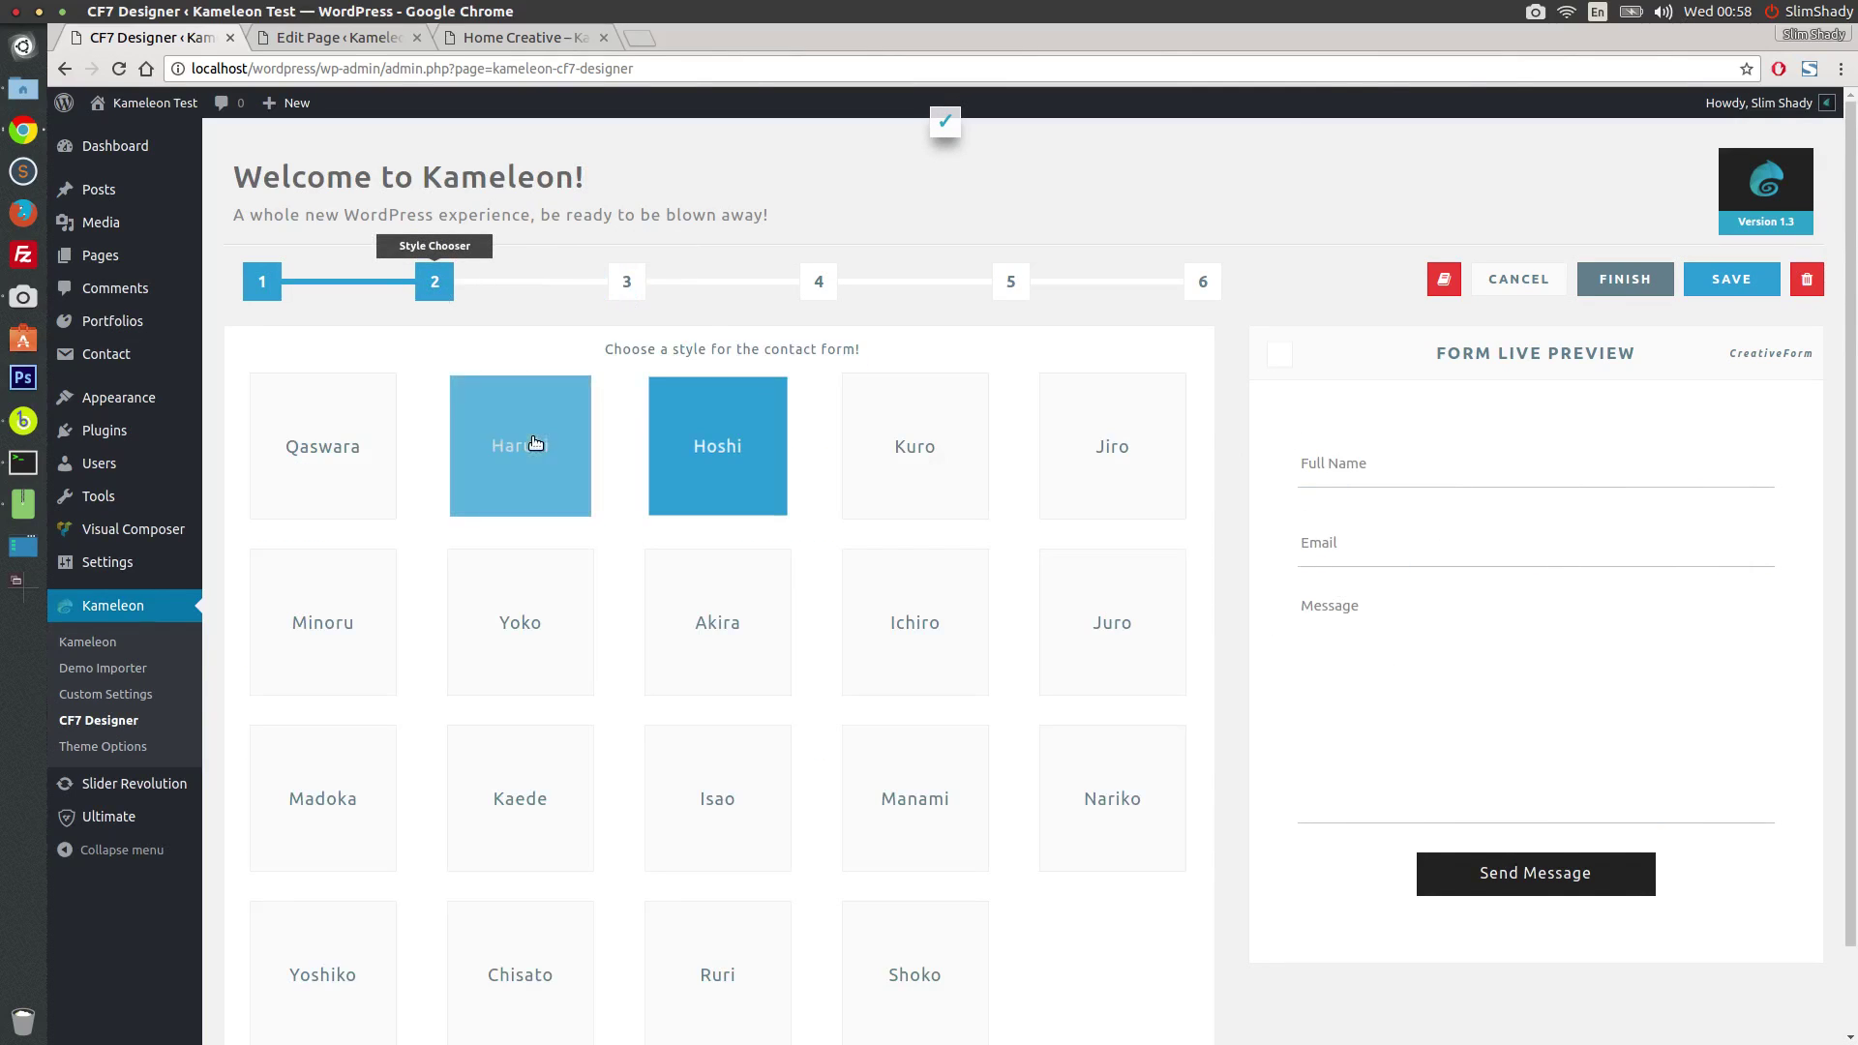
{"action": "left_click", "coordinate": [519, 446]}
{"action": "left_click", "coordinate": [1431, 453]}
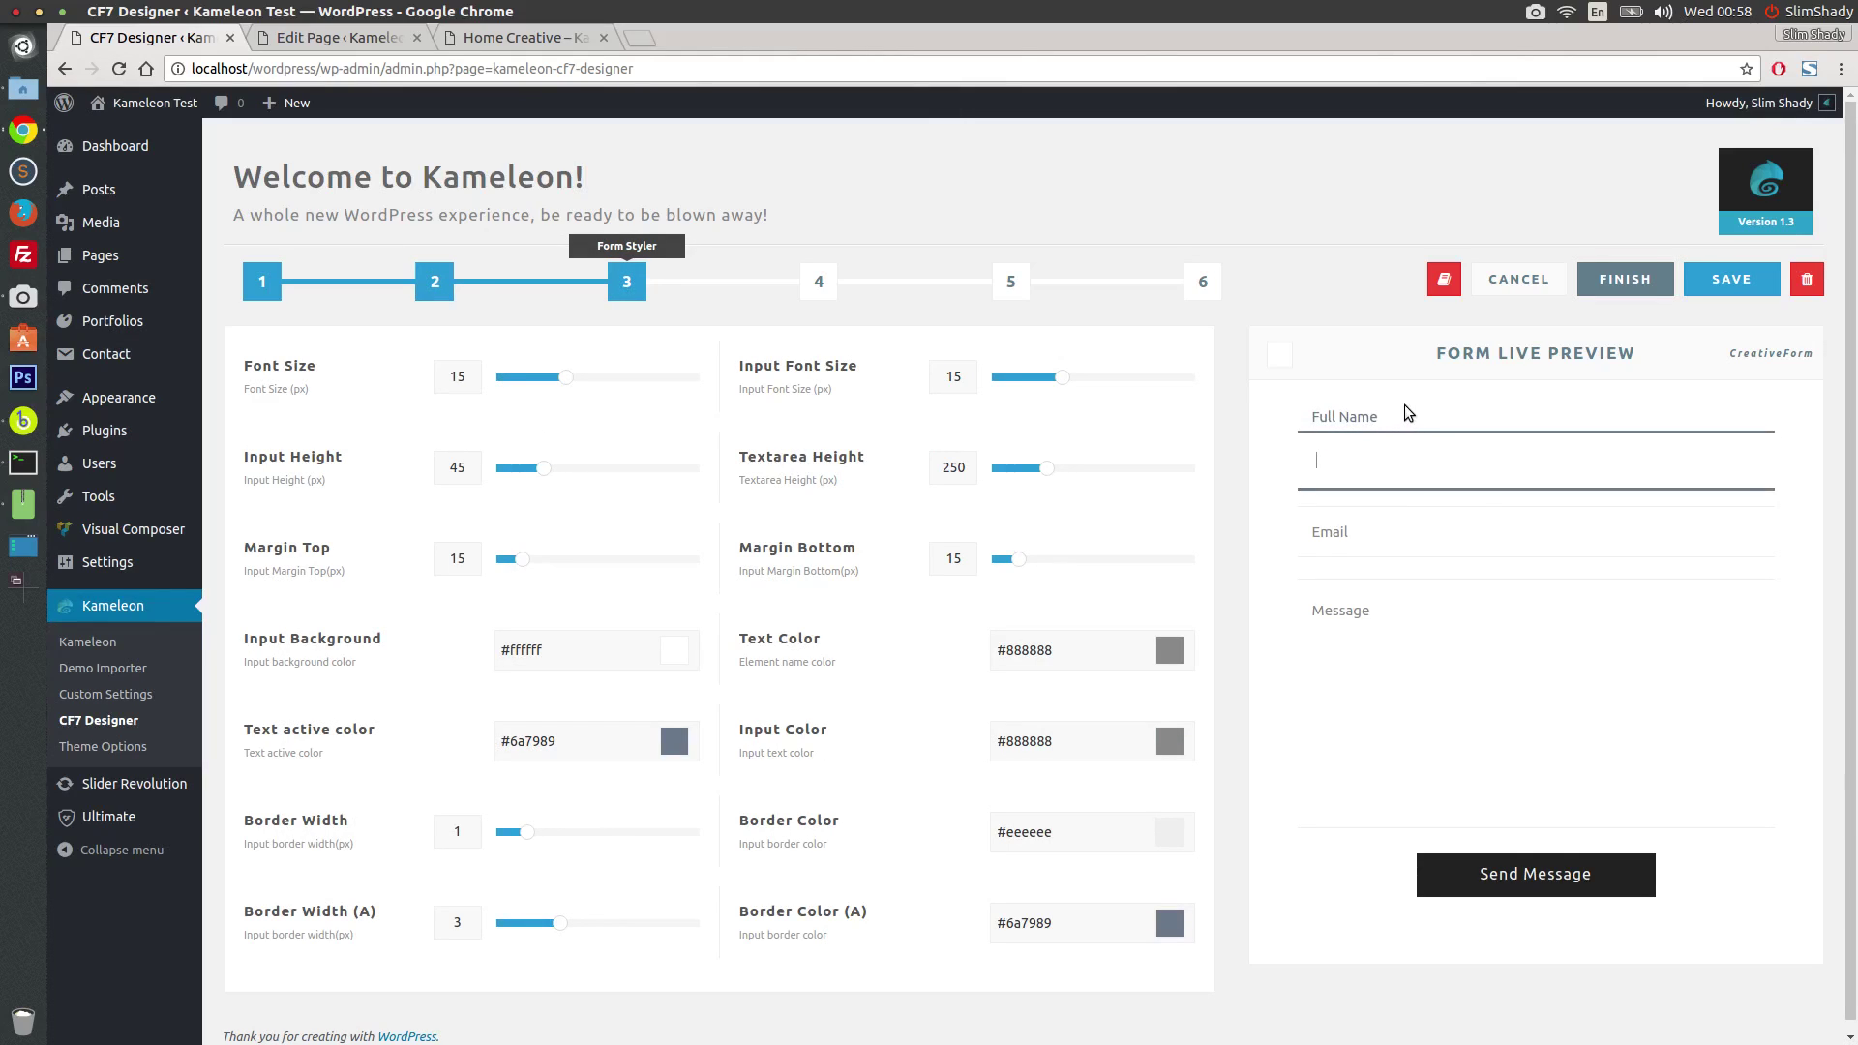
{"action": "left_click", "coordinate": [1386, 555]}
{"action": "left_click", "coordinate": [1276, 409]}
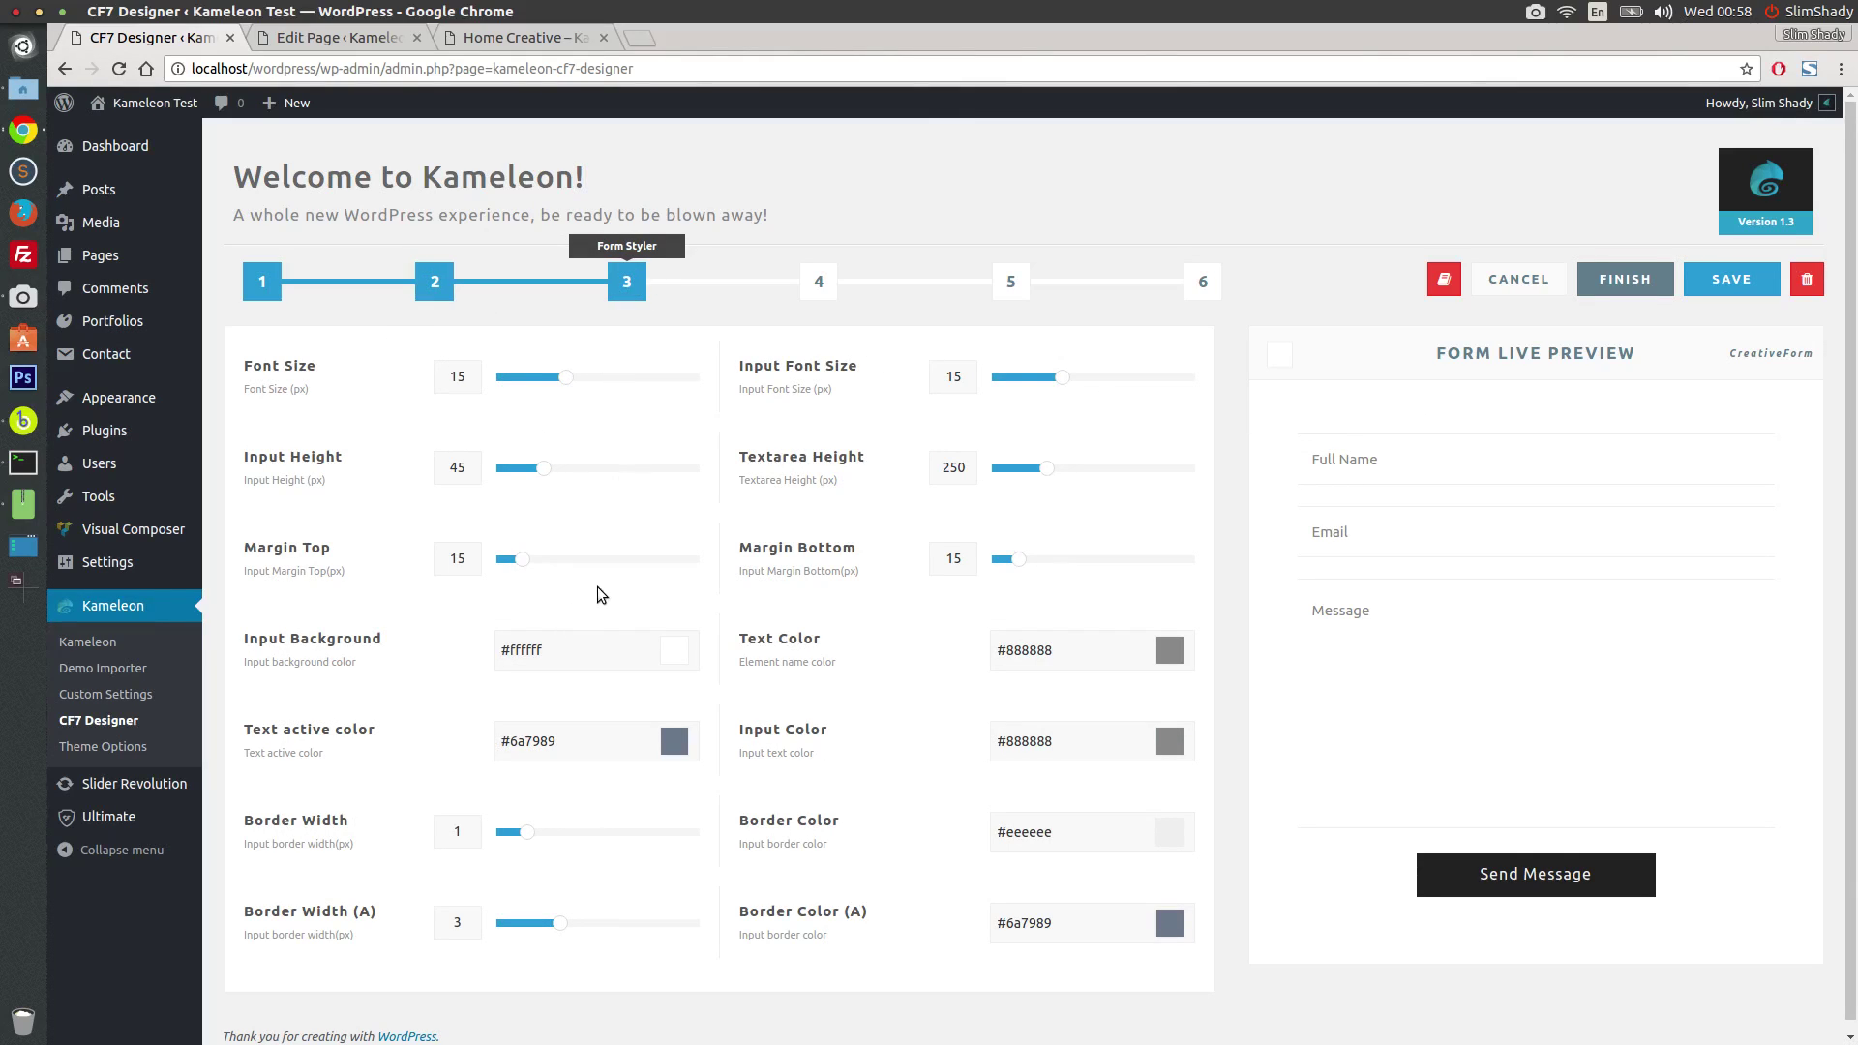
{"action": "left_click", "coordinate": [1328, 459]}
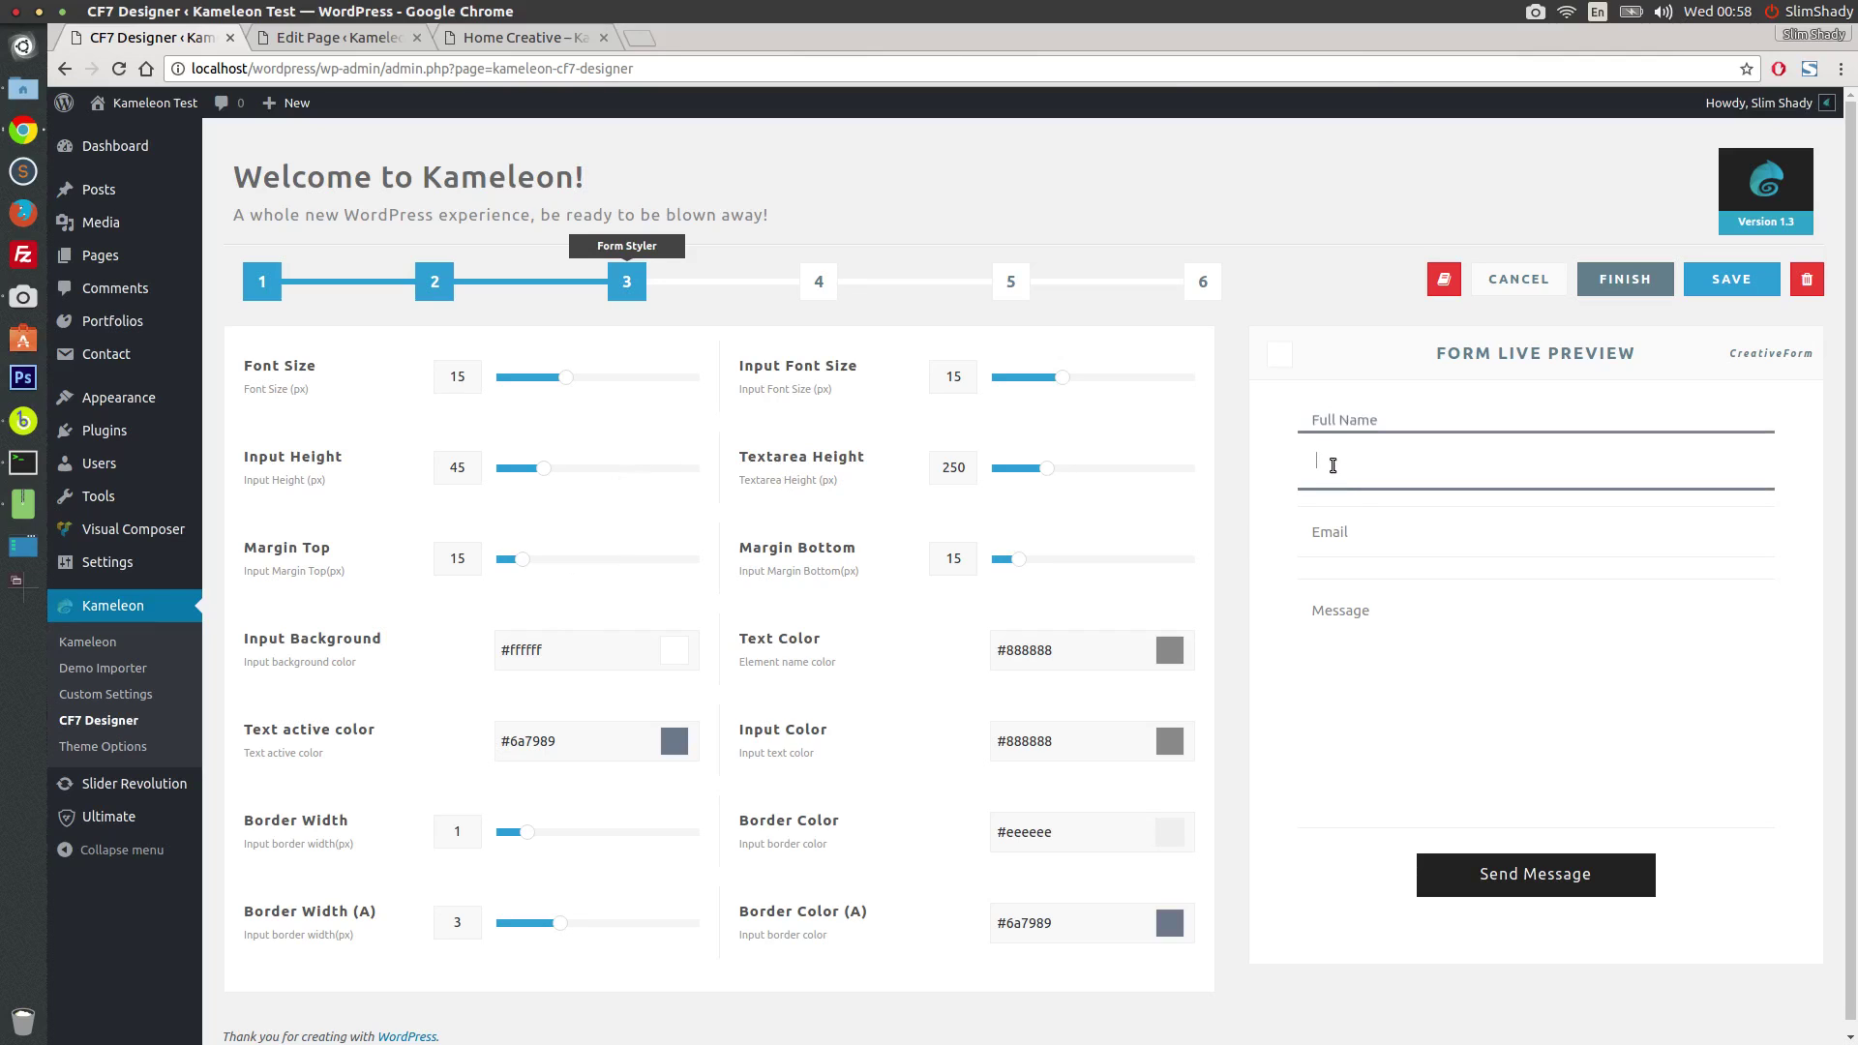
{"action": "left_click", "coordinate": [1349, 529]}
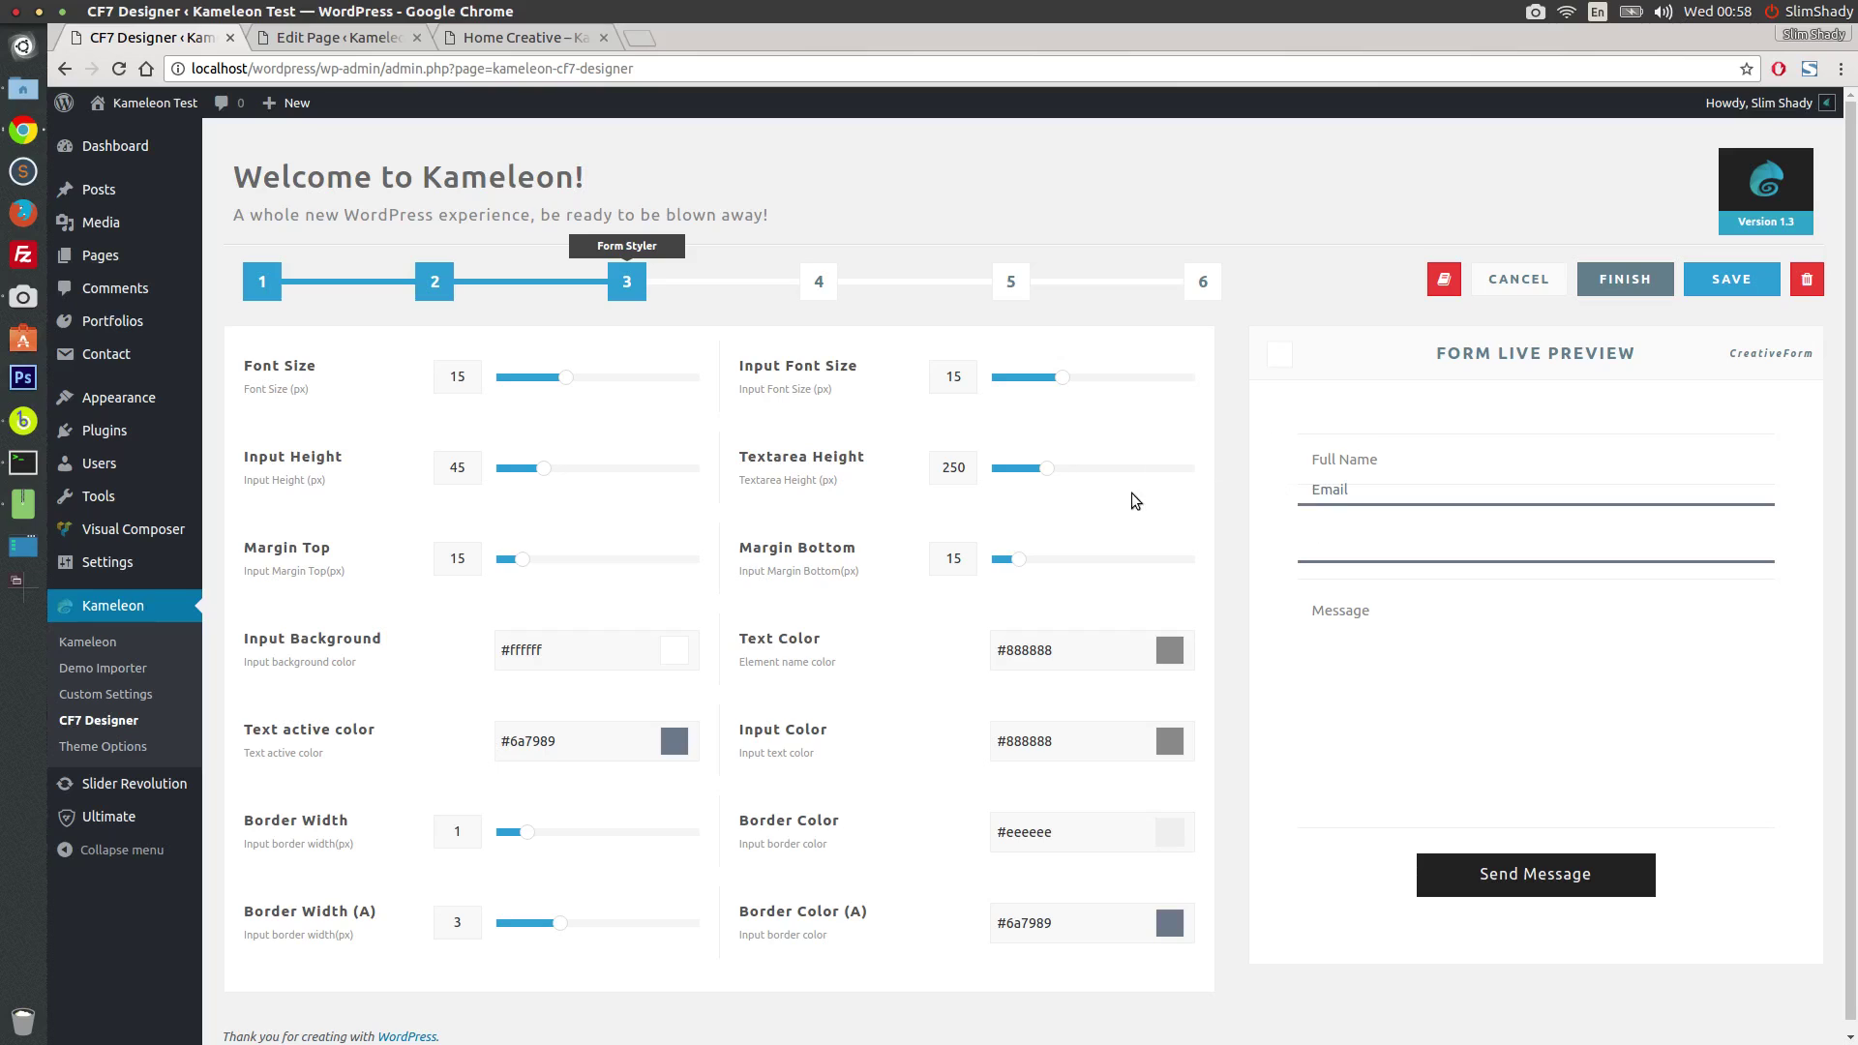
Step: Try a Margin Bottom of about 38 px for the inputs, then set it to 30 px
{"action": "left_click_drag", "start_coordinate": [1023, 562], "coordinate": [1050, 564]}
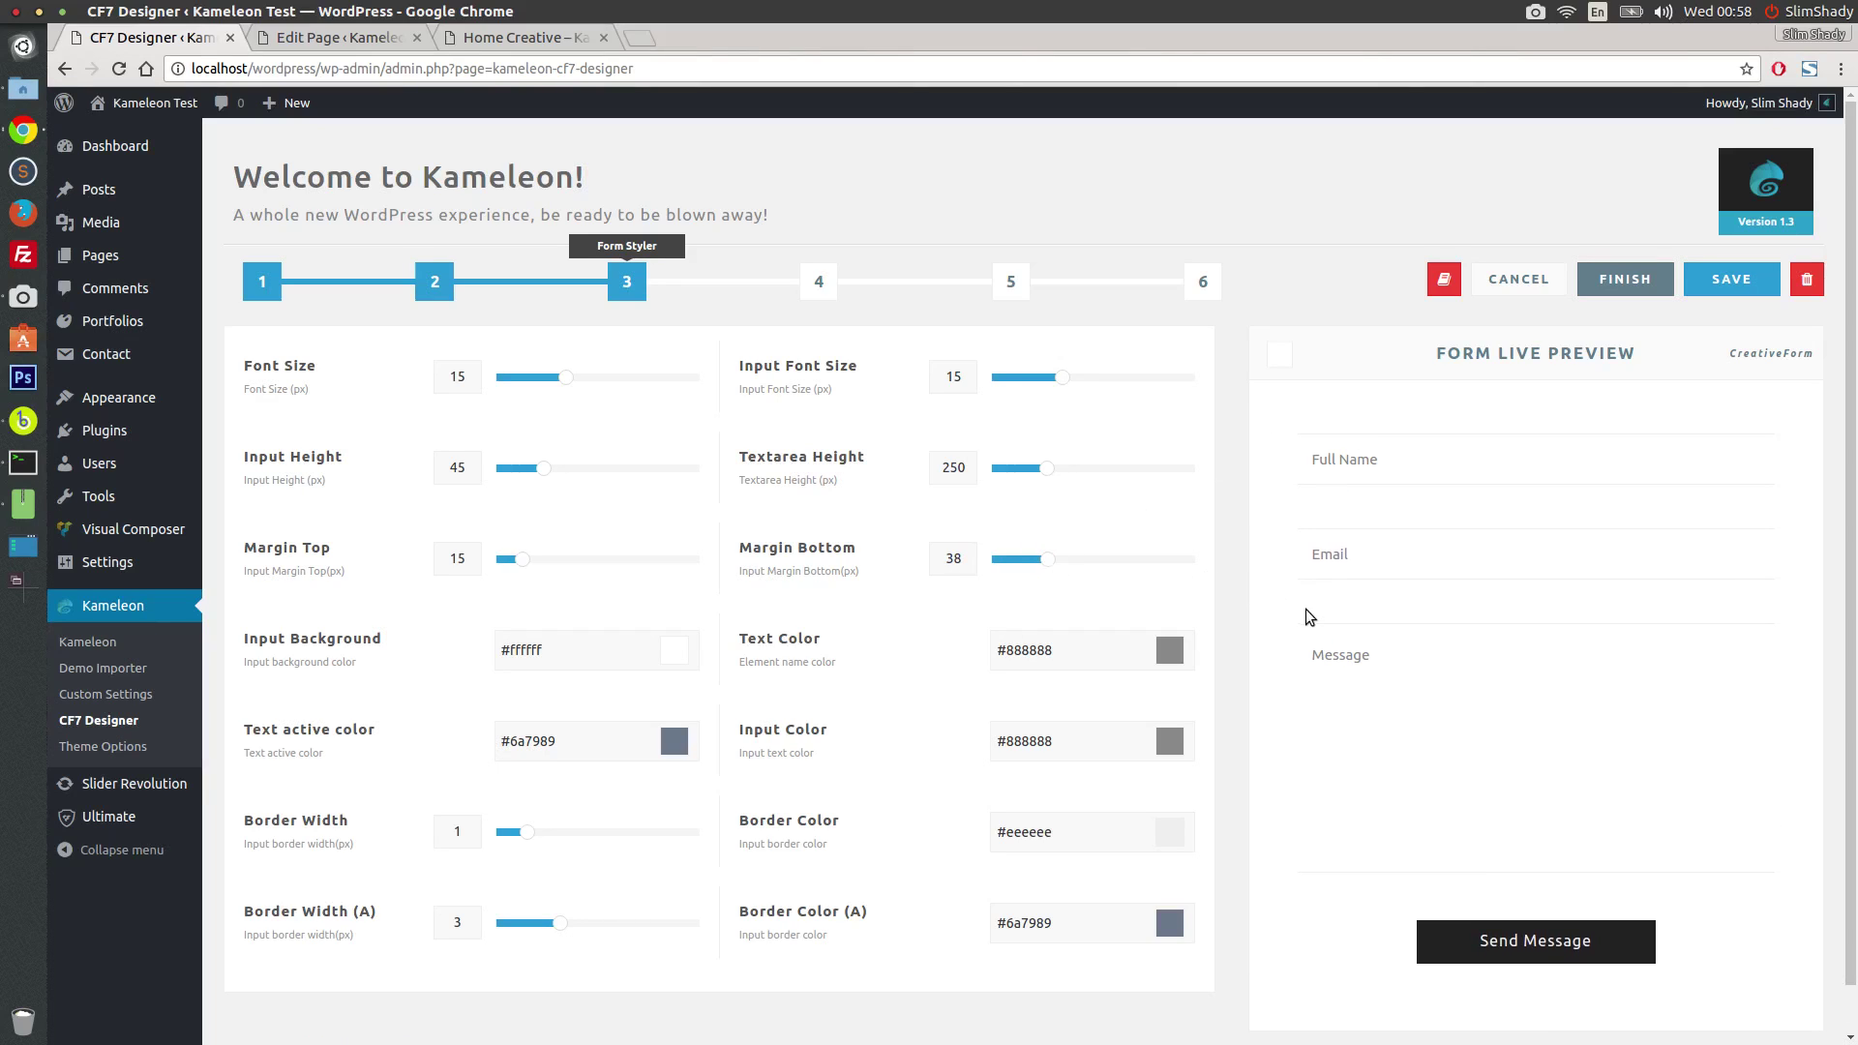
{"action": "left_click_drag", "start_coordinate": [1053, 559], "coordinate": [926, 570]}
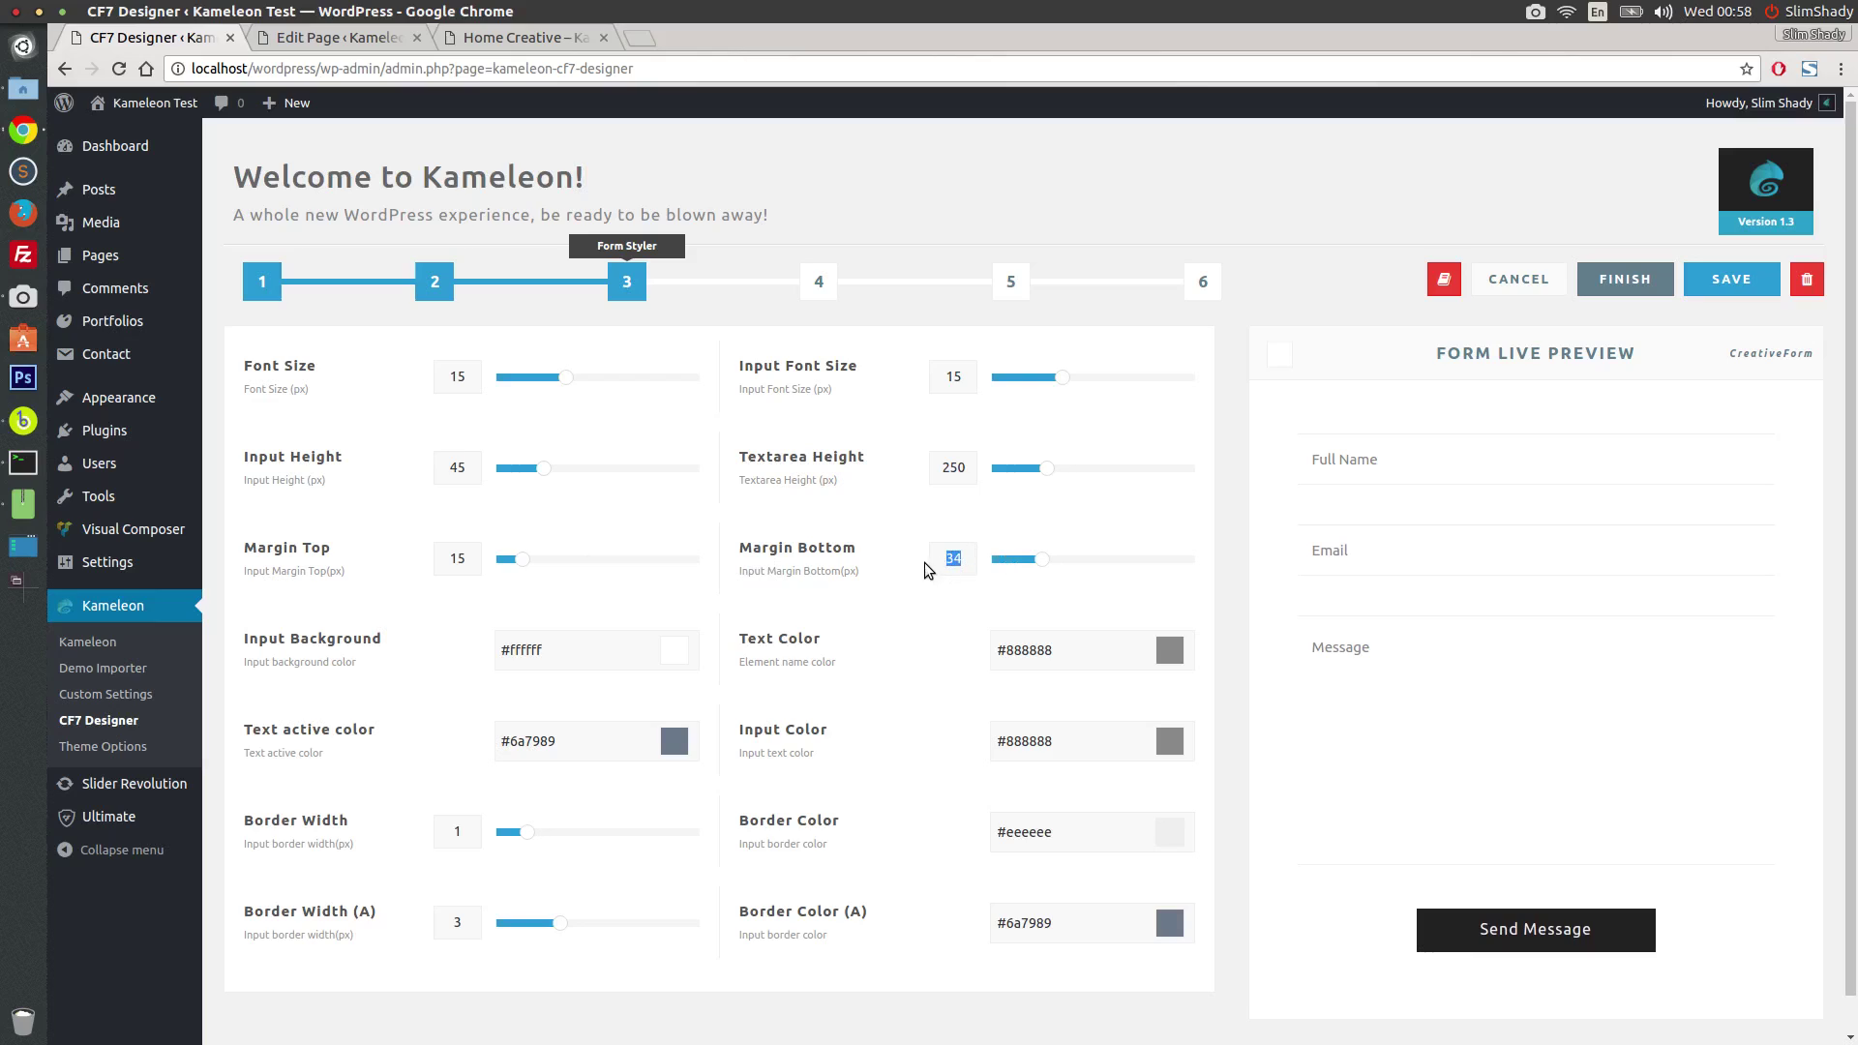
{"action": "type", "text": "30"}
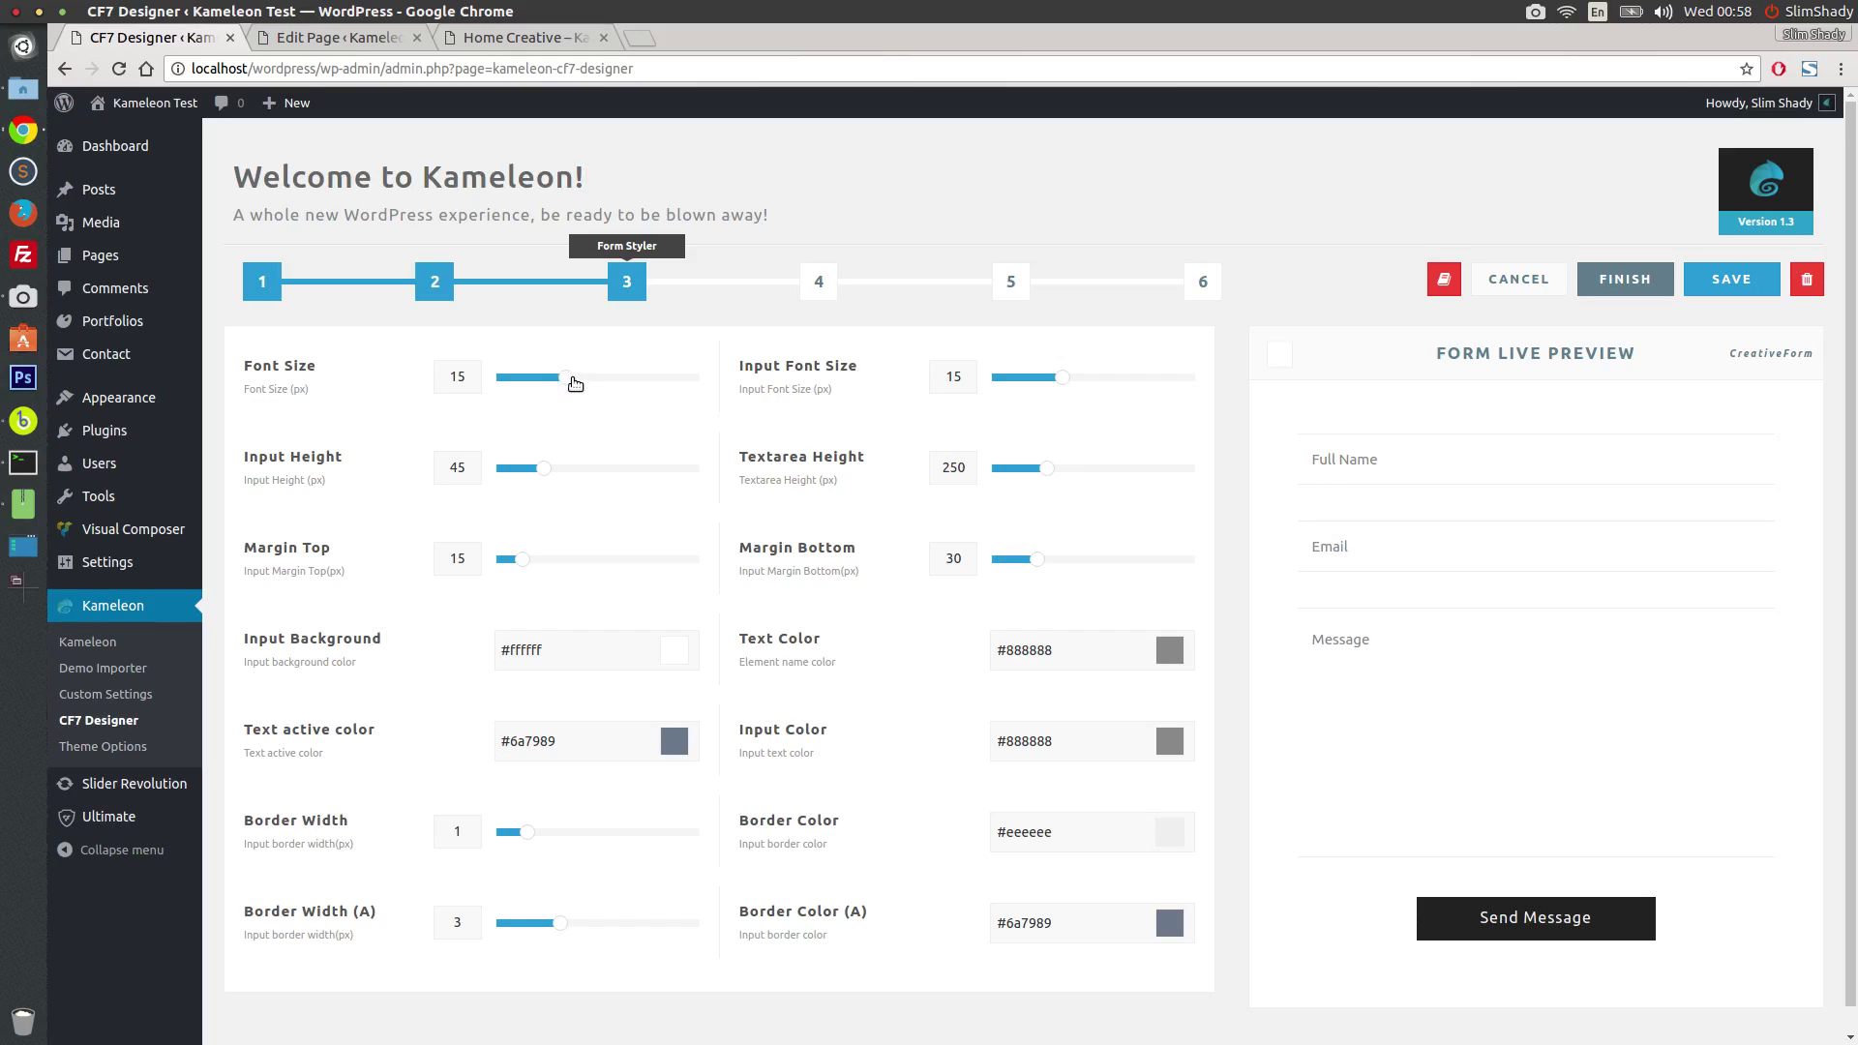
Step: Set Font Size to 14 px and adjust Input Font Size, testing with the sample text "hfgh" in the Full Name field and clearing it
{"action": "mouse_move", "coordinate": [571, 385]}
{"action": "left_mouse_down"}
{"action": "mouse_move", "coordinate": [605, 385]}
{"action": "mouse_move", "coordinate": [571, 390]}
{"action": "left_mouse_up"}
{"action": "left_click", "coordinate": [1397, 458]}
{"action": "type", "text": "hfgh"}
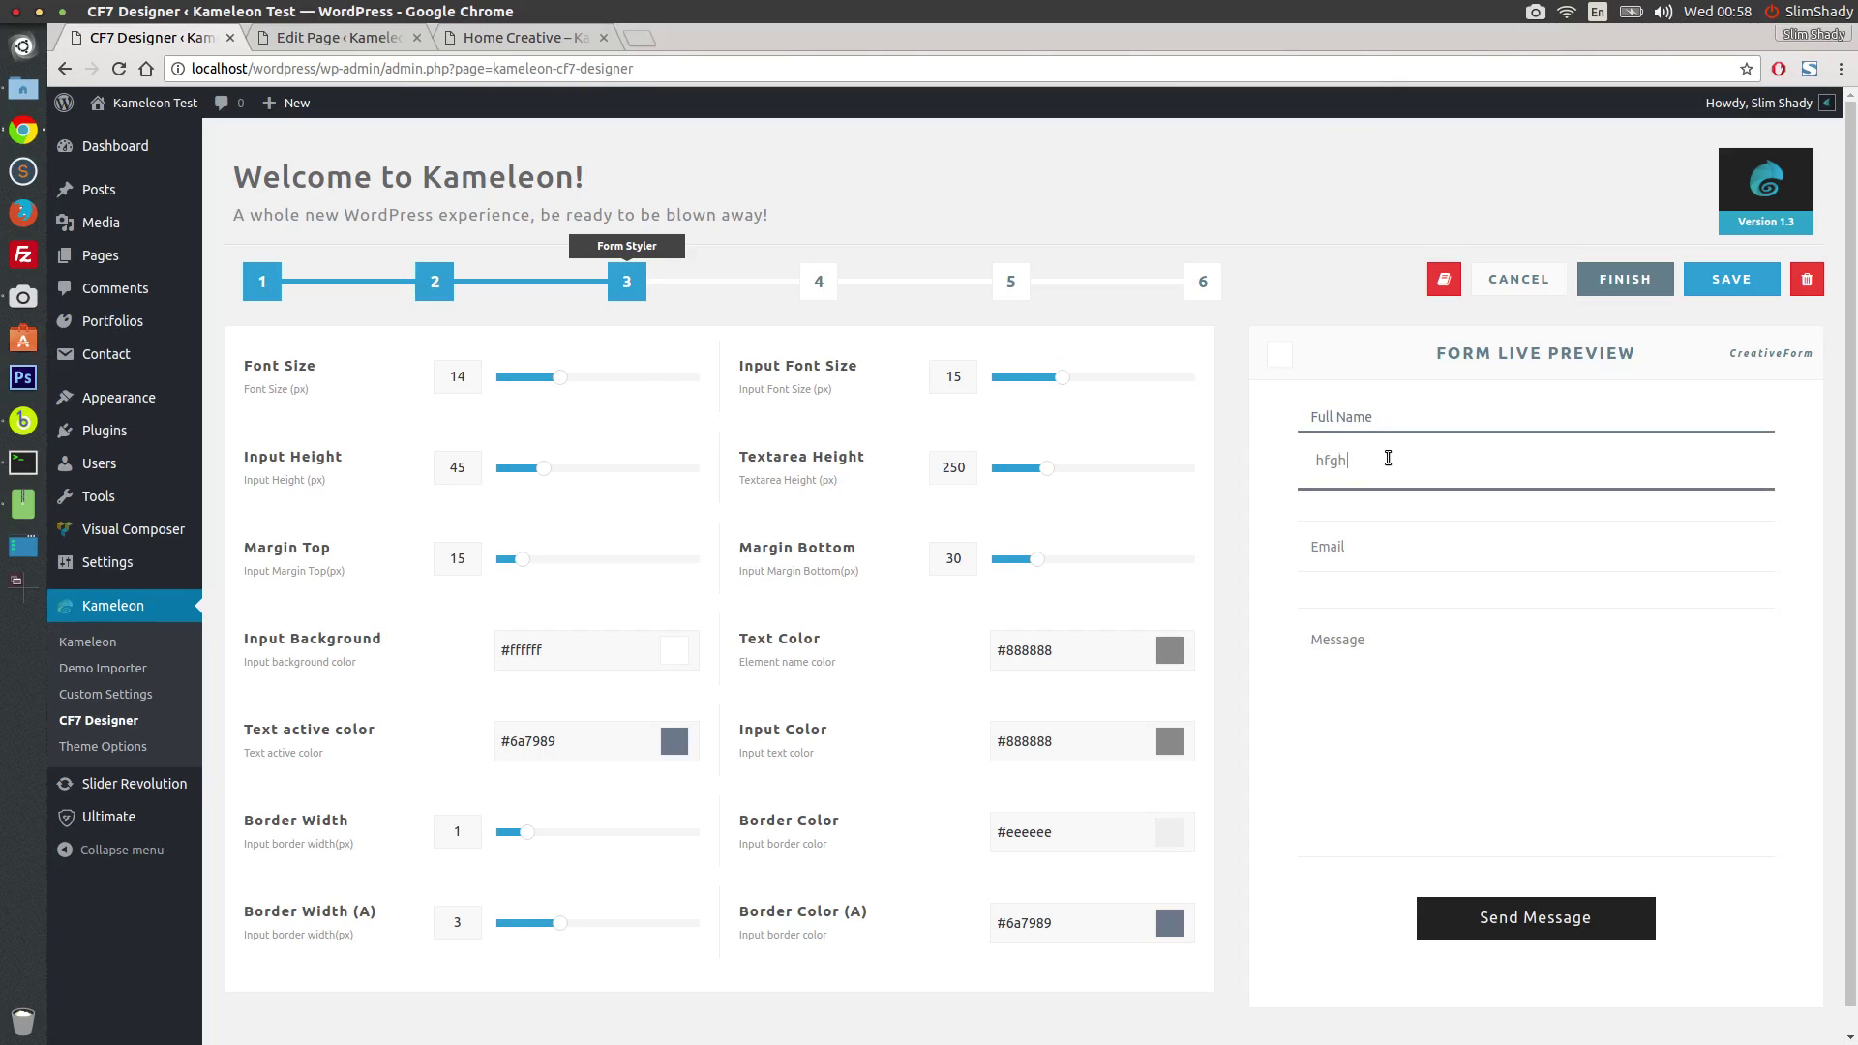
{"action": "left_click_drag", "start_coordinate": [1055, 377], "coordinate": [1066, 382]}
{"action": "left_click_drag", "start_coordinate": [1384, 460], "coordinate": [1266, 463]}
{"action": "key", "text": "BackSpace"}
{"action": "left_click", "coordinate": [1277, 419]}
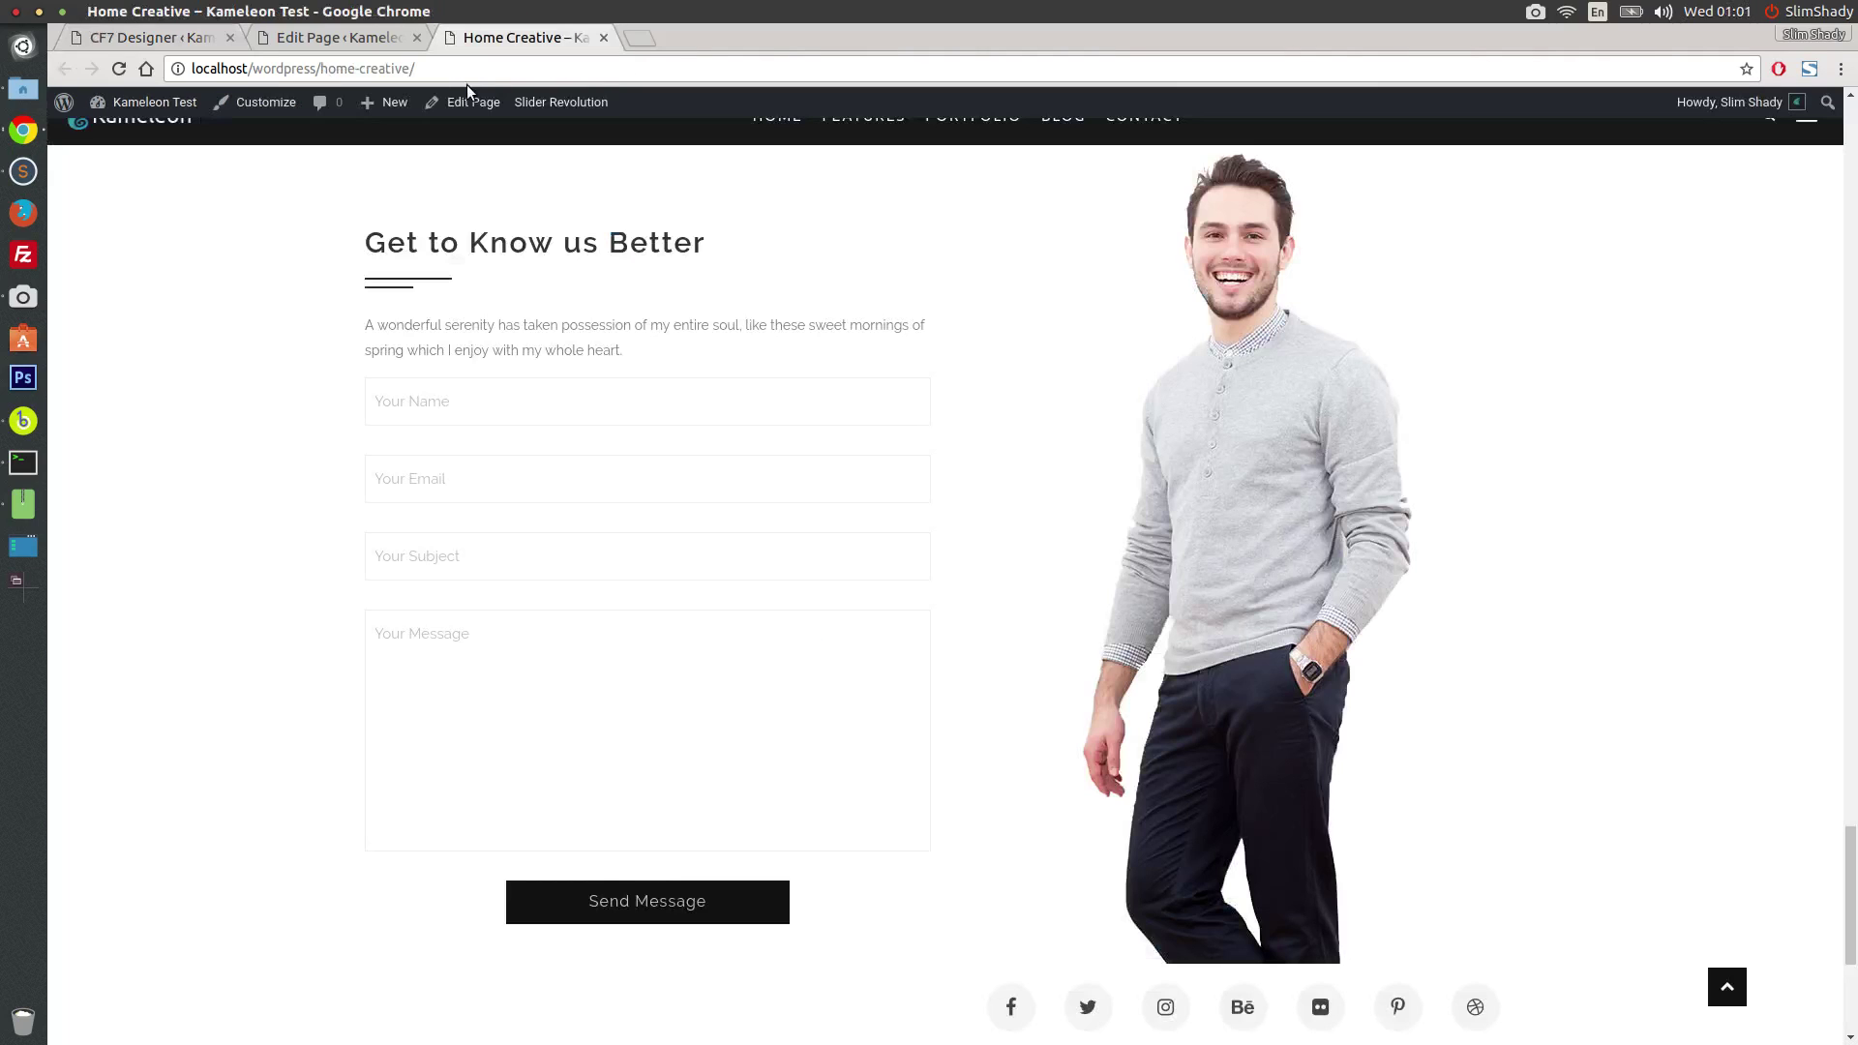
Step: Return to the CF7 Designer and set Margin Bottom to 30 px and Input Background to rgba(255, 255, 255, 1)
{"action": "left_click", "coordinate": [135, 38]}
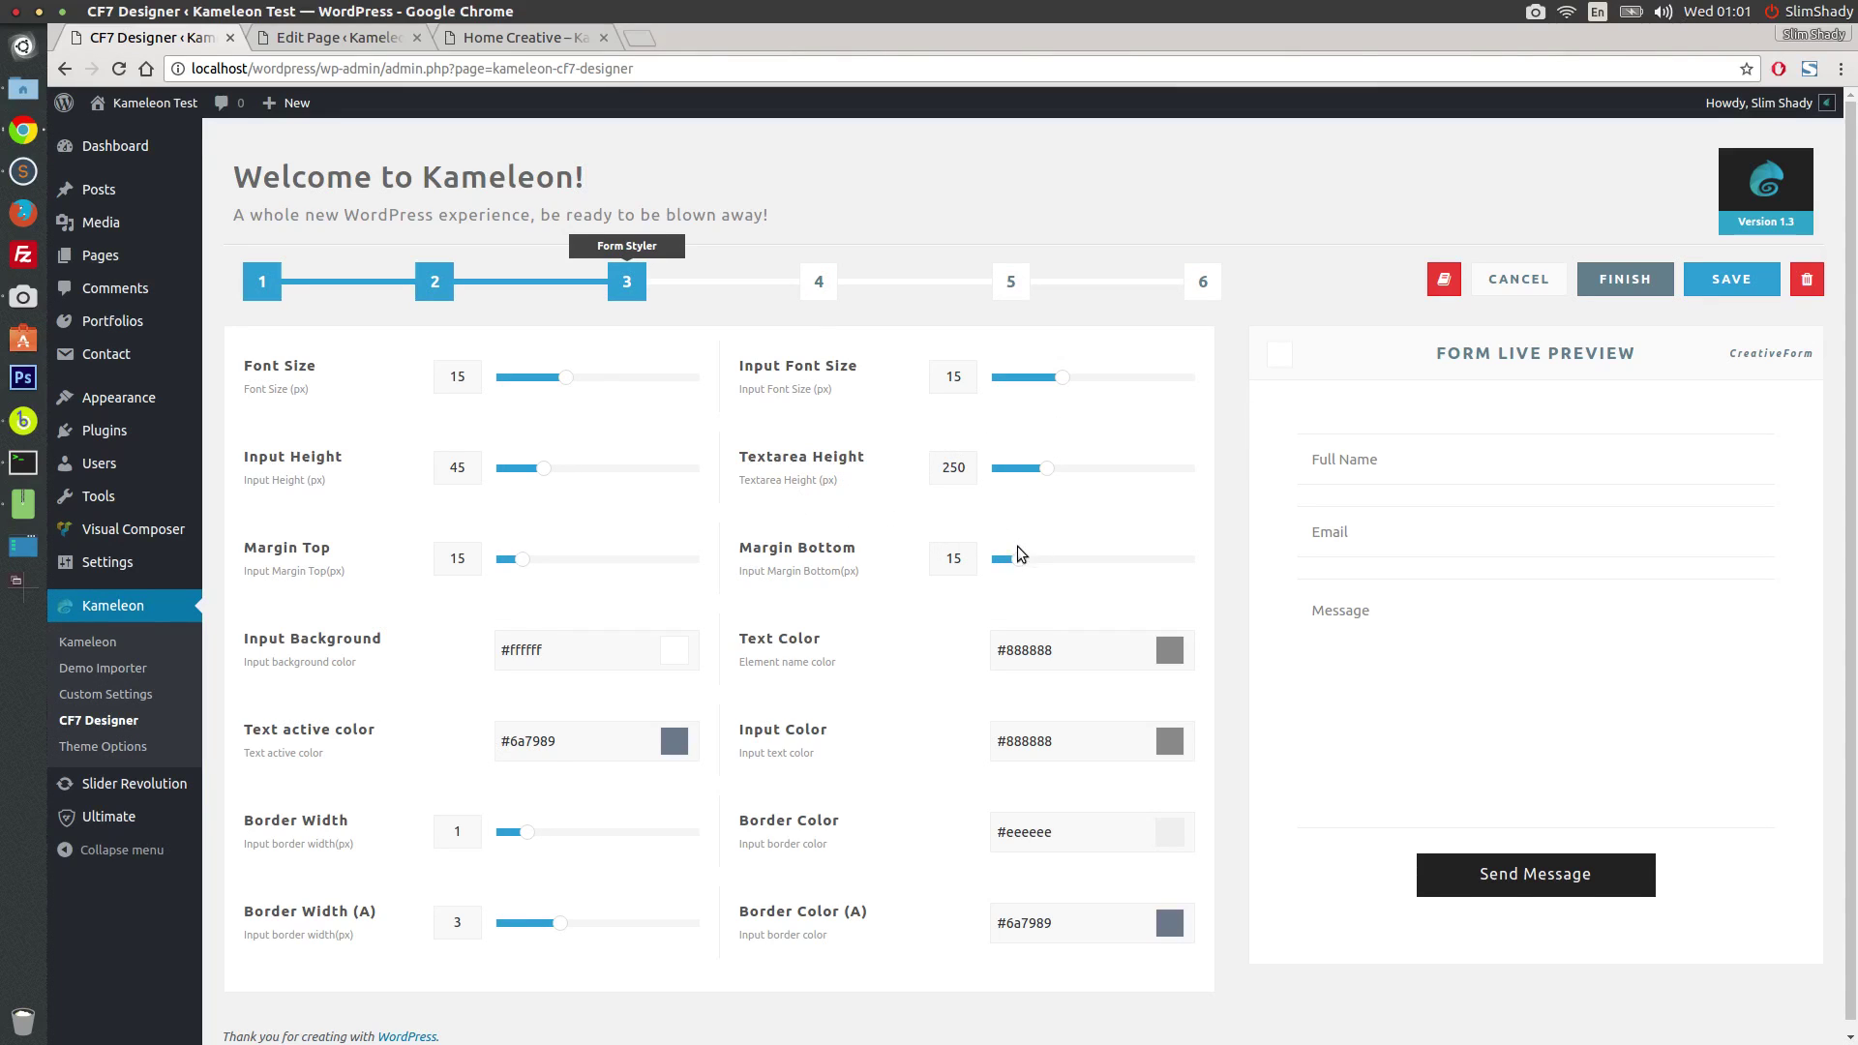
{"action": "left_click_drag", "start_coordinate": [1018, 561], "coordinate": [1036, 561]}
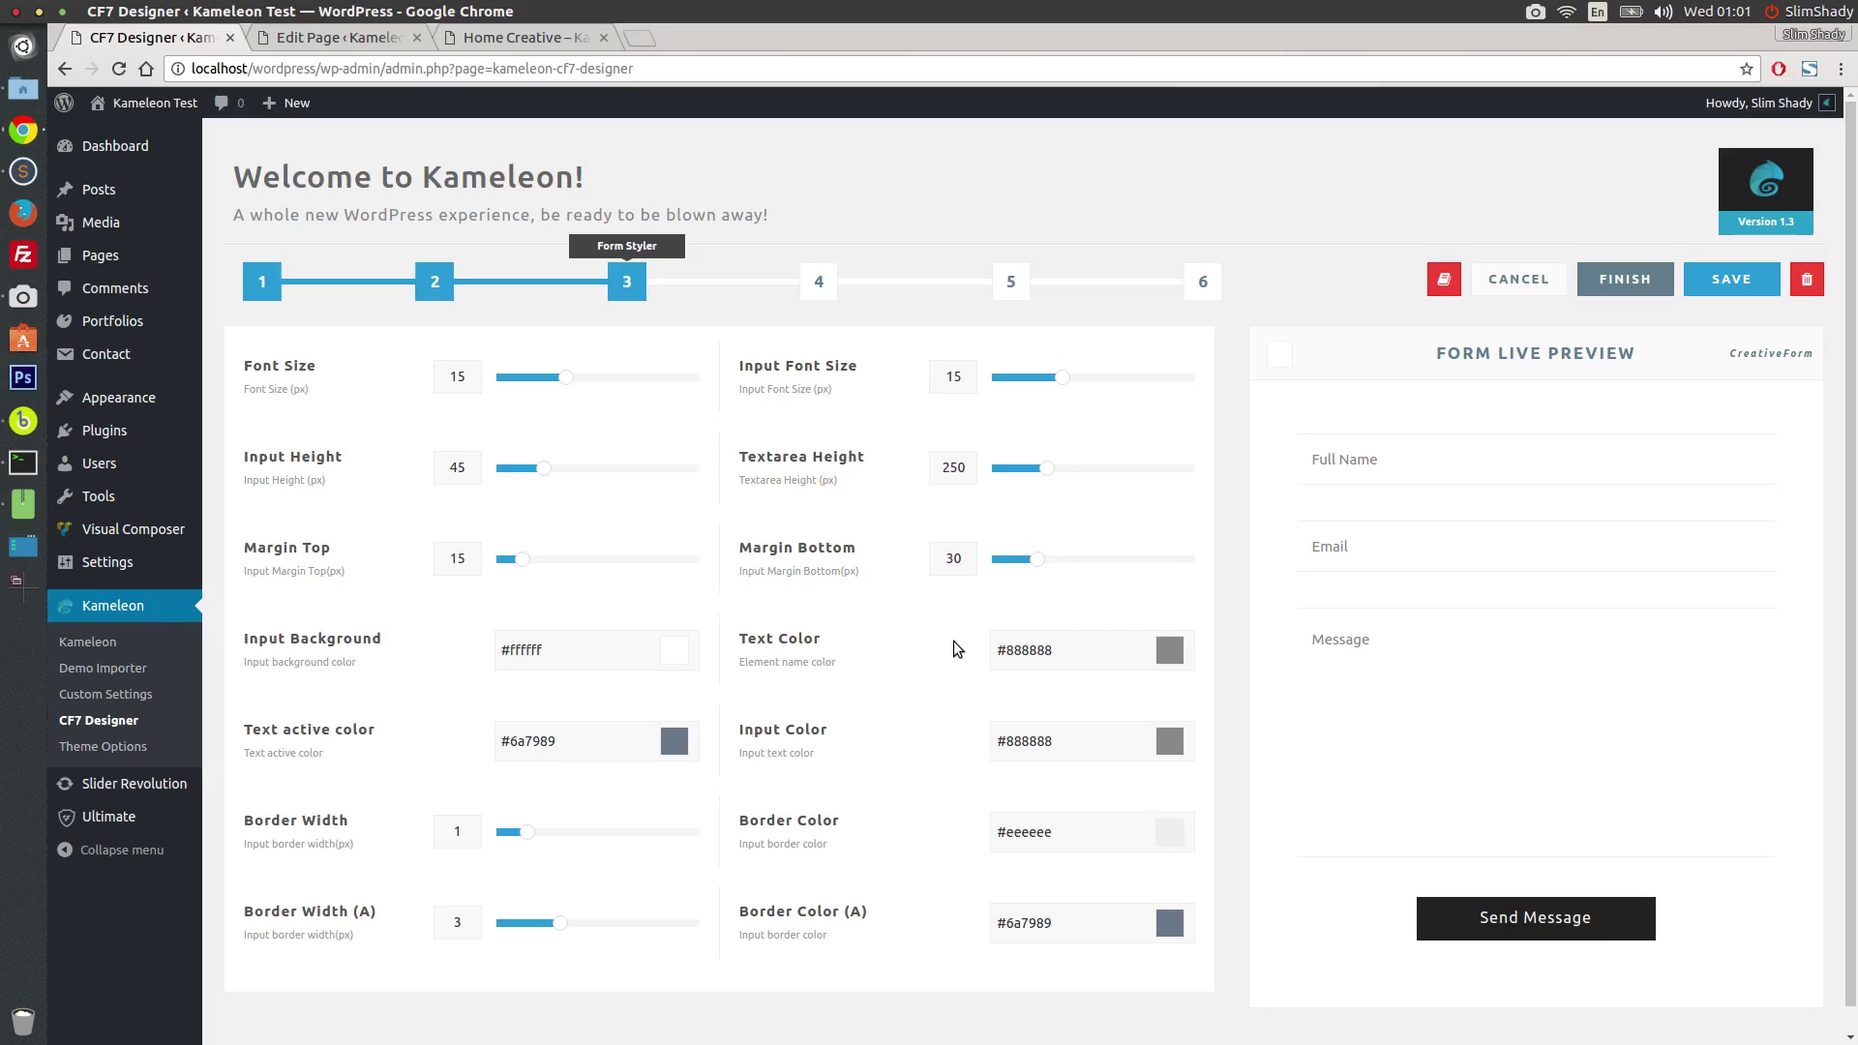
{"action": "left_click", "coordinate": [621, 656]}
{"action": "left_click_drag", "start_coordinate": [628, 695], "coordinate": [458, 663]}
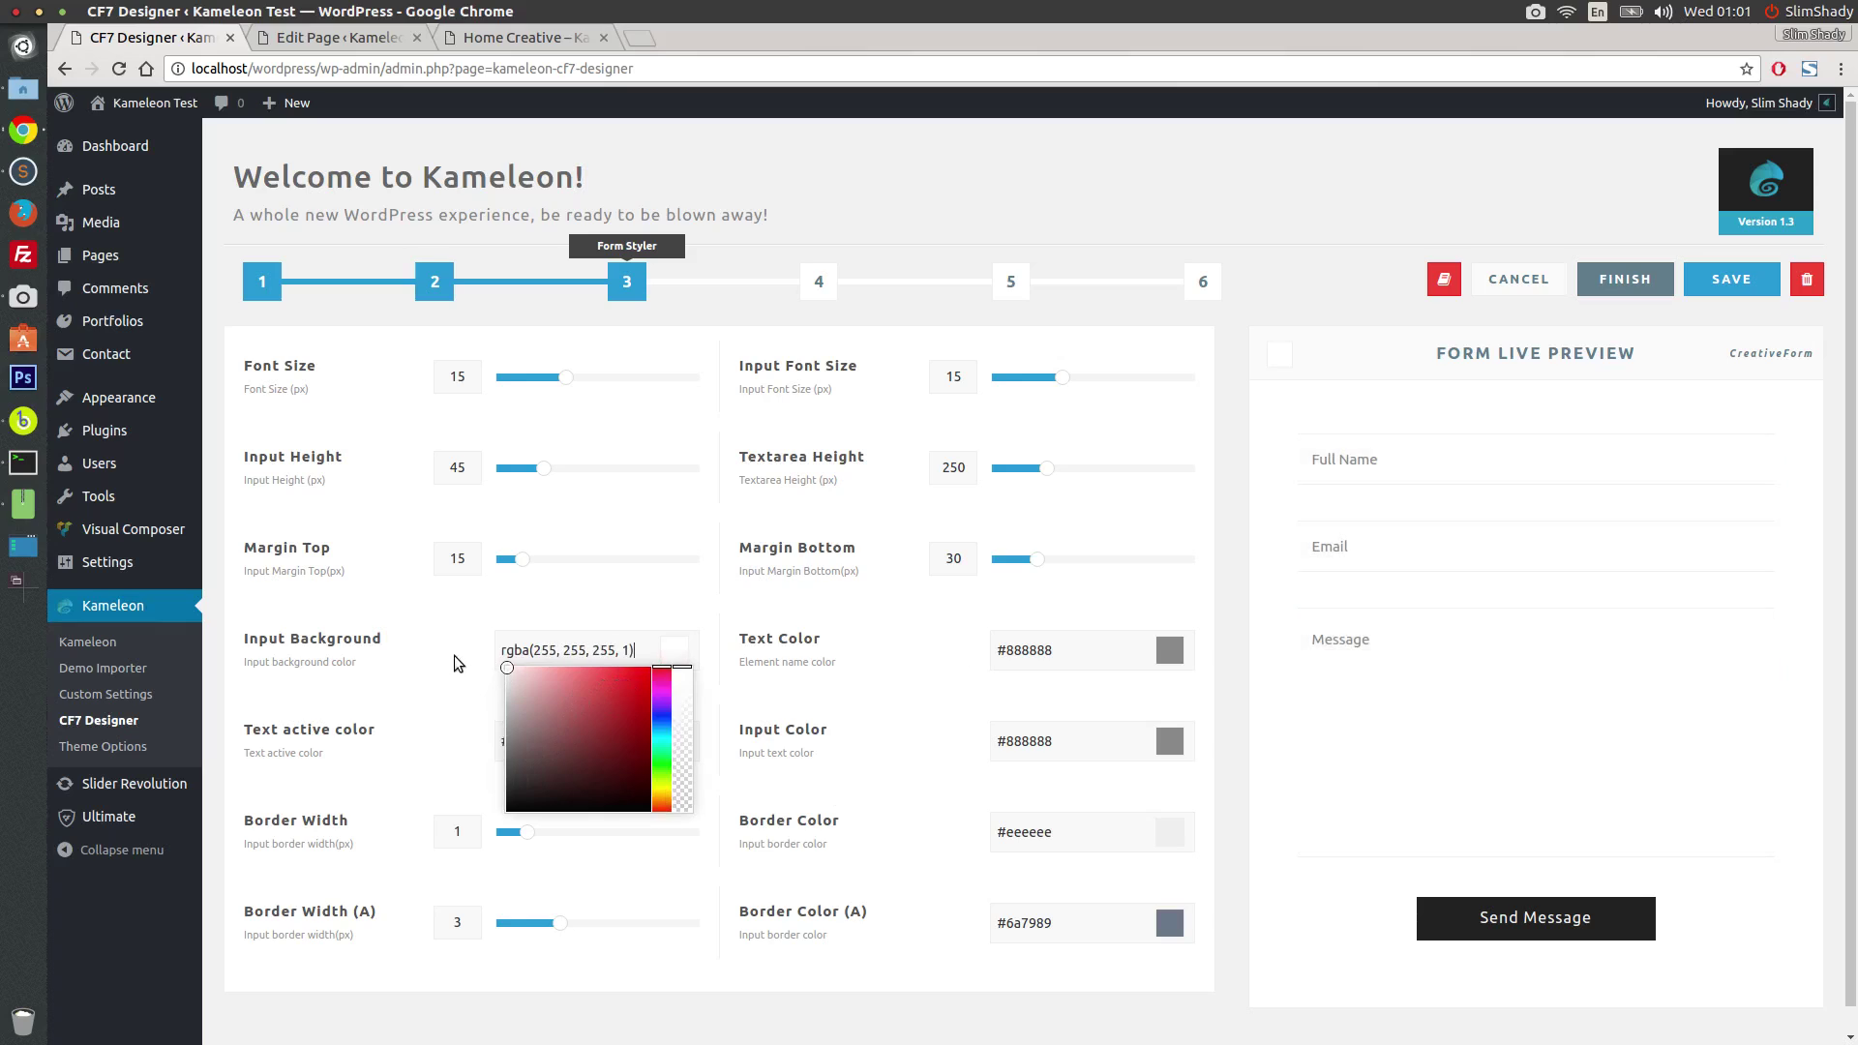
{"action": "left_click", "coordinate": [449, 622]}
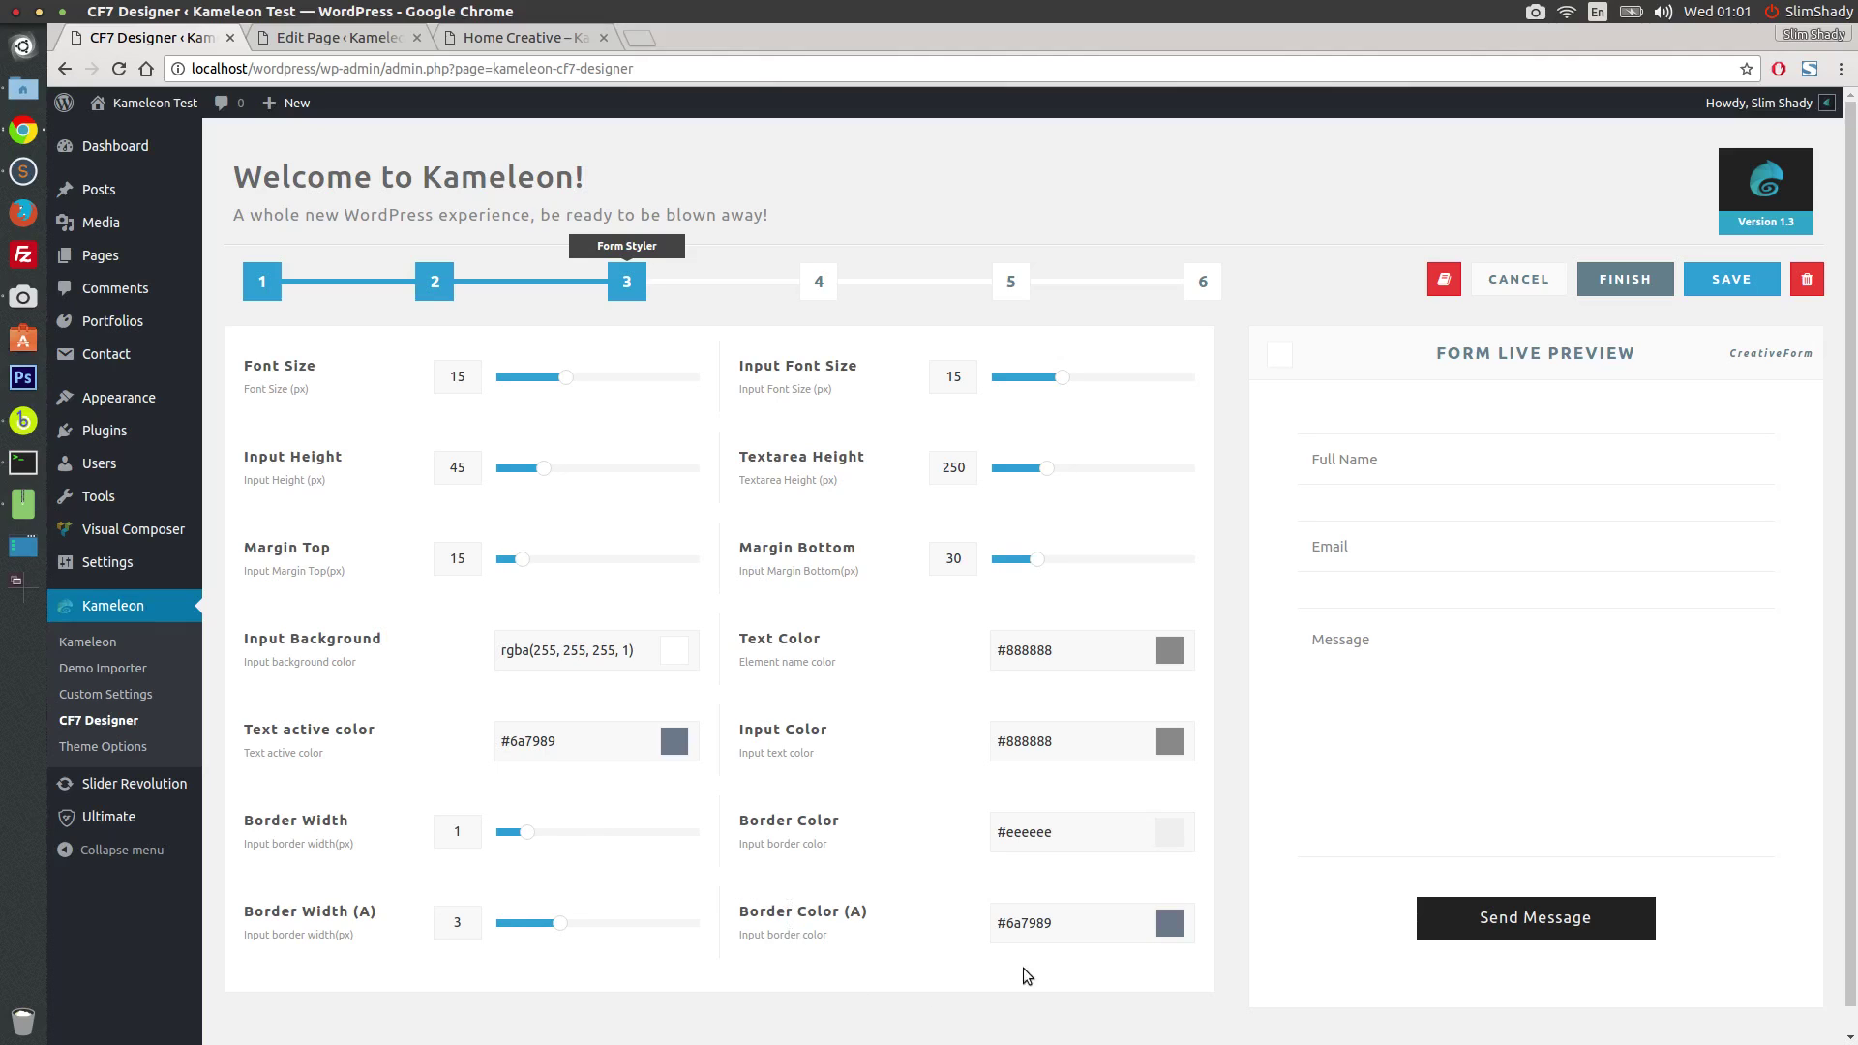
Step: Set the active border colour to rgba(28, 136, 252, 1) and check it on the Email preview field
{"action": "left_click", "coordinate": [1334, 547]}
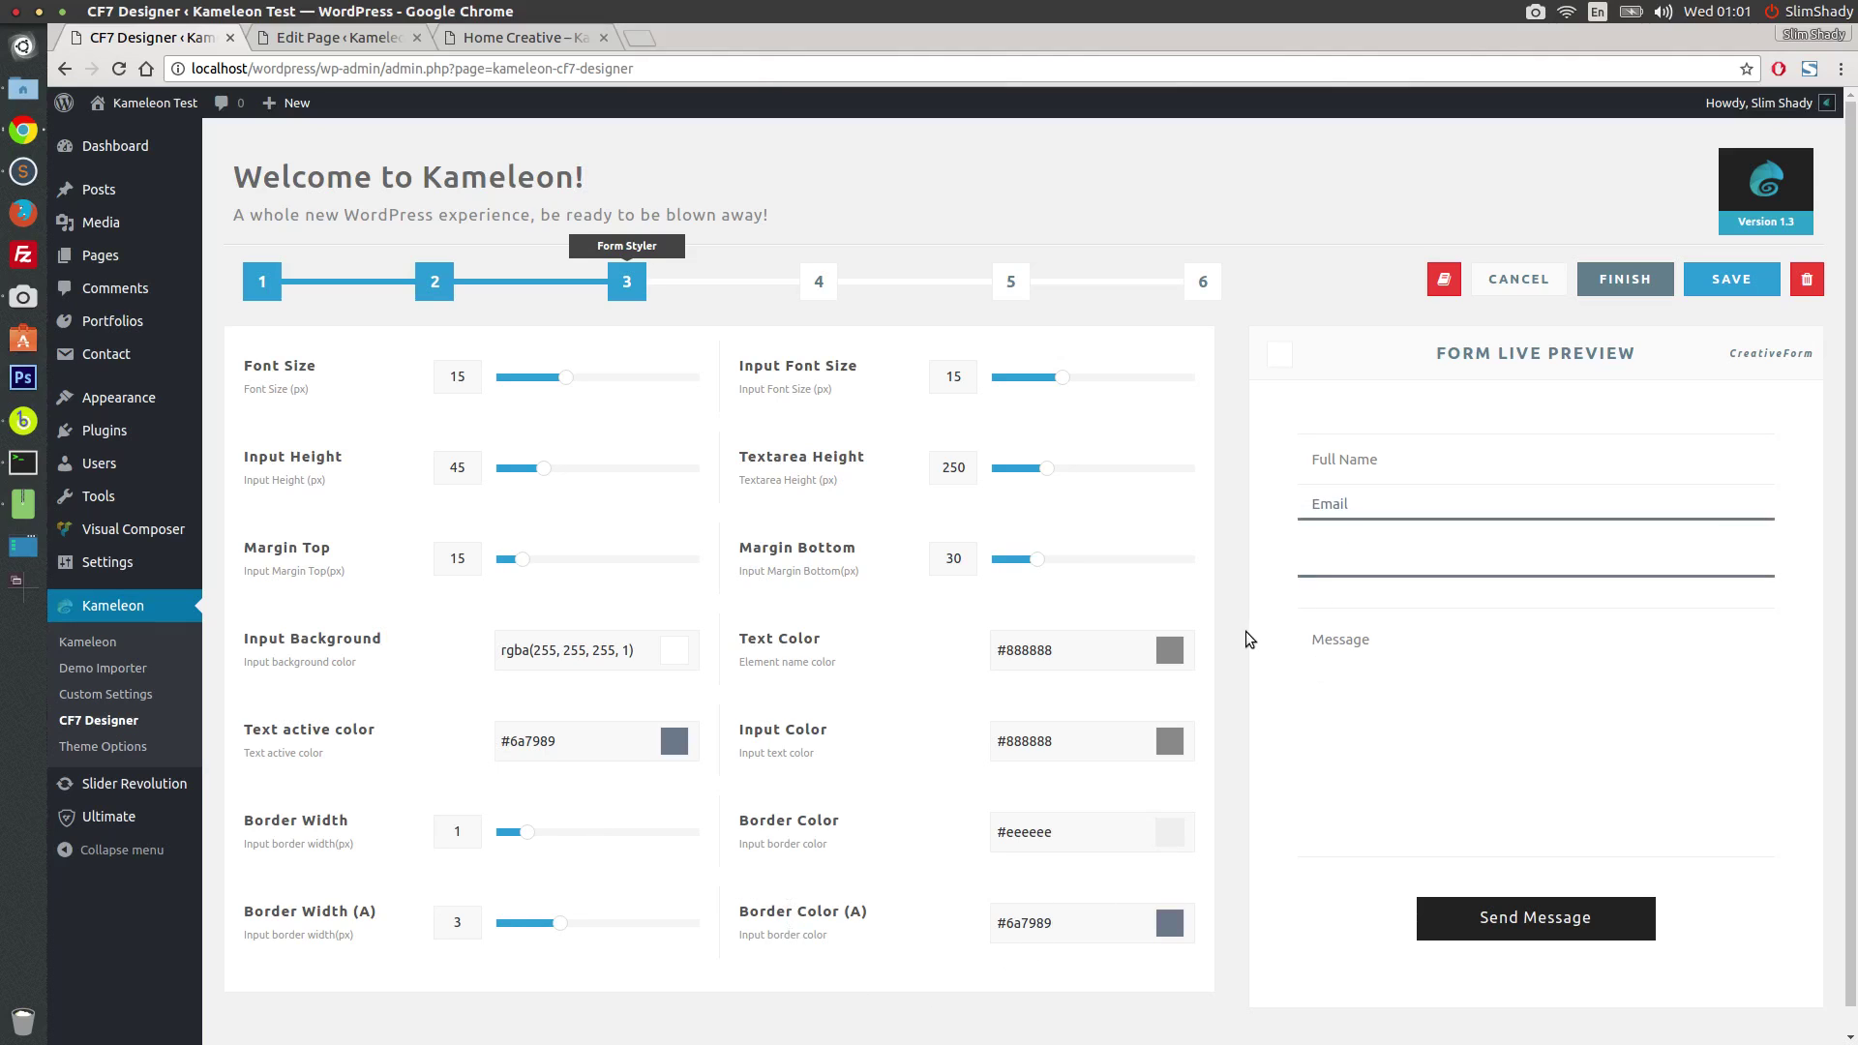
{"action": "left_click", "coordinate": [1101, 927]}
{"action": "left_click_drag", "start_coordinate": [1113, 958], "coordinate": [1130, 941]}
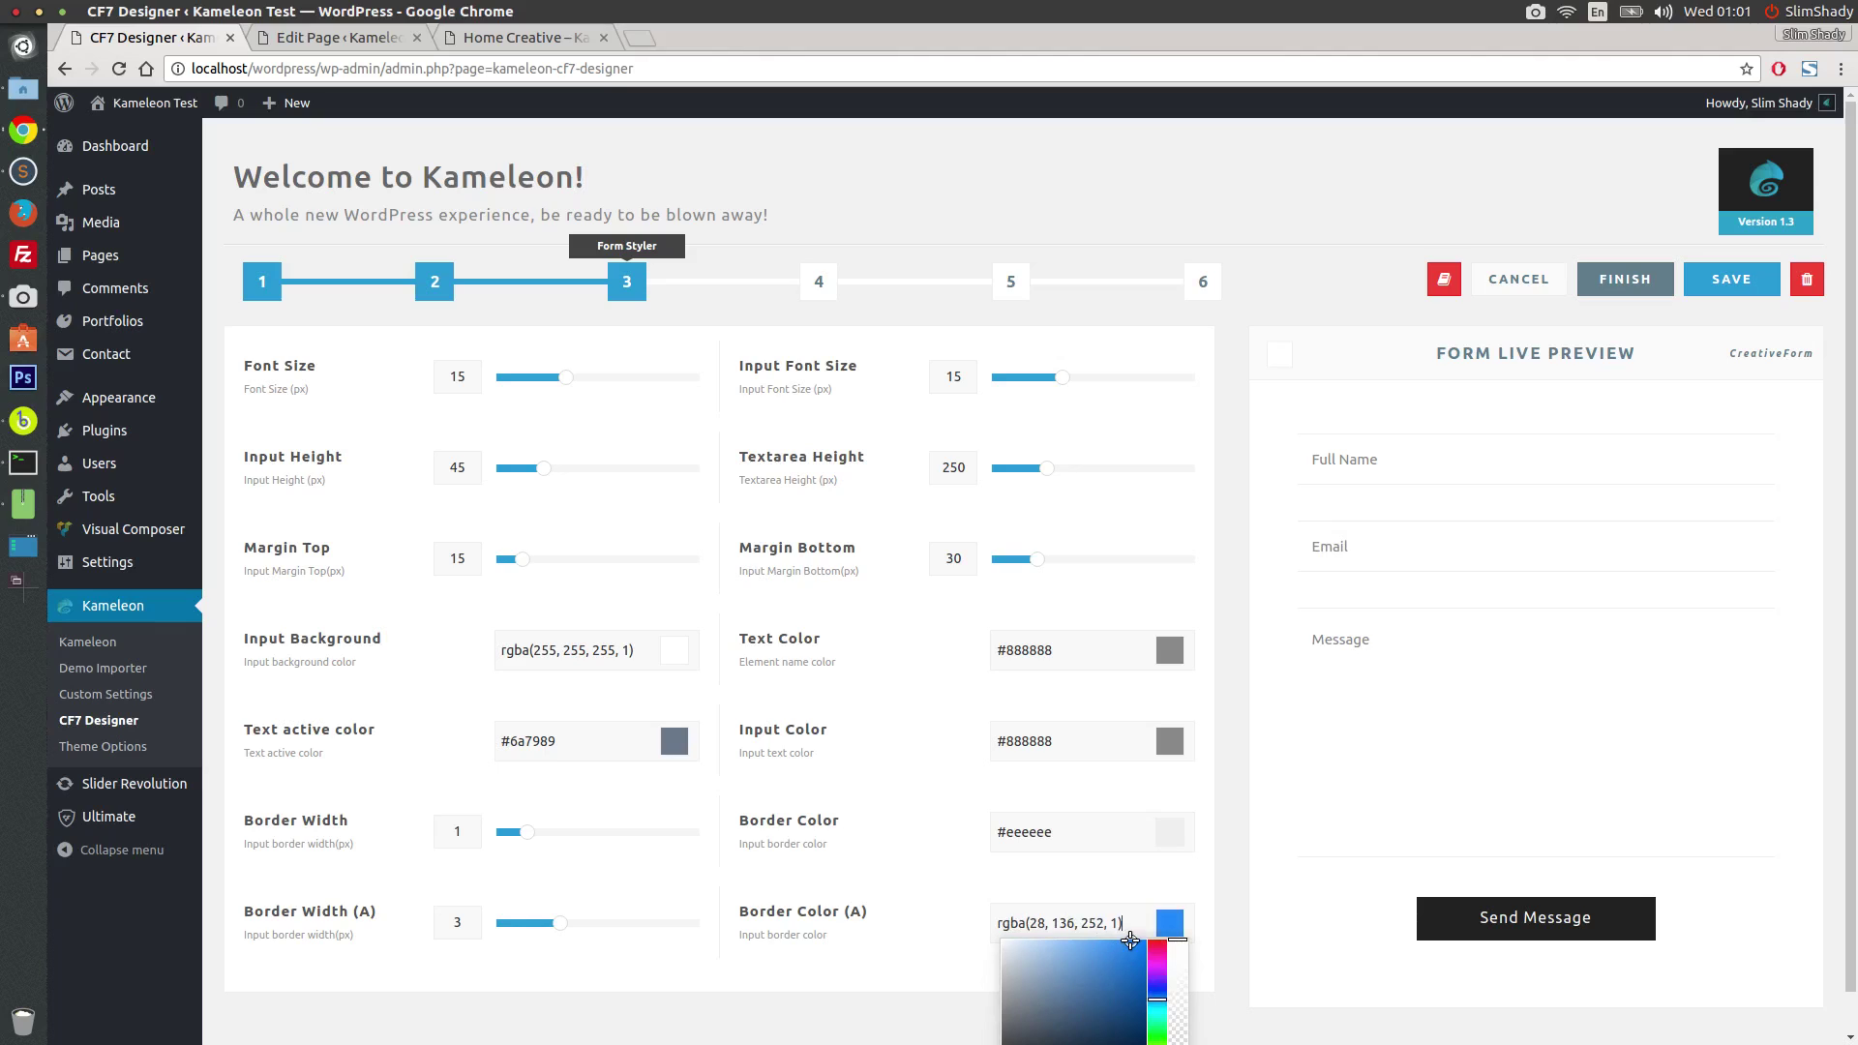
{"action": "left_click", "coordinate": [1385, 540]}
{"action": "left_click", "coordinate": [1225, 867]}
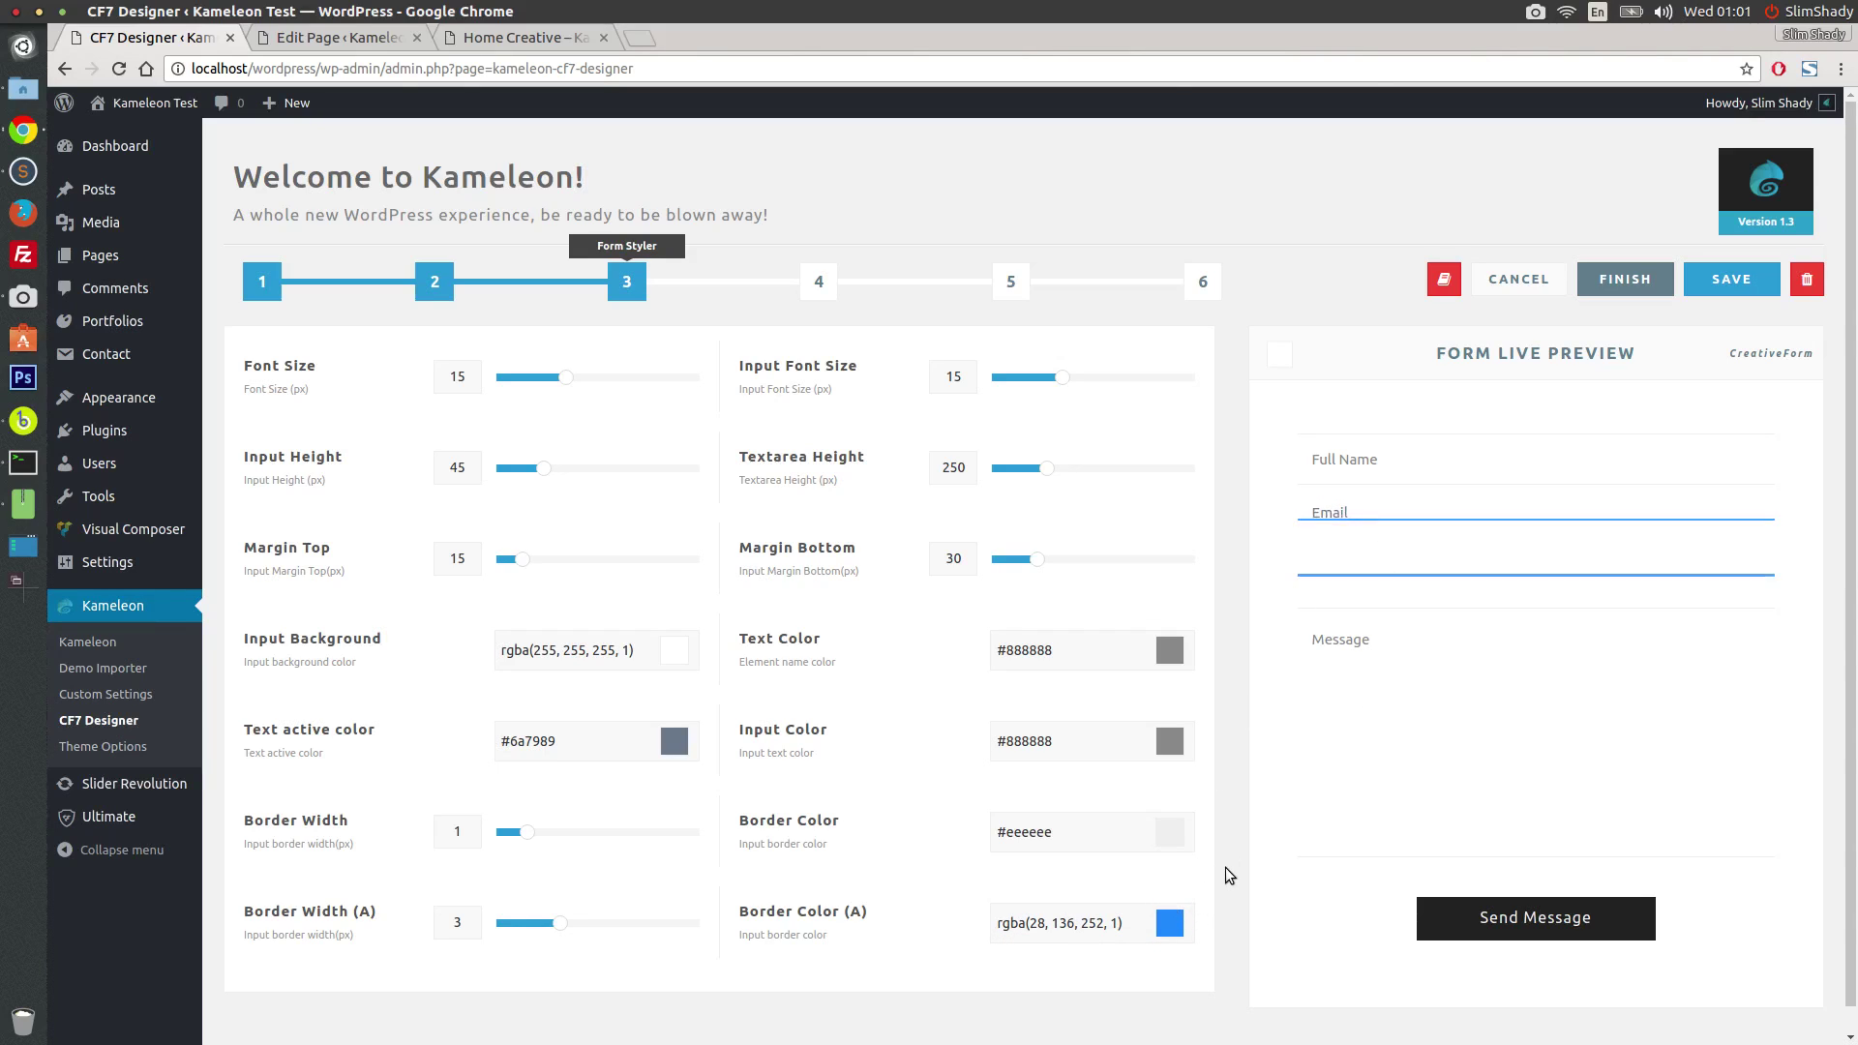
Step: Set Textarea Height to 182 px and Input Height to 45 px
{"action": "scroll", "coordinate": [600, 726], "scroll_direction": "down", "scroll_amount": 1}
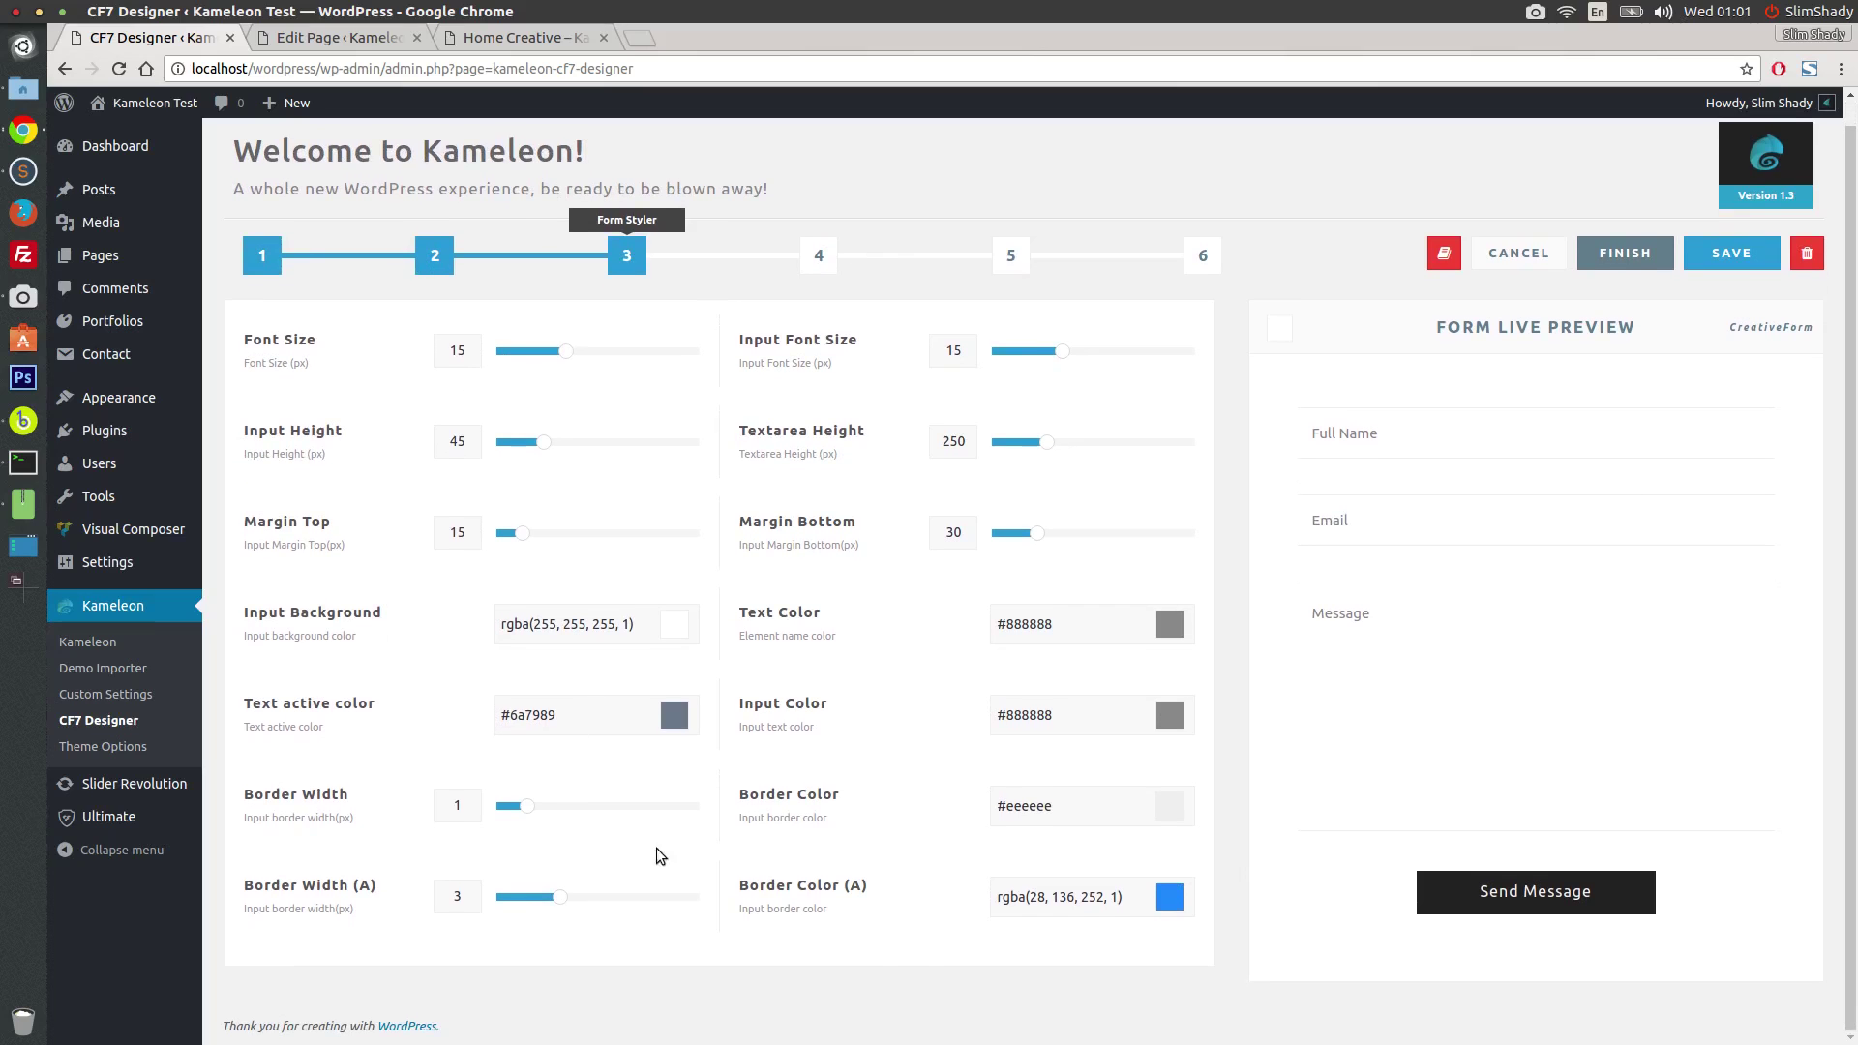
{"action": "mouse_move", "coordinate": [1045, 445]}
{"action": "left_mouse_down"}
{"action": "mouse_move", "coordinate": [1078, 447]}
{"action": "mouse_move", "coordinate": [993, 431]}
{"action": "mouse_move", "coordinate": [1025, 441]}
{"action": "left_mouse_up"}
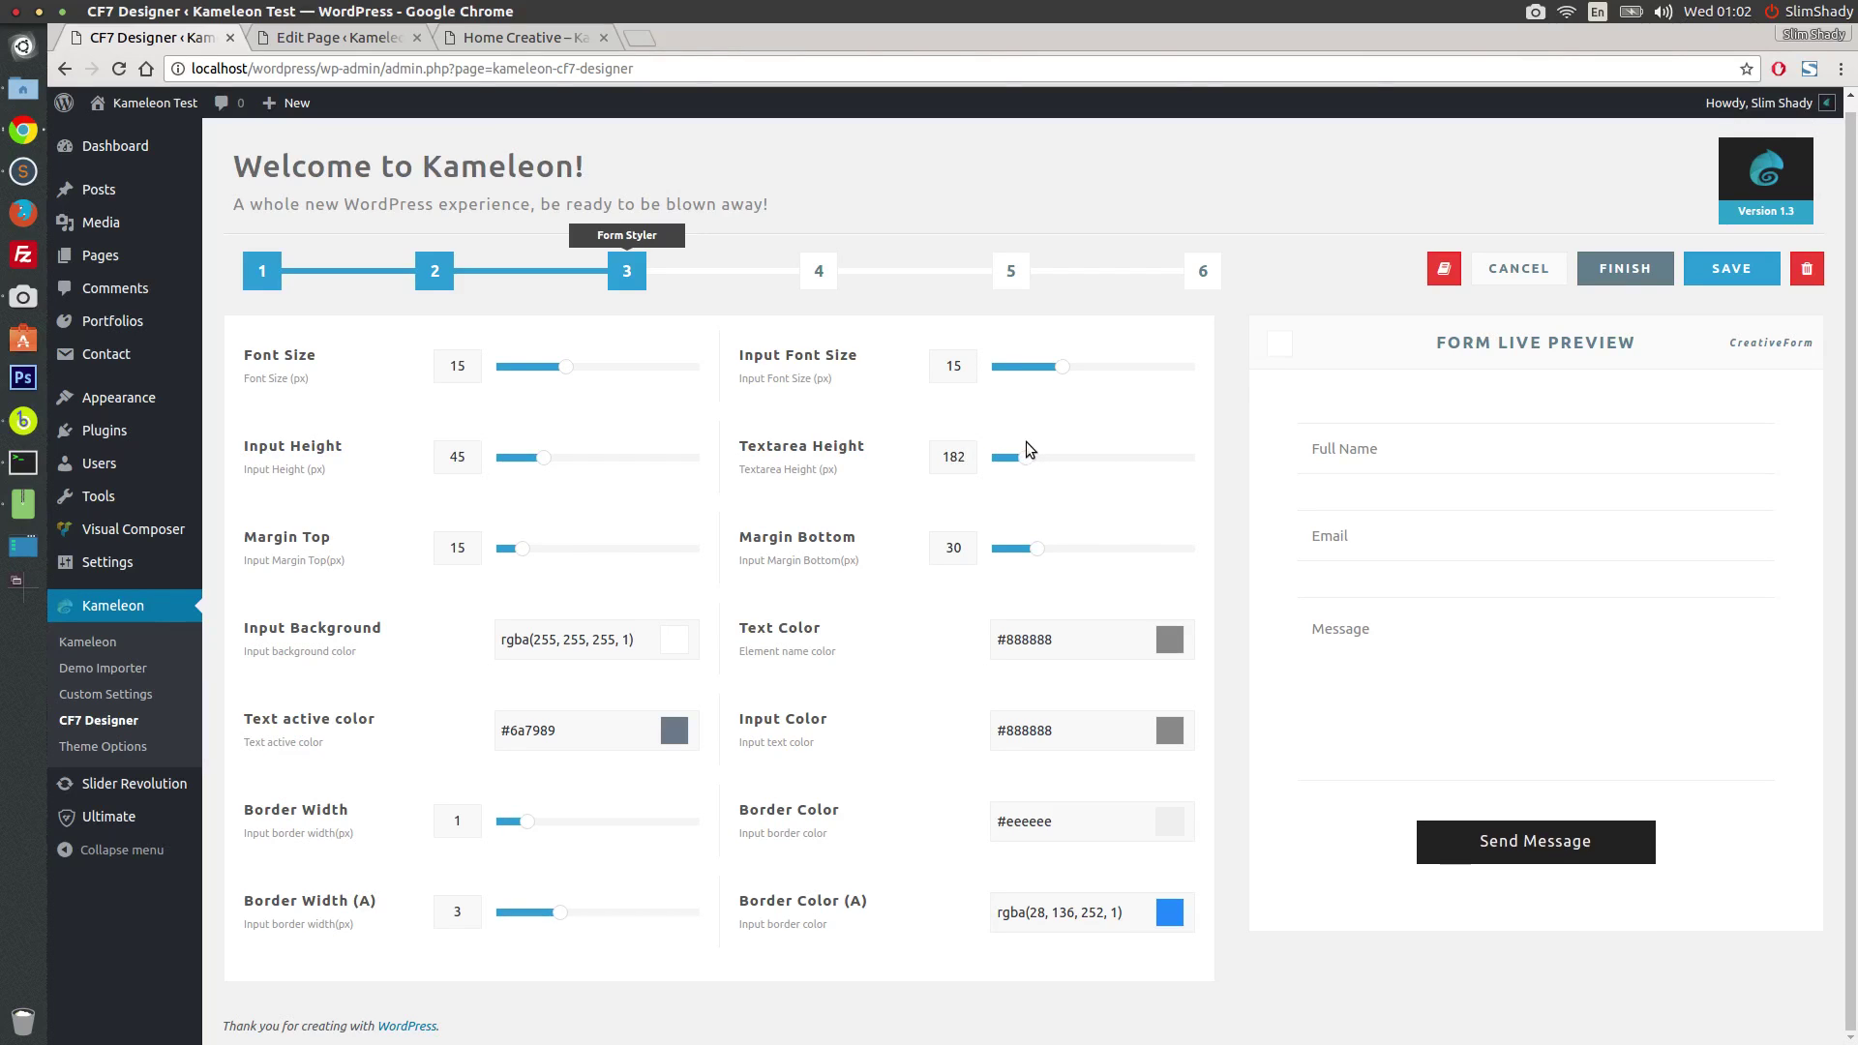
{"action": "mouse_move", "coordinate": [540, 460]}
{"action": "left_mouse_down"}
{"action": "mouse_move", "coordinate": [652, 463]}
{"action": "mouse_move", "coordinate": [547, 459]}
{"action": "left_mouse_up"}
Step: Darken the active border colour to rgba(7, 59, 115, 1)
{"action": "left_click", "coordinate": [1338, 484]}
{"action": "left_click", "coordinate": [1130, 909]}
{"action": "scroll", "coordinate": [1162, 967], "scroll_direction": "down", "scroll_amount": 1}
{"action": "left_click", "coordinate": [1128, 961]}
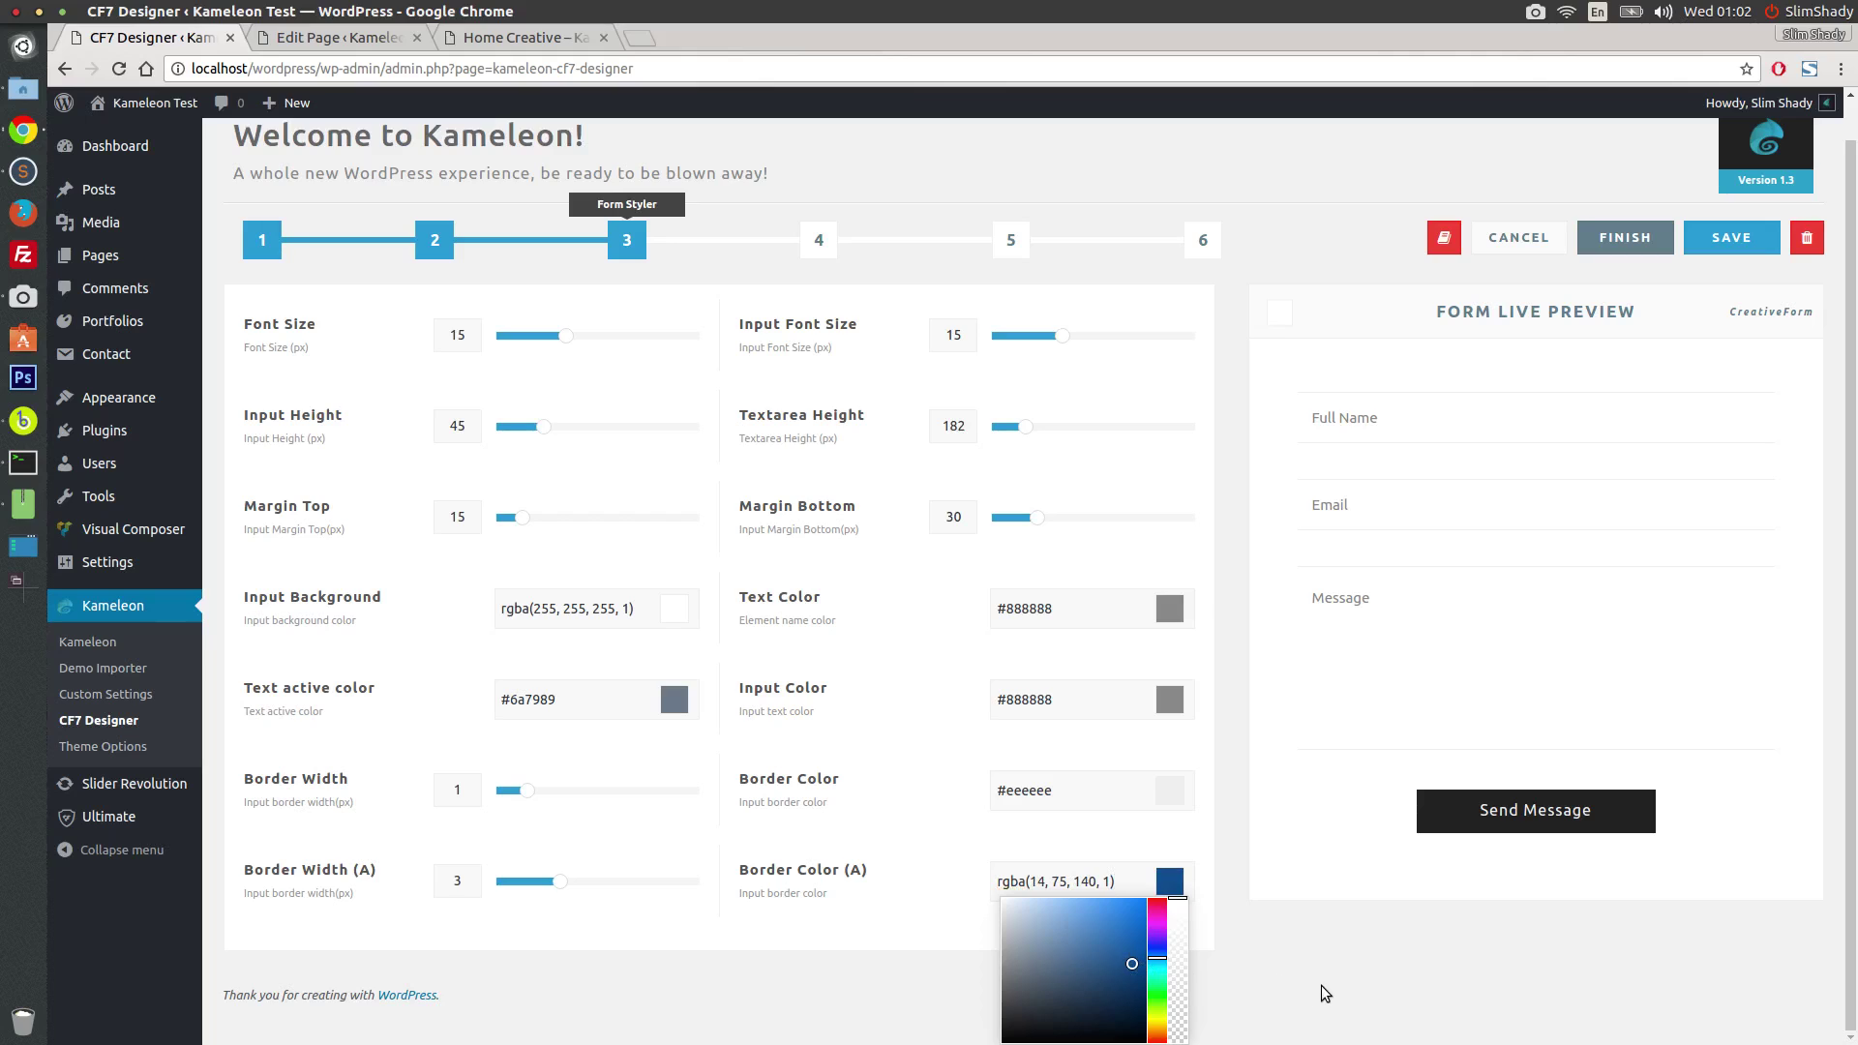
{"action": "left_click_drag", "start_coordinate": [1127, 967], "coordinate": [1137, 978]}
{"action": "left_click", "coordinate": [1374, 985]}
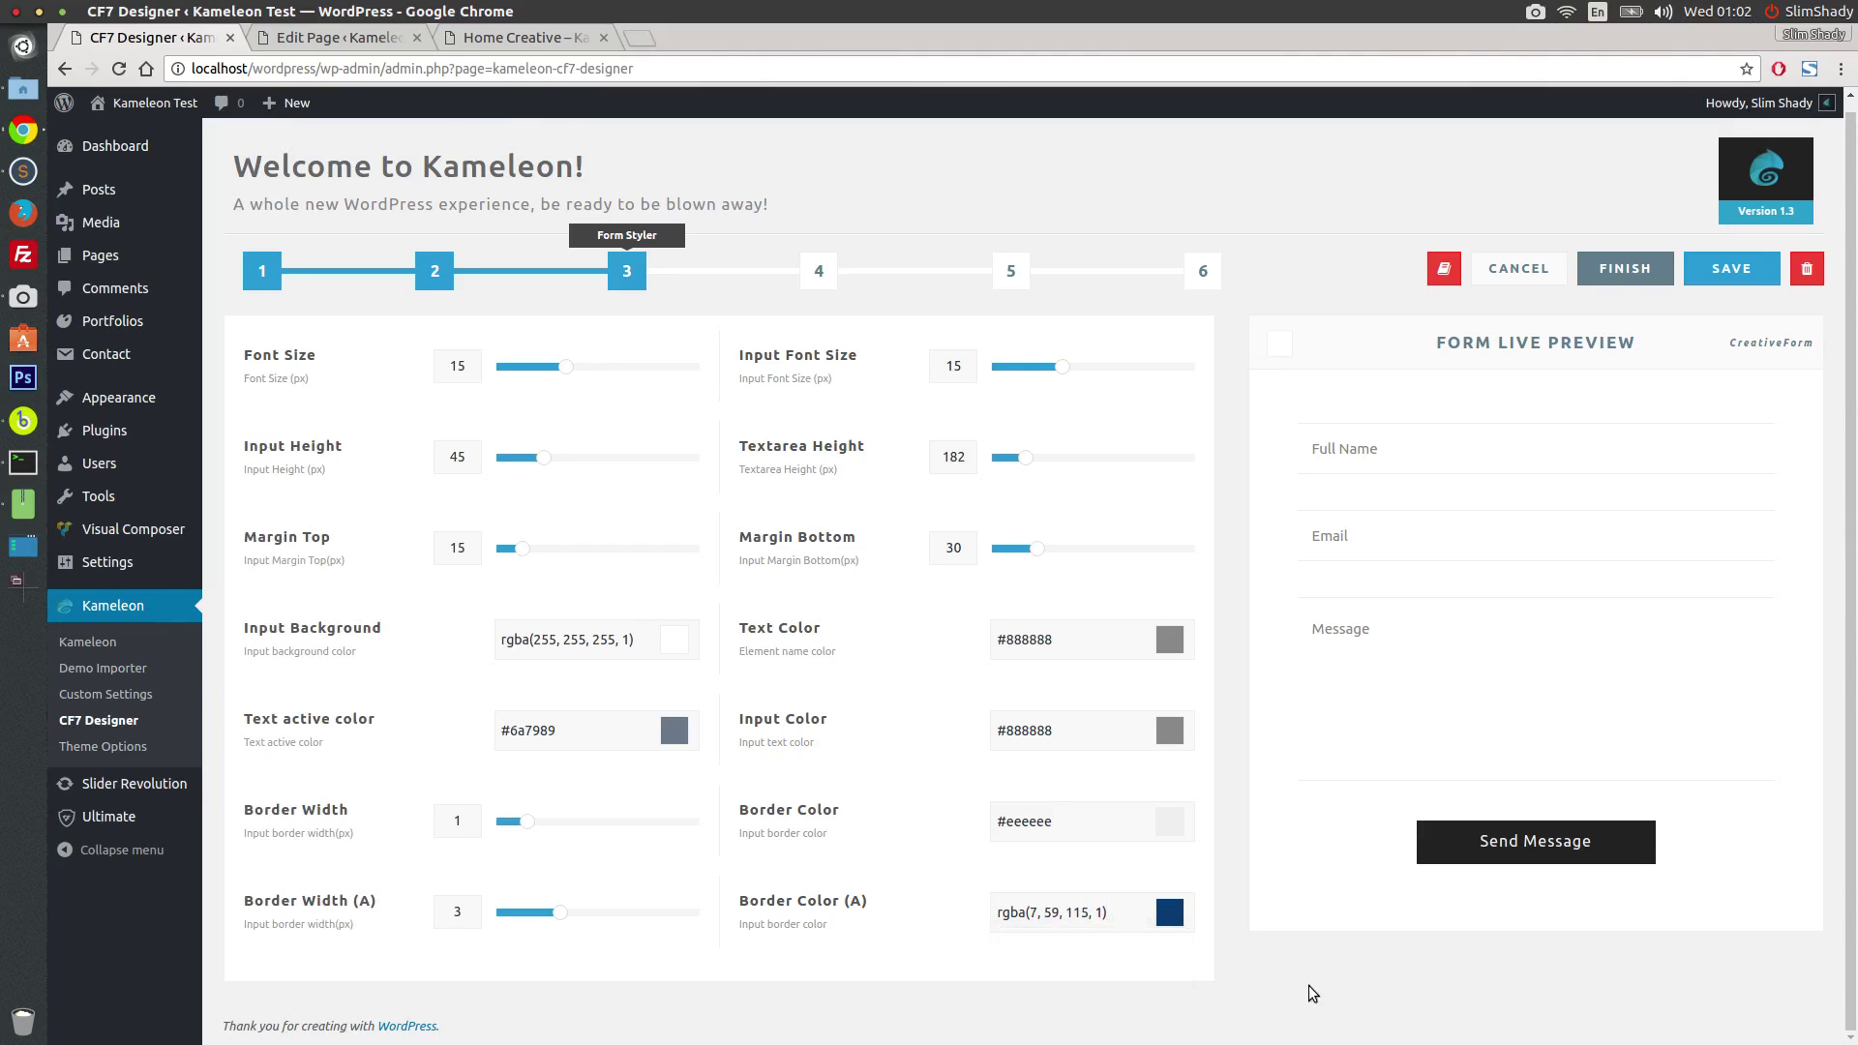
Step: Try a Border Color of rgba(255, 0, 0, 1) with Border Width at 0 and back at 1 px
{"action": "left_click", "coordinate": [1084, 840]}
{"action": "left_click", "coordinate": [1039, 967]}
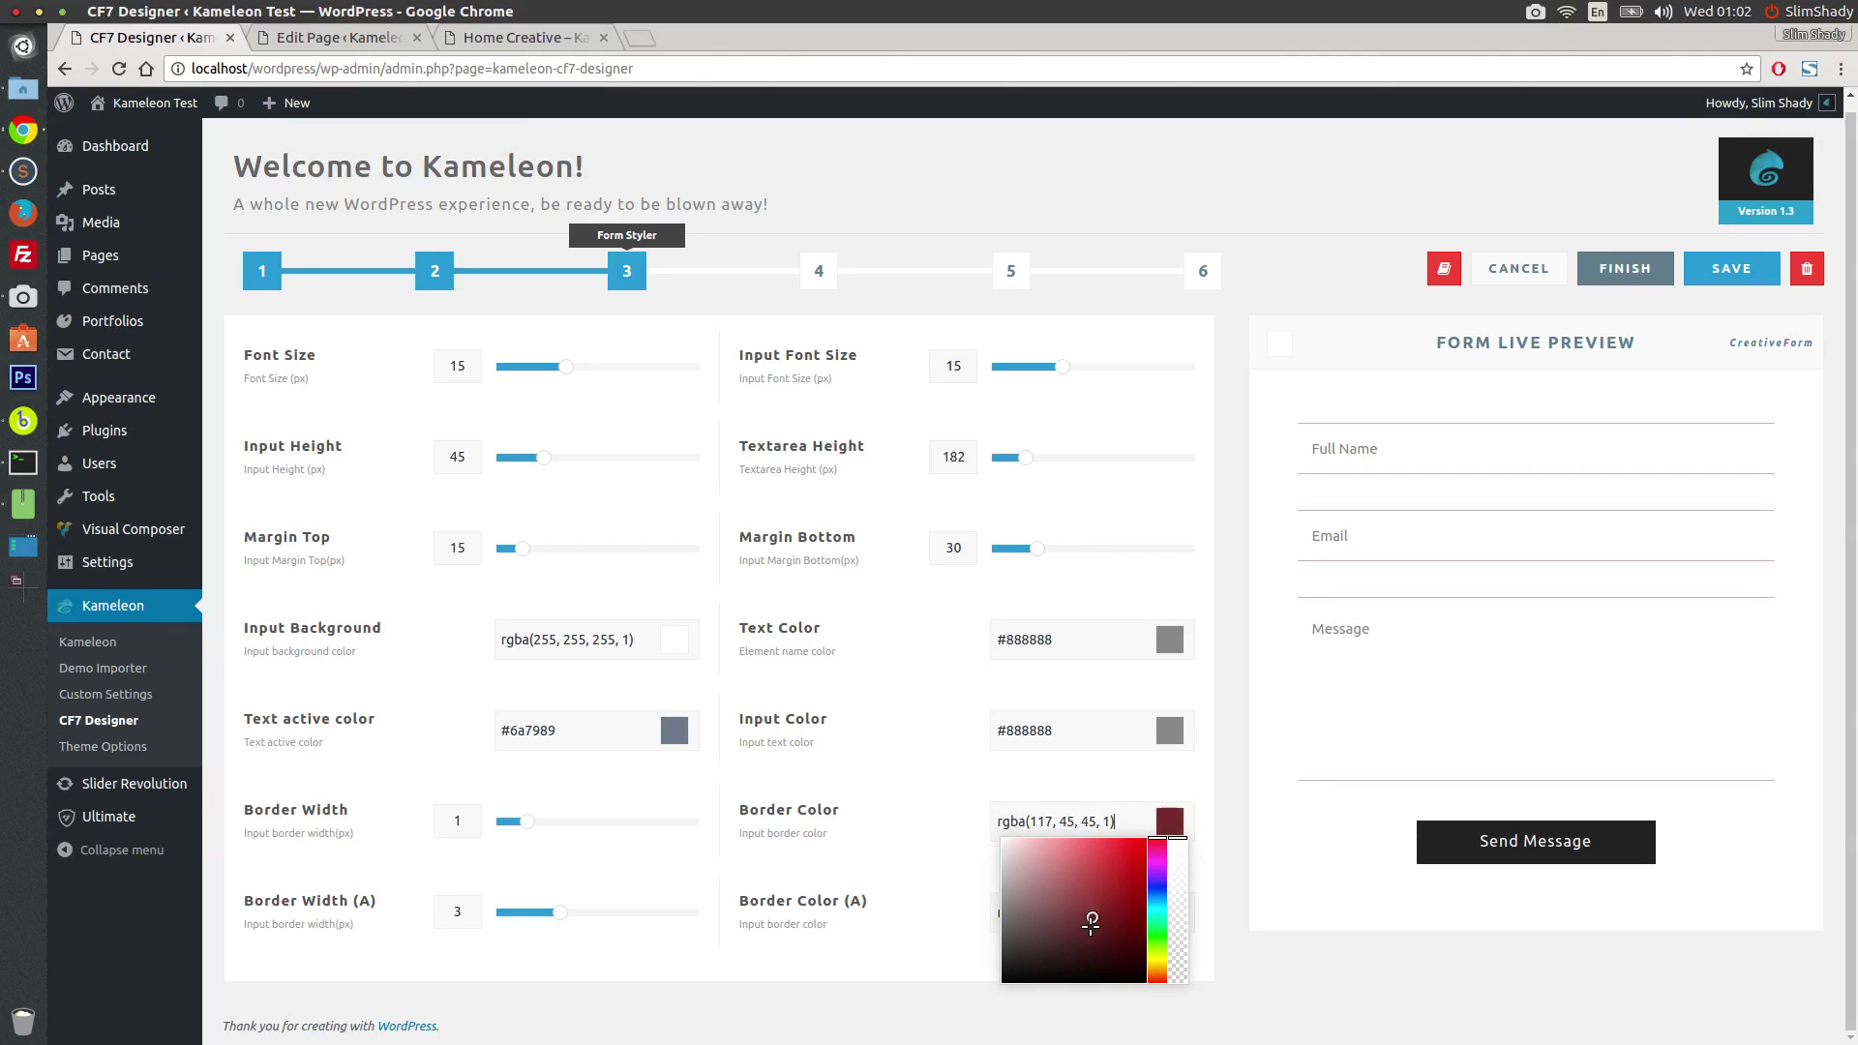
{"action": "mouse_move", "coordinate": [1060, 968]}
{"action": "left_mouse_down"}
{"action": "mouse_move", "coordinate": [1174, 855]}
{"action": "mouse_move", "coordinate": [1112, 880]}
{"action": "mouse_move", "coordinate": [1132, 871]}
{"action": "mouse_move", "coordinate": [1125, 814]}
{"action": "left_mouse_up"}
{"action": "mouse_move", "coordinate": [527, 822]}
{"action": "left_mouse_down"}
{"action": "mouse_move", "coordinate": [550, 823]}
{"action": "mouse_move", "coordinate": [516, 823]}
{"action": "left_mouse_up"}
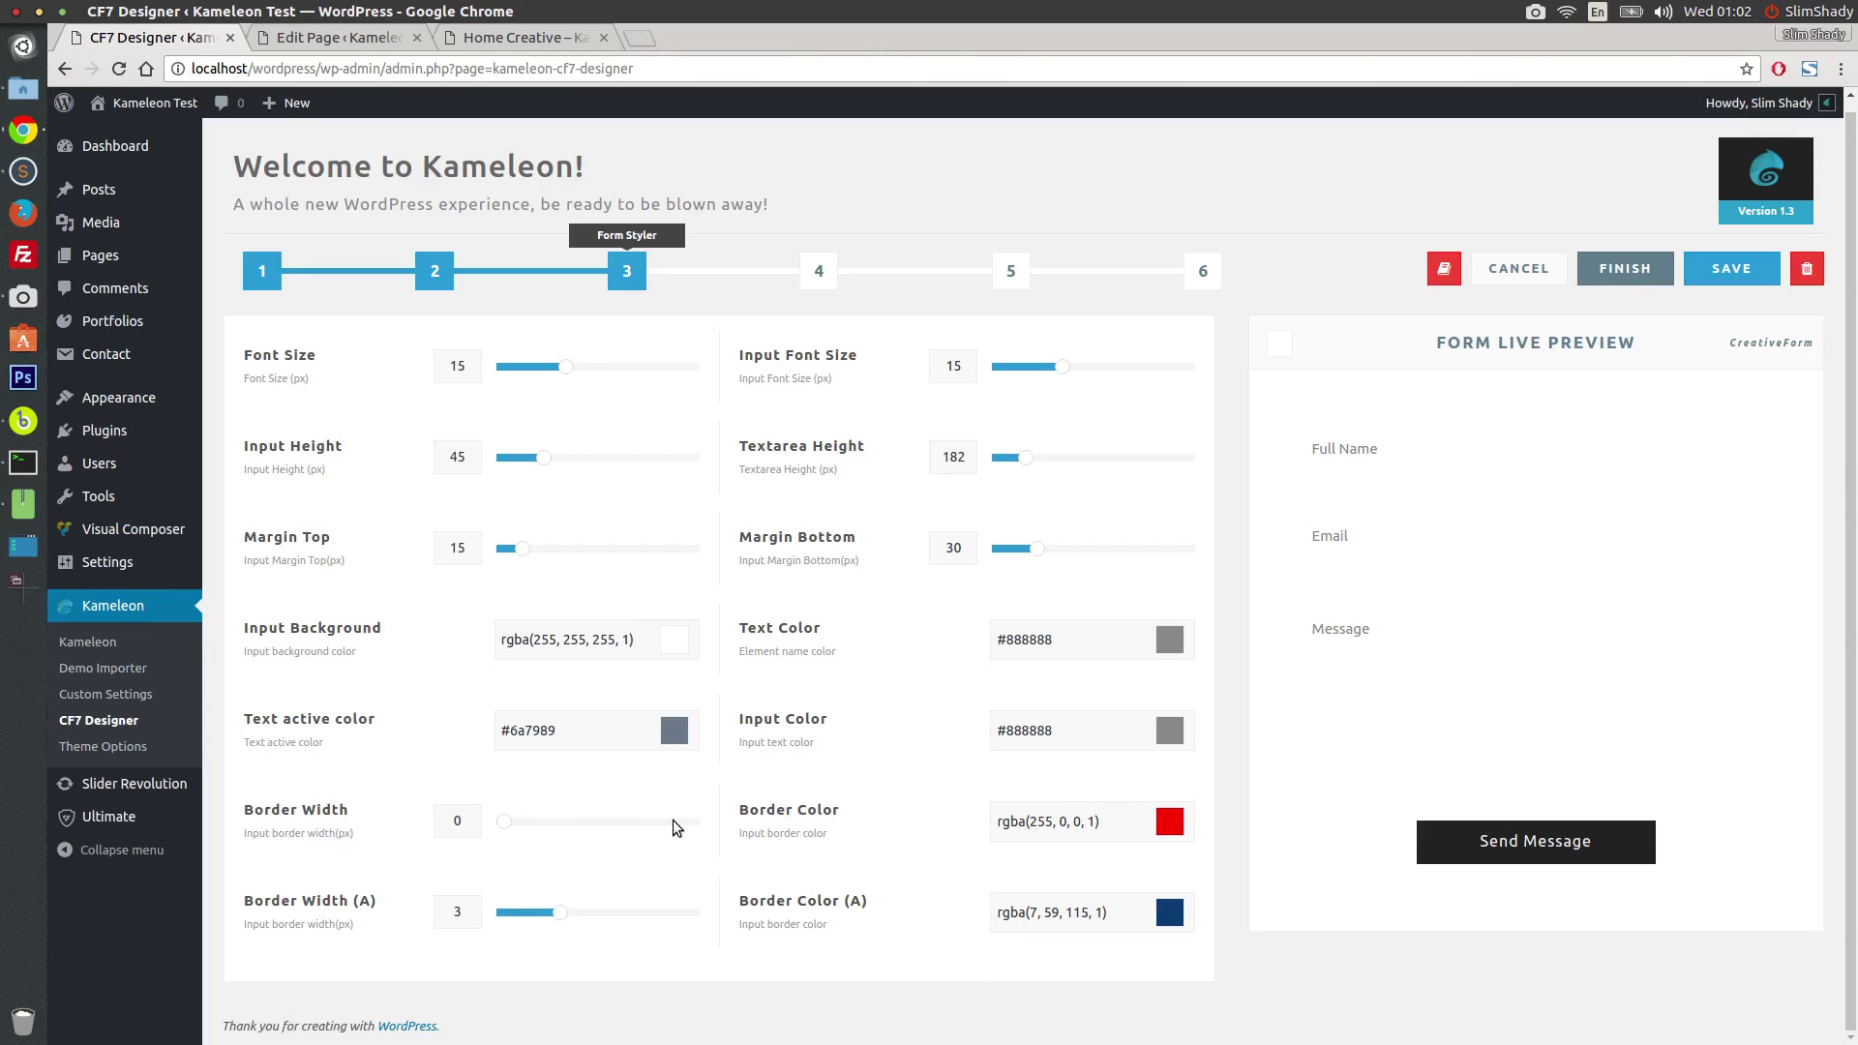
{"action": "key", "text": "Right"}
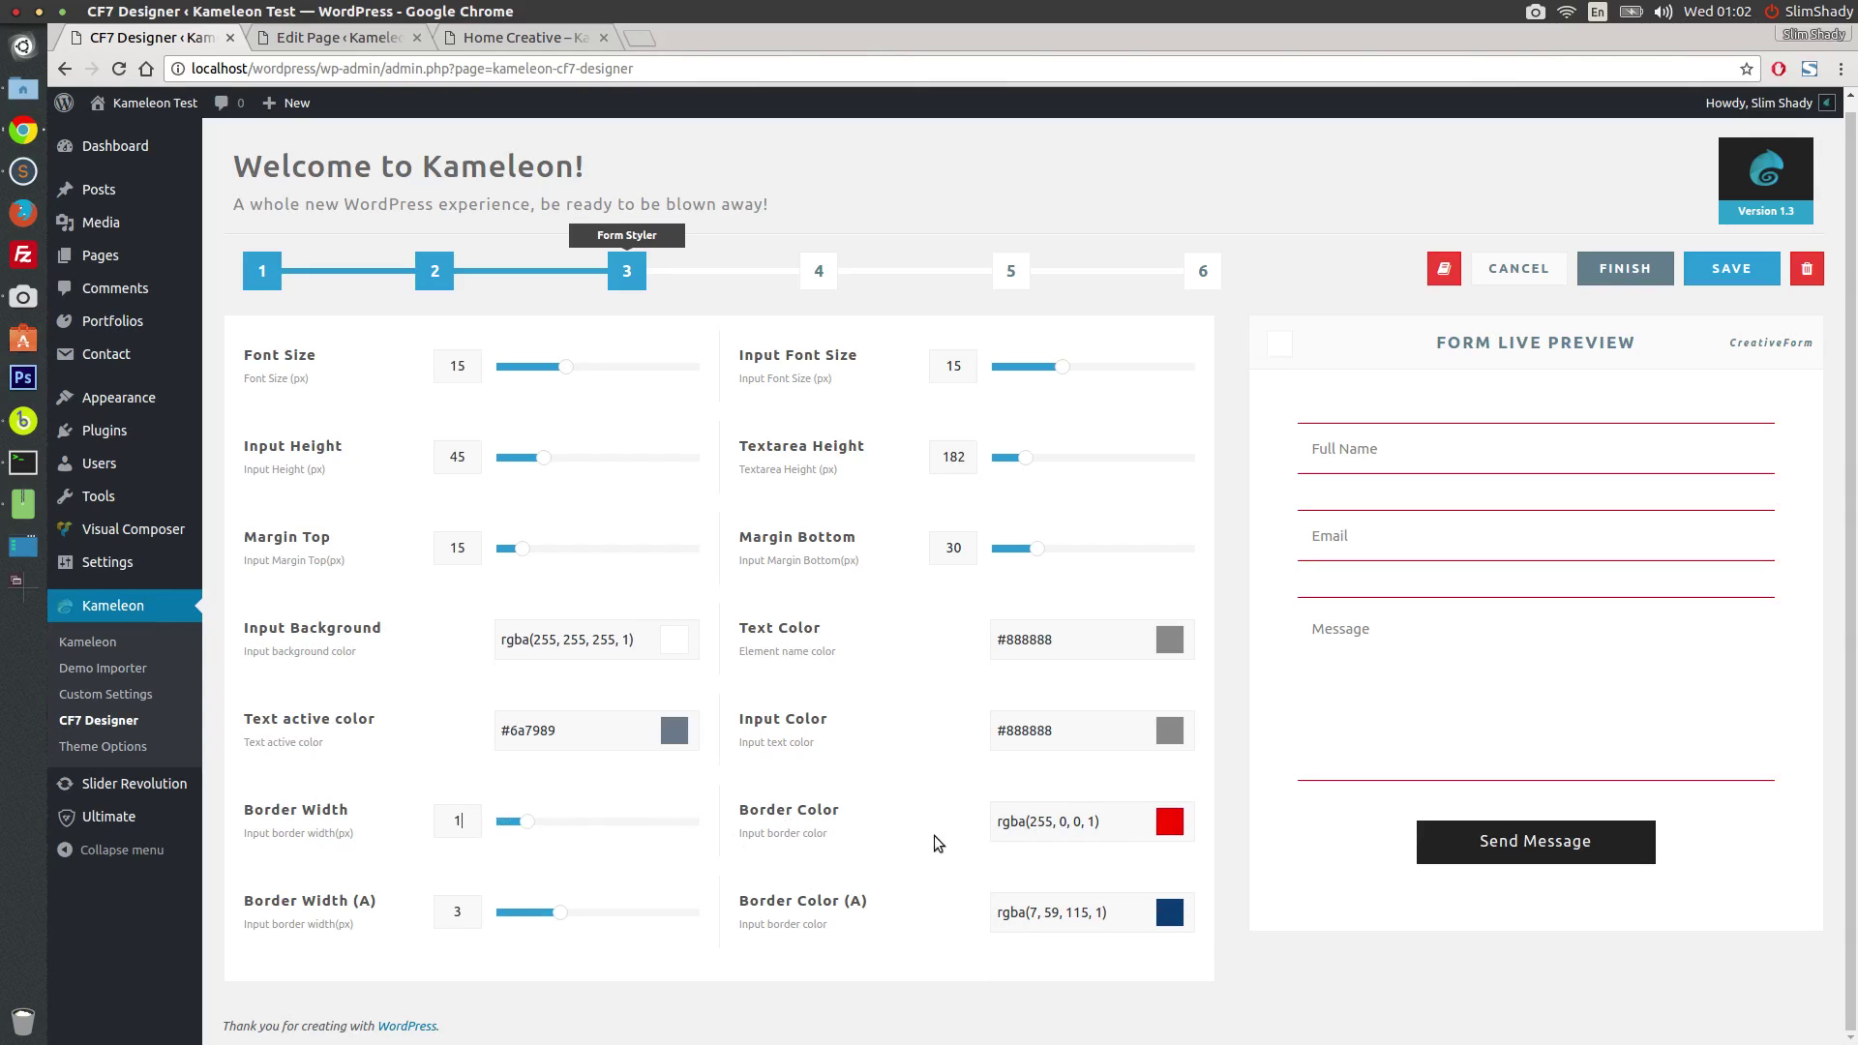
Step: Set the form's normal Border Color to a light grey, rgba(209, 209, 209, 1)
{"action": "left_click", "coordinate": [1101, 829]}
{"action": "left_click", "coordinate": [999, 835]}
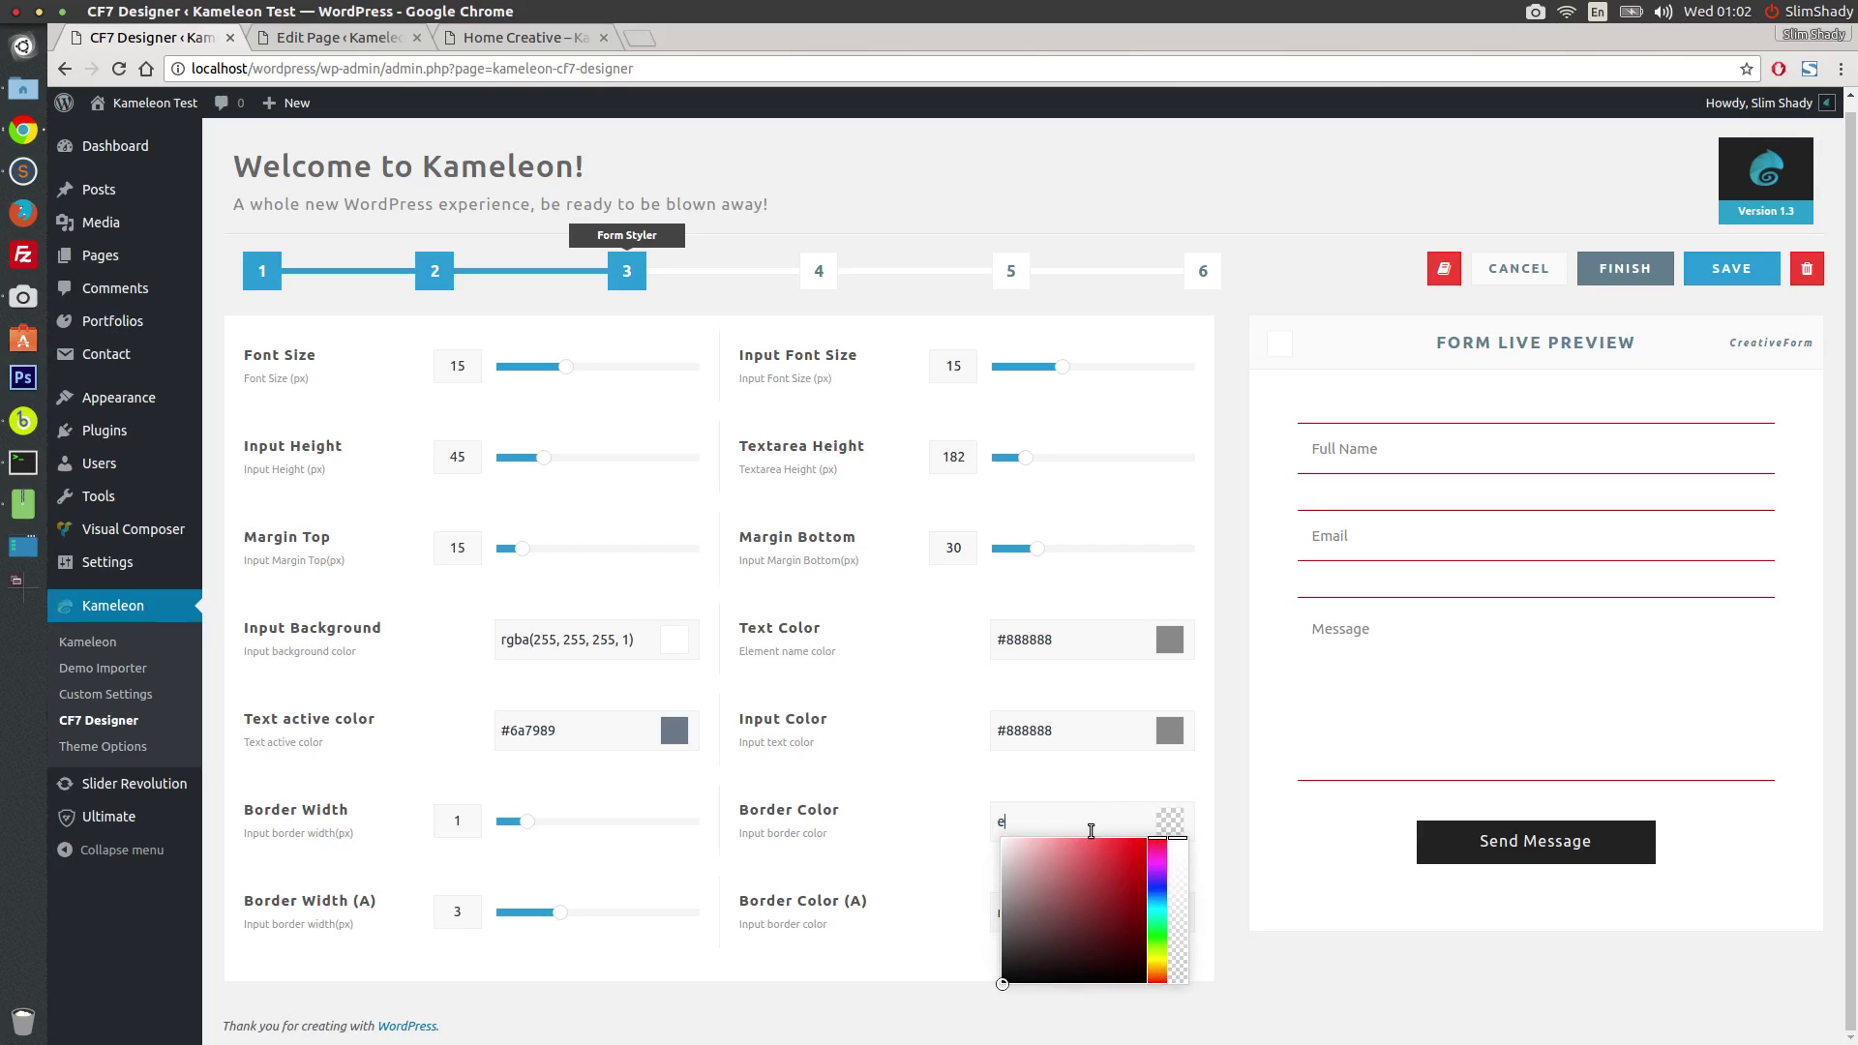
{"action": "left_click", "coordinate": [956, 786]}
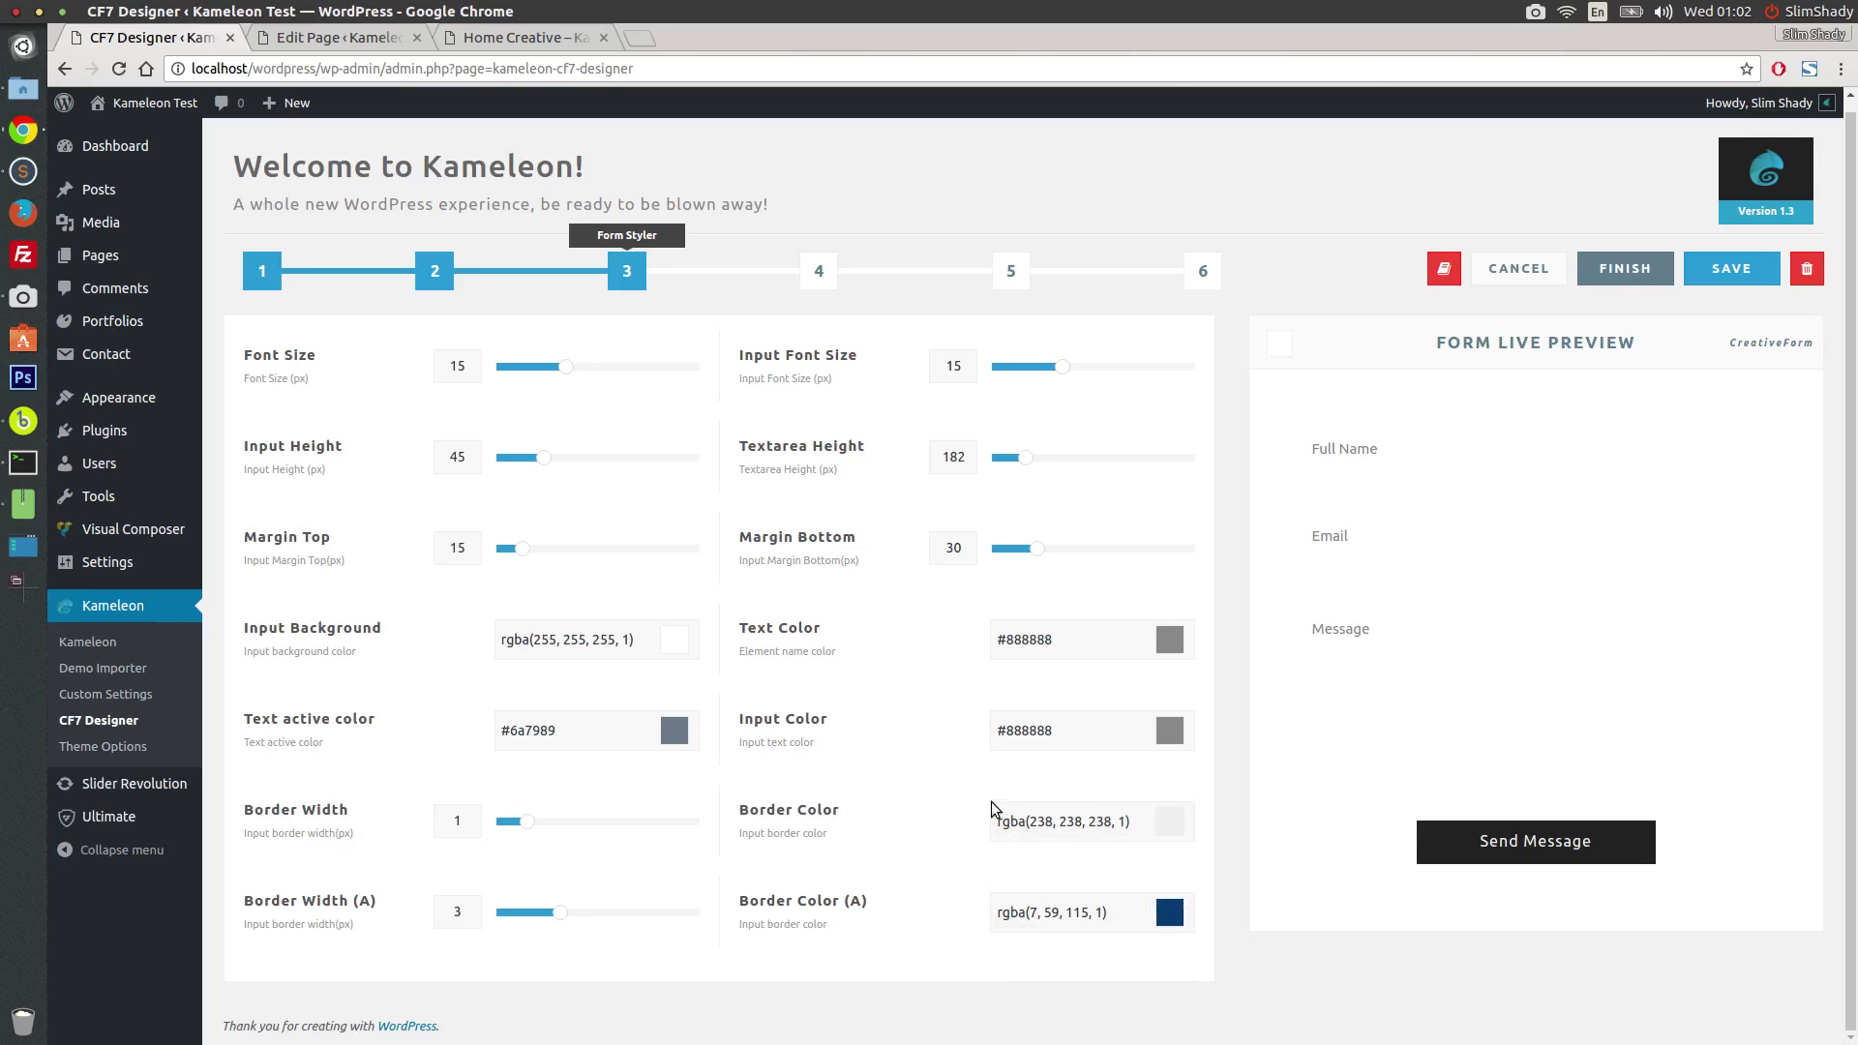
{"action": "left_click", "coordinate": [1102, 827]}
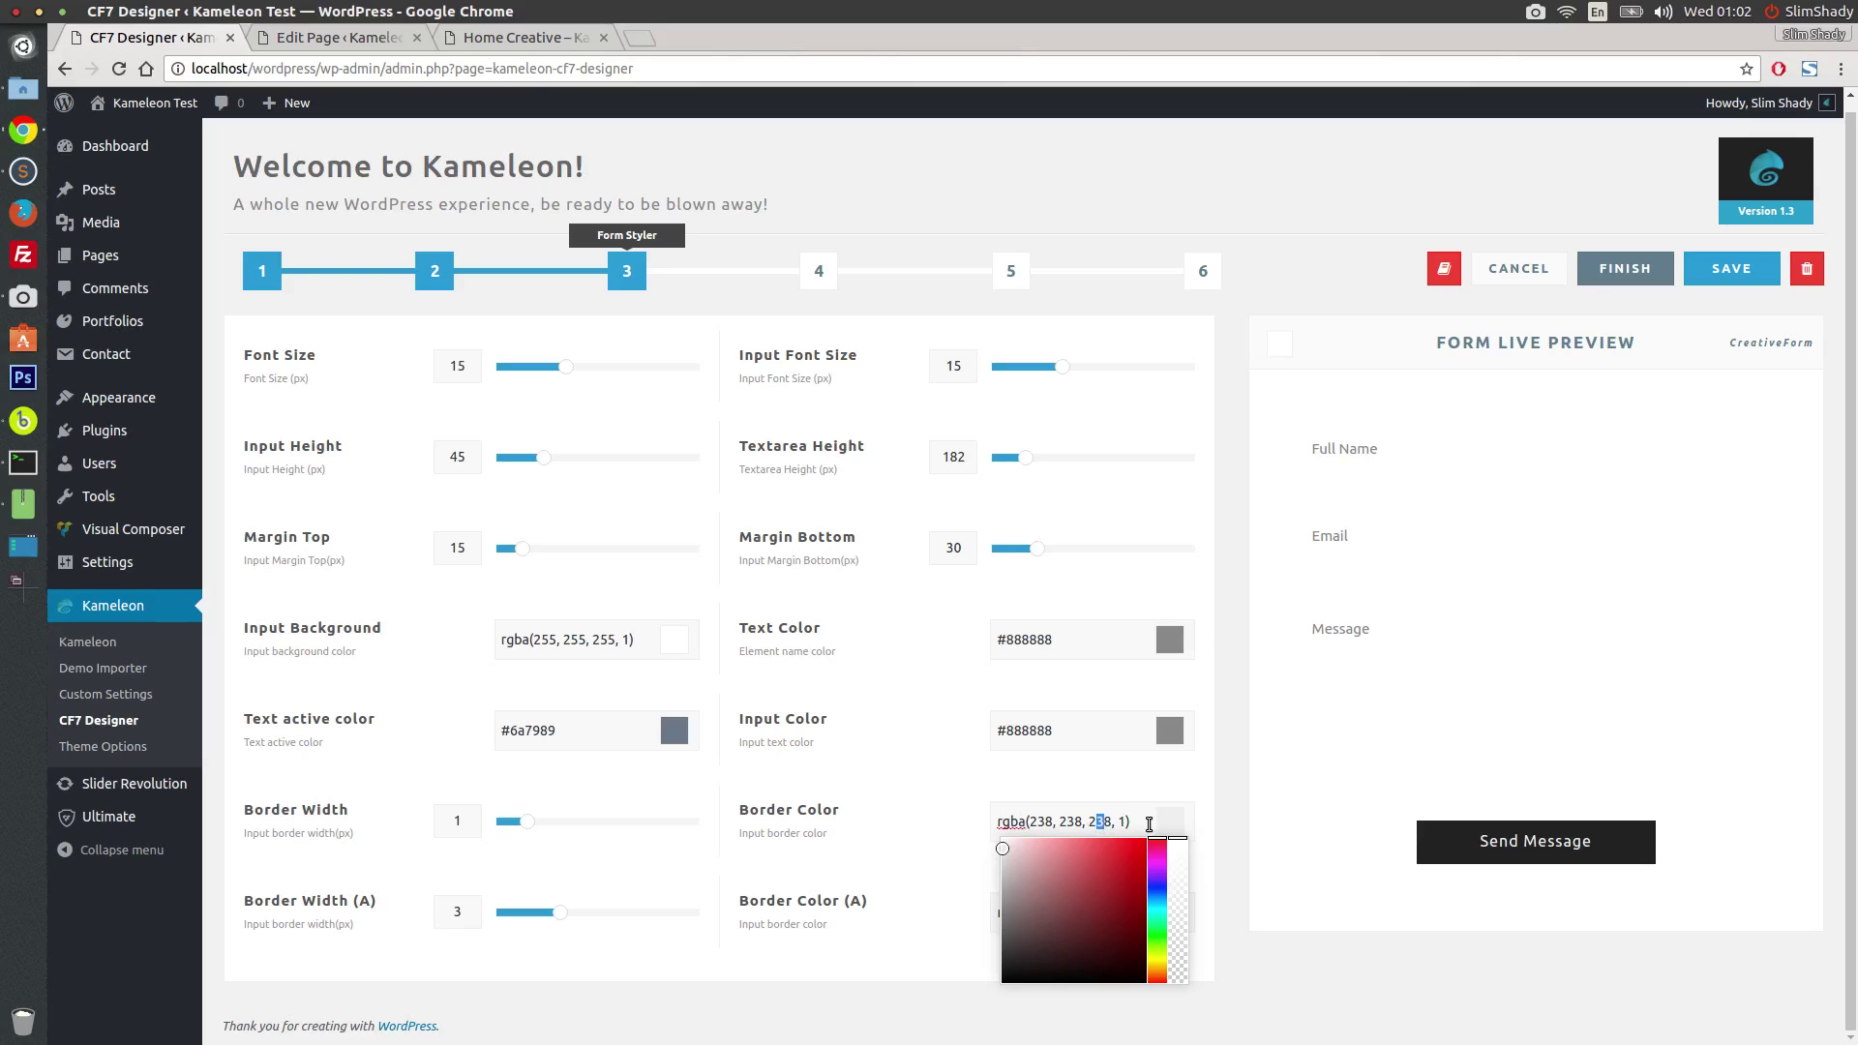
{"action": "left_click_drag", "start_coordinate": [1132, 827], "coordinate": [979, 827]}
{"action": "left_click_drag", "start_coordinate": [1111, 869], "coordinate": [973, 863]}
{"action": "left_click", "coordinate": [945, 788]}
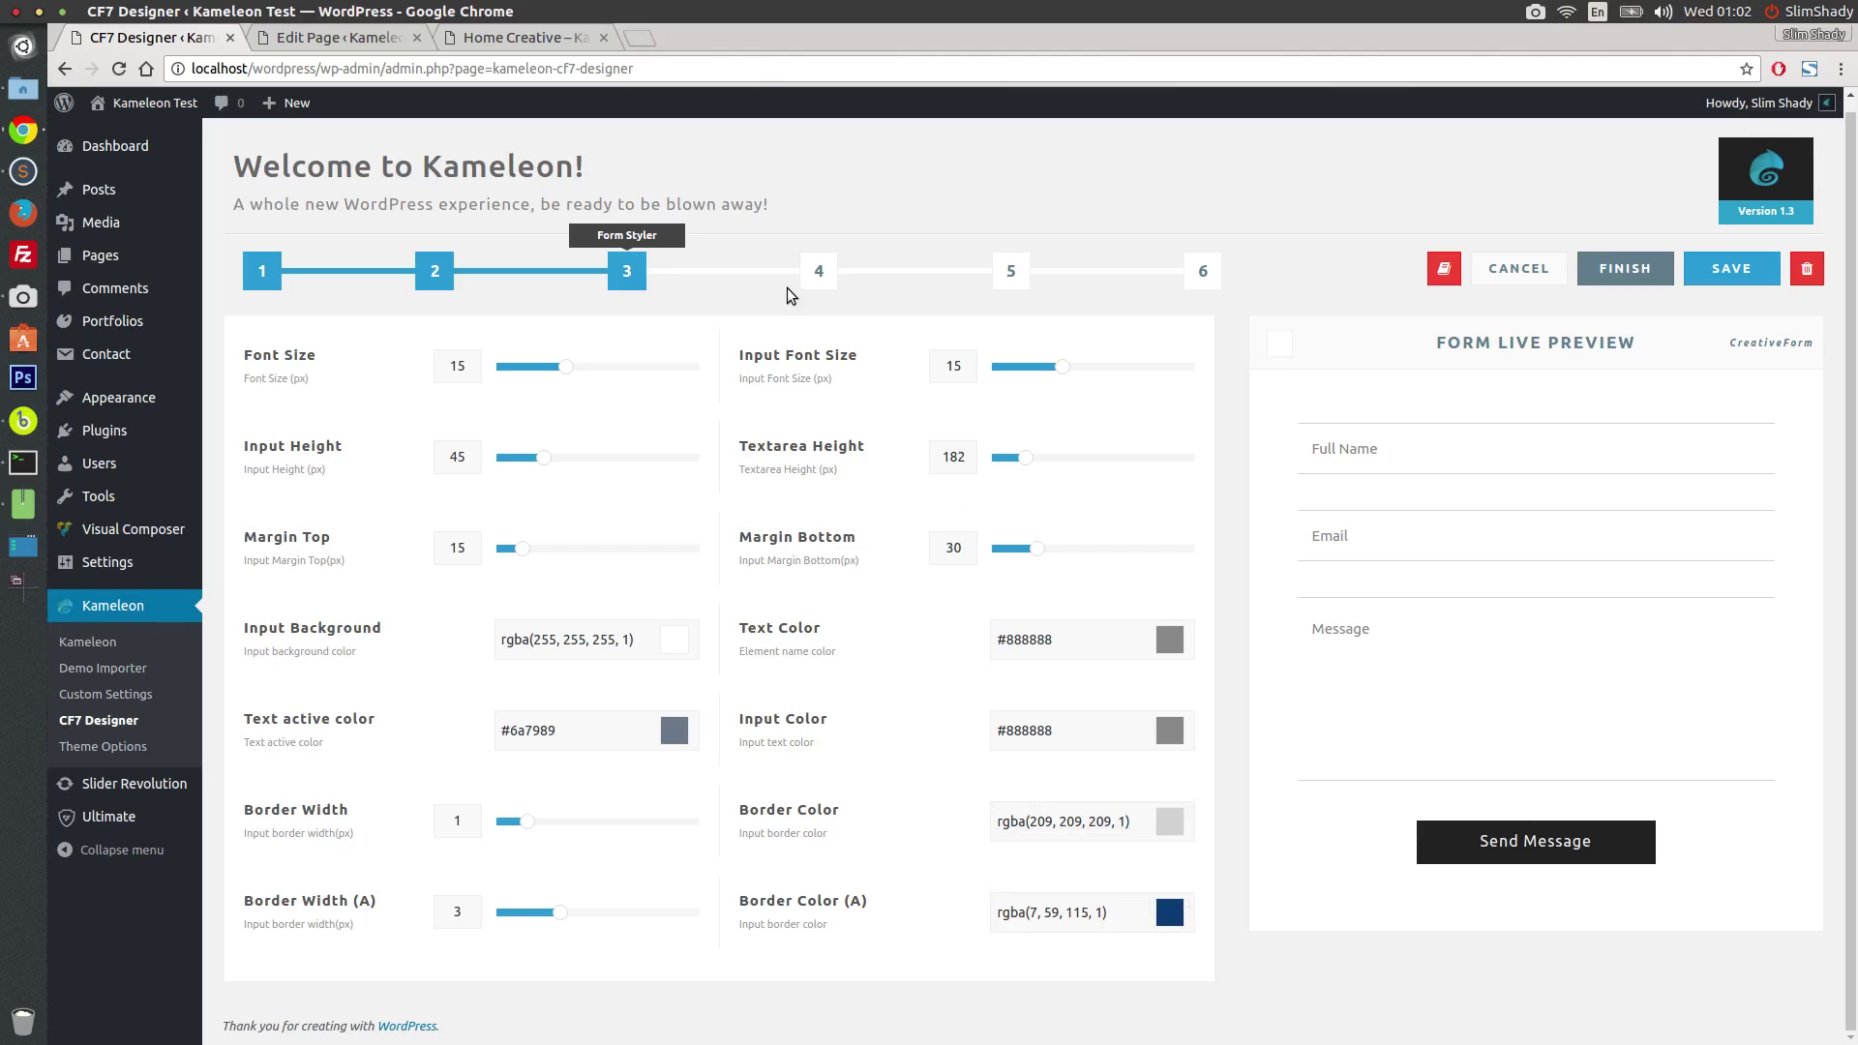
Step: Try the Rotate Bottom, Push Bottom and Fill Right submit button styles in the live preview
{"action": "left_click", "coordinate": [813, 278]}
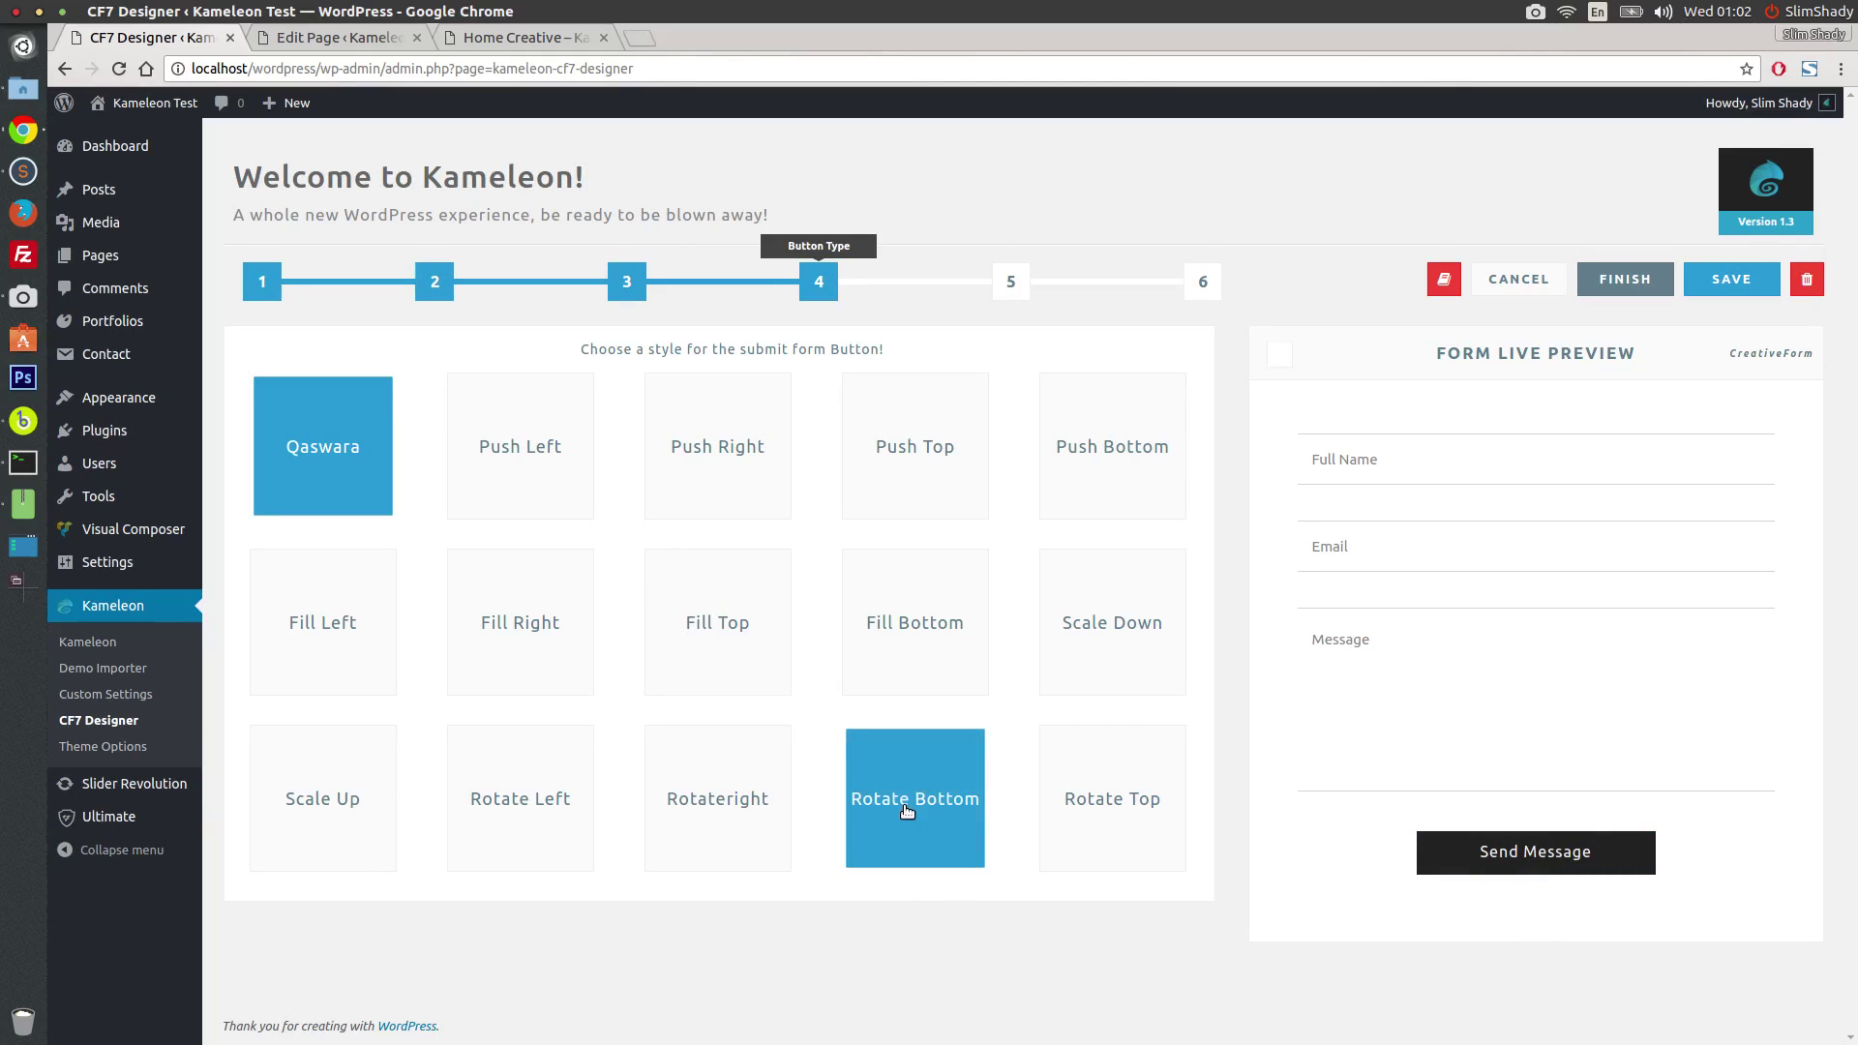
{"action": "left_click", "coordinate": [943, 840]}
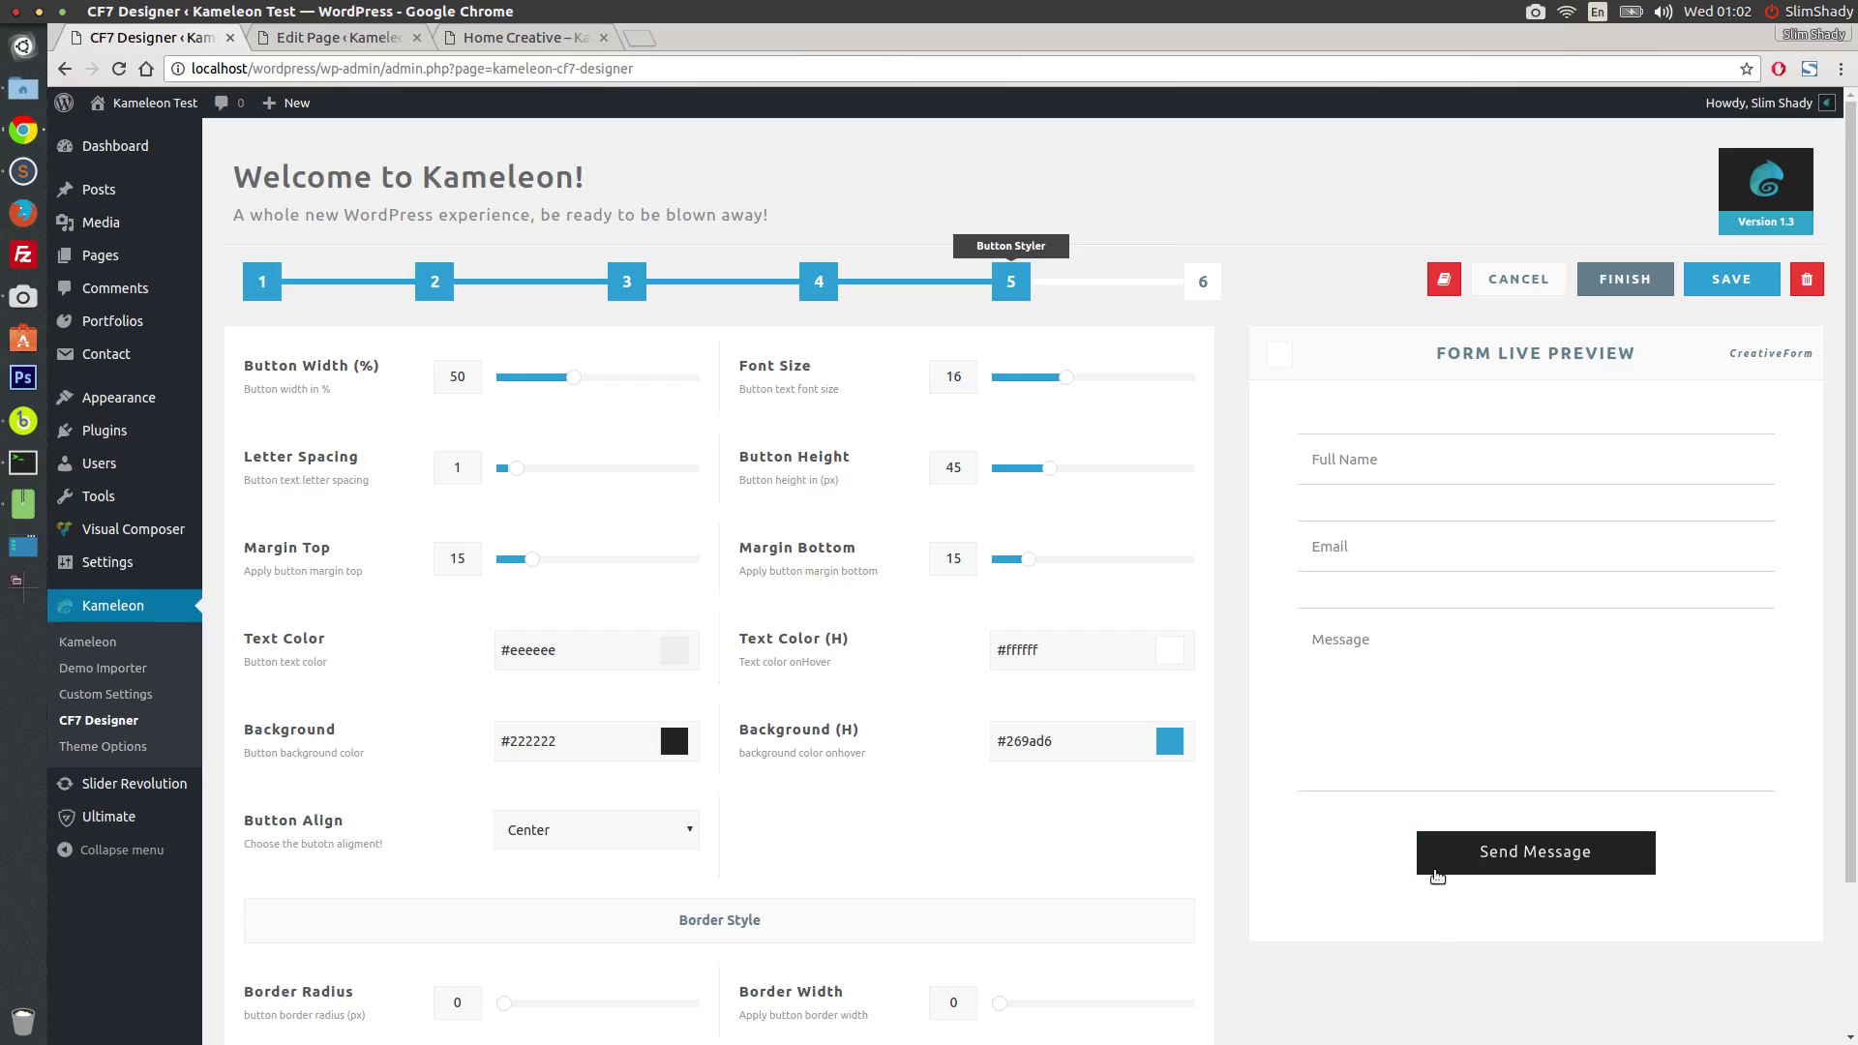
{"action": "left_click", "coordinate": [819, 282]}
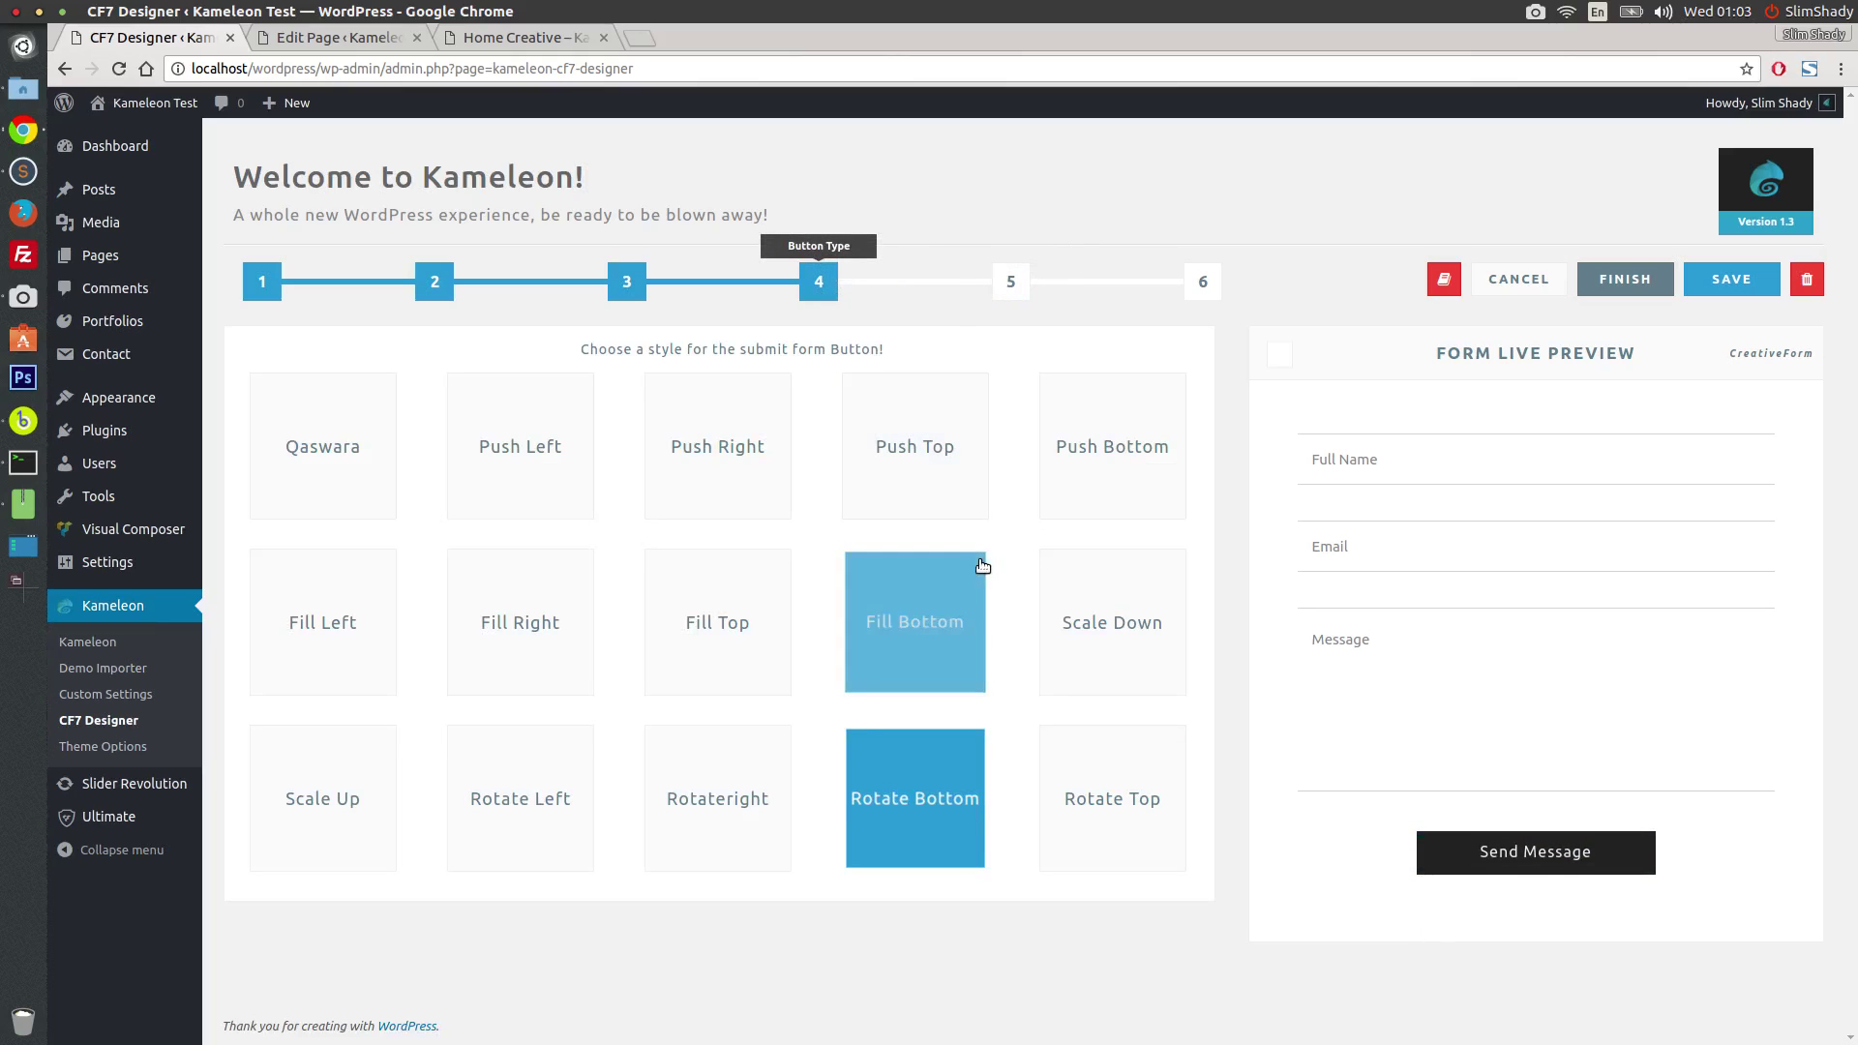
{"action": "left_click", "coordinate": [1085, 486]}
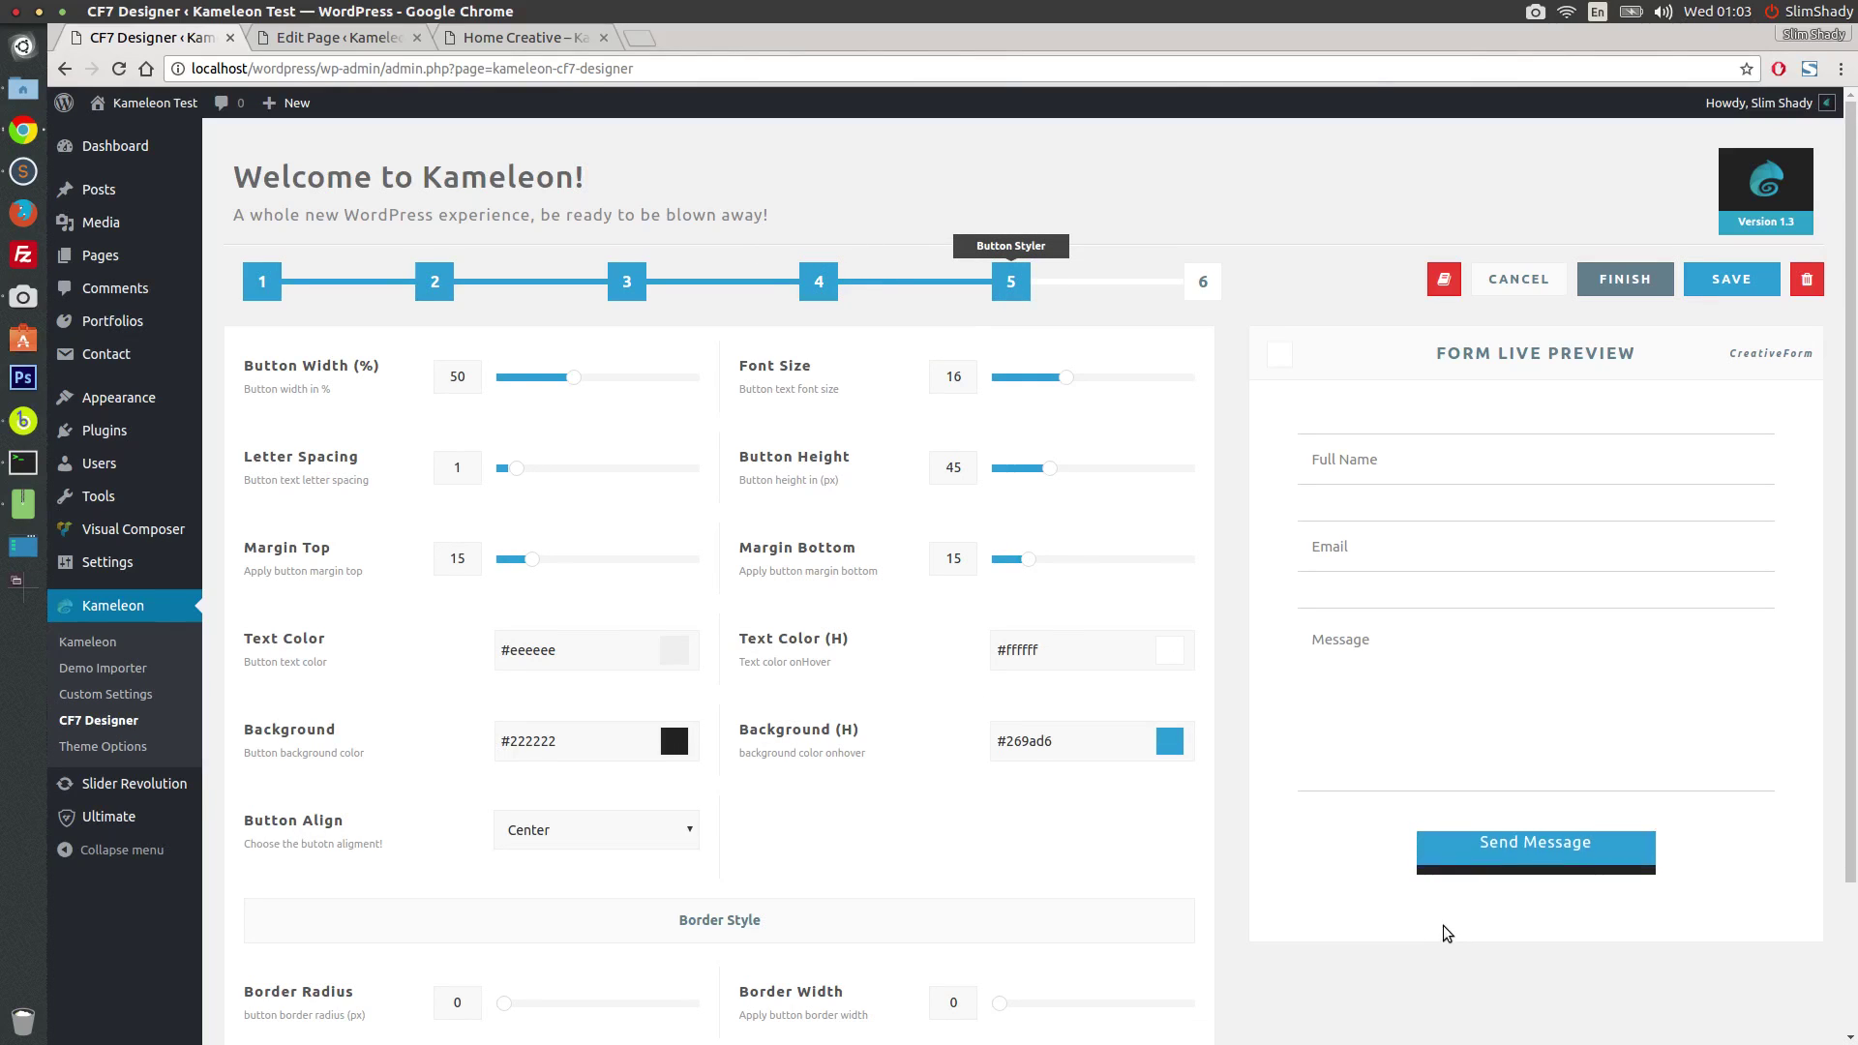
{"action": "left_click", "coordinate": [819, 282]}
{"action": "left_click", "coordinate": [540, 627]}
{"action": "left_click", "coordinate": [539, 631]}
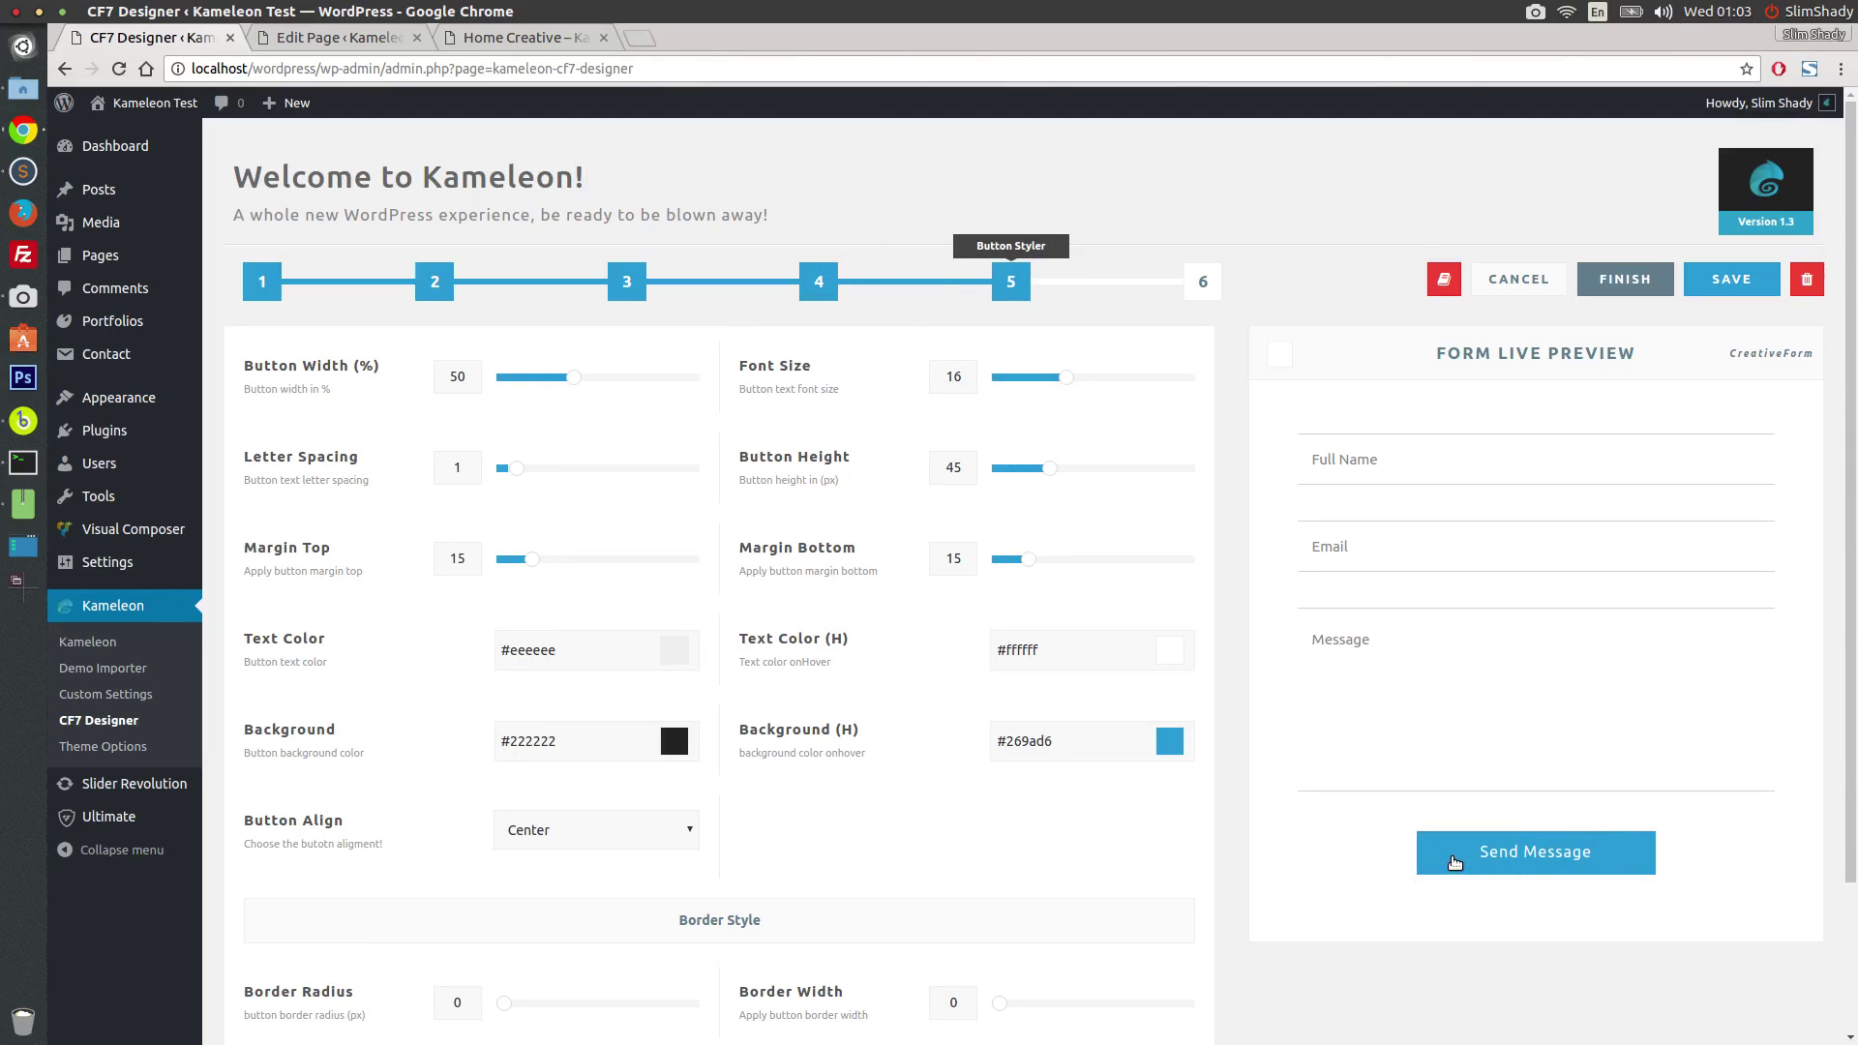
Step: Try the Rotate Top and Scale Up styles on the Send Message preview button
{"action": "left_click", "coordinate": [820, 282]}
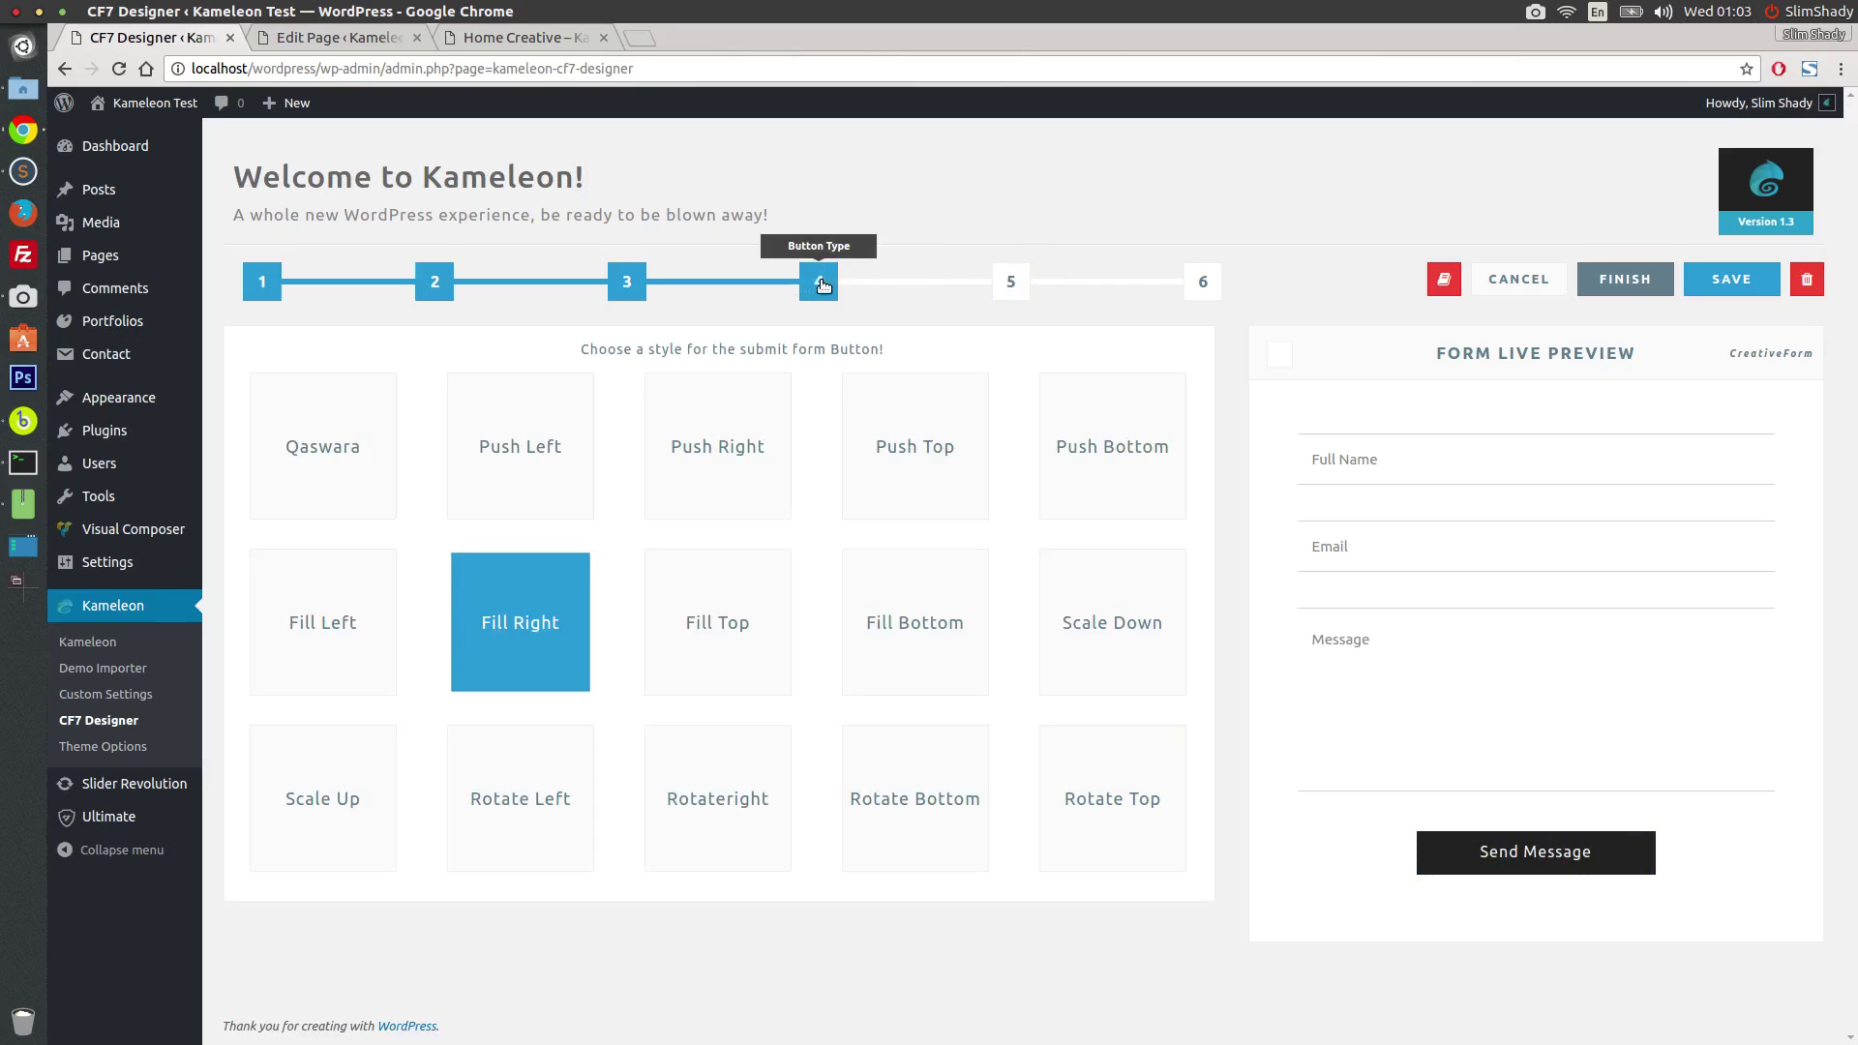
{"action": "left_click", "coordinate": [1145, 820]}
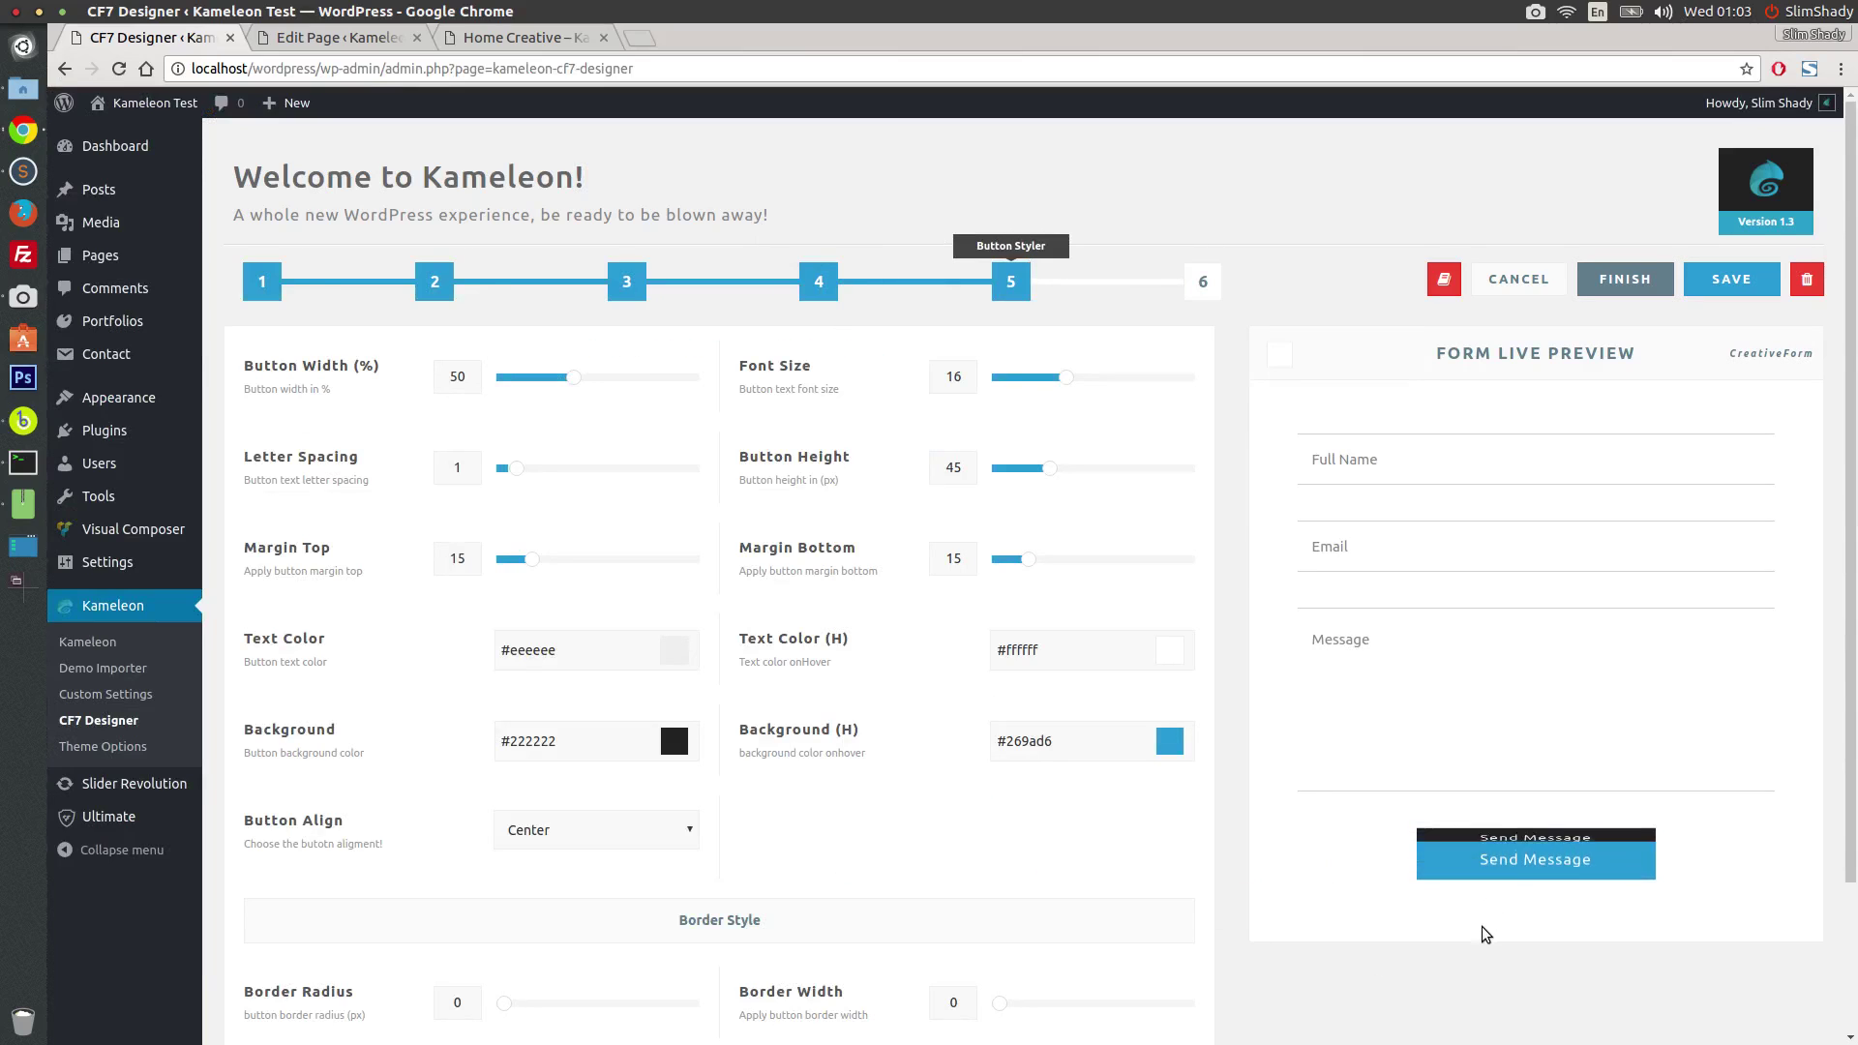
{"action": "left_click", "coordinate": [819, 281]}
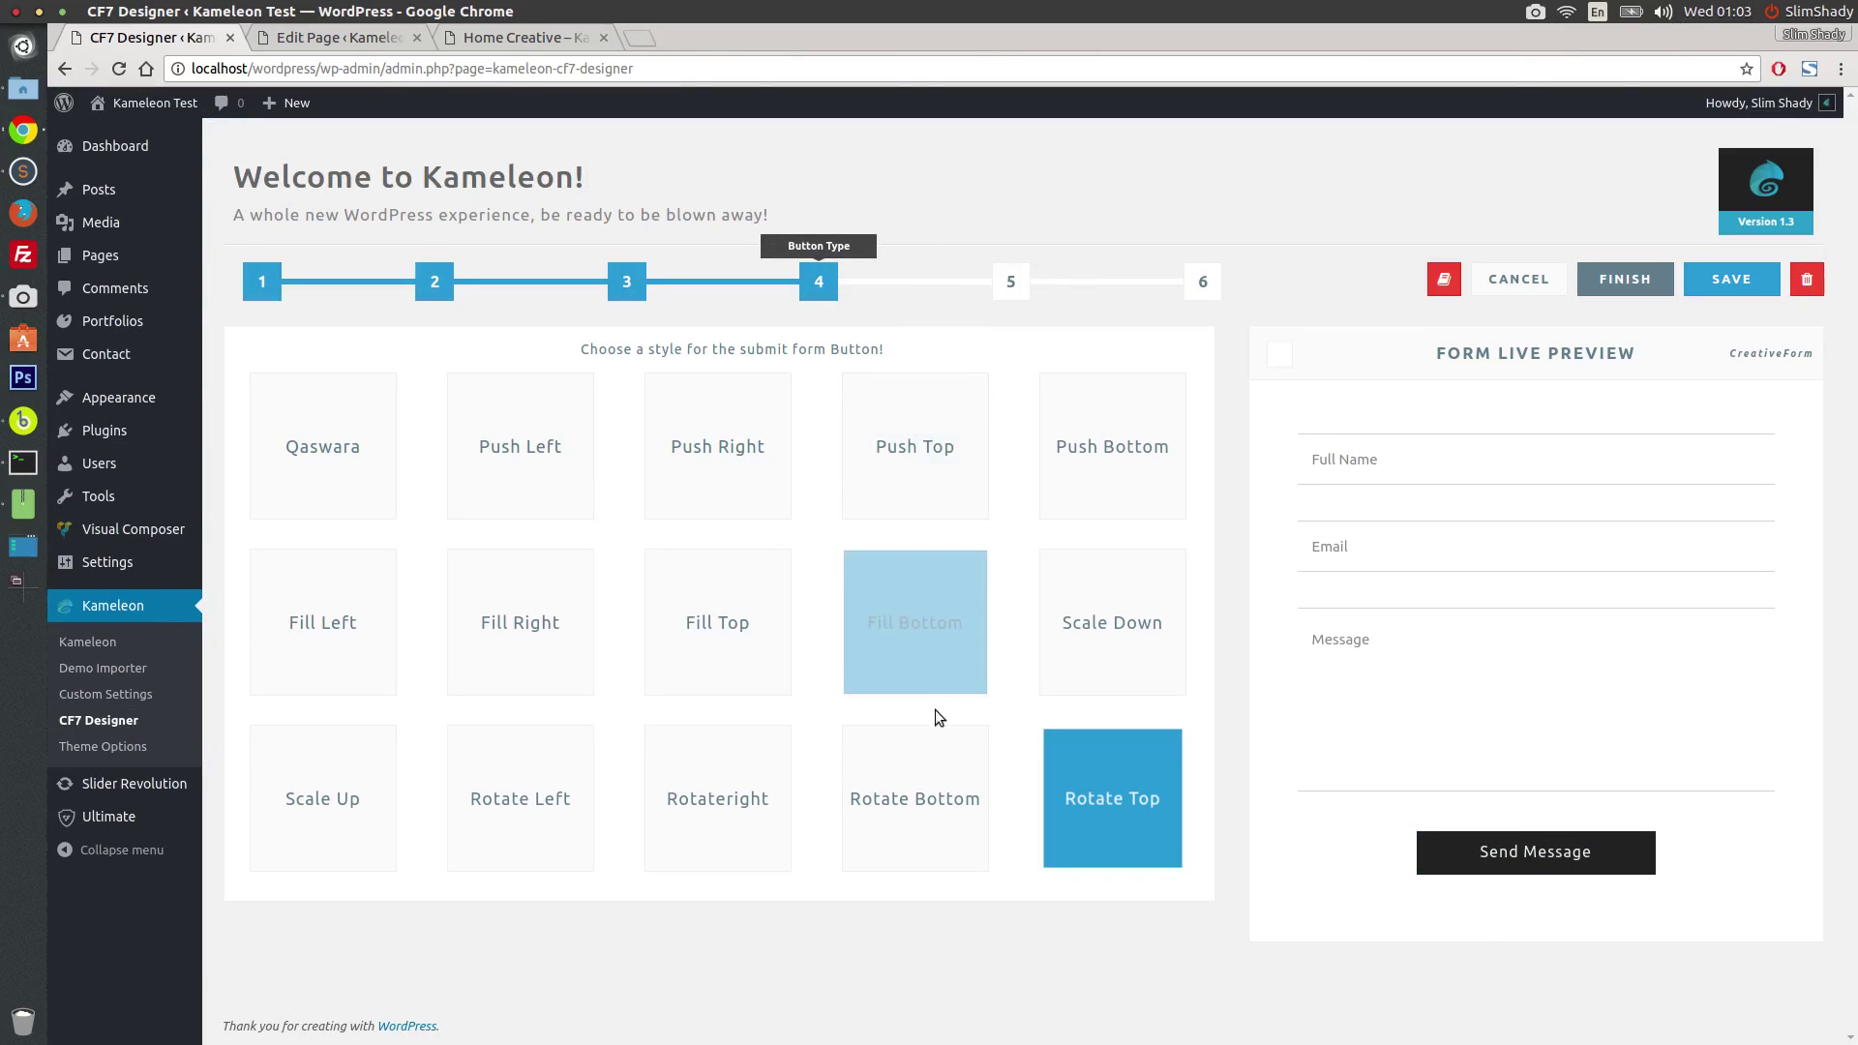
{"action": "left_click", "coordinate": [373, 800]}
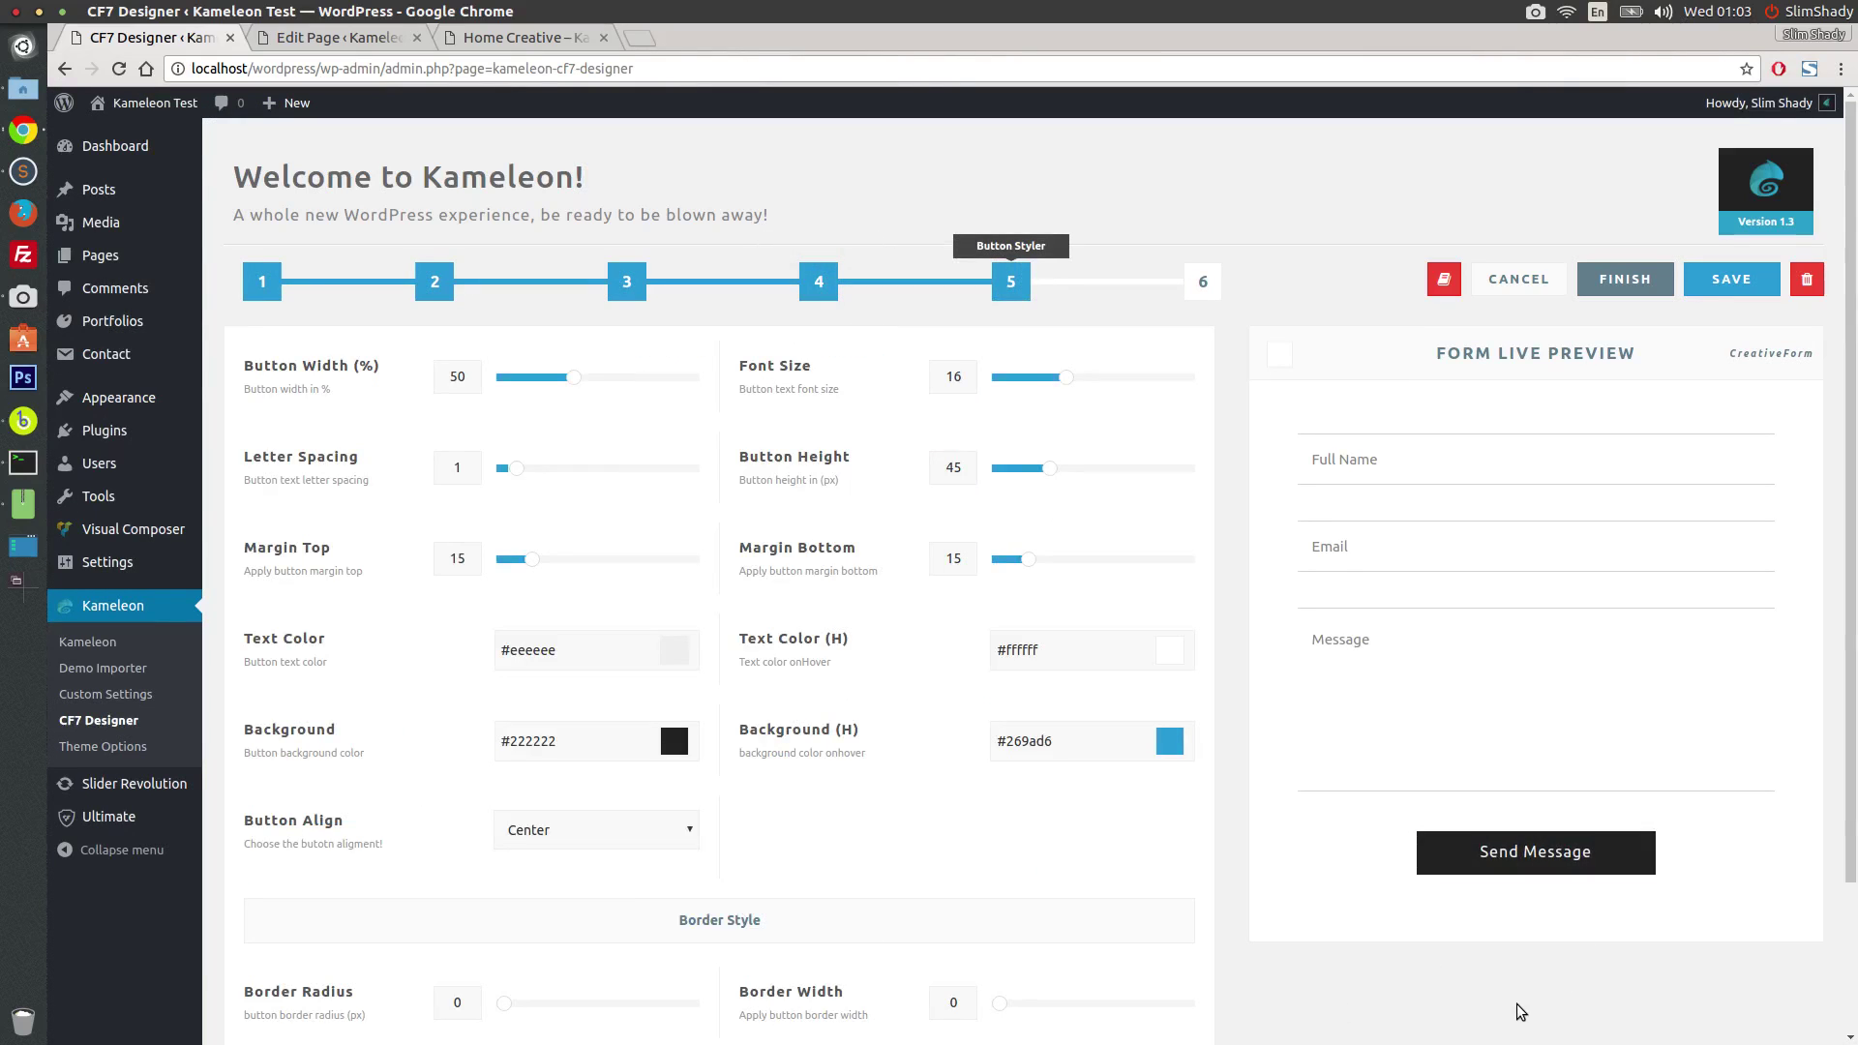
Step: Choose the Rotate Bottom style for the submit button and set Button Width to 100%
{"action": "left_click", "coordinate": [819, 282]}
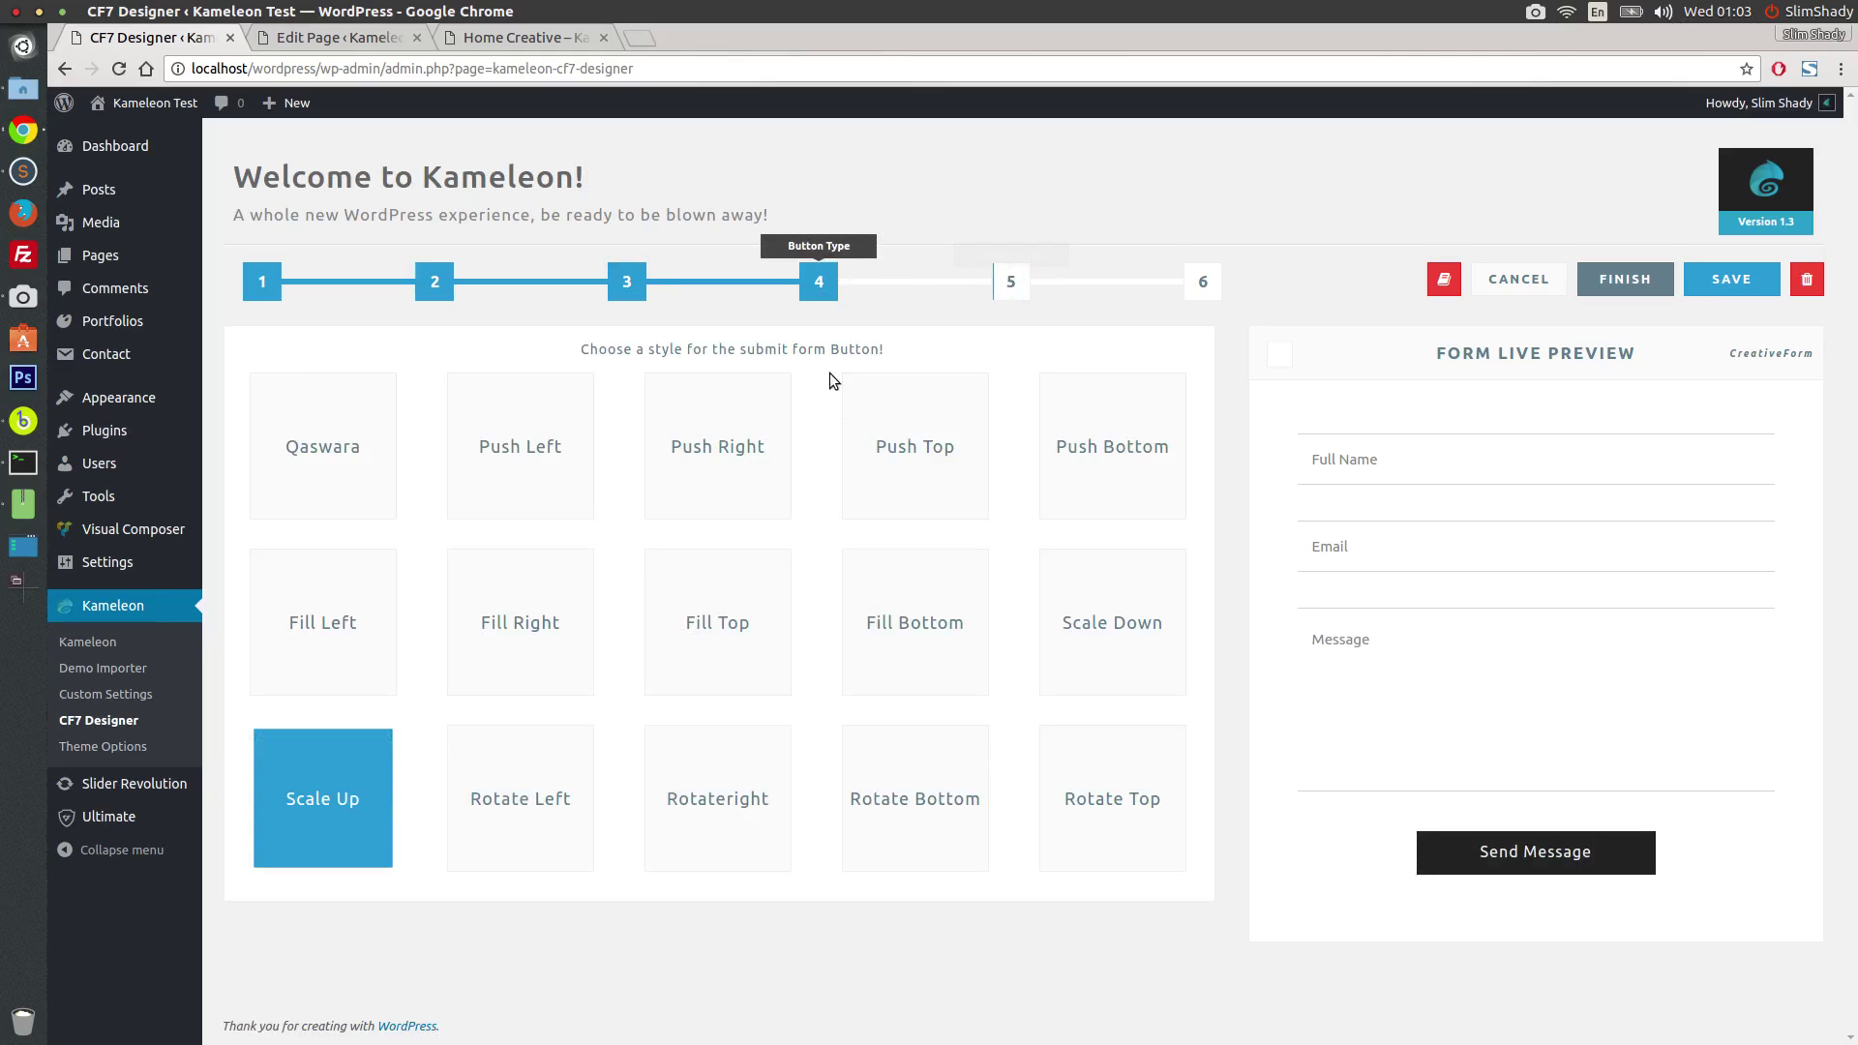
{"action": "left_click", "coordinate": [902, 779]}
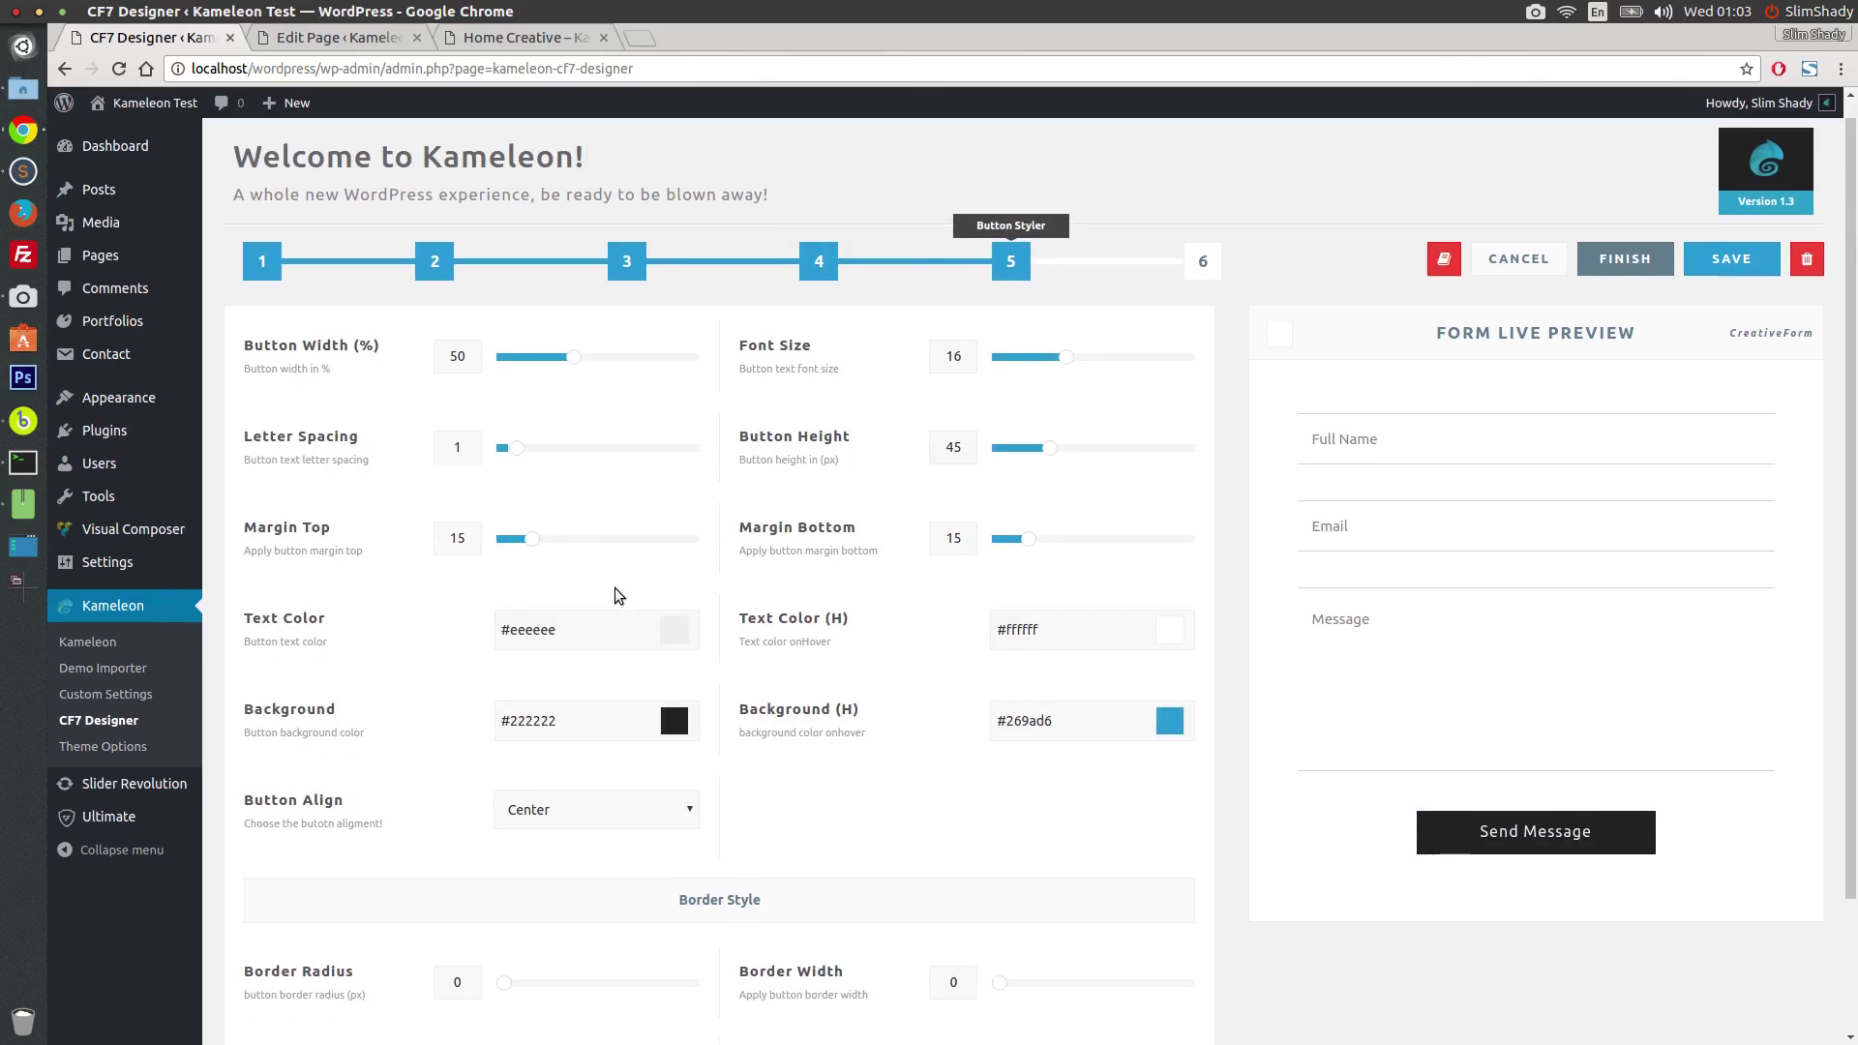
{"action": "scroll", "coordinate": [614, 588], "scroll_direction": "down", "scroll_amount": 3}
{"action": "left_click_drag", "start_coordinate": [578, 231], "coordinate": [716, 239]}
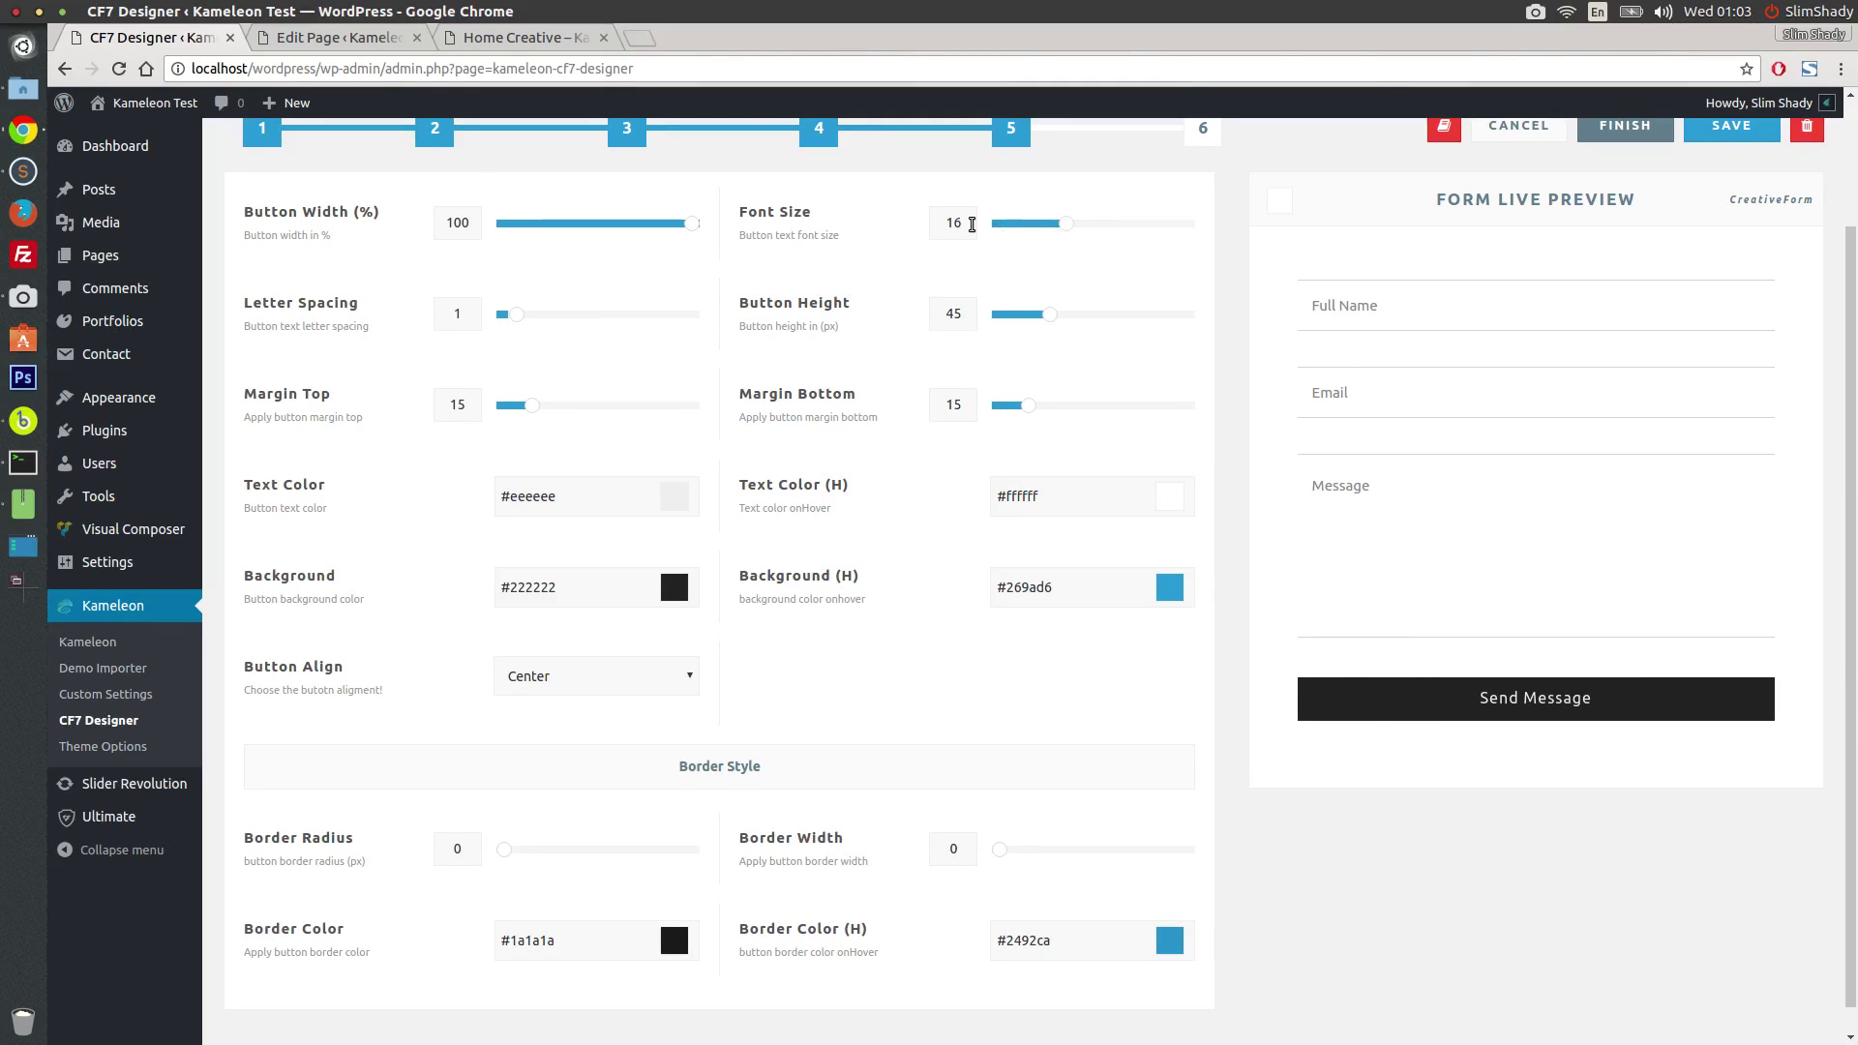
Step: Set the submit button's Font Size to 17 and Button Height to 50 px
{"action": "key", "text": "Up"}
{"action": "left_click_drag", "start_coordinate": [972, 313], "coordinate": [929, 307]}
{"action": "type", "text": "50"}
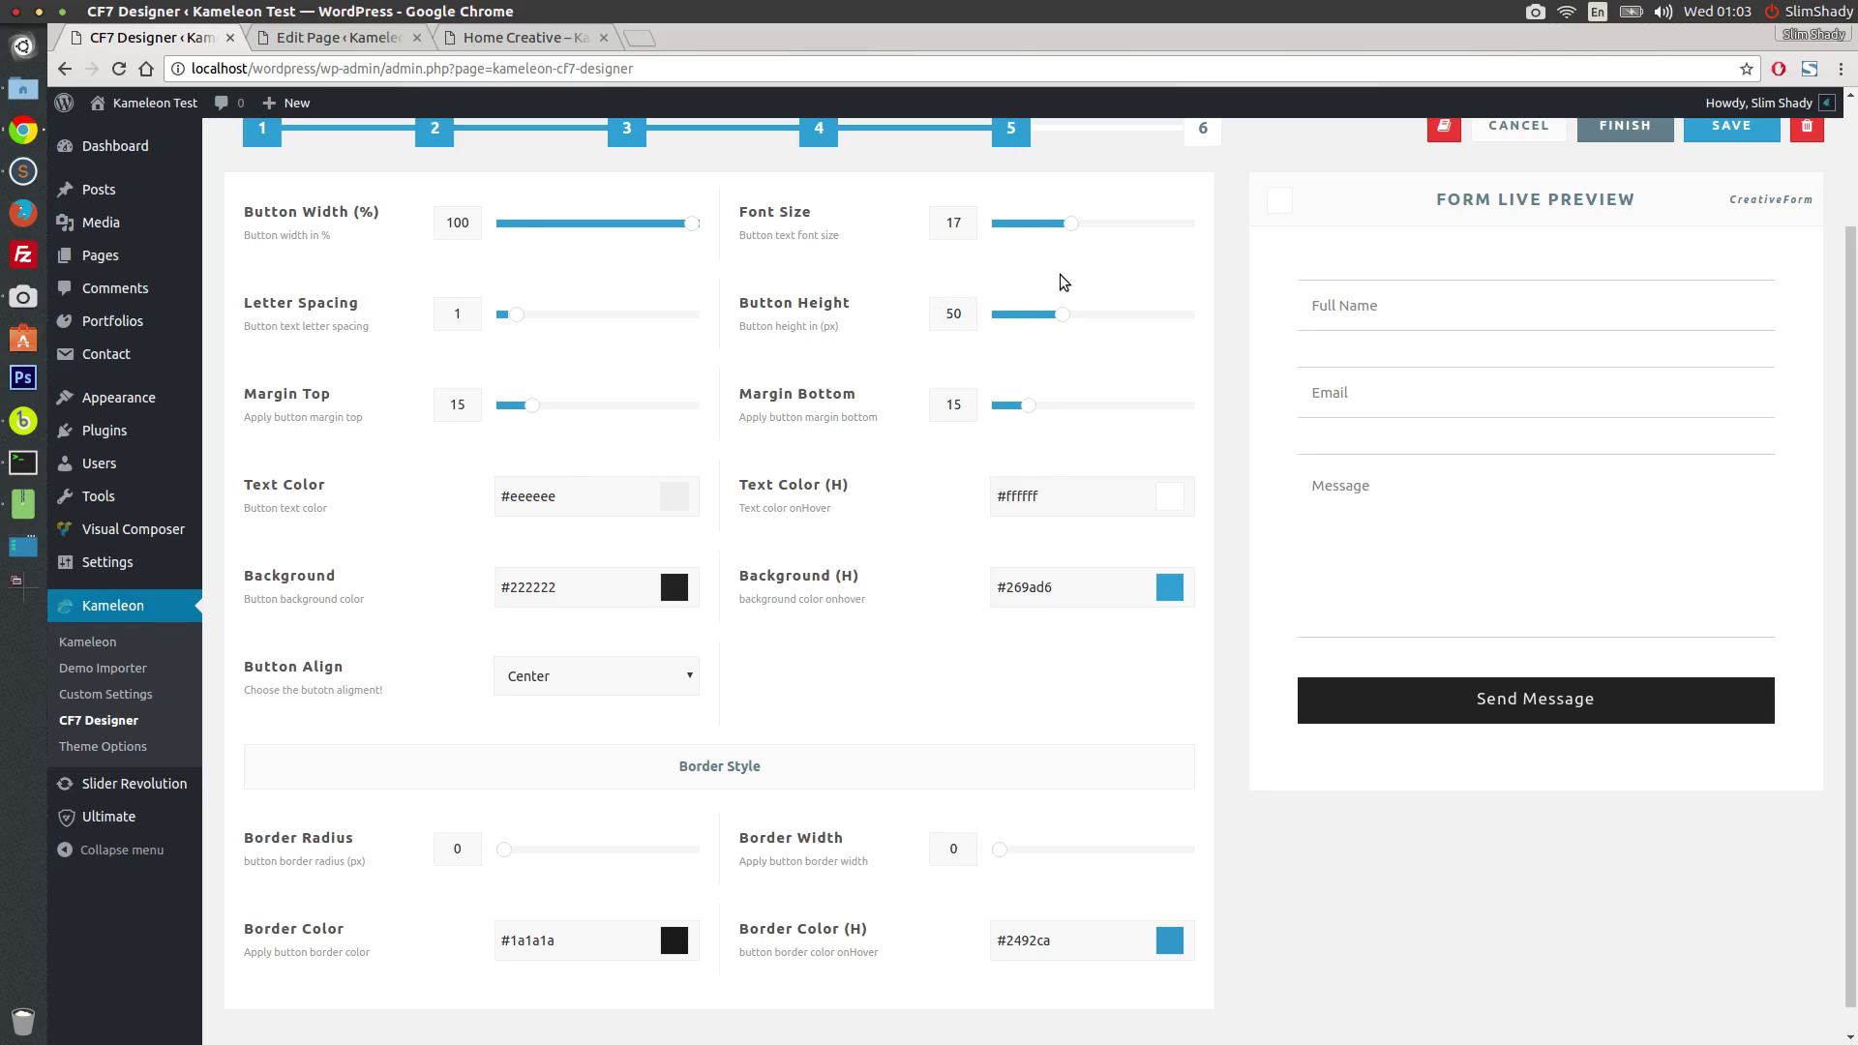
Step: Set the button's Letter Spacing to 3 and reduce both Margin Top and Margin Bottom to 0
{"action": "mouse_move", "coordinate": [514, 319]}
{"action": "left_mouse_down"}
{"action": "mouse_move", "coordinate": [559, 317]}
{"action": "mouse_move", "coordinate": [543, 319]}
{"action": "left_mouse_up"}
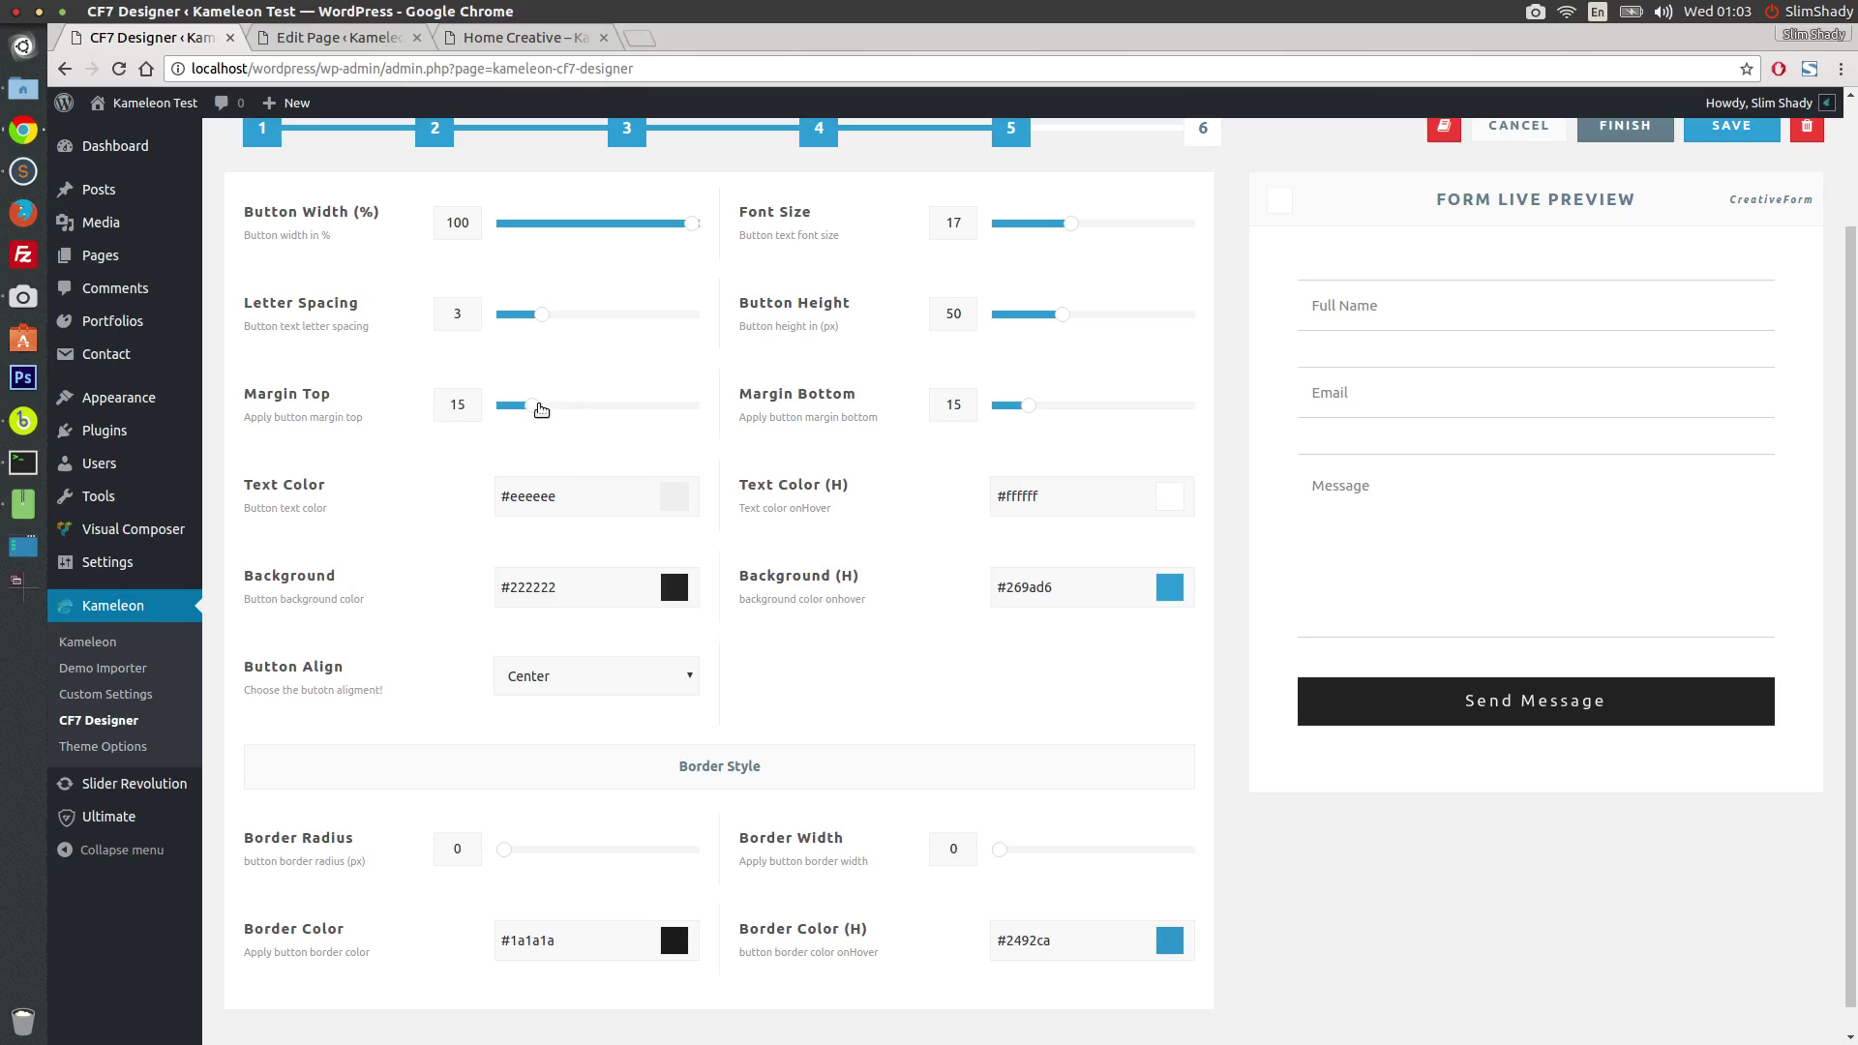
{"action": "left_click_drag", "start_coordinate": [534, 410], "coordinate": [465, 402]}
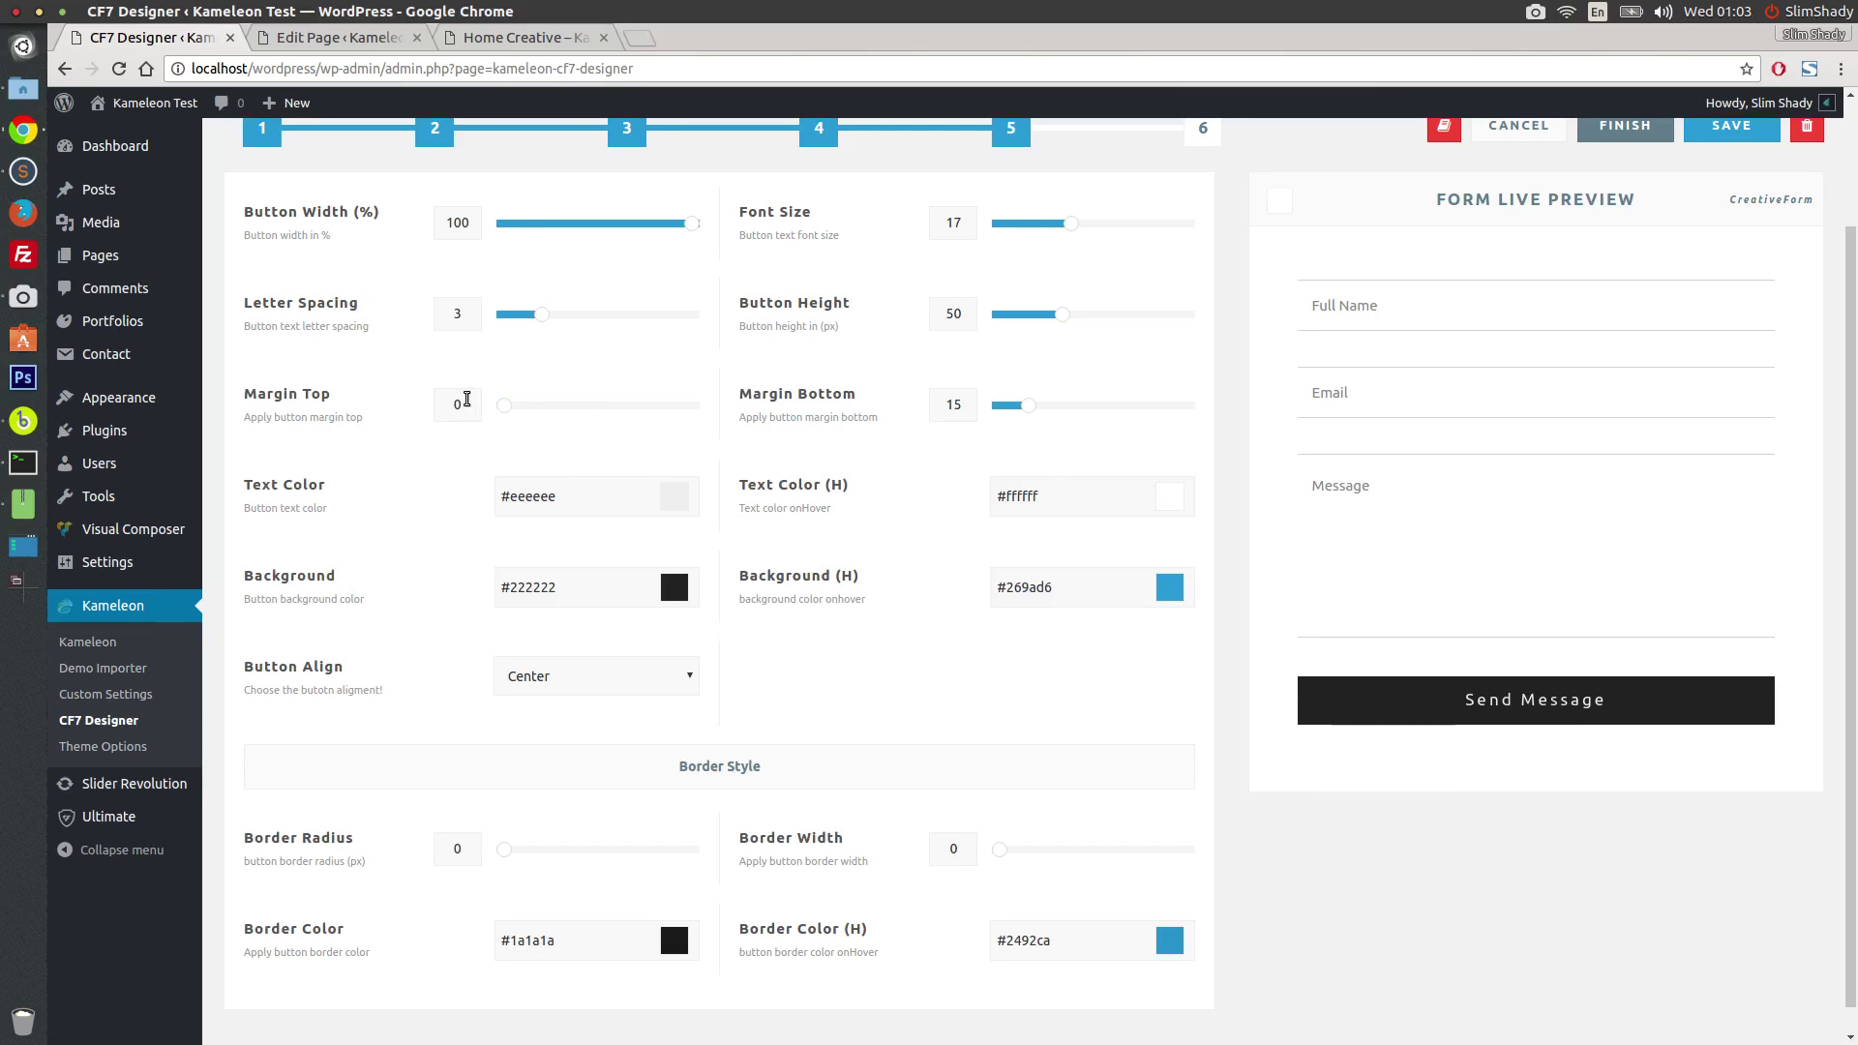
{"action": "left_click_drag", "start_coordinate": [1053, 403], "coordinate": [921, 414]}
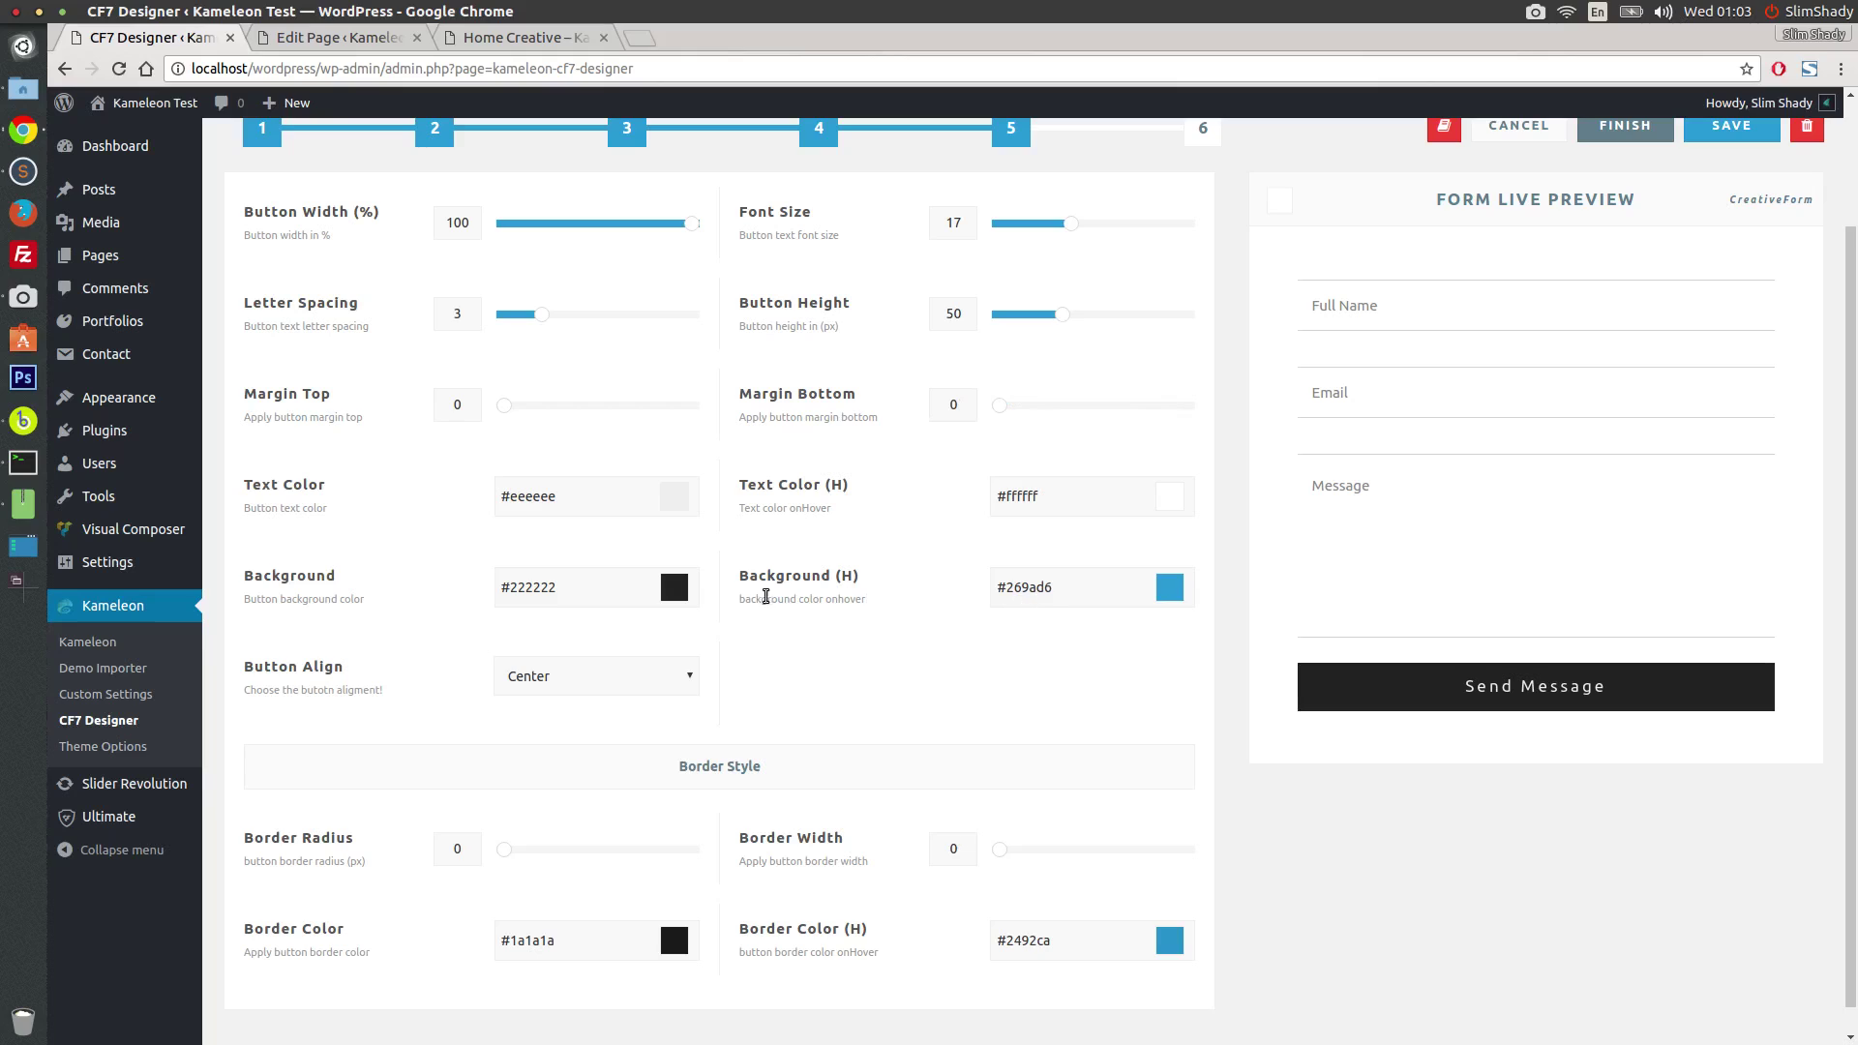
Step: Try a light grey button Background of rgba(189, 185, 185, 1)
{"action": "left_click", "coordinate": [598, 593]}
{"action": "left_click", "coordinate": [584, 630]}
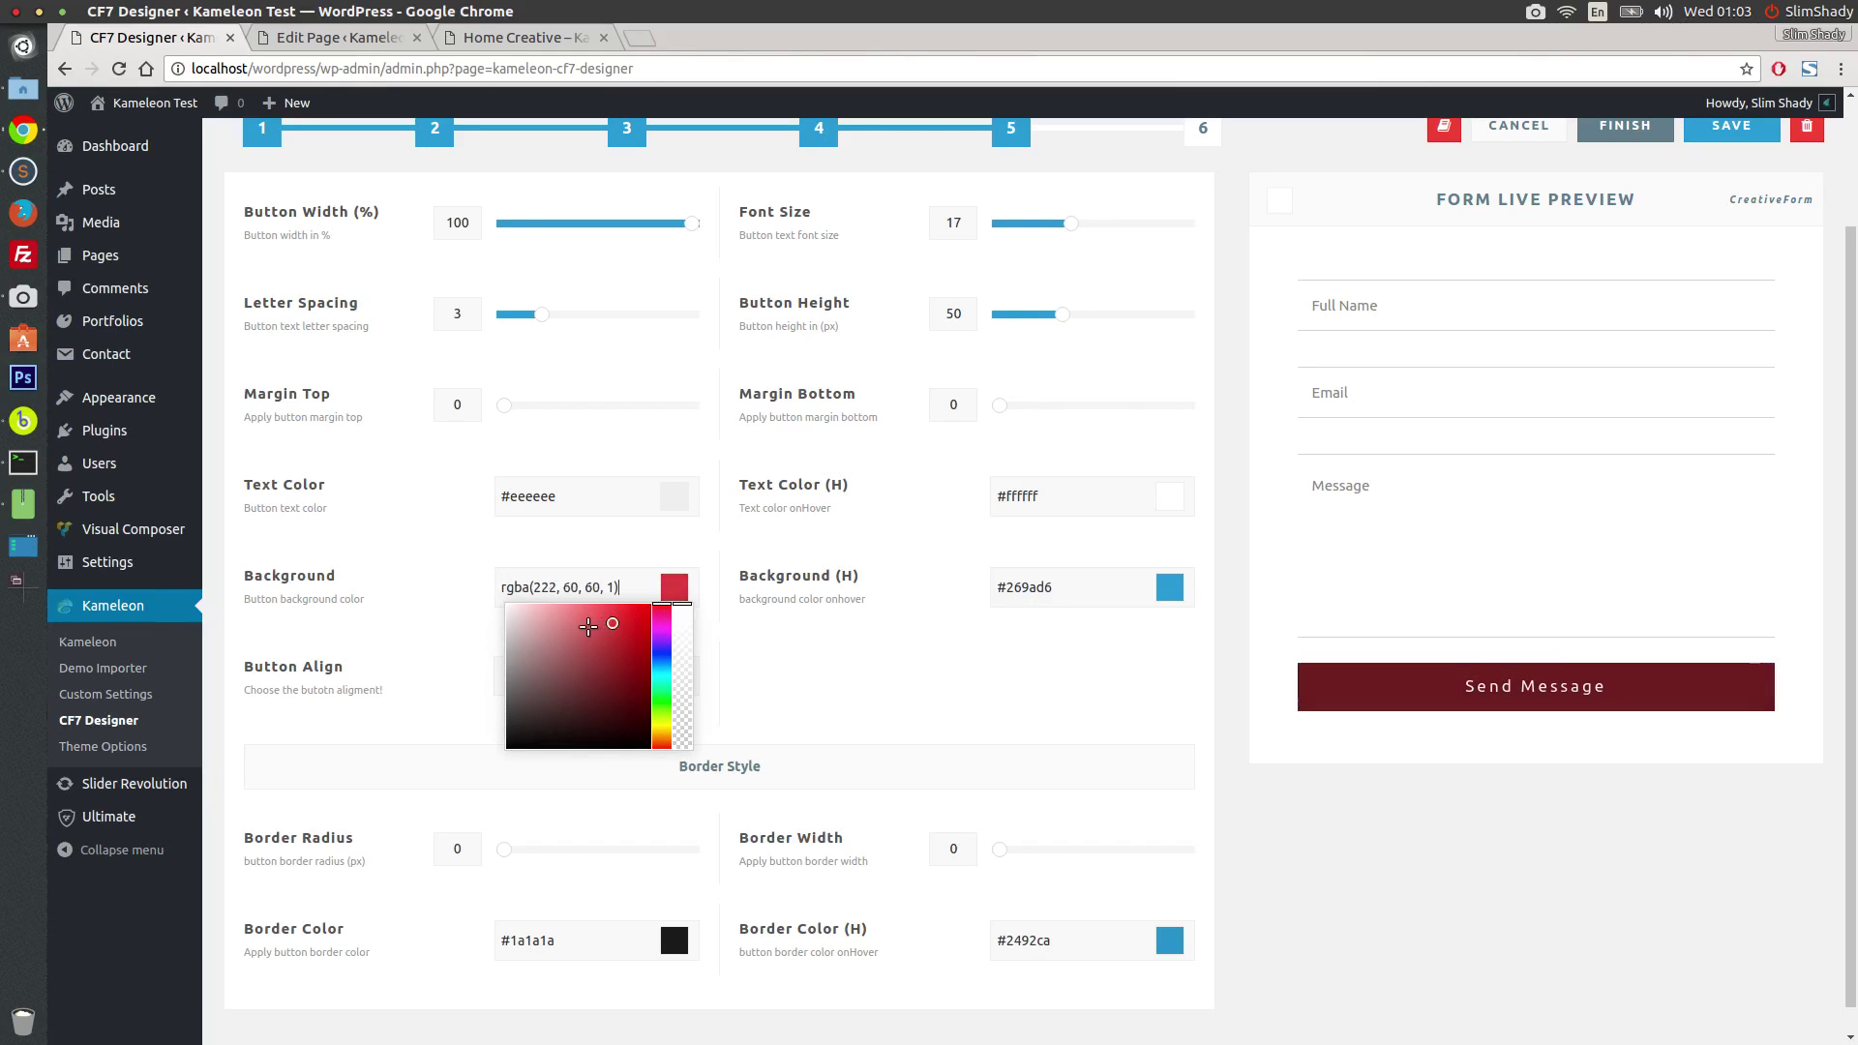
{"action": "left_click_drag", "start_coordinate": [584, 629], "coordinate": [508, 639]}
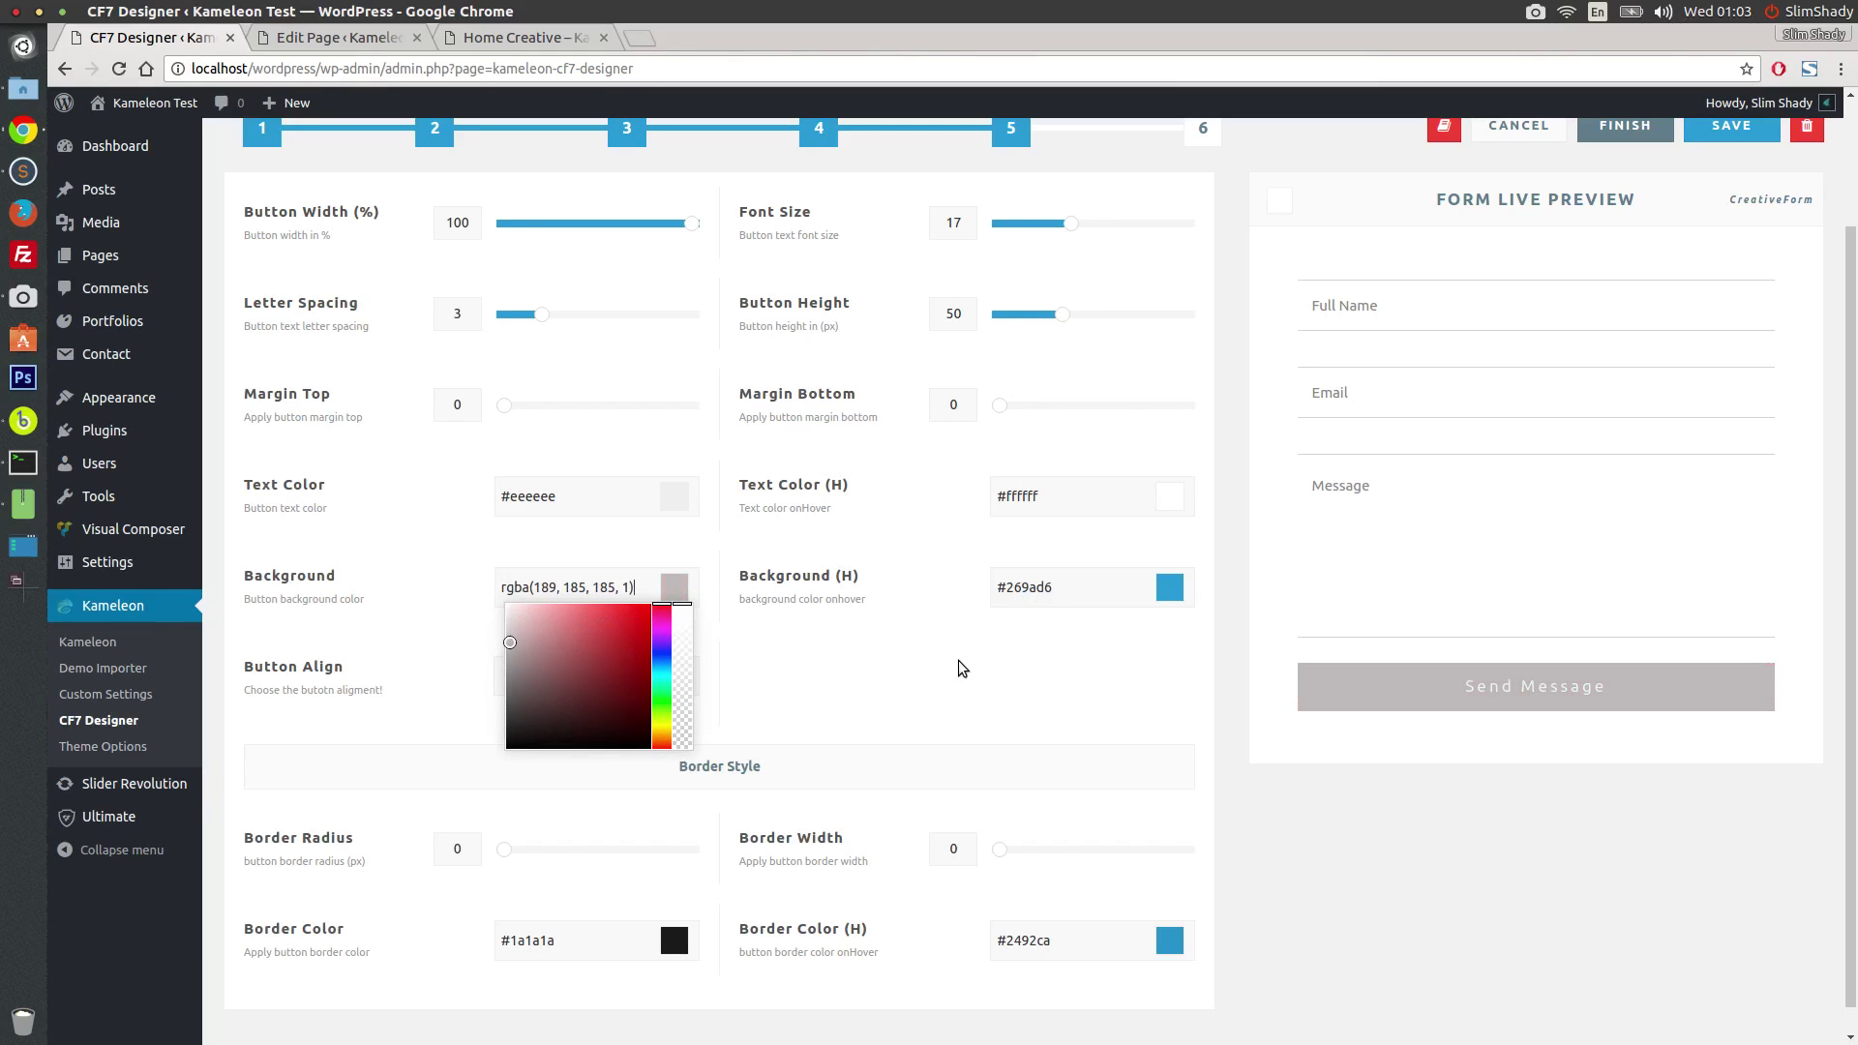
{"action": "left_click", "coordinate": [975, 654]}
Step: Try a bright green hover Background (H) of rgba(60, 255, 0, 1) for the button
{"action": "left_click", "coordinate": [1084, 595]}
{"action": "left_click_drag", "start_coordinate": [1065, 643], "coordinate": [1058, 713]}
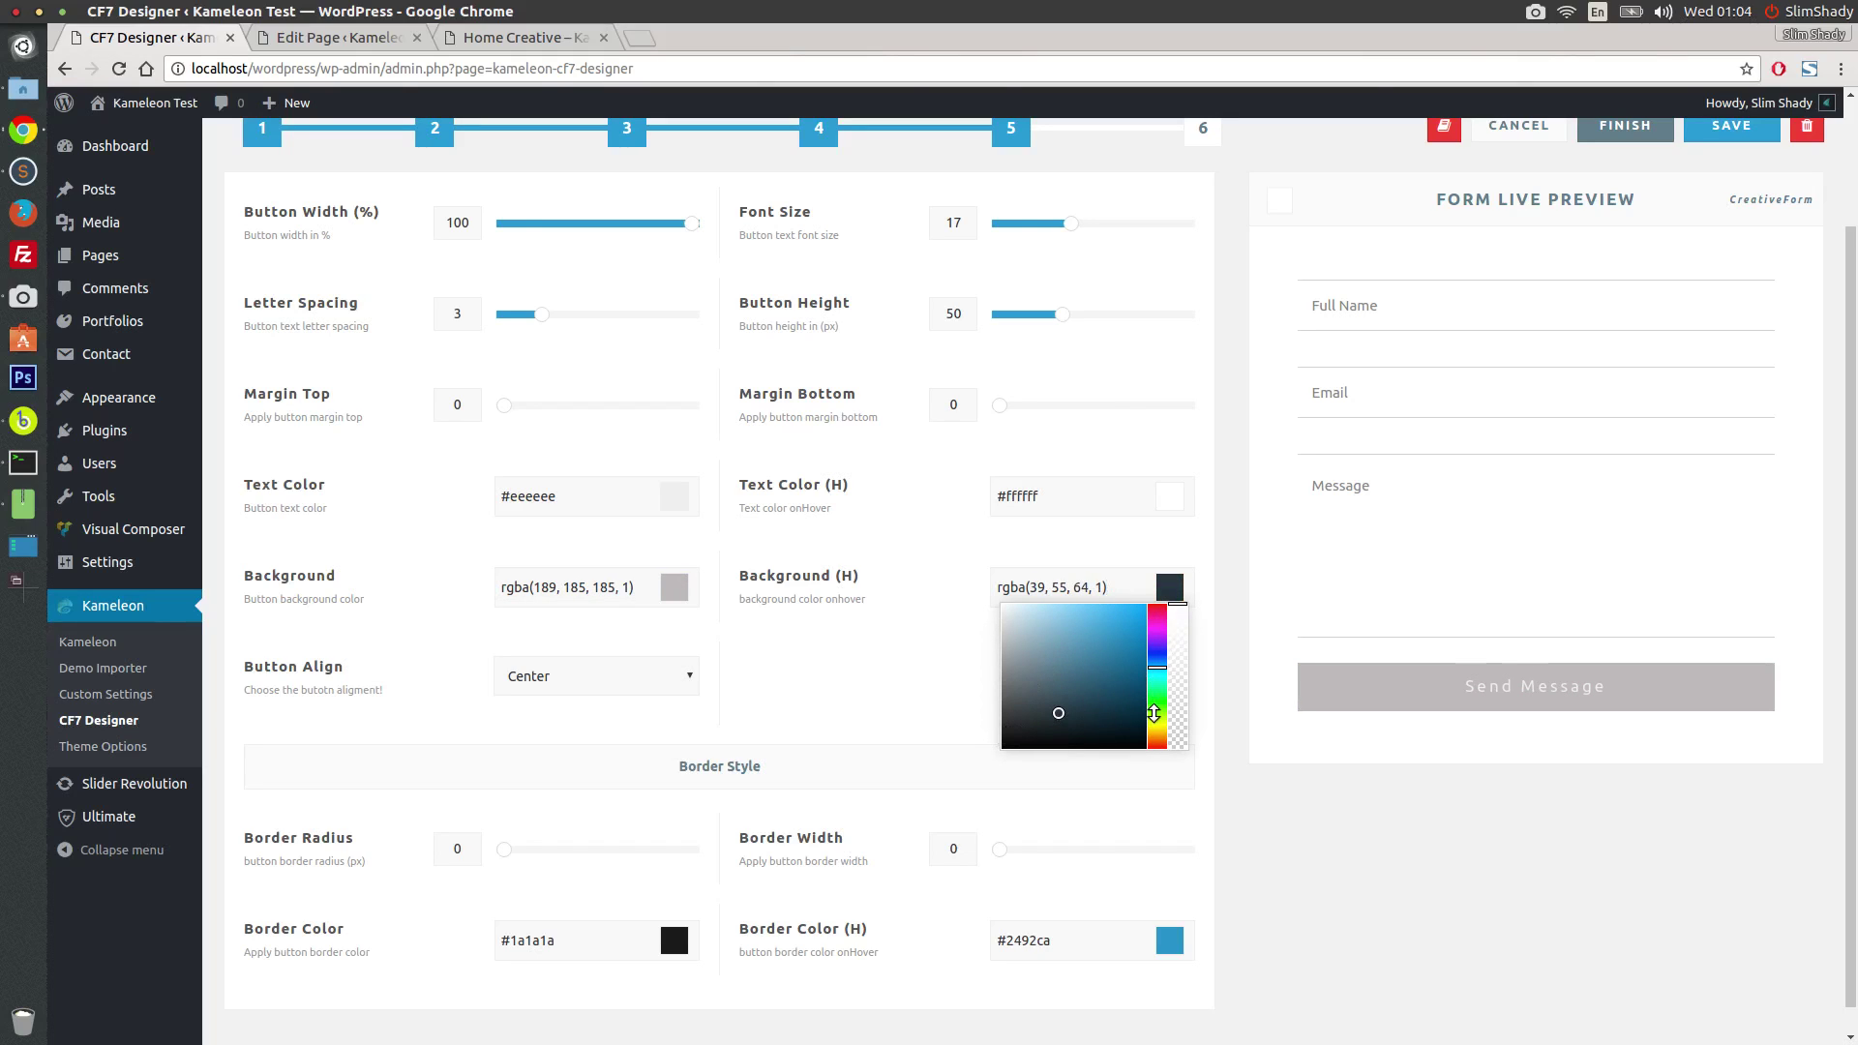
{"action": "left_click", "coordinate": [1158, 706]}
{"action": "left_click_drag", "start_coordinate": [1132, 662], "coordinate": [1147, 602]}
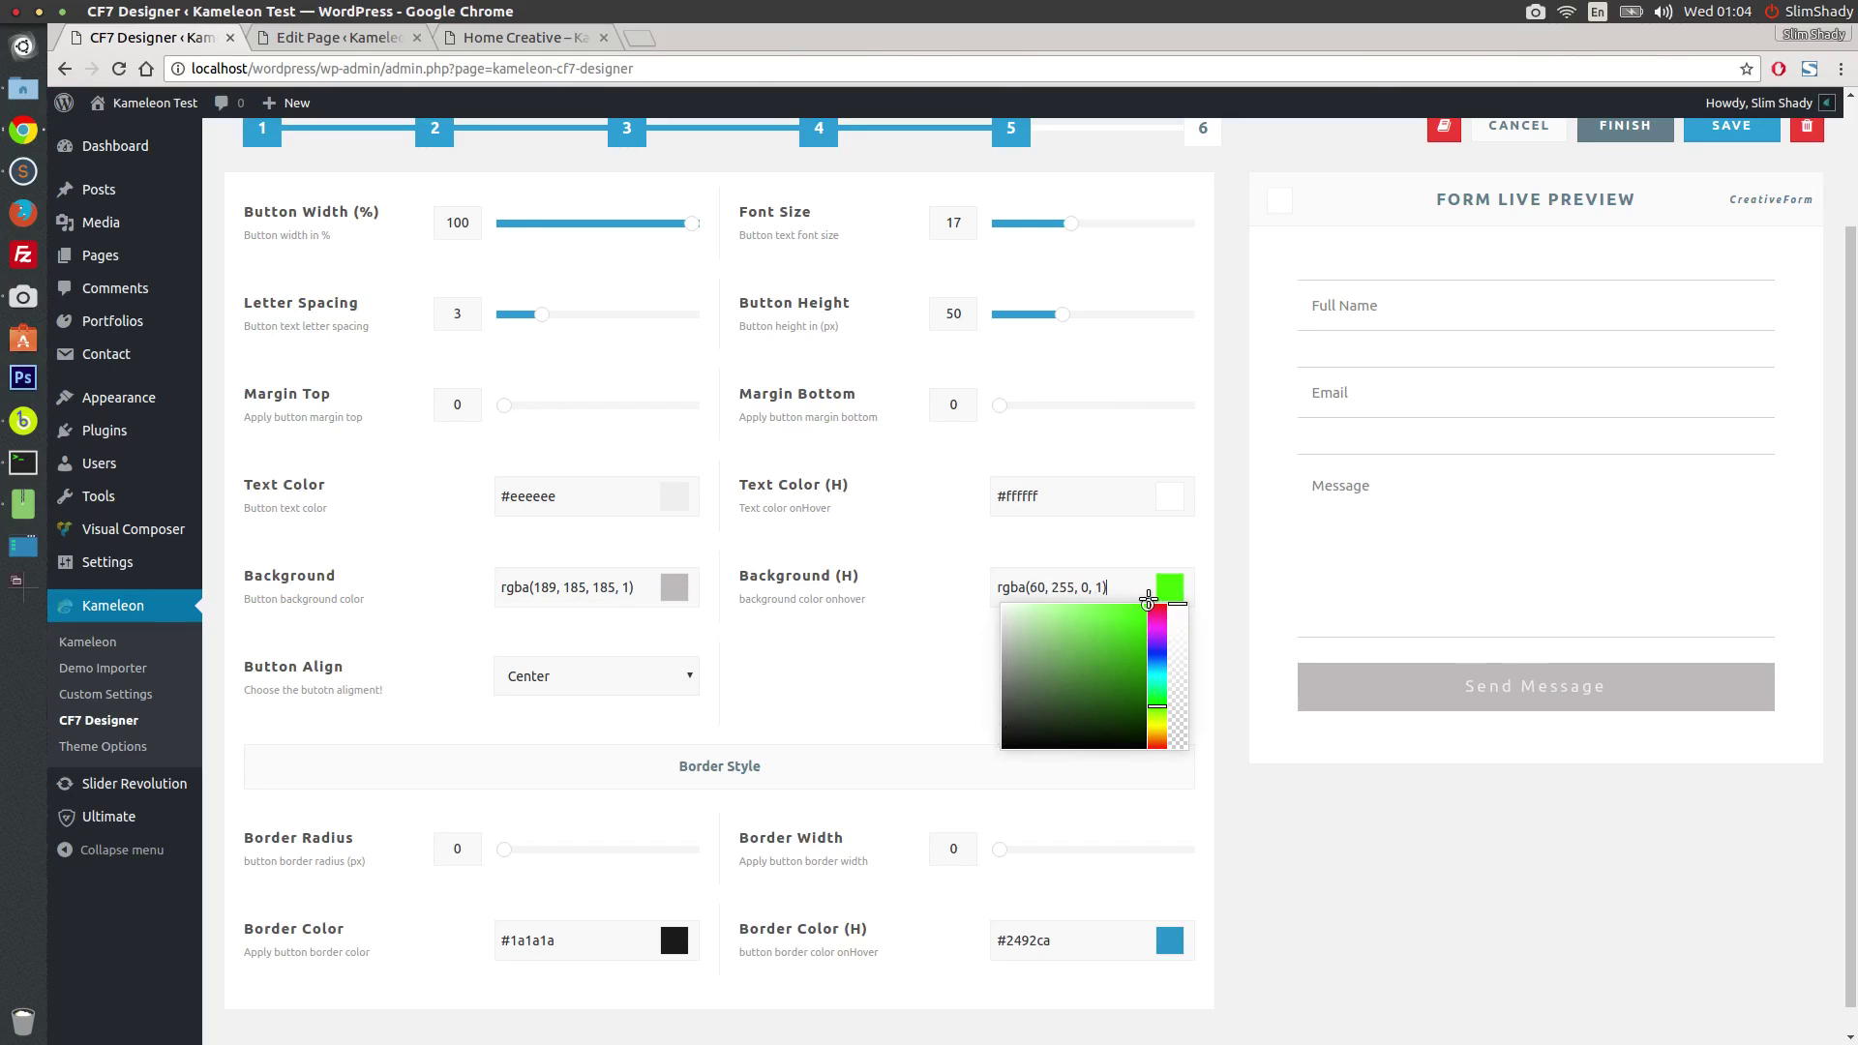
{"action": "left_click", "coordinate": [891, 664]}
Step: Try a red button Background of rgba(255, 0, 0, 1) and check the hover effect on the preview button
{"action": "left_click", "coordinate": [666, 581]}
{"action": "left_click_drag", "start_coordinate": [625, 633], "coordinate": [649, 606]}
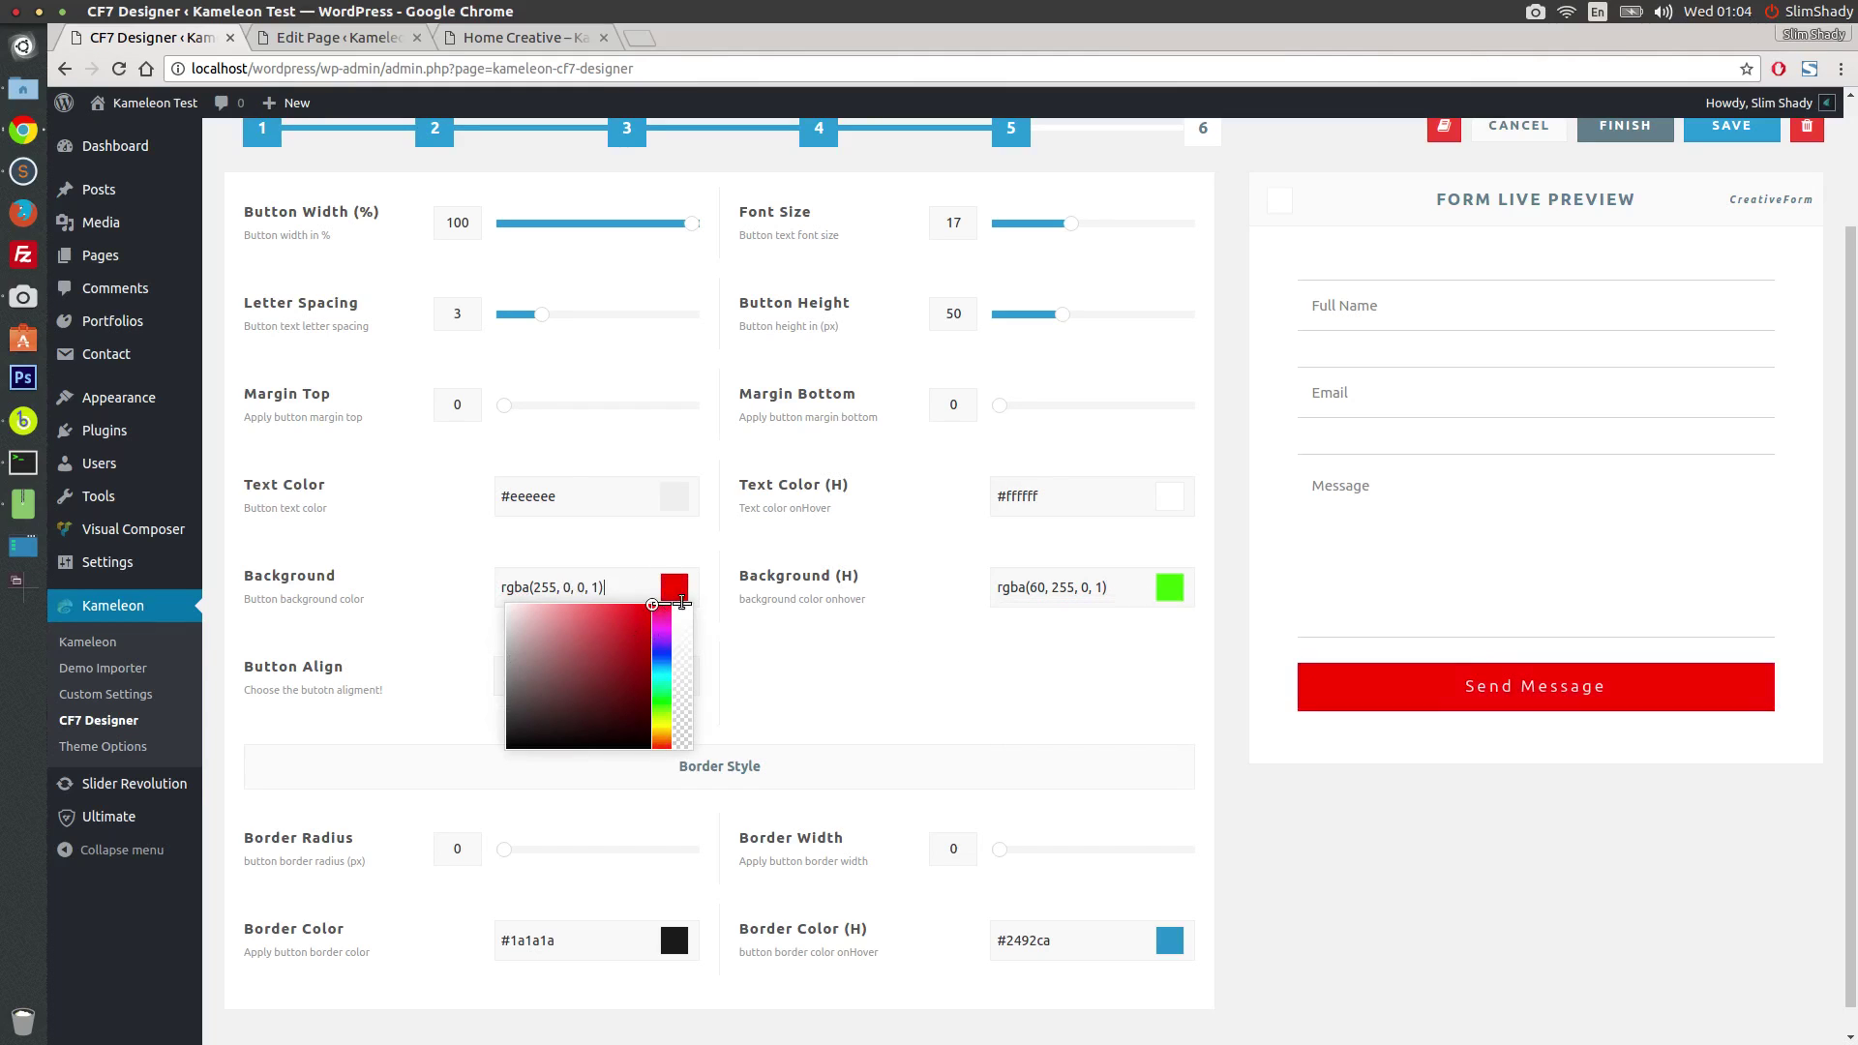
{"action": "left_click", "coordinate": [907, 646]}
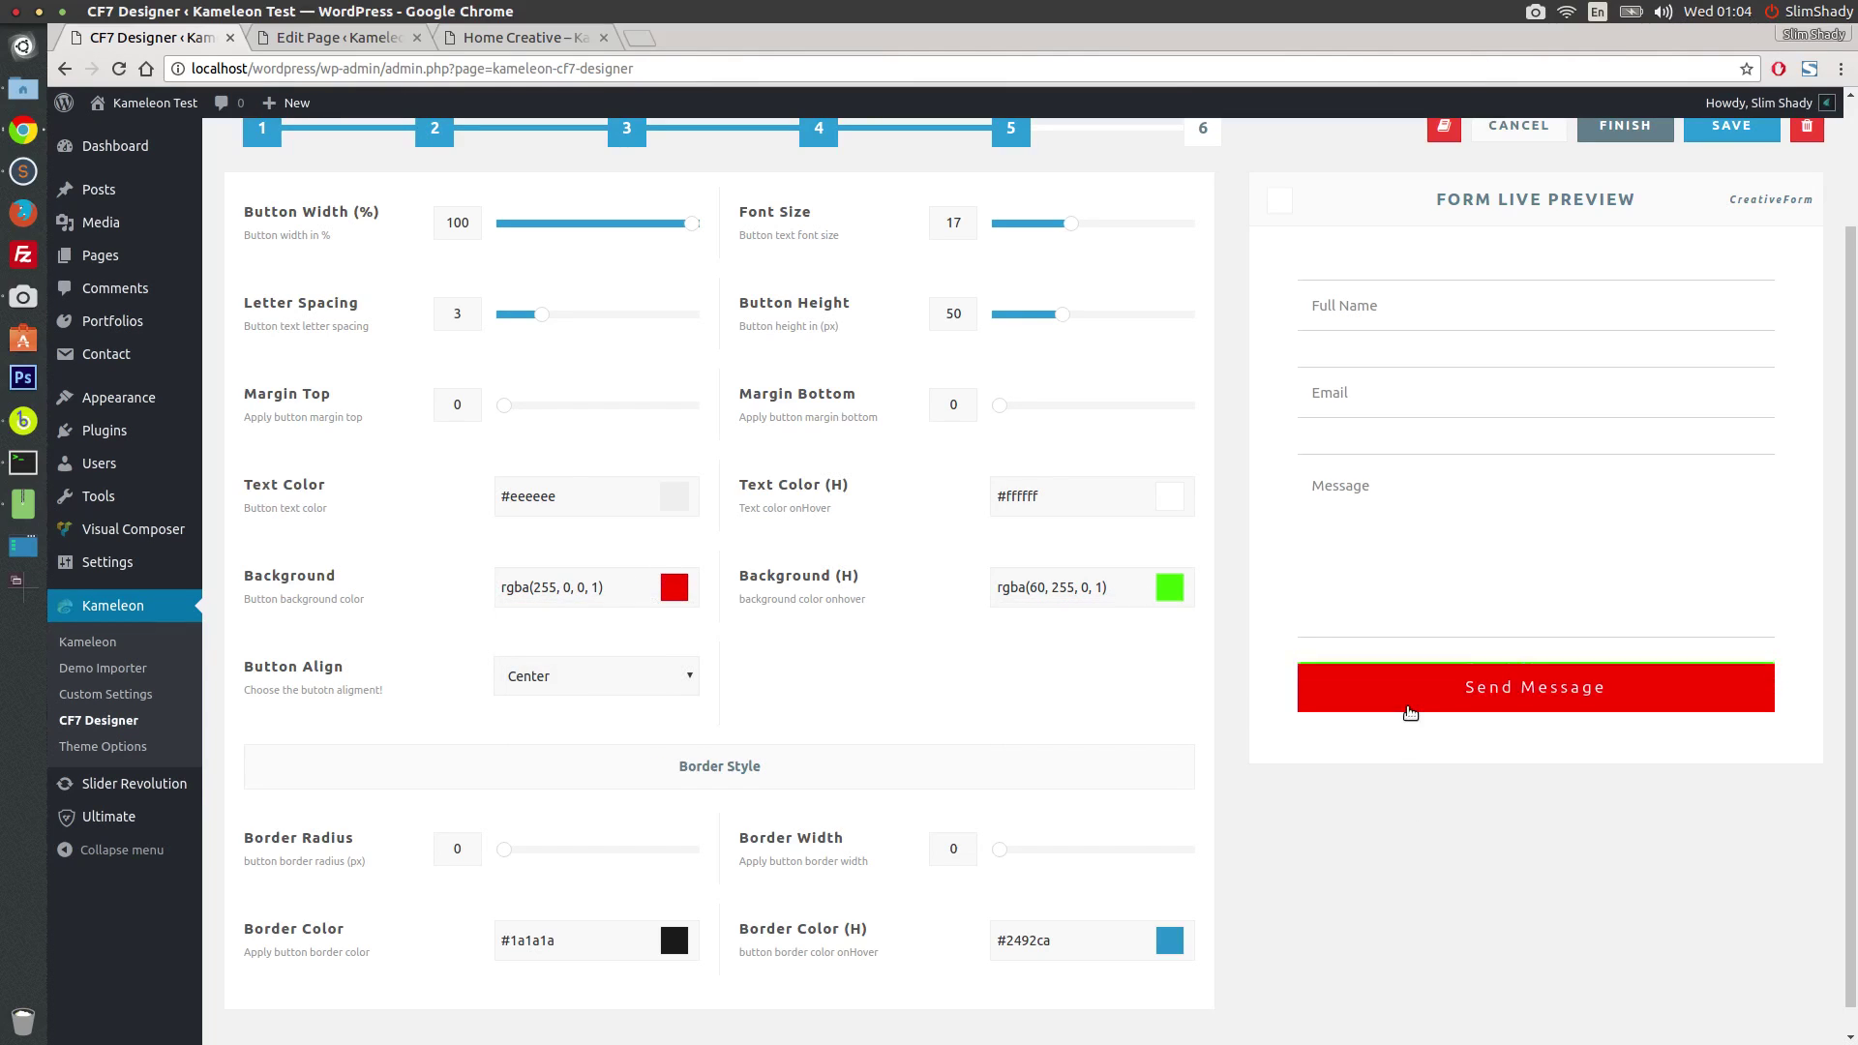
Step: Copy the Border Color (H) value #2492ca into the button's Background (H)
{"action": "left_click", "coordinate": [1168, 589]}
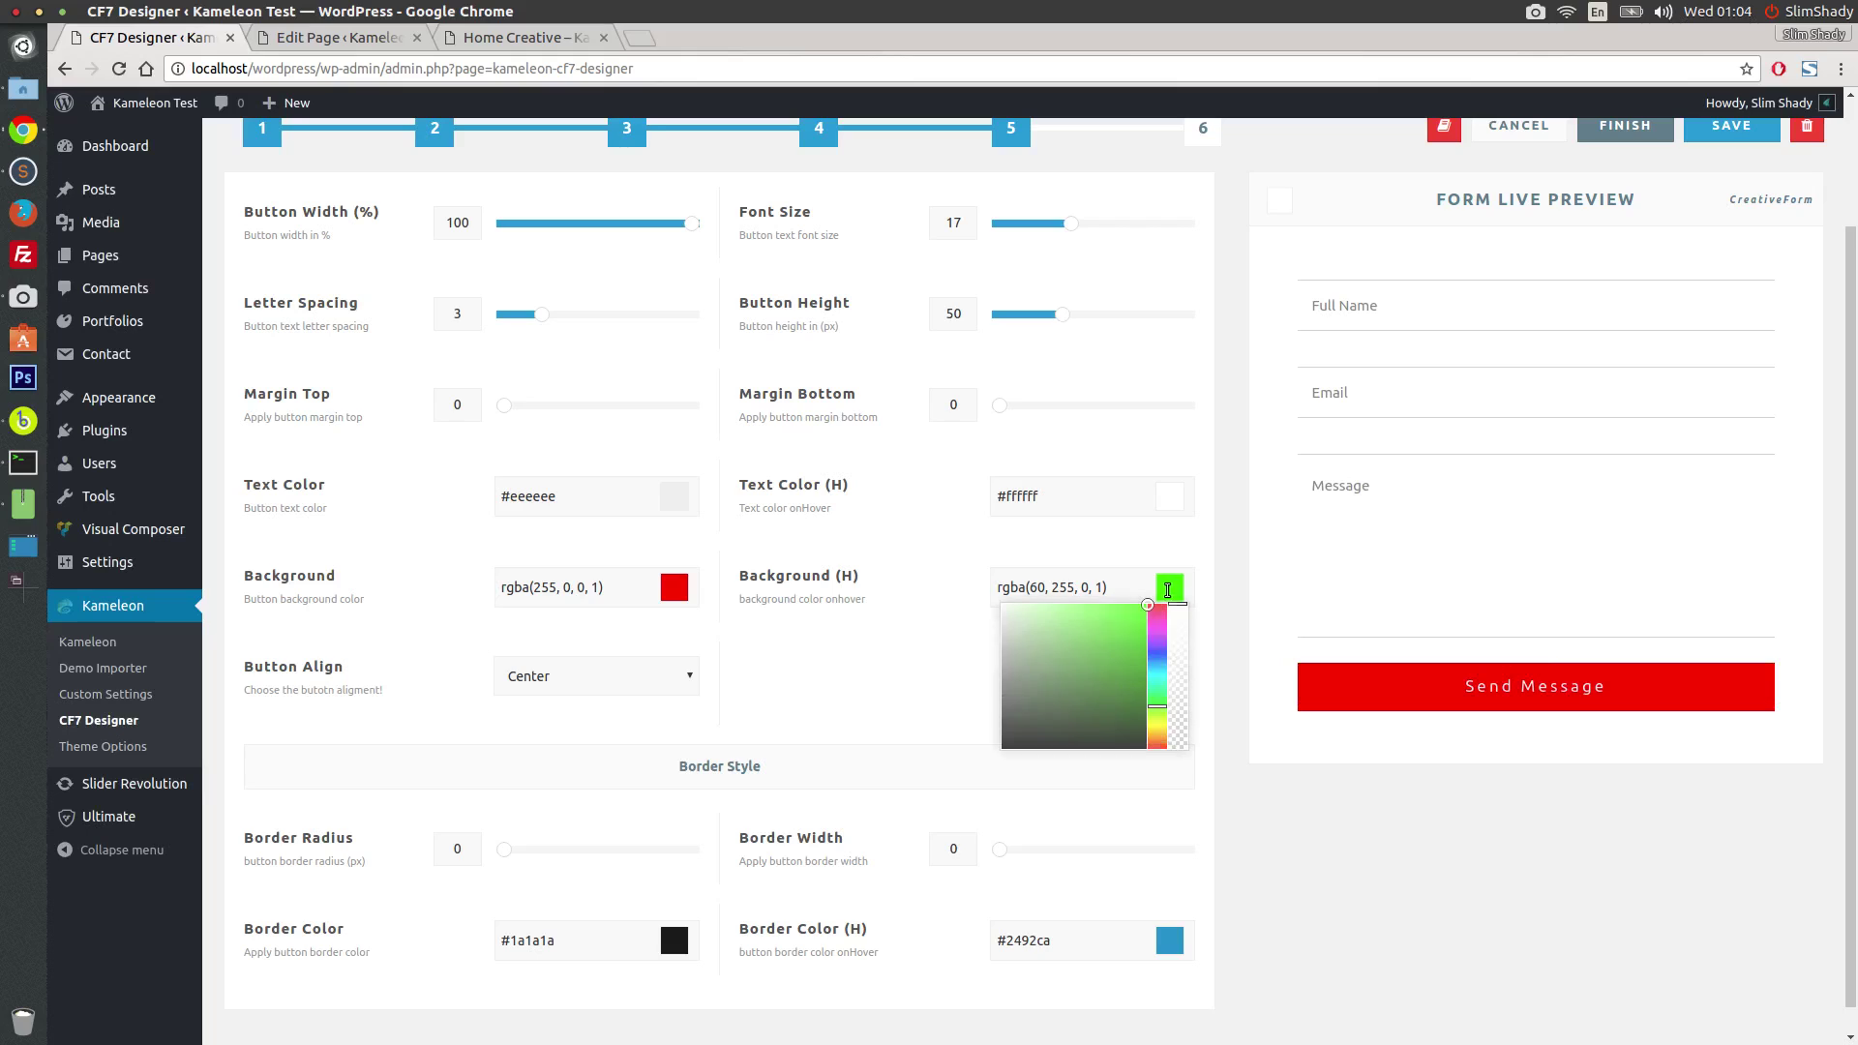
{"action": "left_click", "coordinate": [1095, 940]}
{"action": "key", "text": "ctrl+a"}
{"action": "key", "text": "ctrl+c"}
{"action": "left_click", "coordinate": [1104, 586]}
{"action": "key", "text": "ctrl+a"}
{"action": "key", "text": "ctrl+v"}
Step: Set the button's normal Background to a near-black rgba(23, 23, 26, 1)
{"action": "left_click", "coordinate": [619, 590]}
{"action": "left_click_drag", "start_coordinate": [618, 591], "coordinate": [476, 580]}
{"action": "type", "text": "21212"}
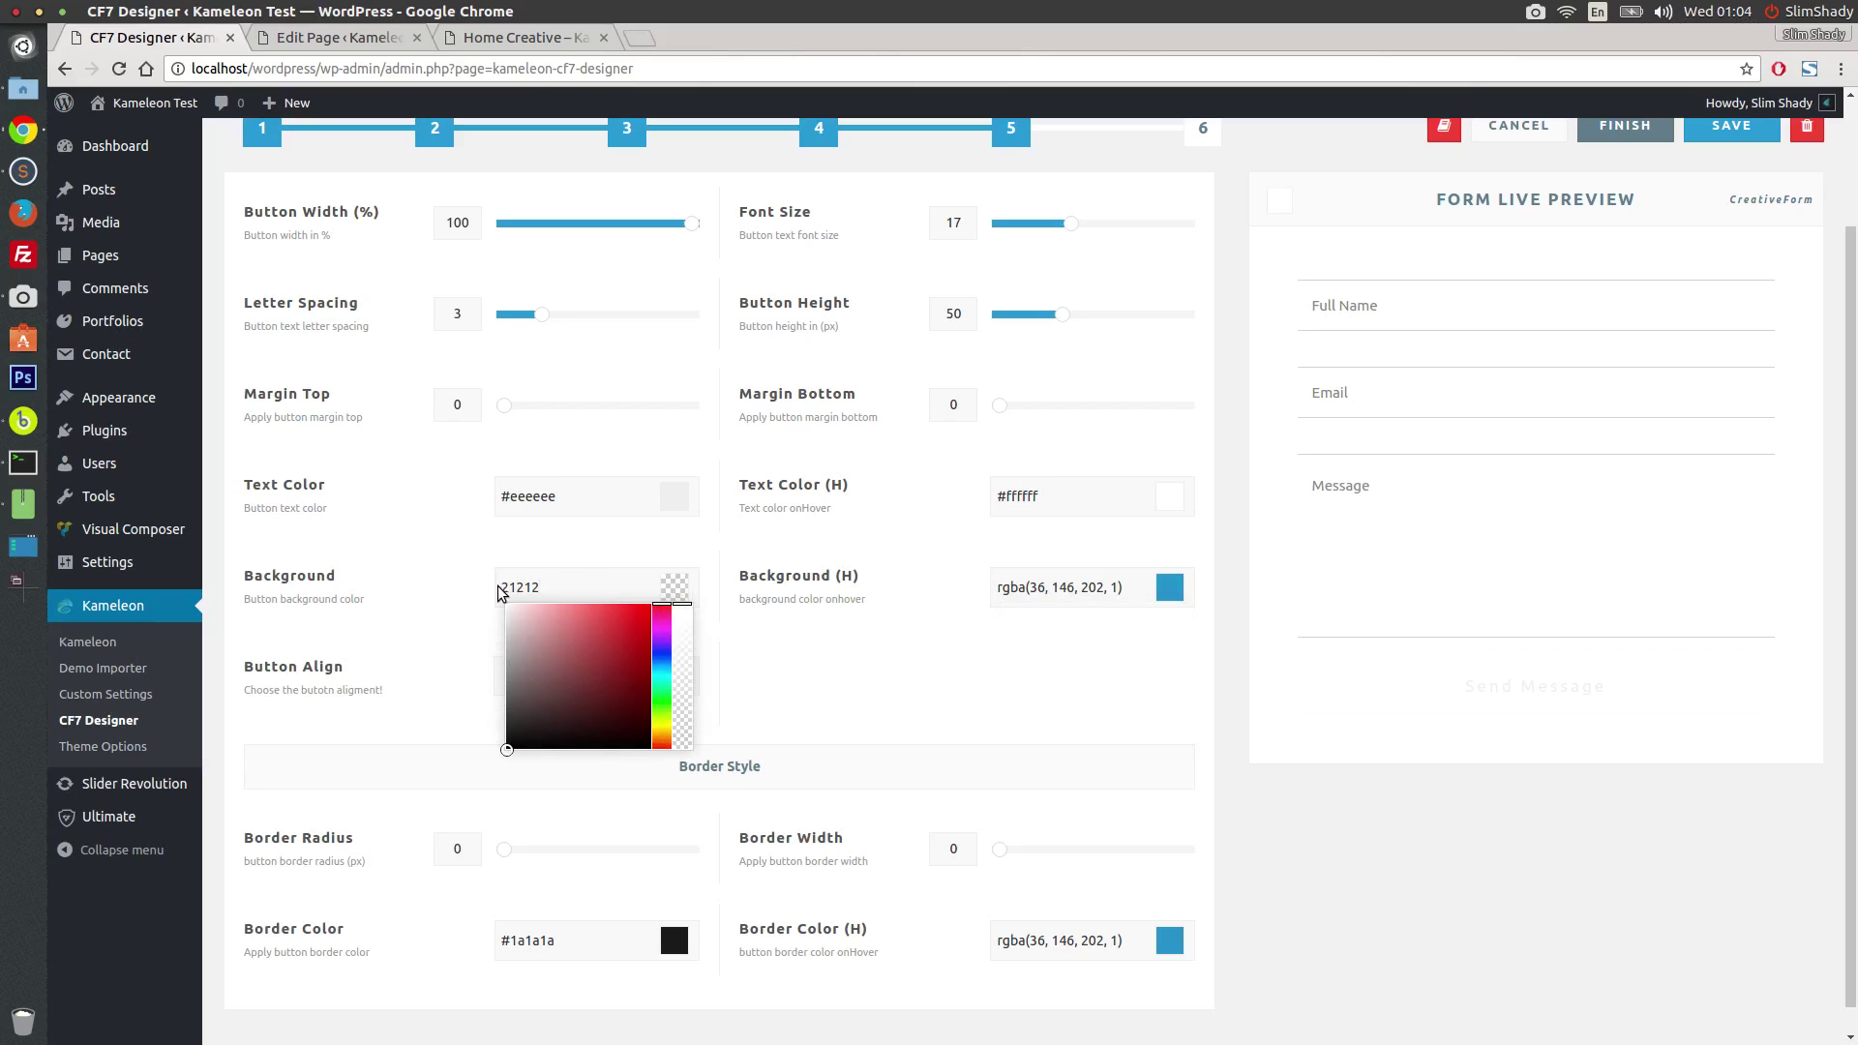
{"action": "type", "text": "7"}
{"action": "left_click", "coordinate": [986, 674]}
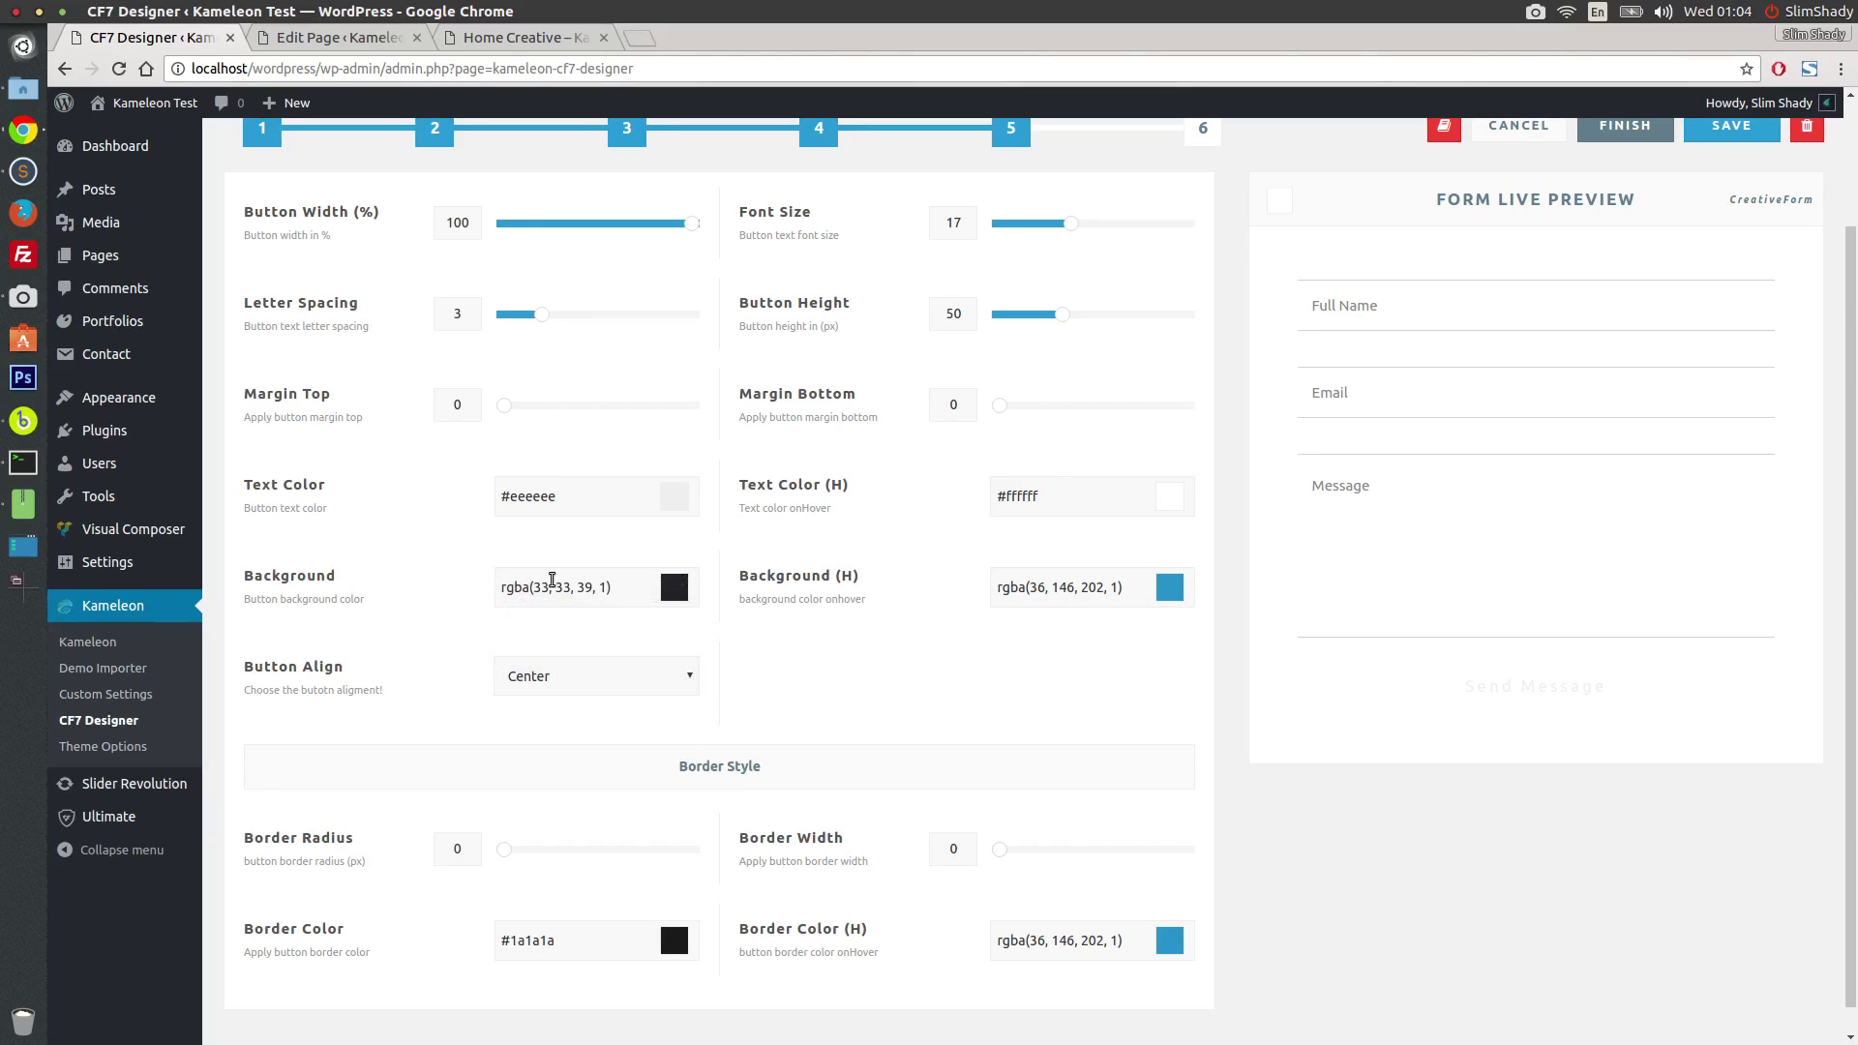
{"action": "left_click", "coordinate": [689, 598]}
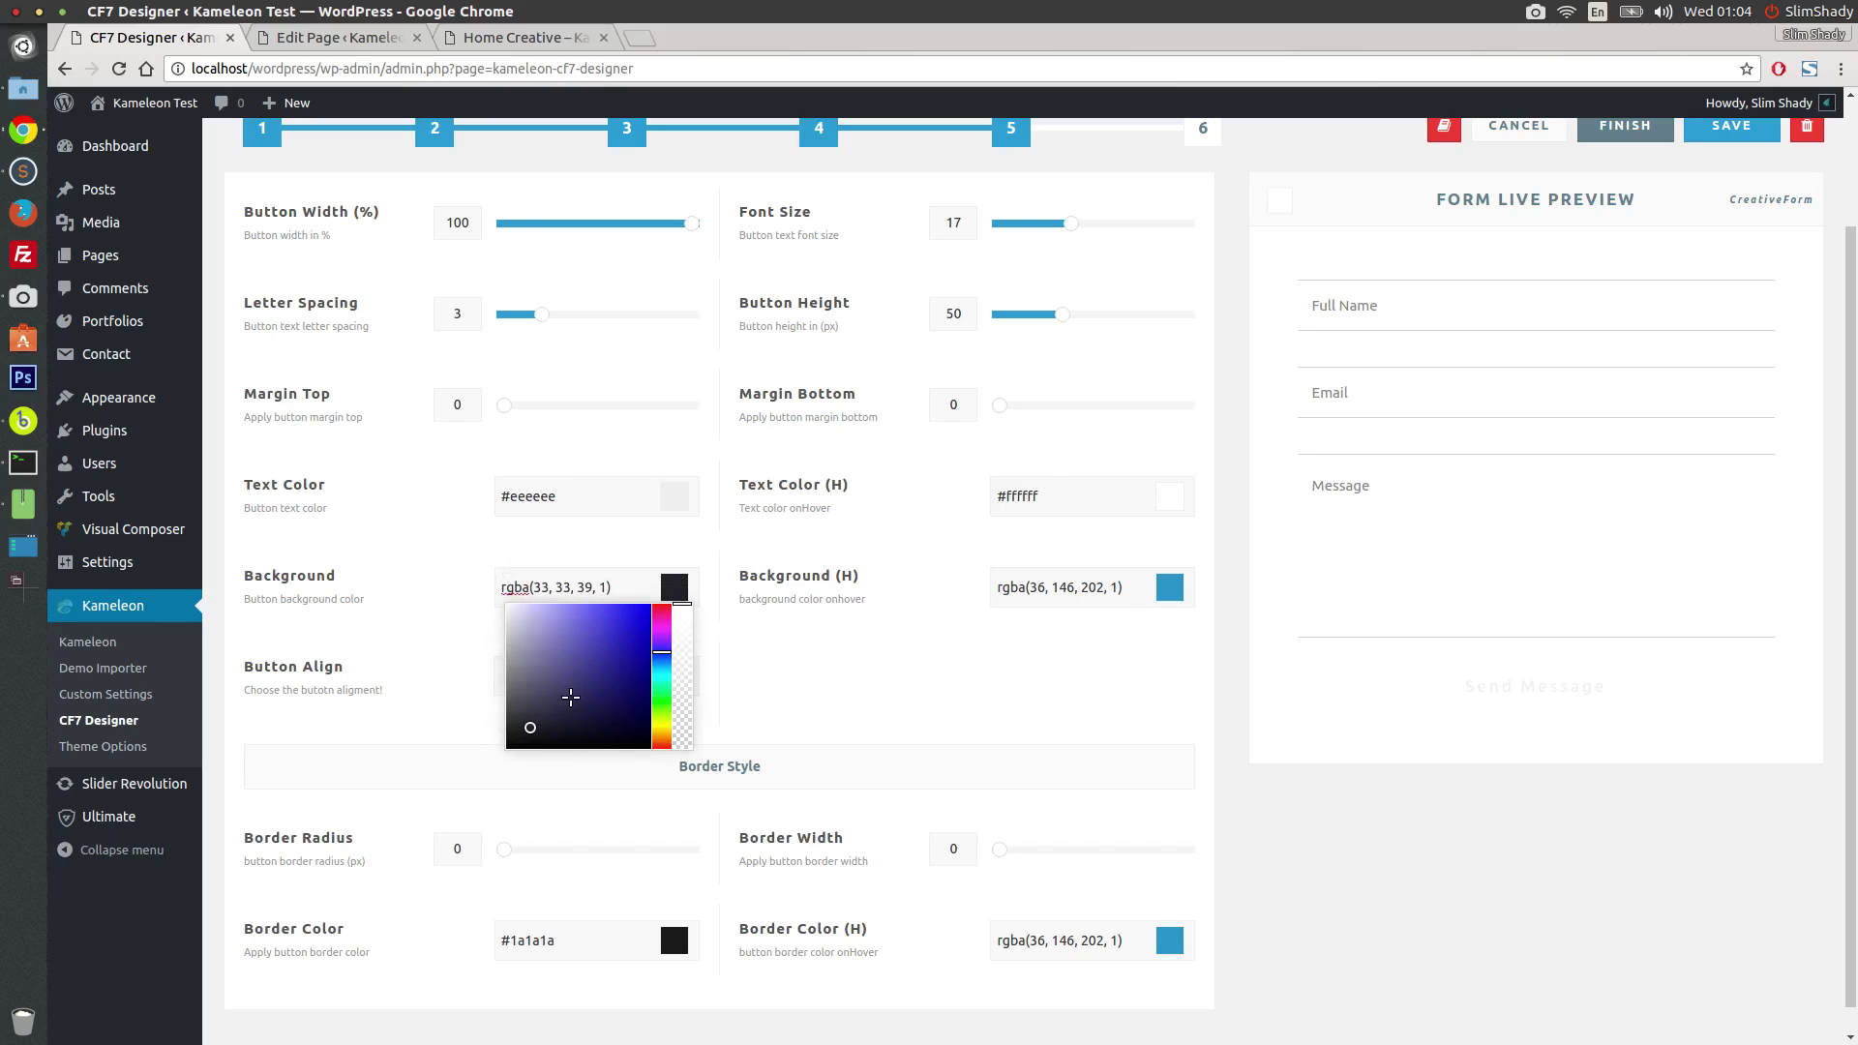
{"action": "left_click_drag", "start_coordinate": [527, 730], "coordinate": [524, 734]}
{"action": "left_click", "coordinate": [932, 653]}
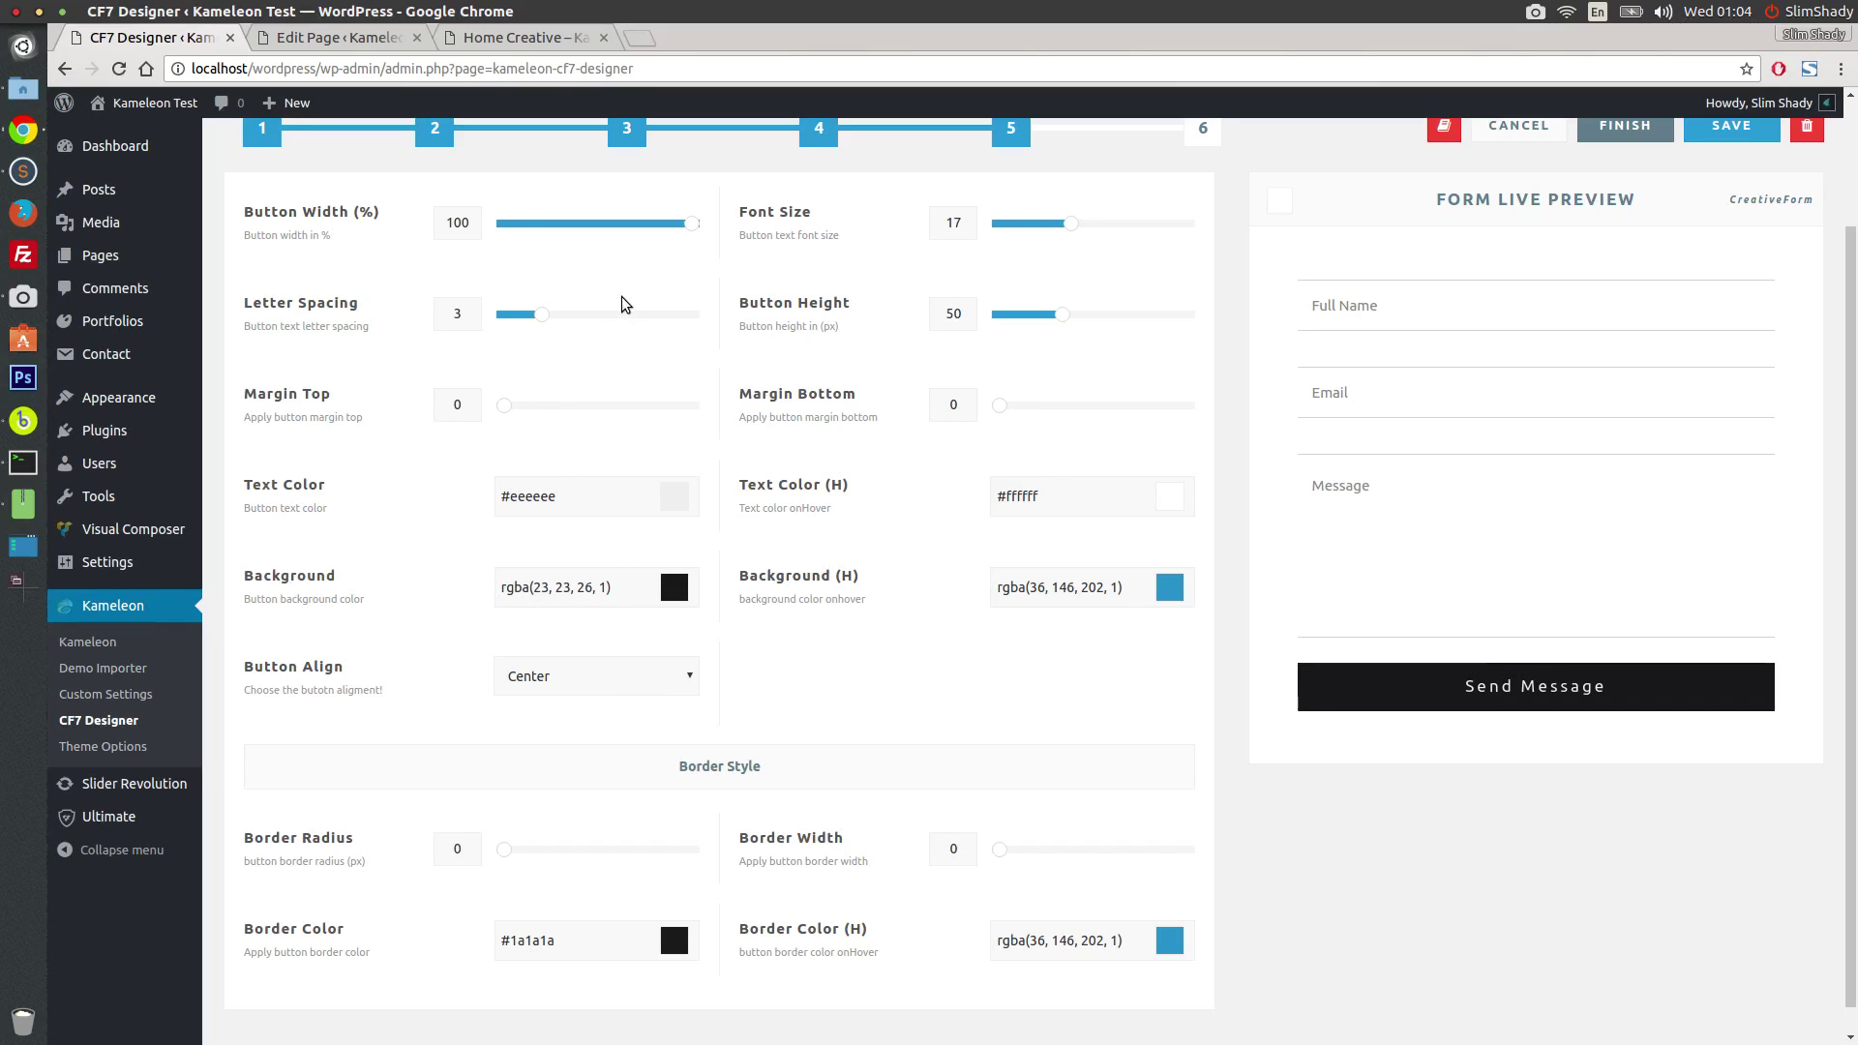
Step: Try a 69% button width with left and right alignment, and restore the 100% width with Center alignment
{"action": "left_click_drag", "start_coordinate": [692, 224], "coordinate": [619, 224]}
{"action": "left_click", "coordinate": [683, 688]}
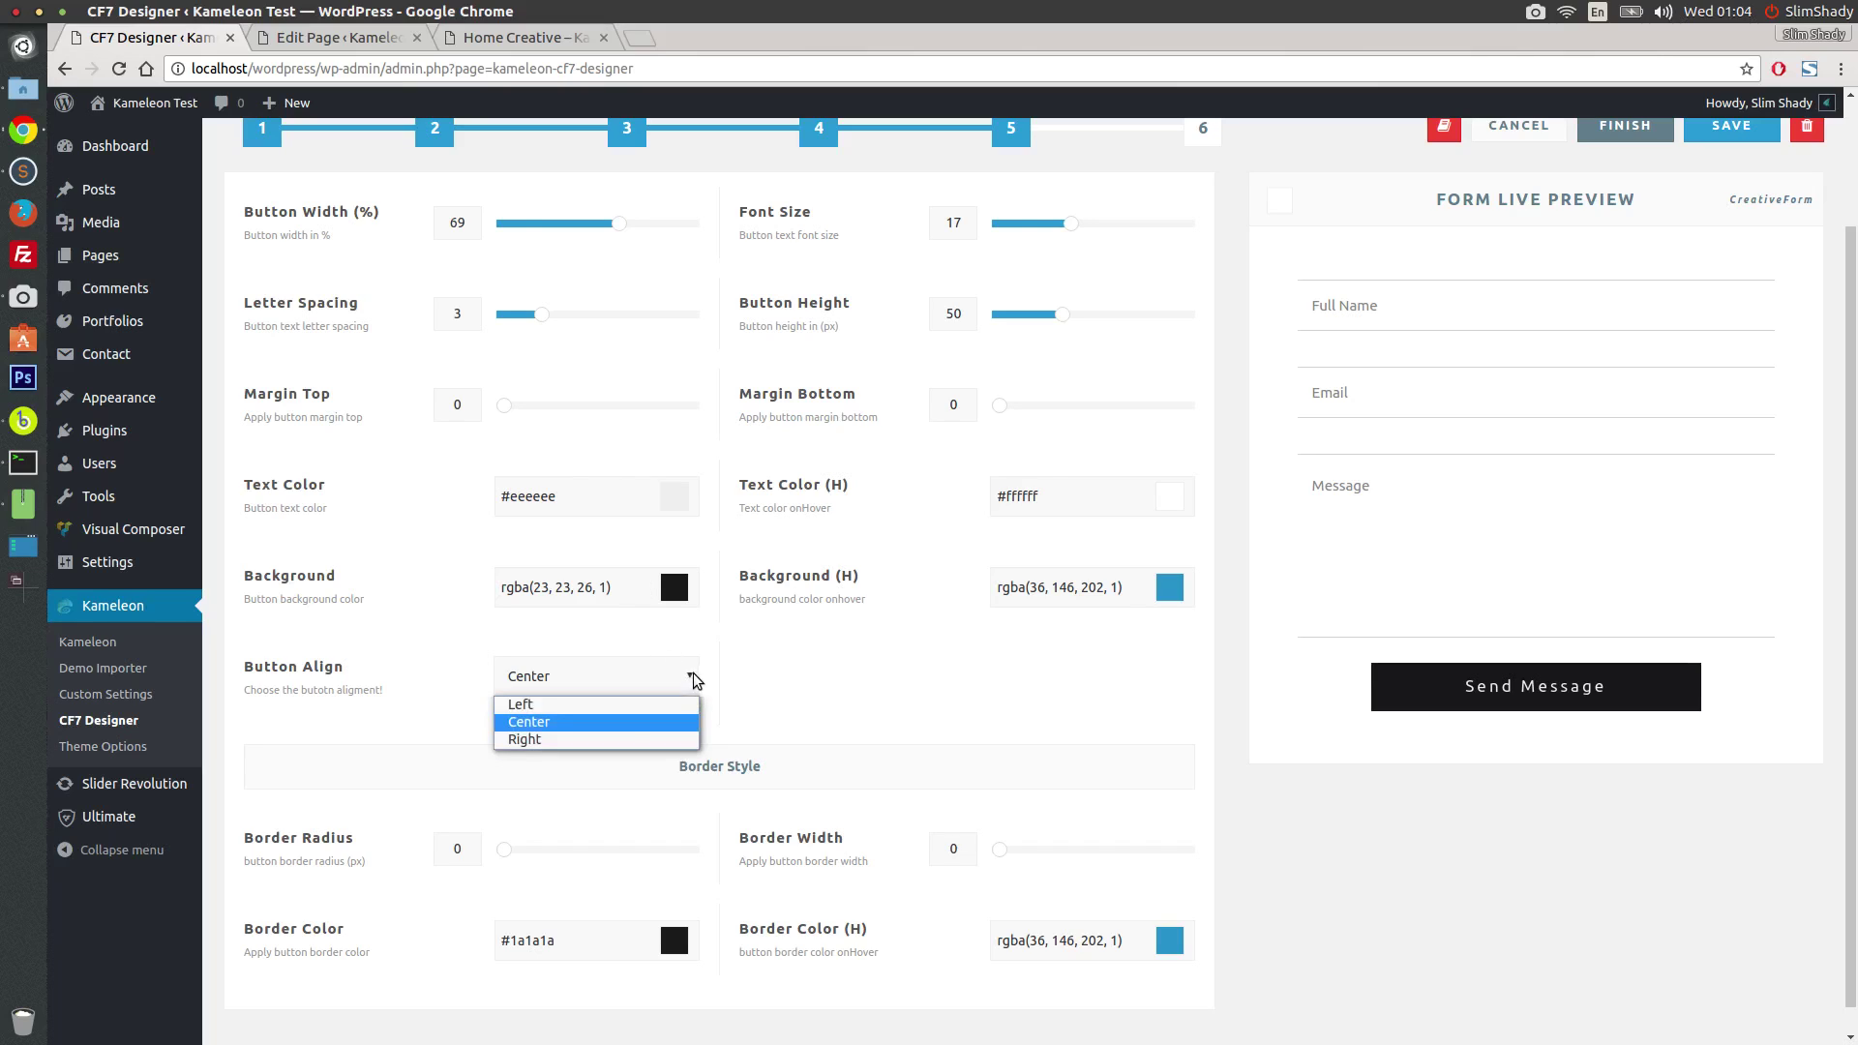
{"action": "left_click", "coordinate": [565, 705]}
{"action": "left_click", "coordinate": [664, 693]}
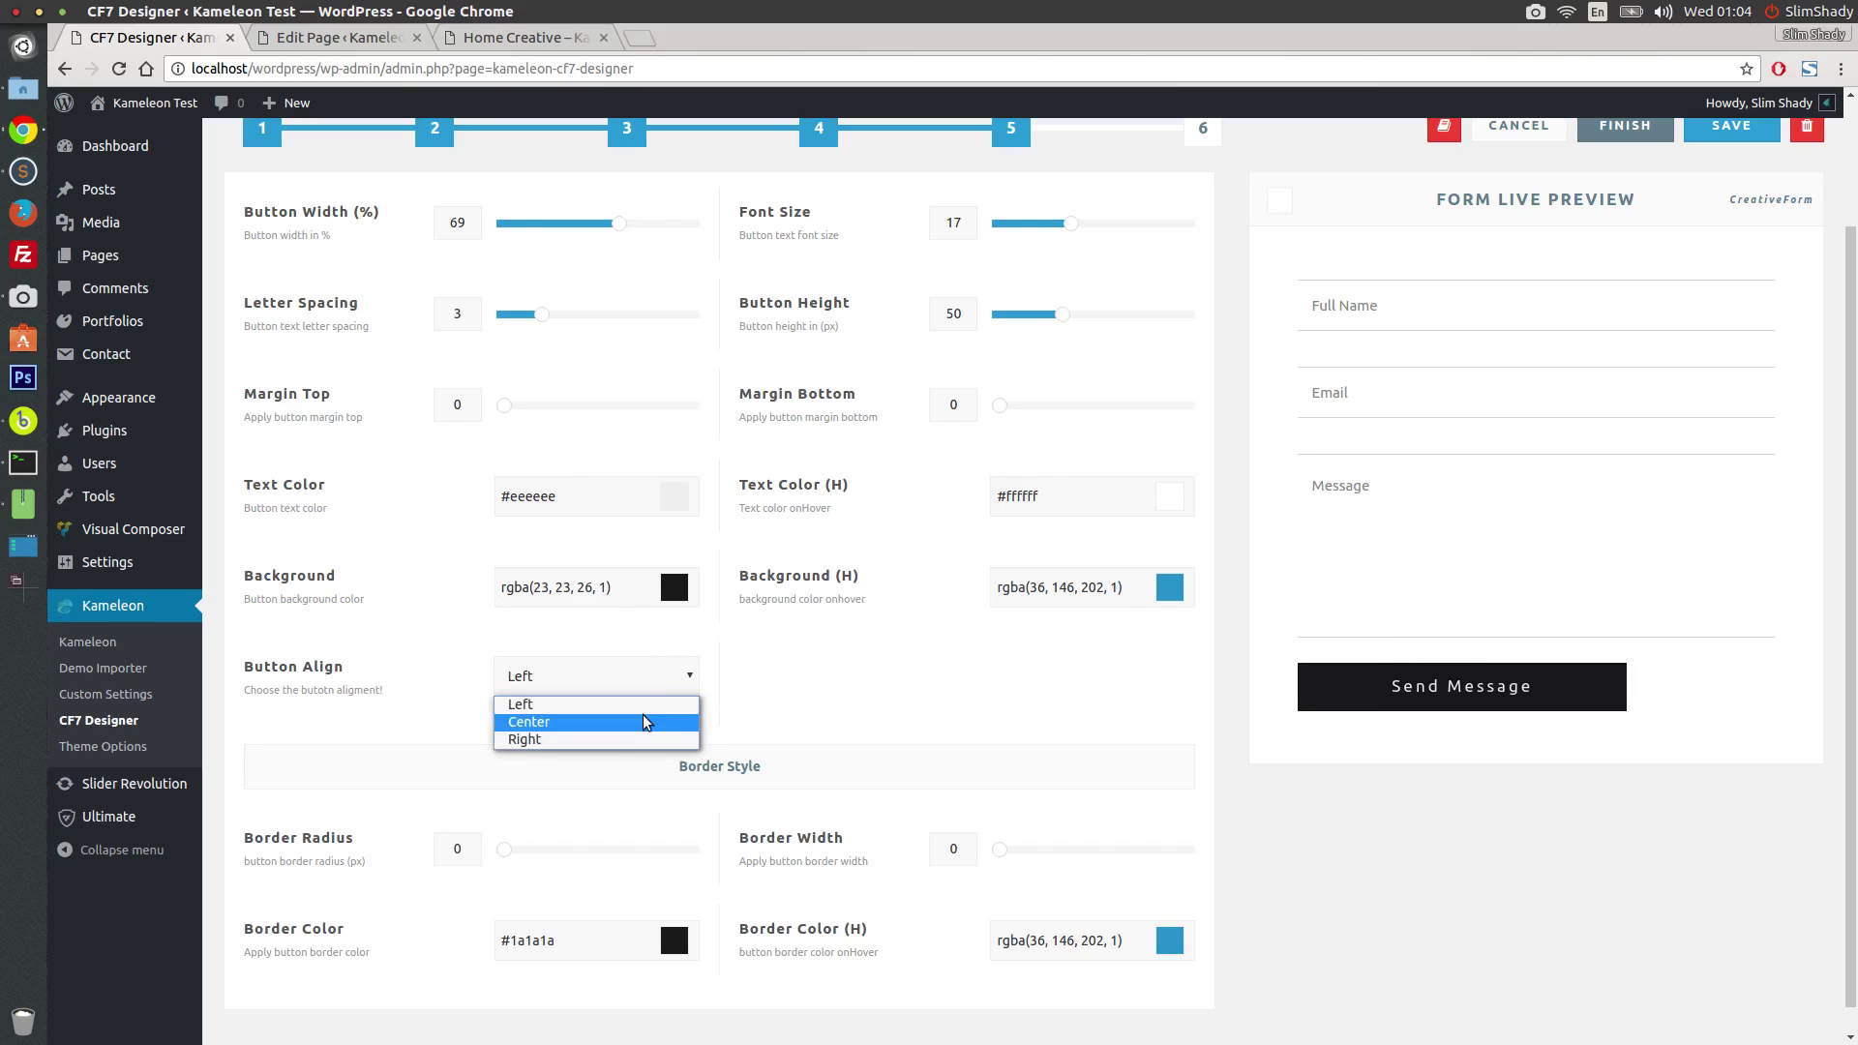
{"action": "left_click", "coordinate": [616, 740]}
{"action": "left_click", "coordinate": [675, 682]}
{"action": "left_click", "coordinate": [561, 720]}
{"action": "left_click_drag", "start_coordinate": [623, 228], "coordinate": [714, 229]}
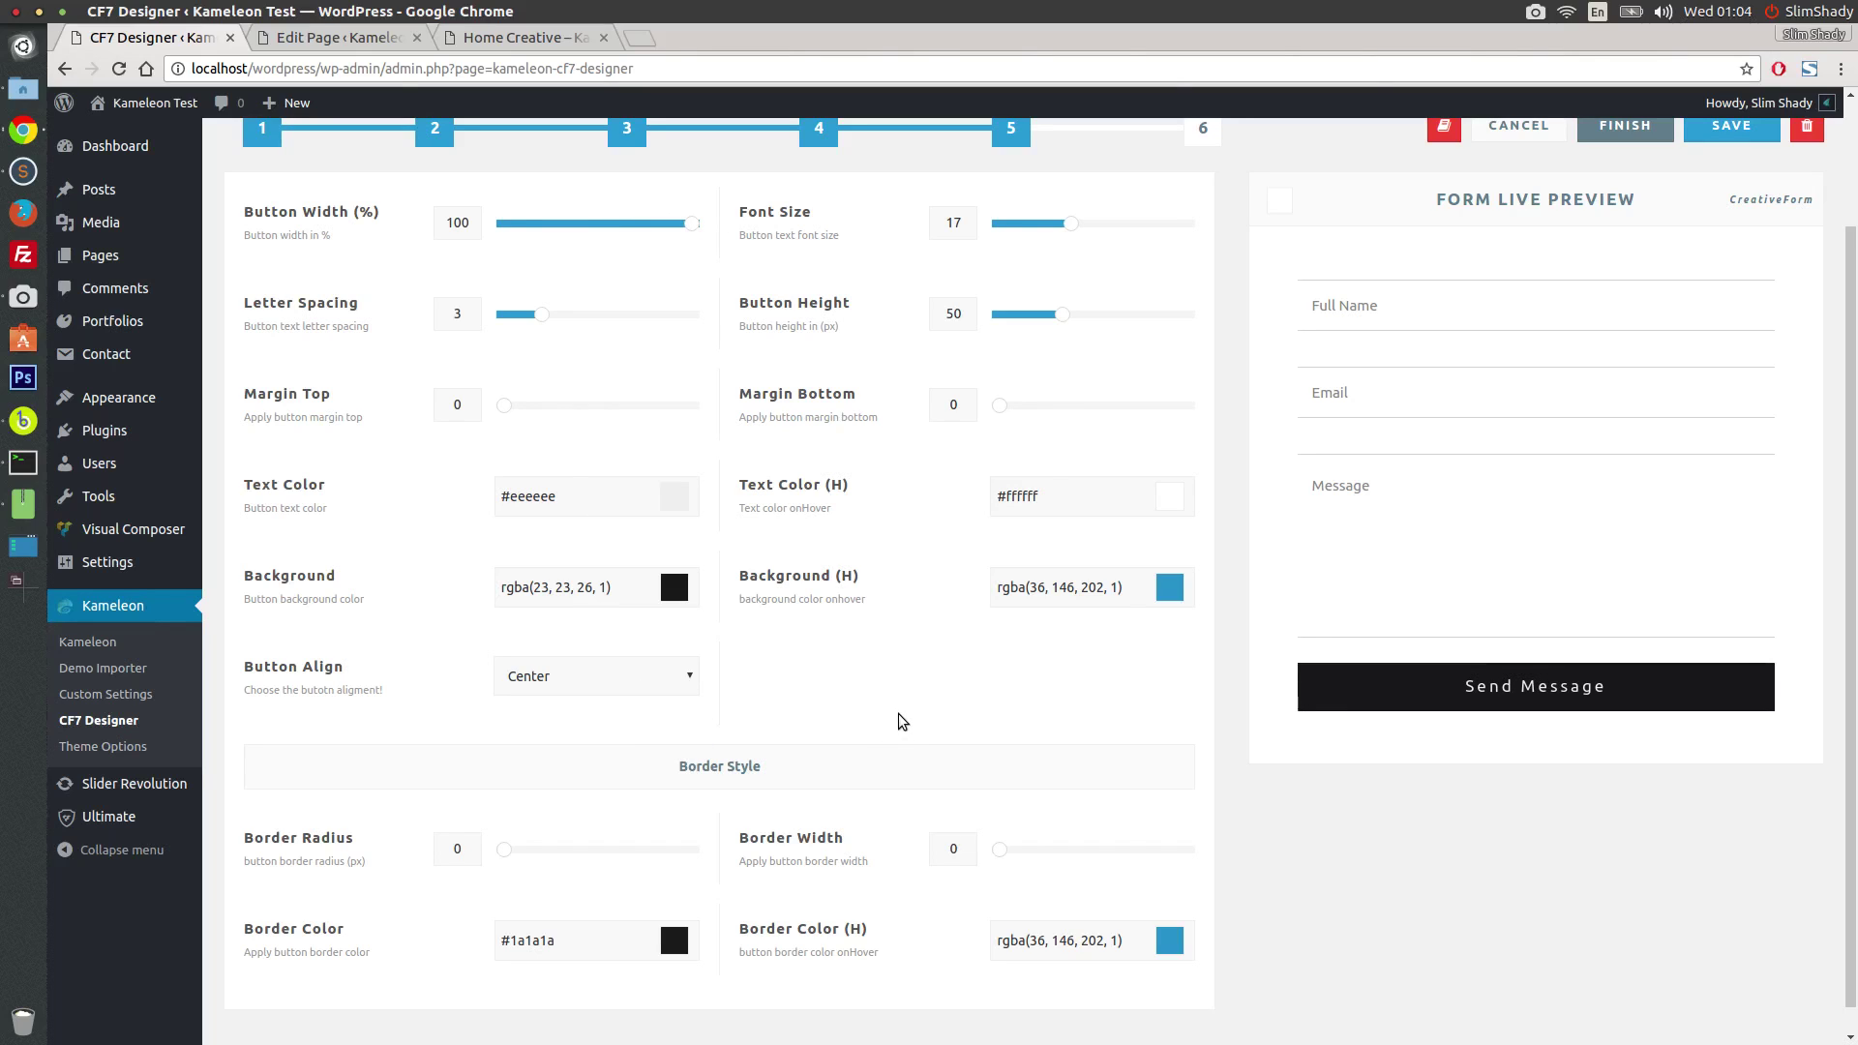
Step: Try a Border Radius of 99 px on the submit button and reset it to 0
{"action": "scroll", "coordinate": [890, 678], "scroll_direction": "down", "scroll_amount": 1}
{"action": "left_click_drag", "start_coordinate": [513, 828], "coordinate": [539, 828]}
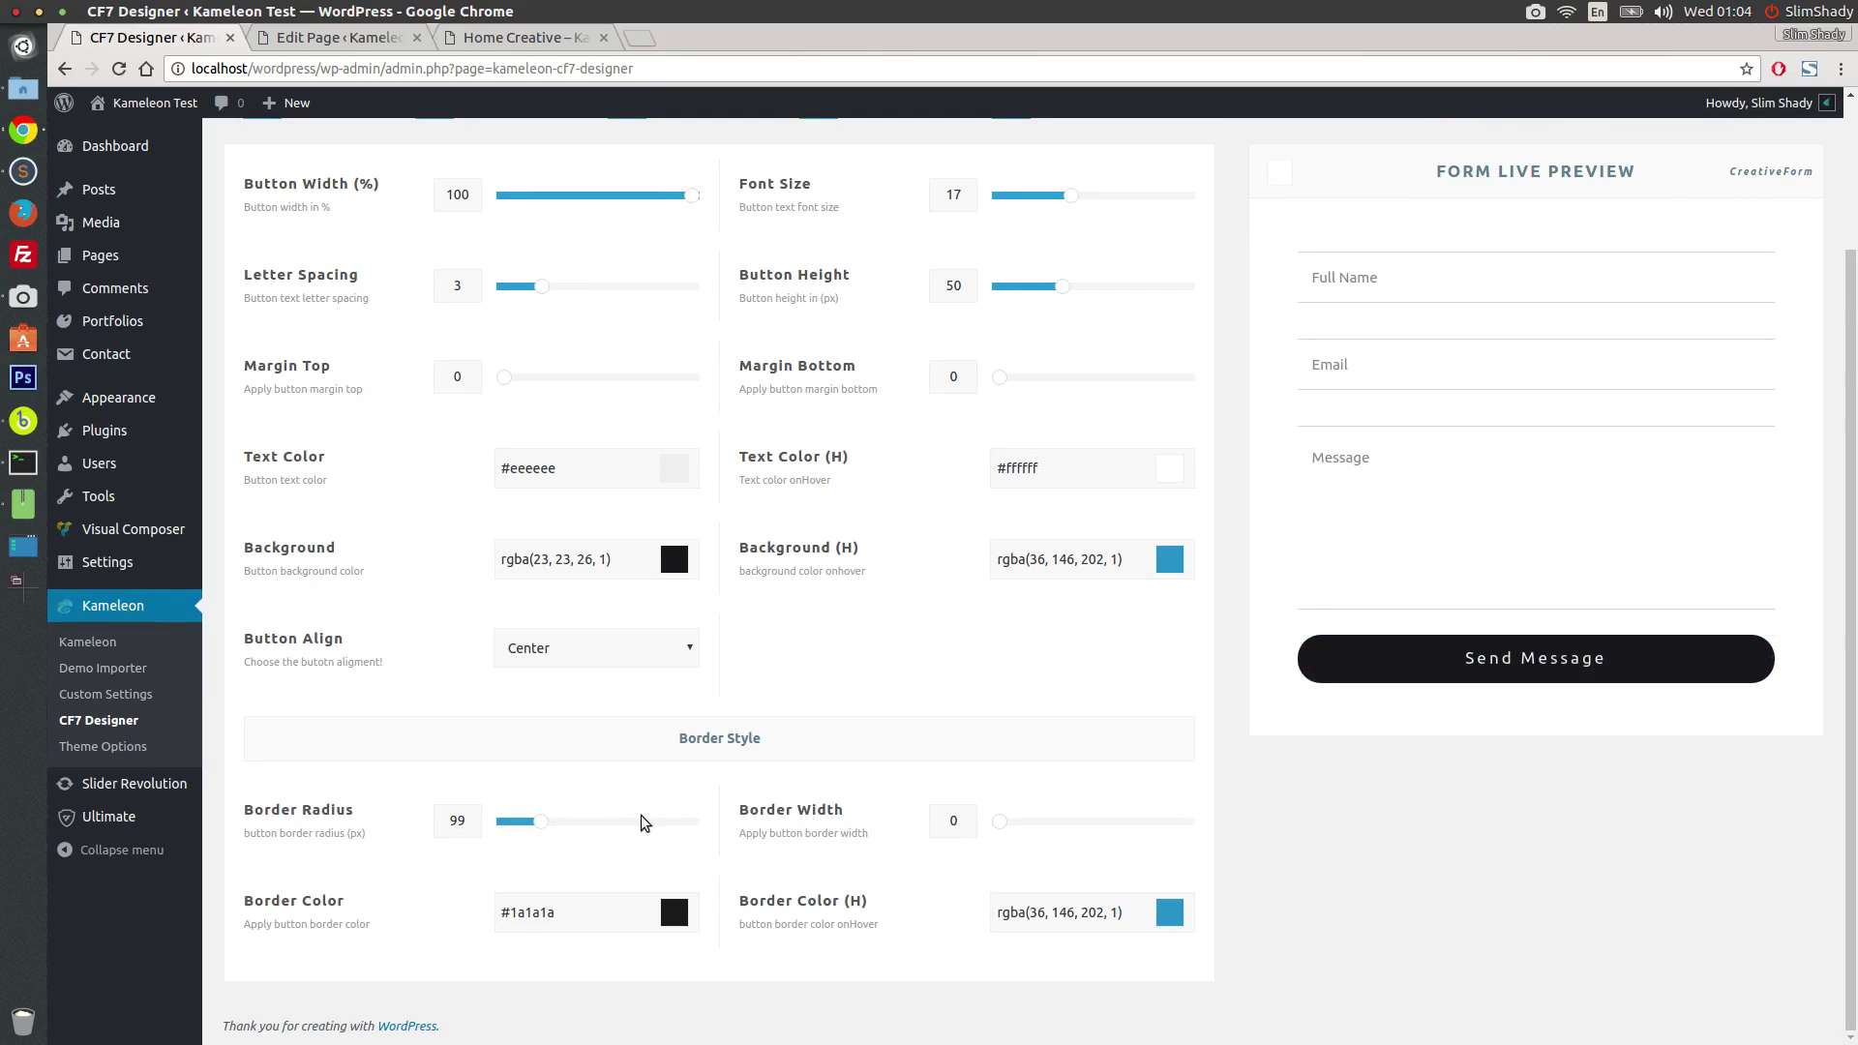
{"action": "left_click_drag", "start_coordinate": [547, 825], "coordinate": [402, 825]}
Step: Save the CreativeForm style in the designer's final stage and finish editing it
{"action": "scroll", "coordinate": [1459, 906], "scroll_direction": "up", "scroll_amount": 3}
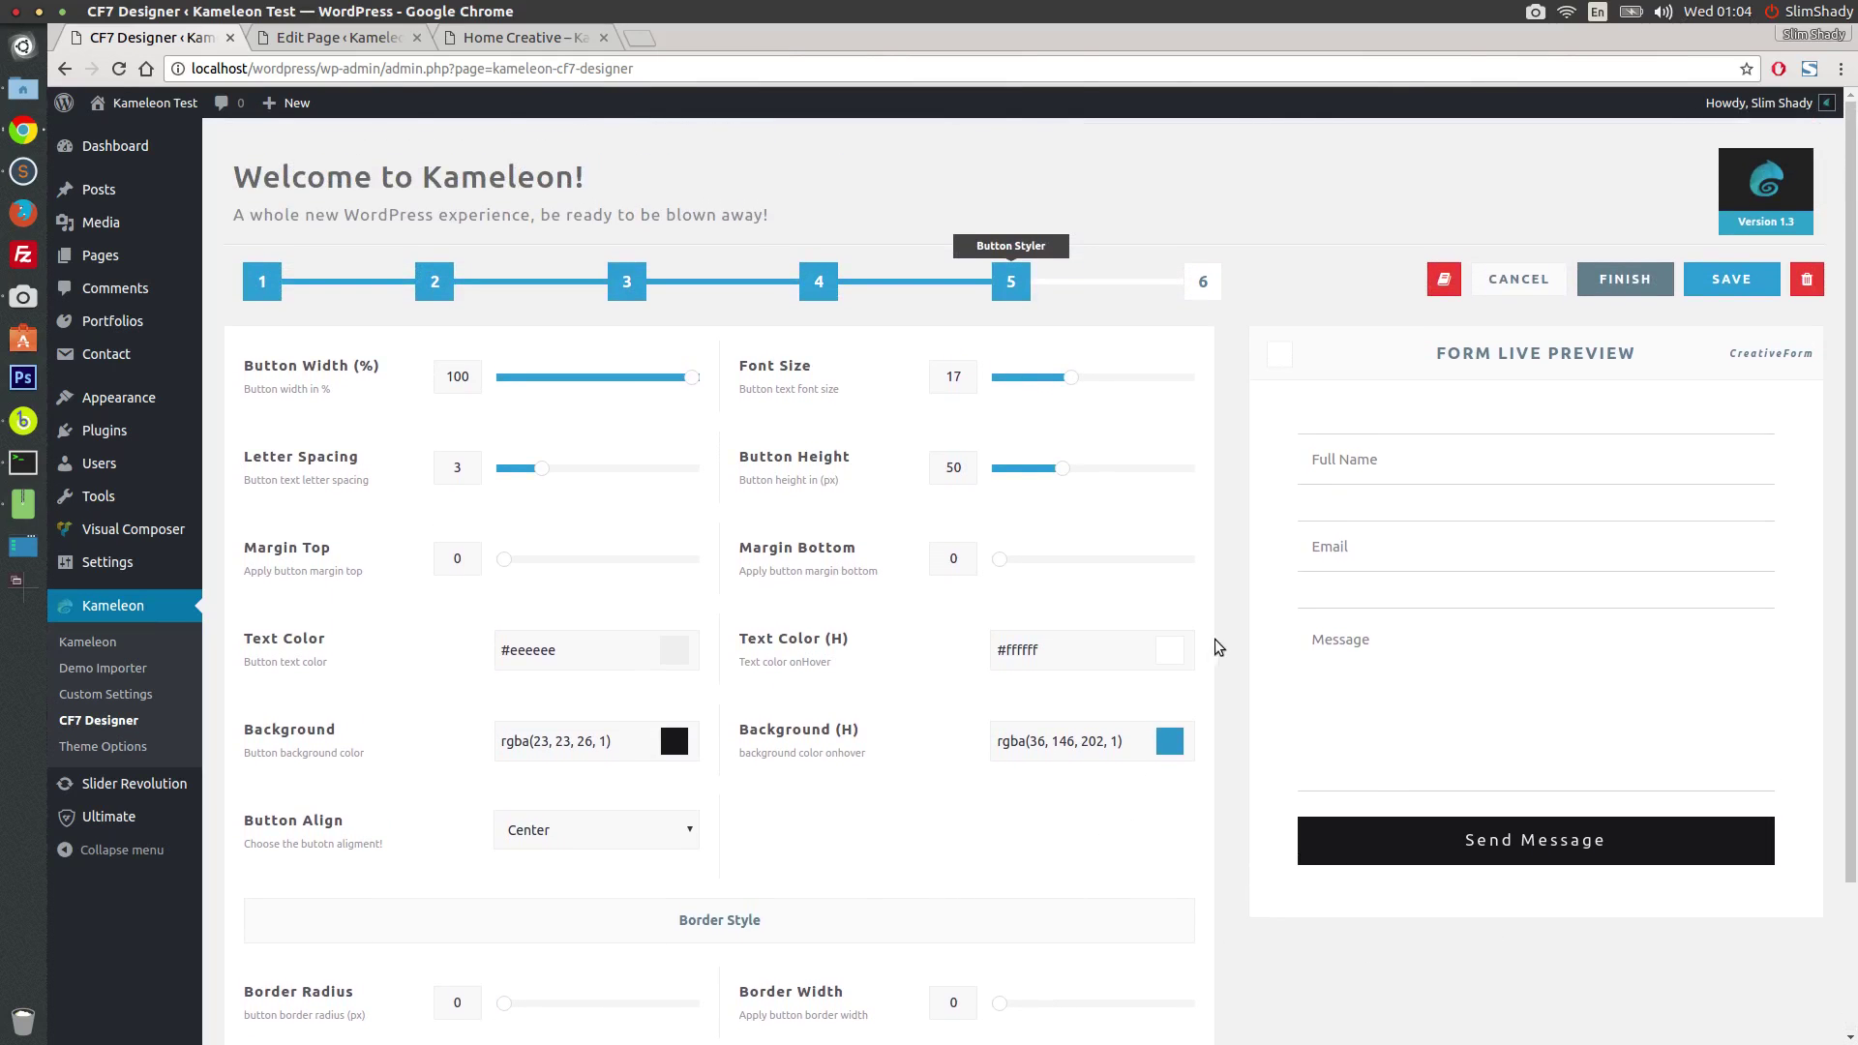
{"action": "left_click", "coordinate": [1205, 279]}
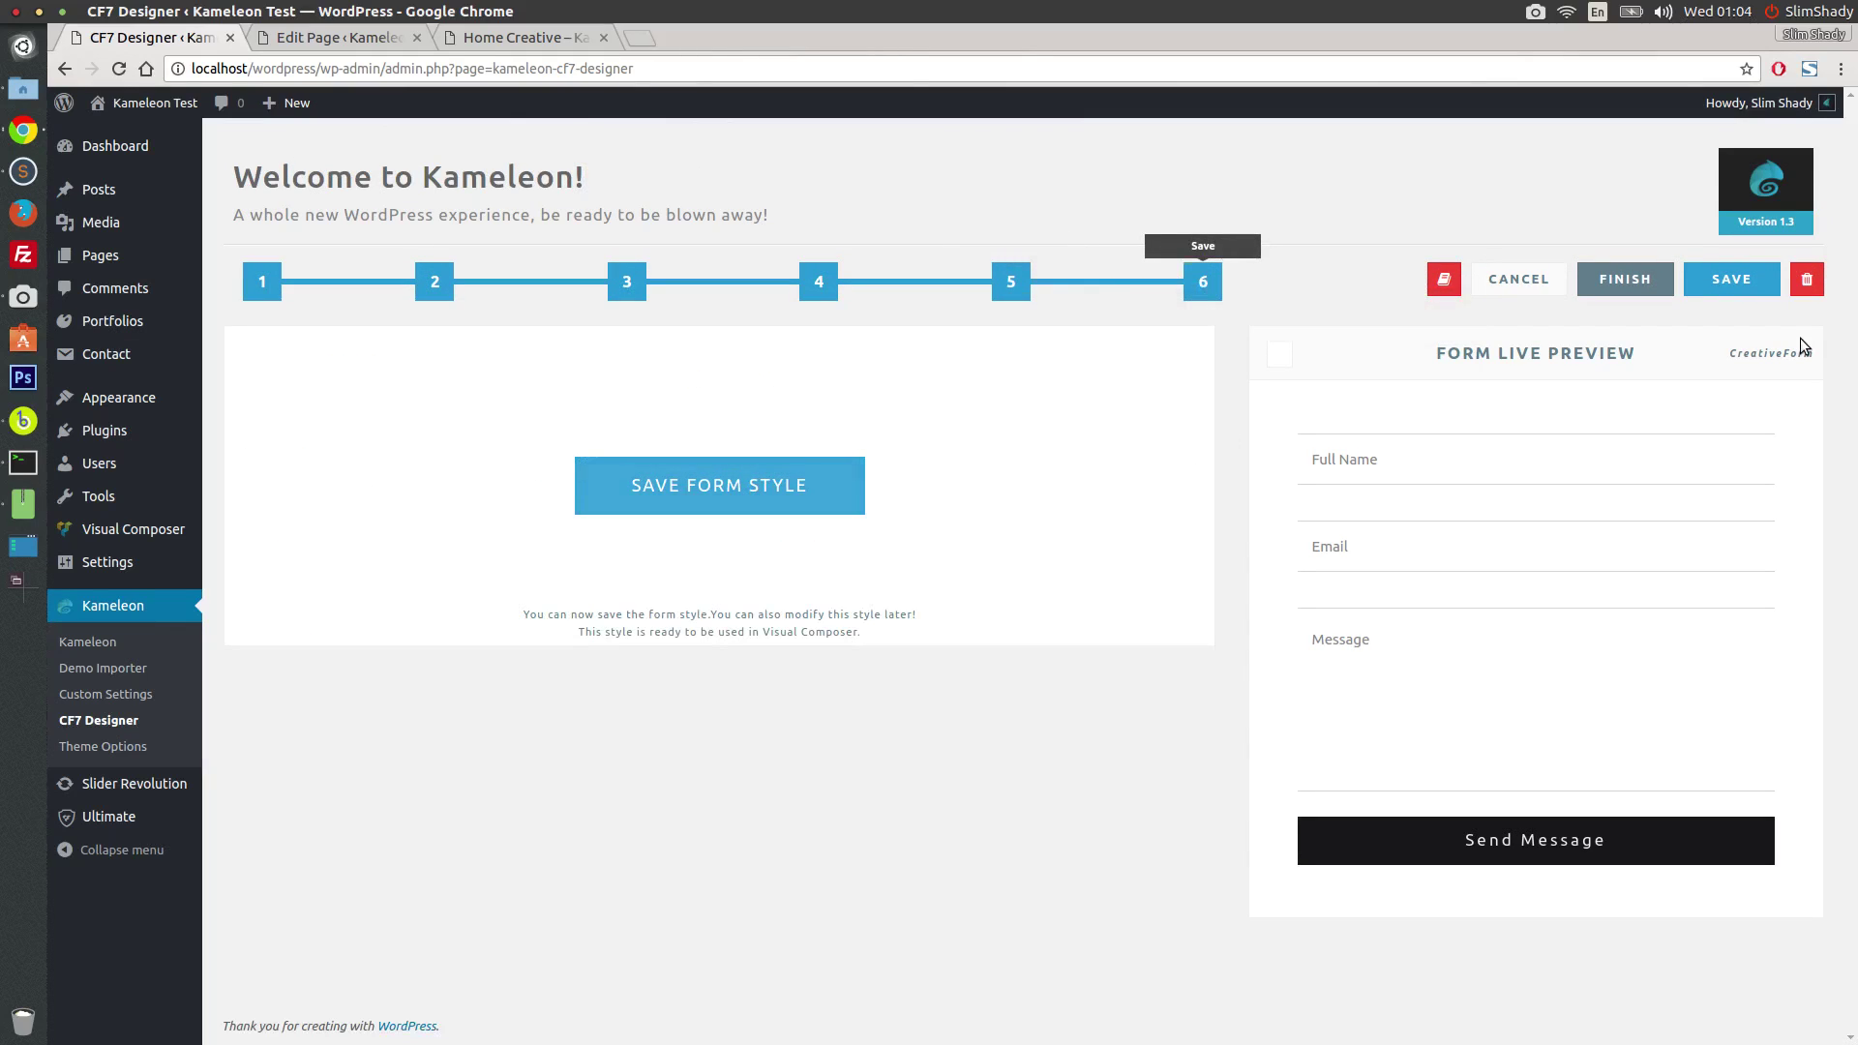
{"action": "left_click", "coordinate": [800, 507]}
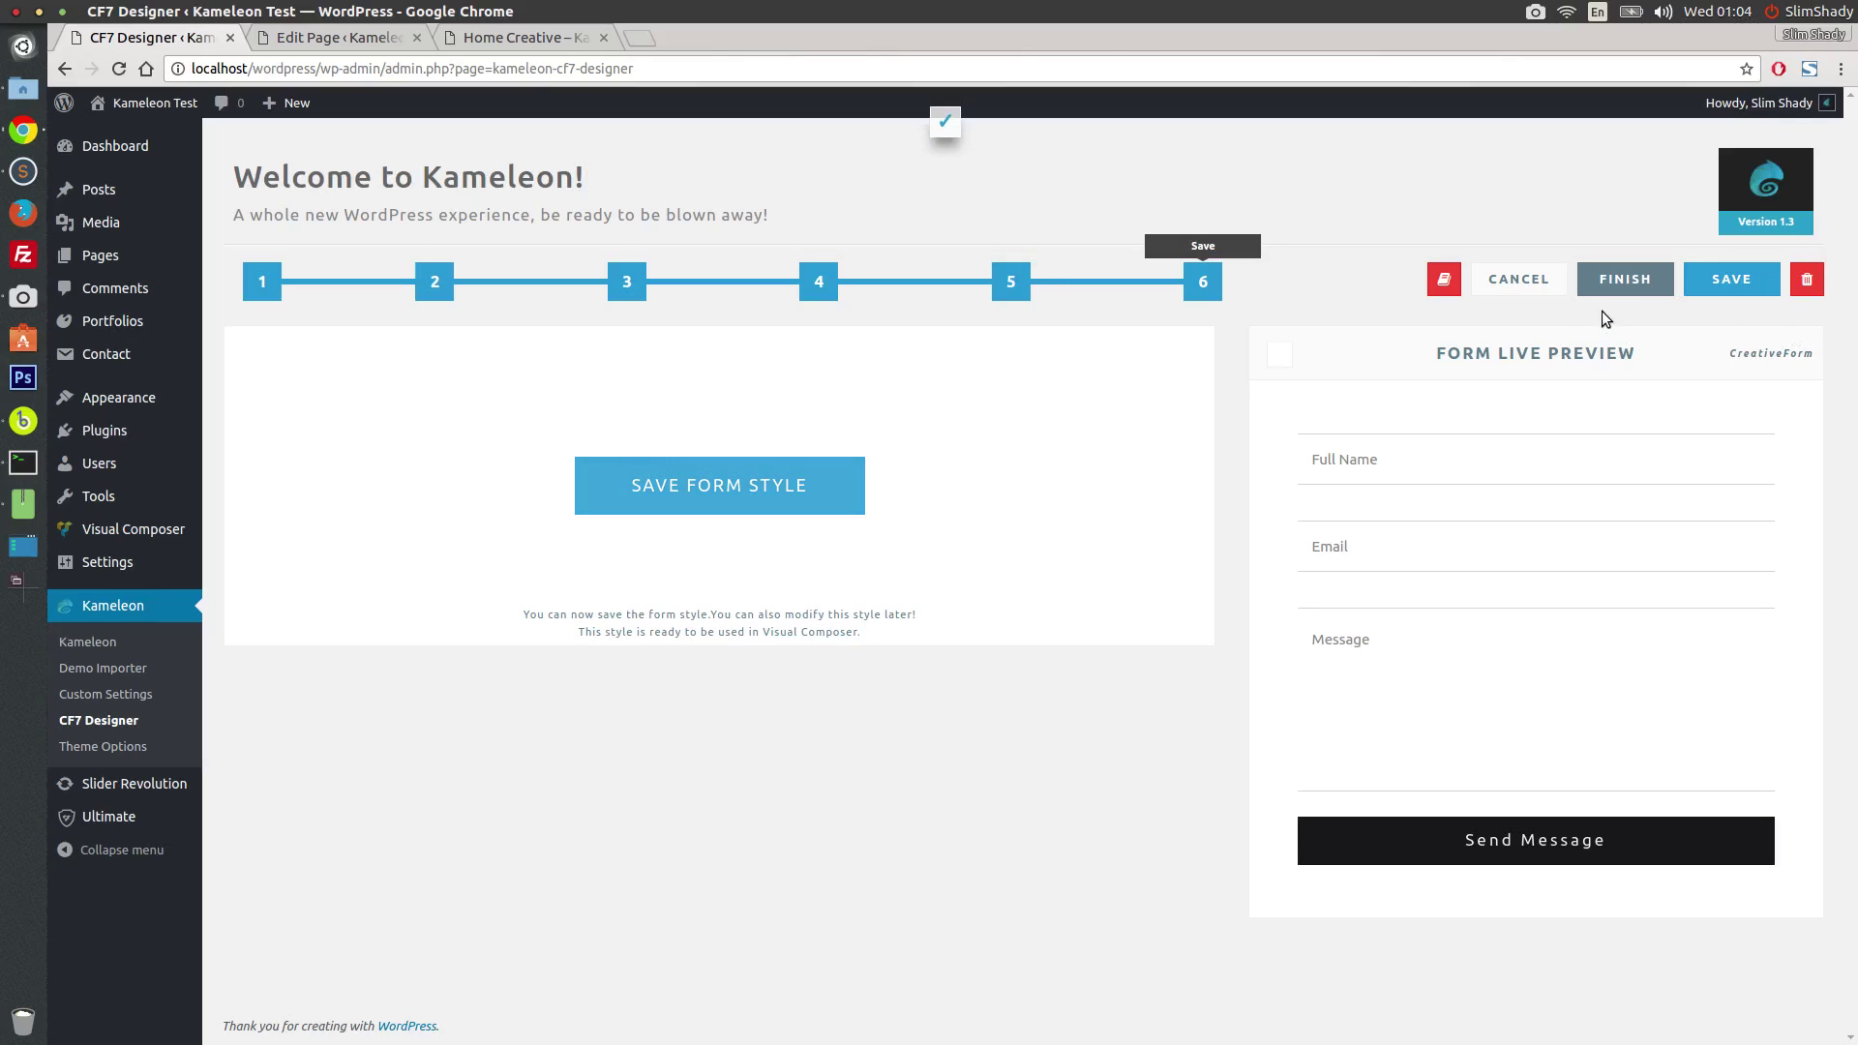
{"action": "left_click", "coordinate": [1614, 283]}
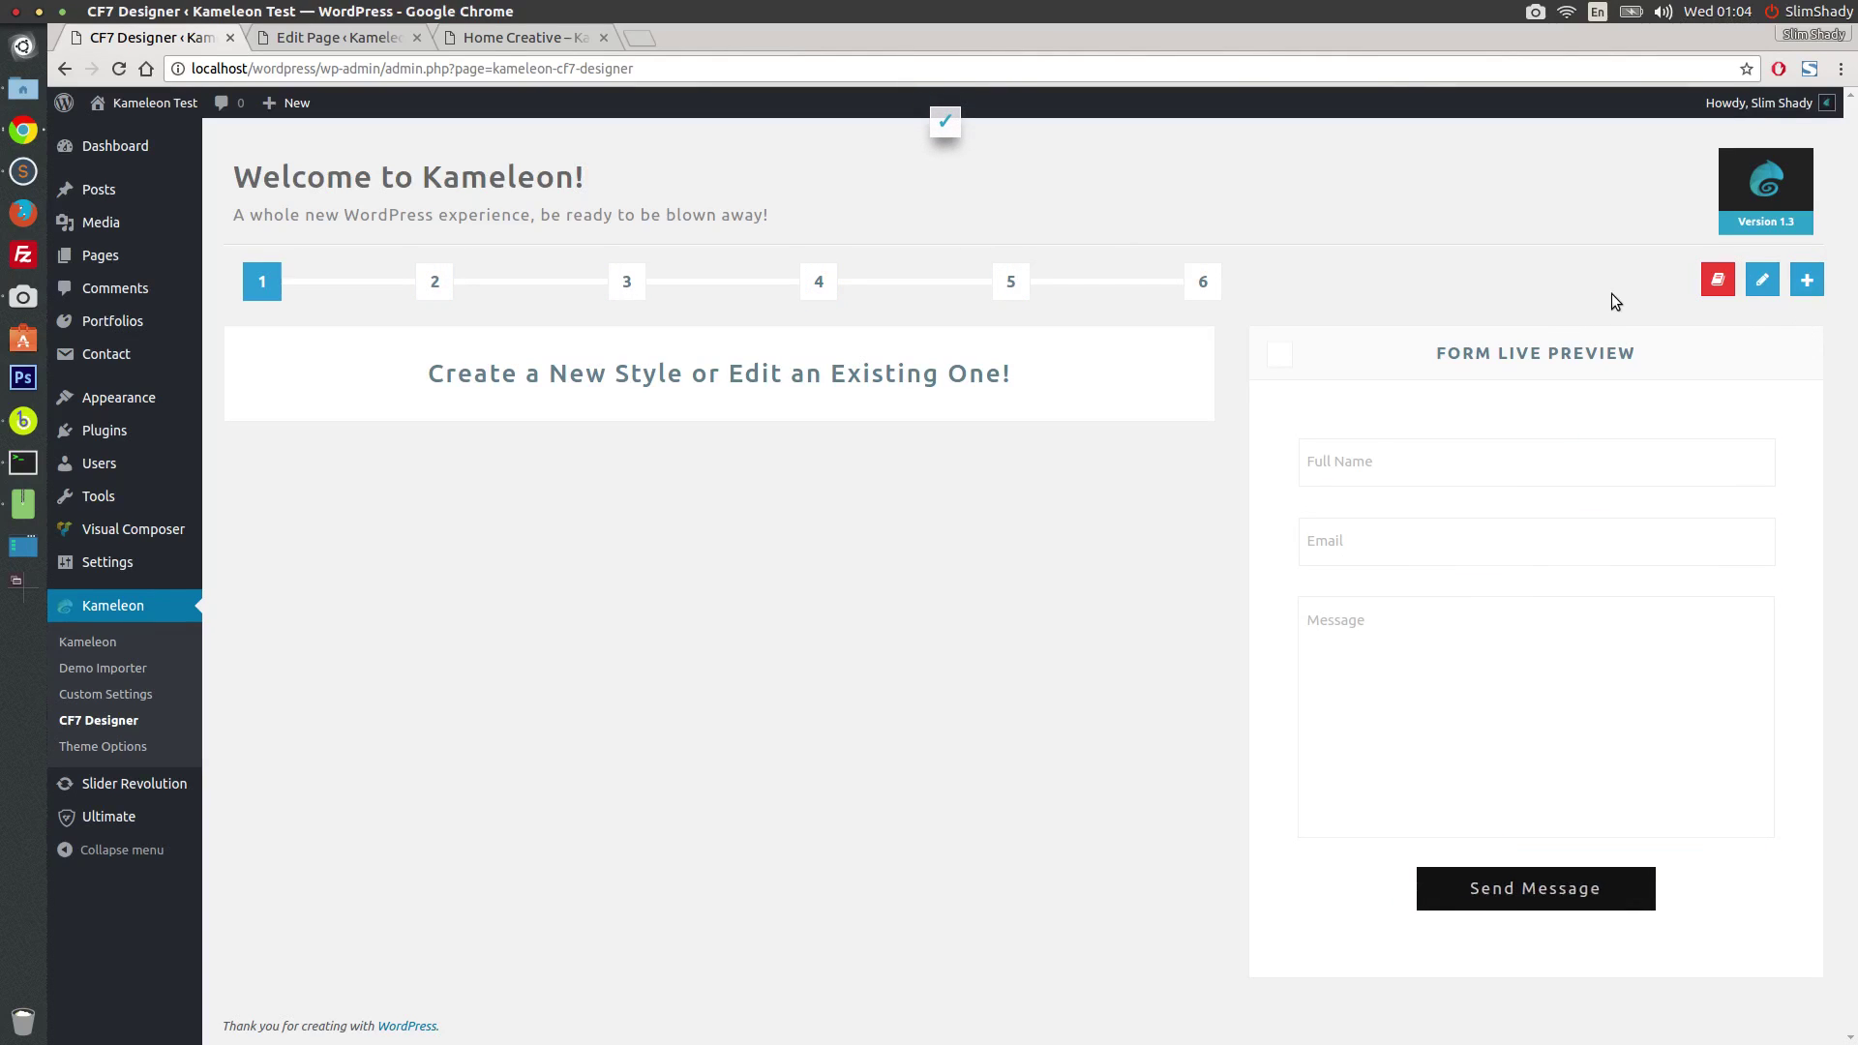
Step: Look at the contact form on the live Home Creative page and reload the page's editor
{"action": "left_click", "coordinate": [462, 39]}
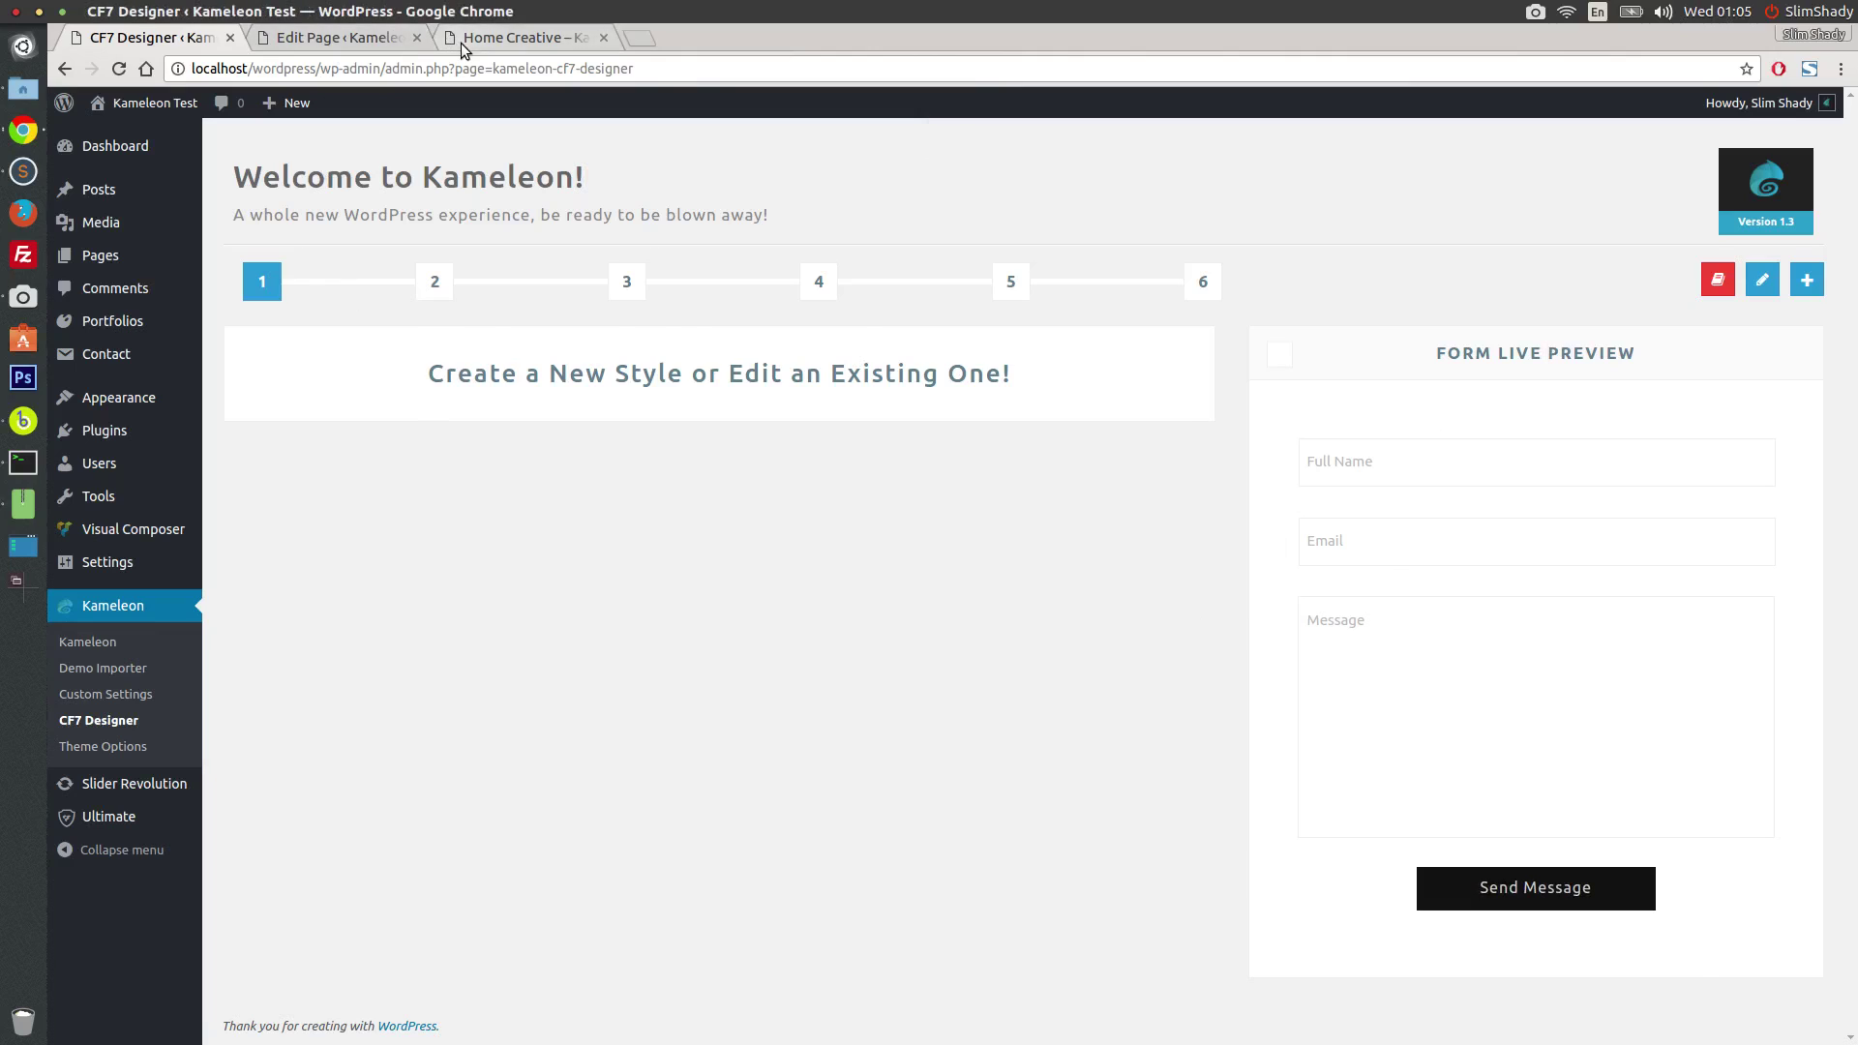
{"action": "left_click", "coordinate": [431, 402]}
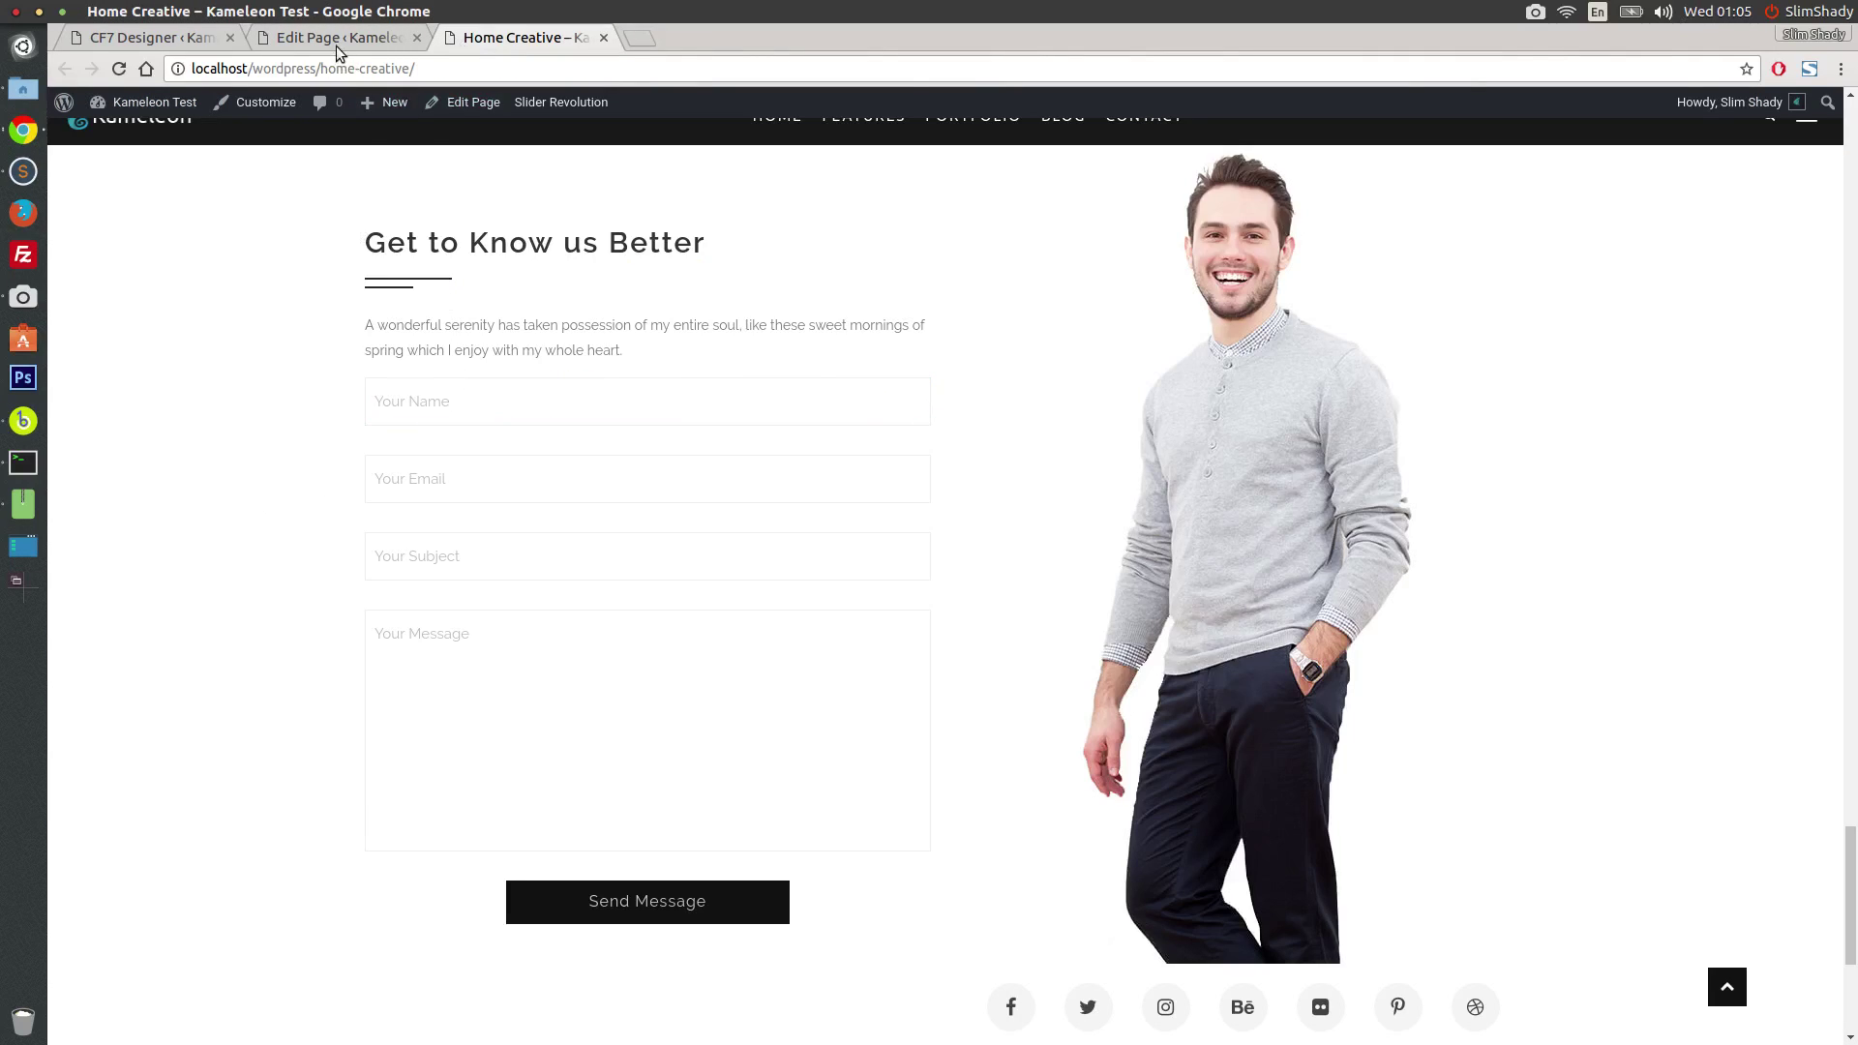
{"action": "left_click", "coordinate": [340, 38]}
{"action": "left_click", "coordinate": [119, 67]}
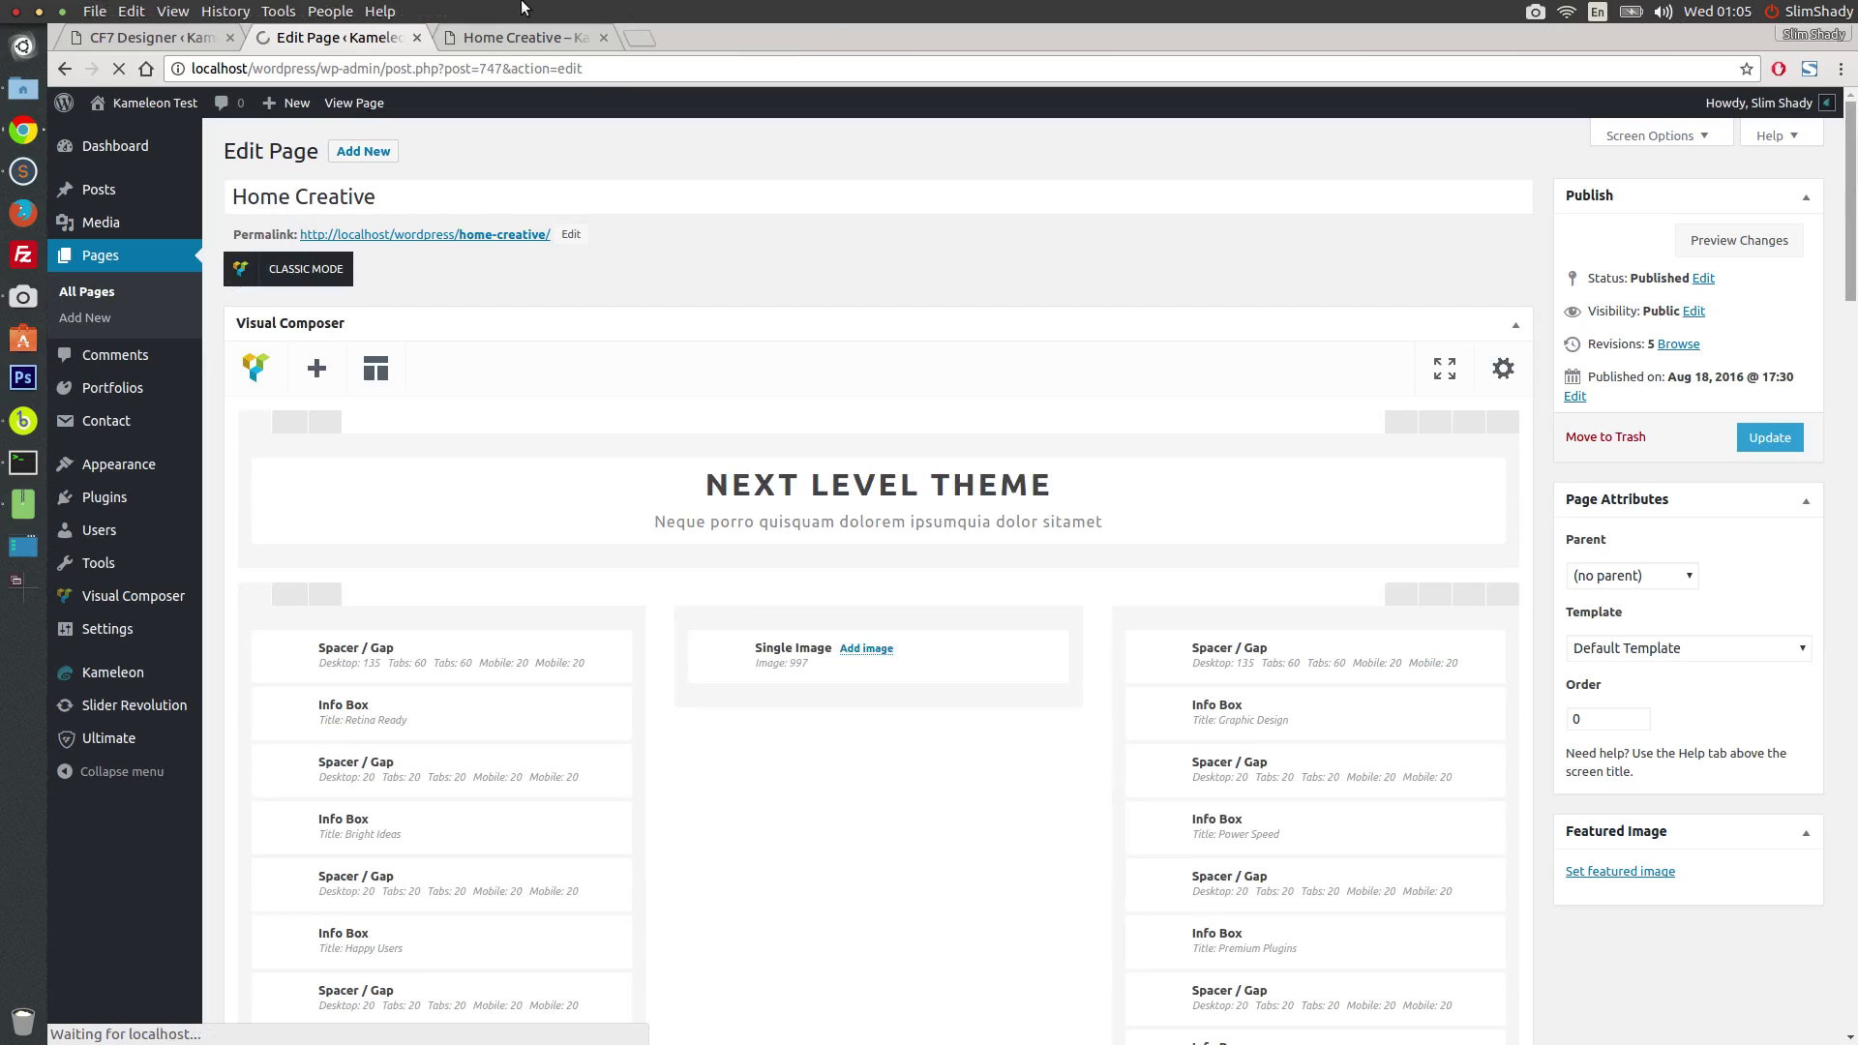
Step: Assign the CreativeForm CF7 style to the Contact Form 7 element and update the Home Creative page
{"action": "left_click_drag", "start_coordinate": [1849, 118], "coordinate": [1843, 721]}
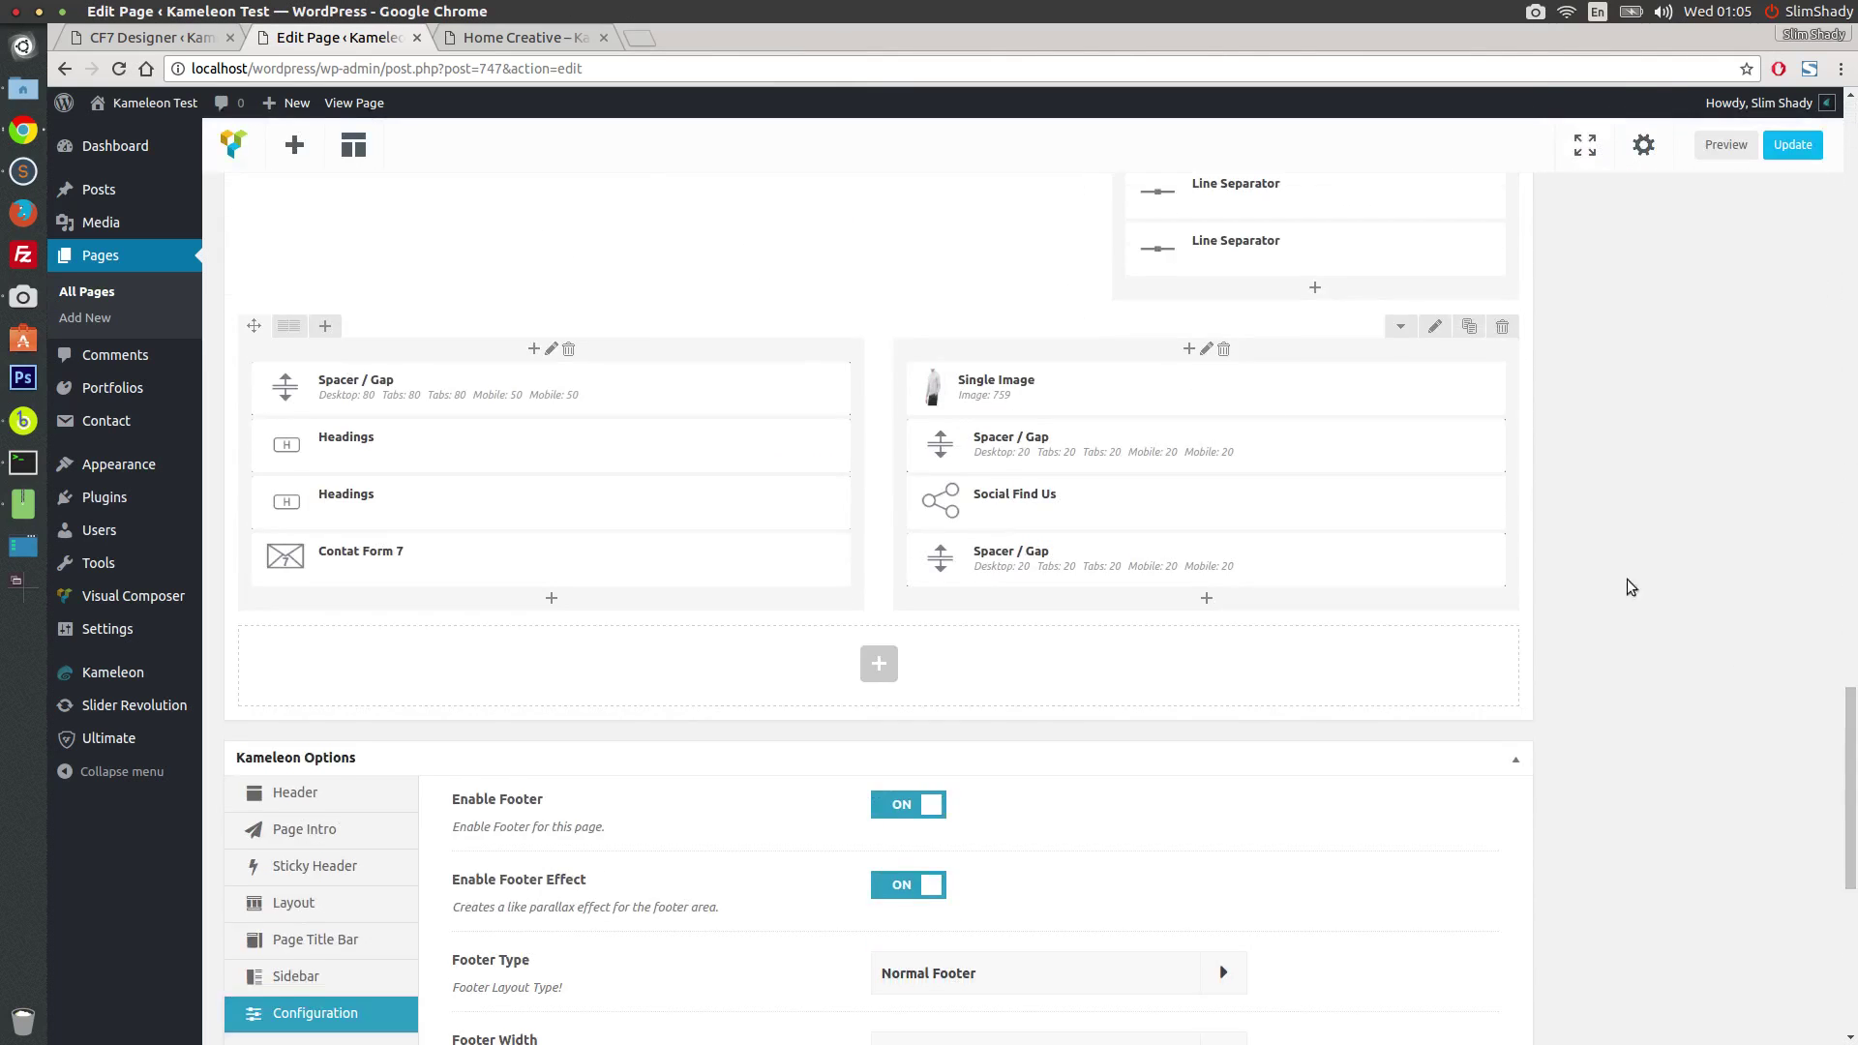
{"action": "left_click", "coordinate": [572, 561]}
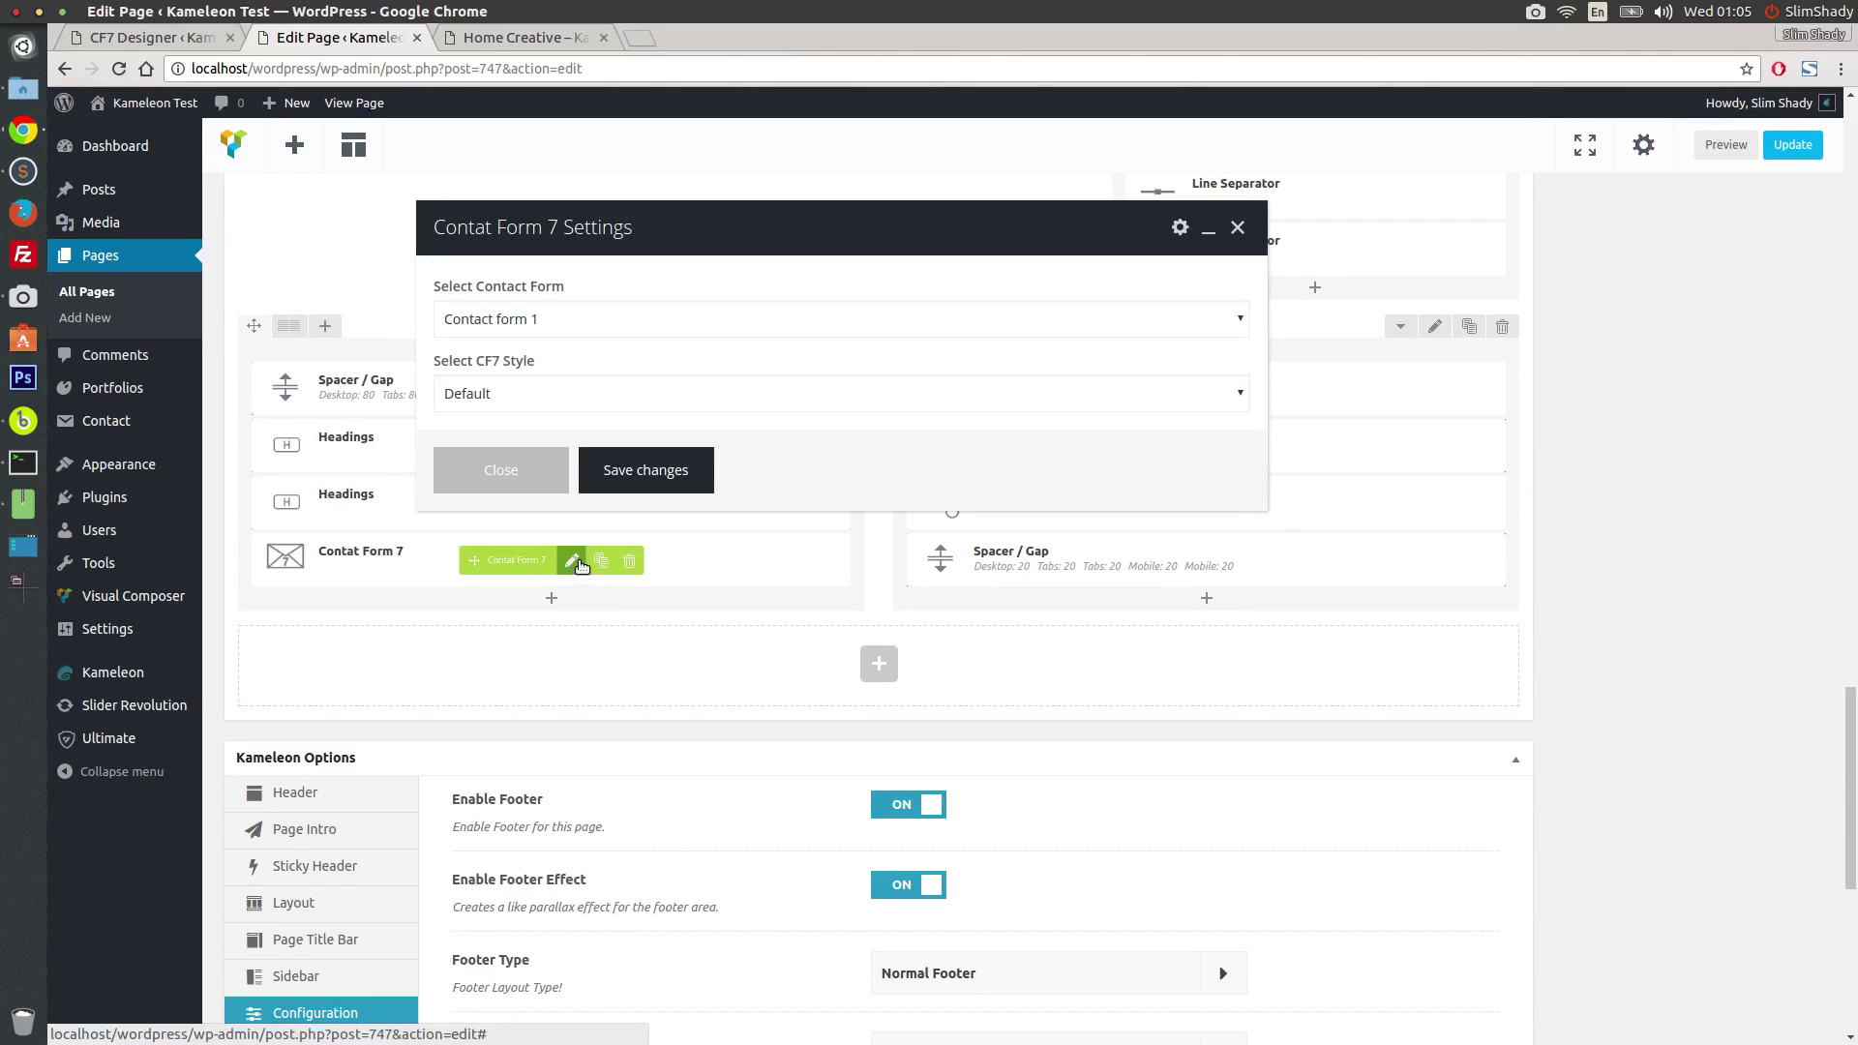
{"action": "left_click", "coordinate": [515, 394]}
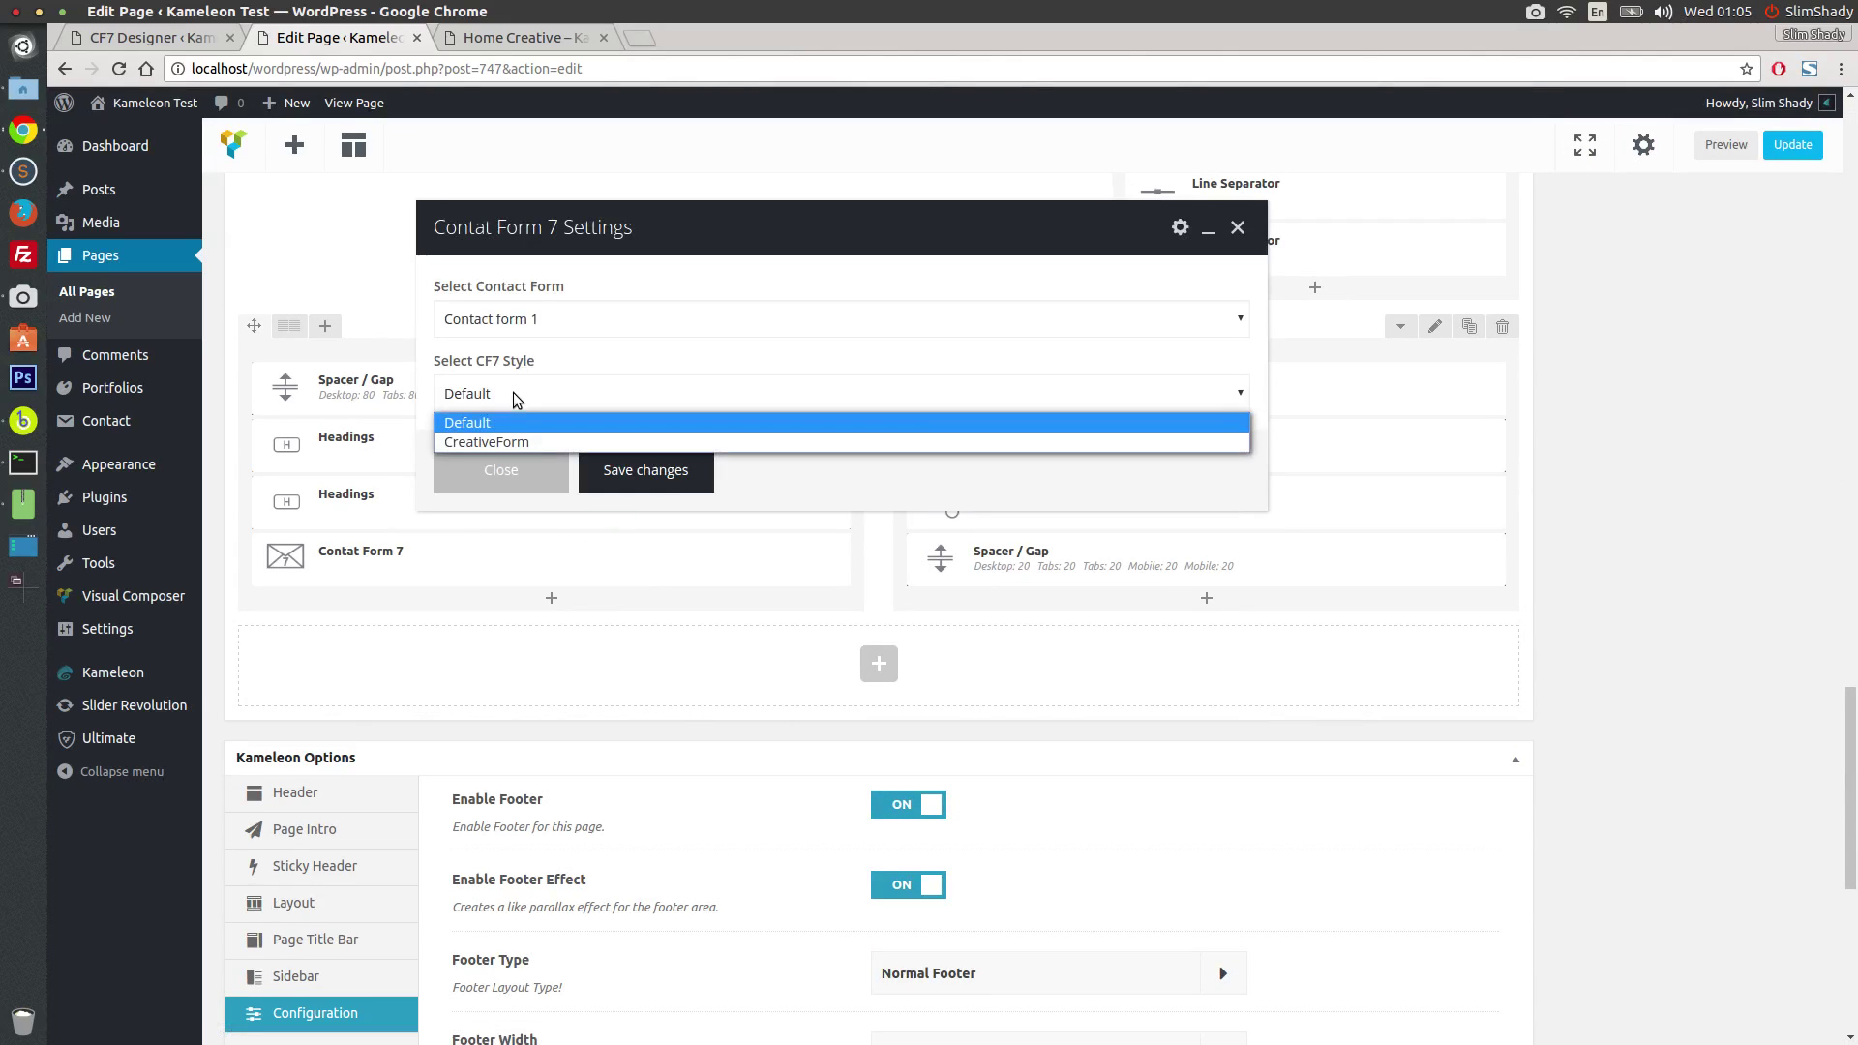
{"action": "left_click", "coordinate": [501, 445]}
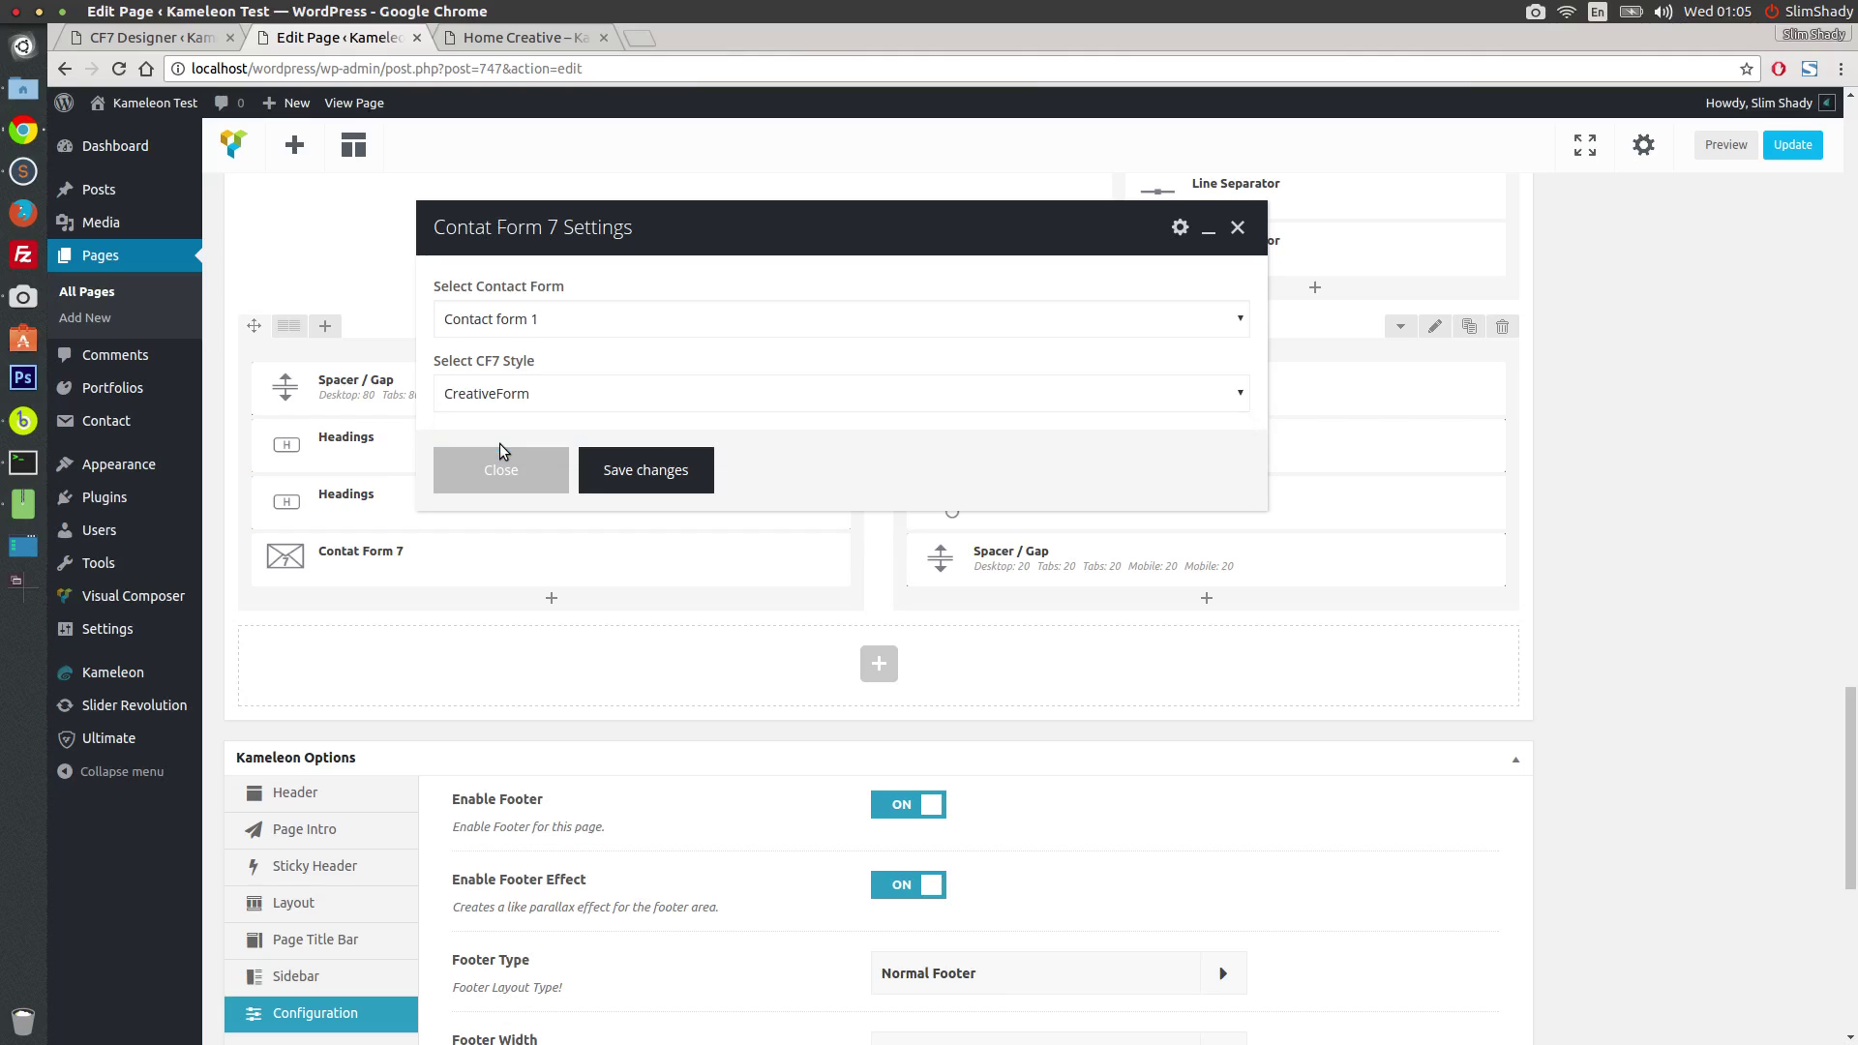
{"action": "left_click", "coordinate": [628, 473]}
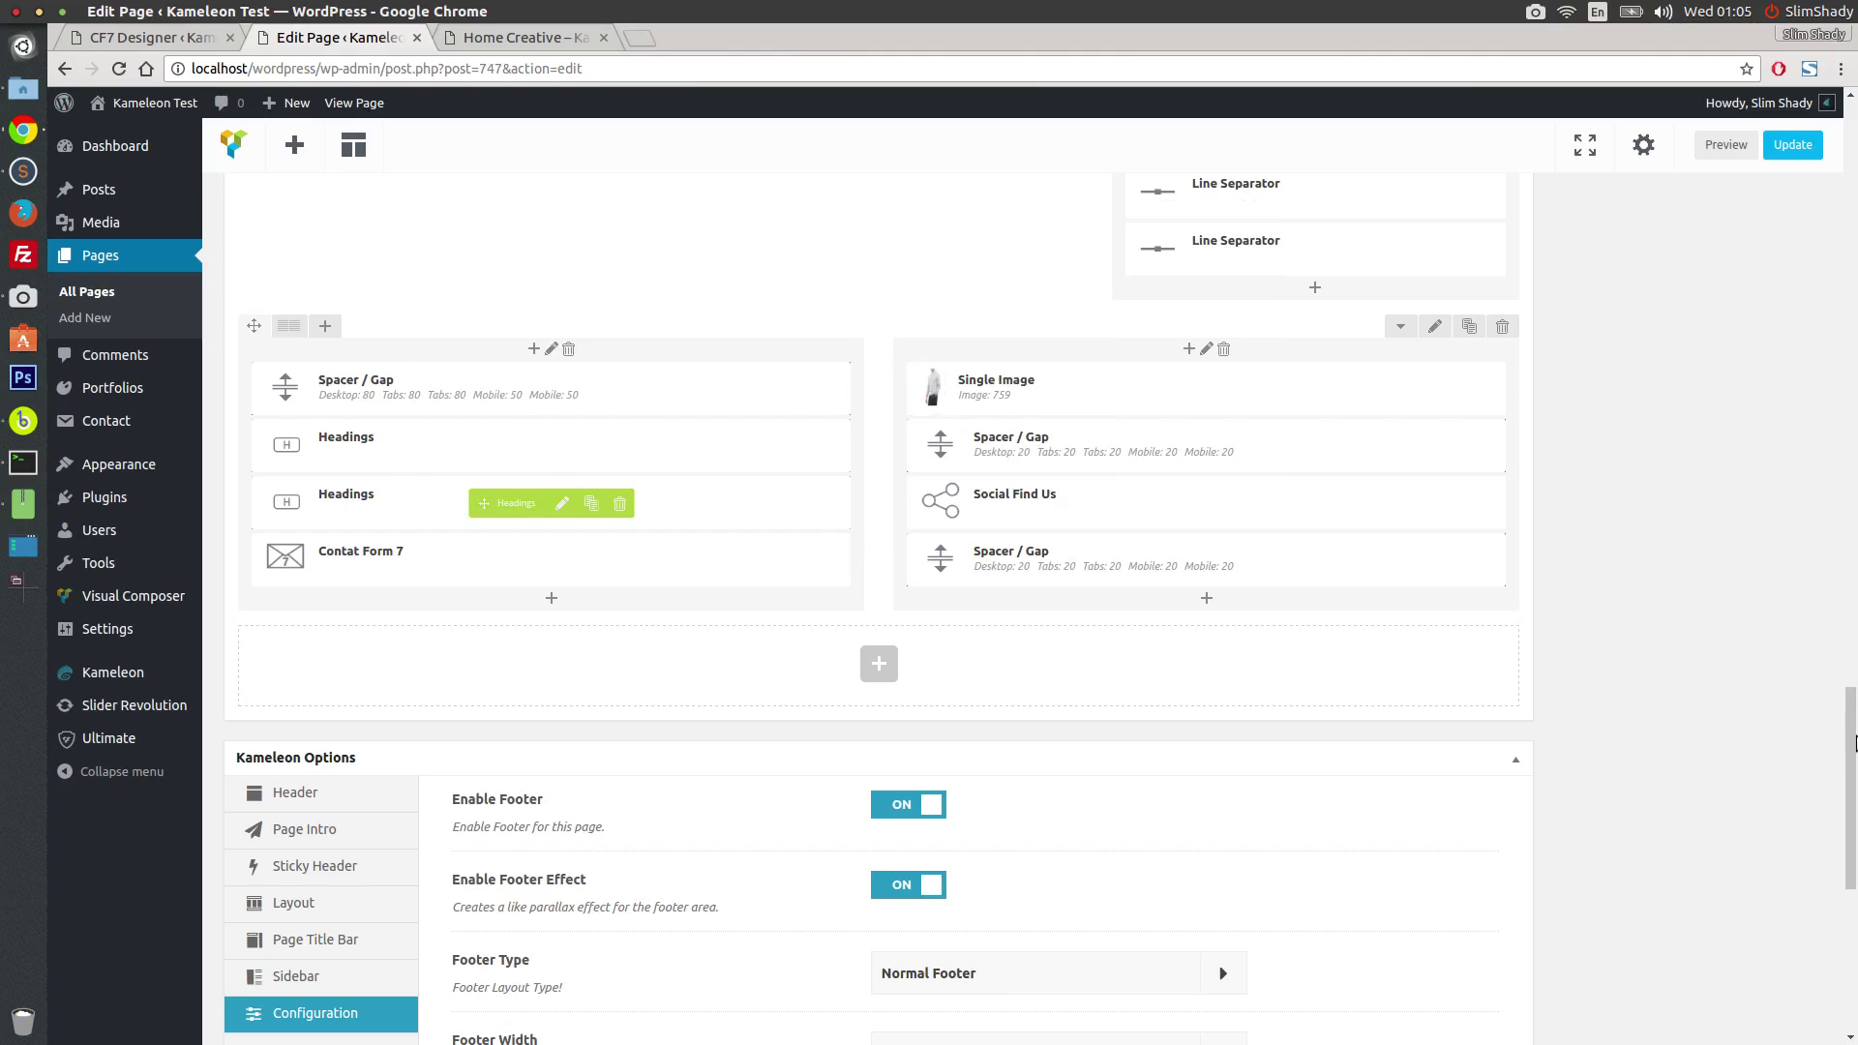
{"action": "scroll", "coordinate": [1855, 743], "scroll_direction": "up", "scroll_amount": 20}
{"action": "left_click", "coordinate": [1761, 440]}
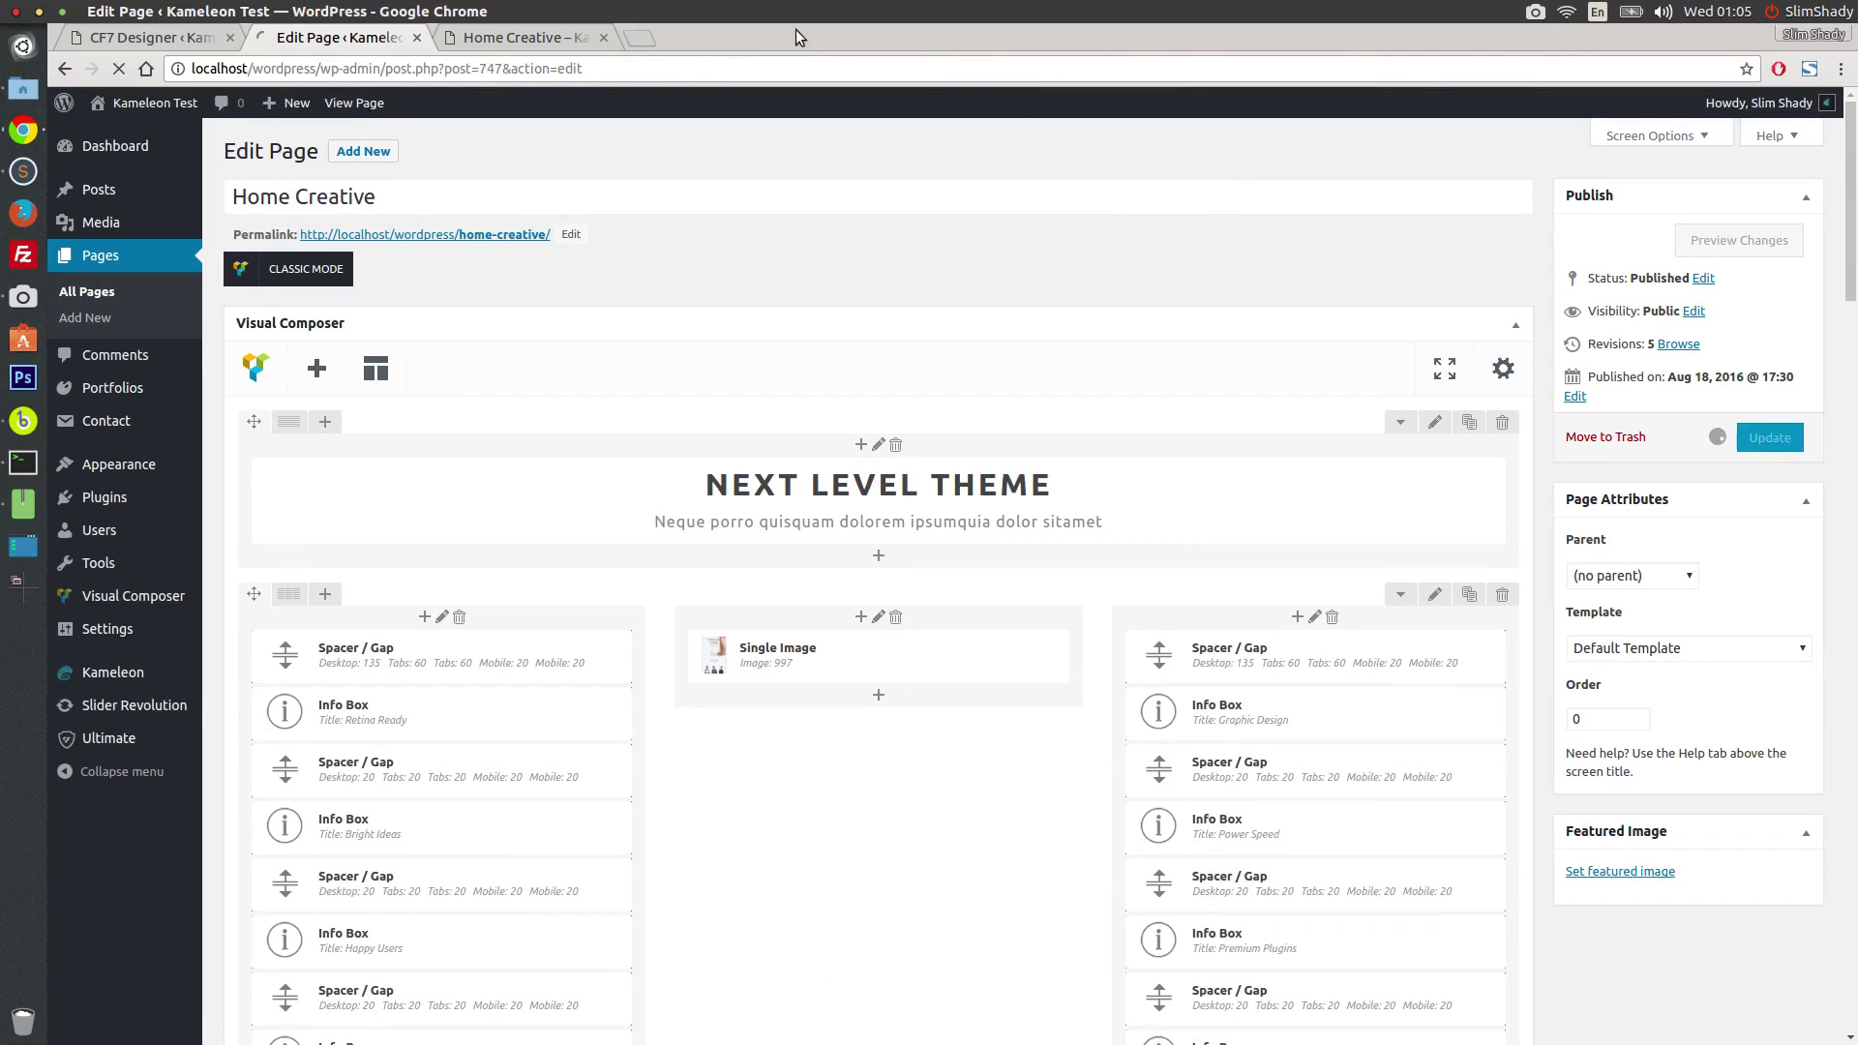
Step: Reopen the live Home Creative page from its permalink and show the "Get to Know us Better" contact form
{"action": "left_click", "coordinate": [604, 38]}
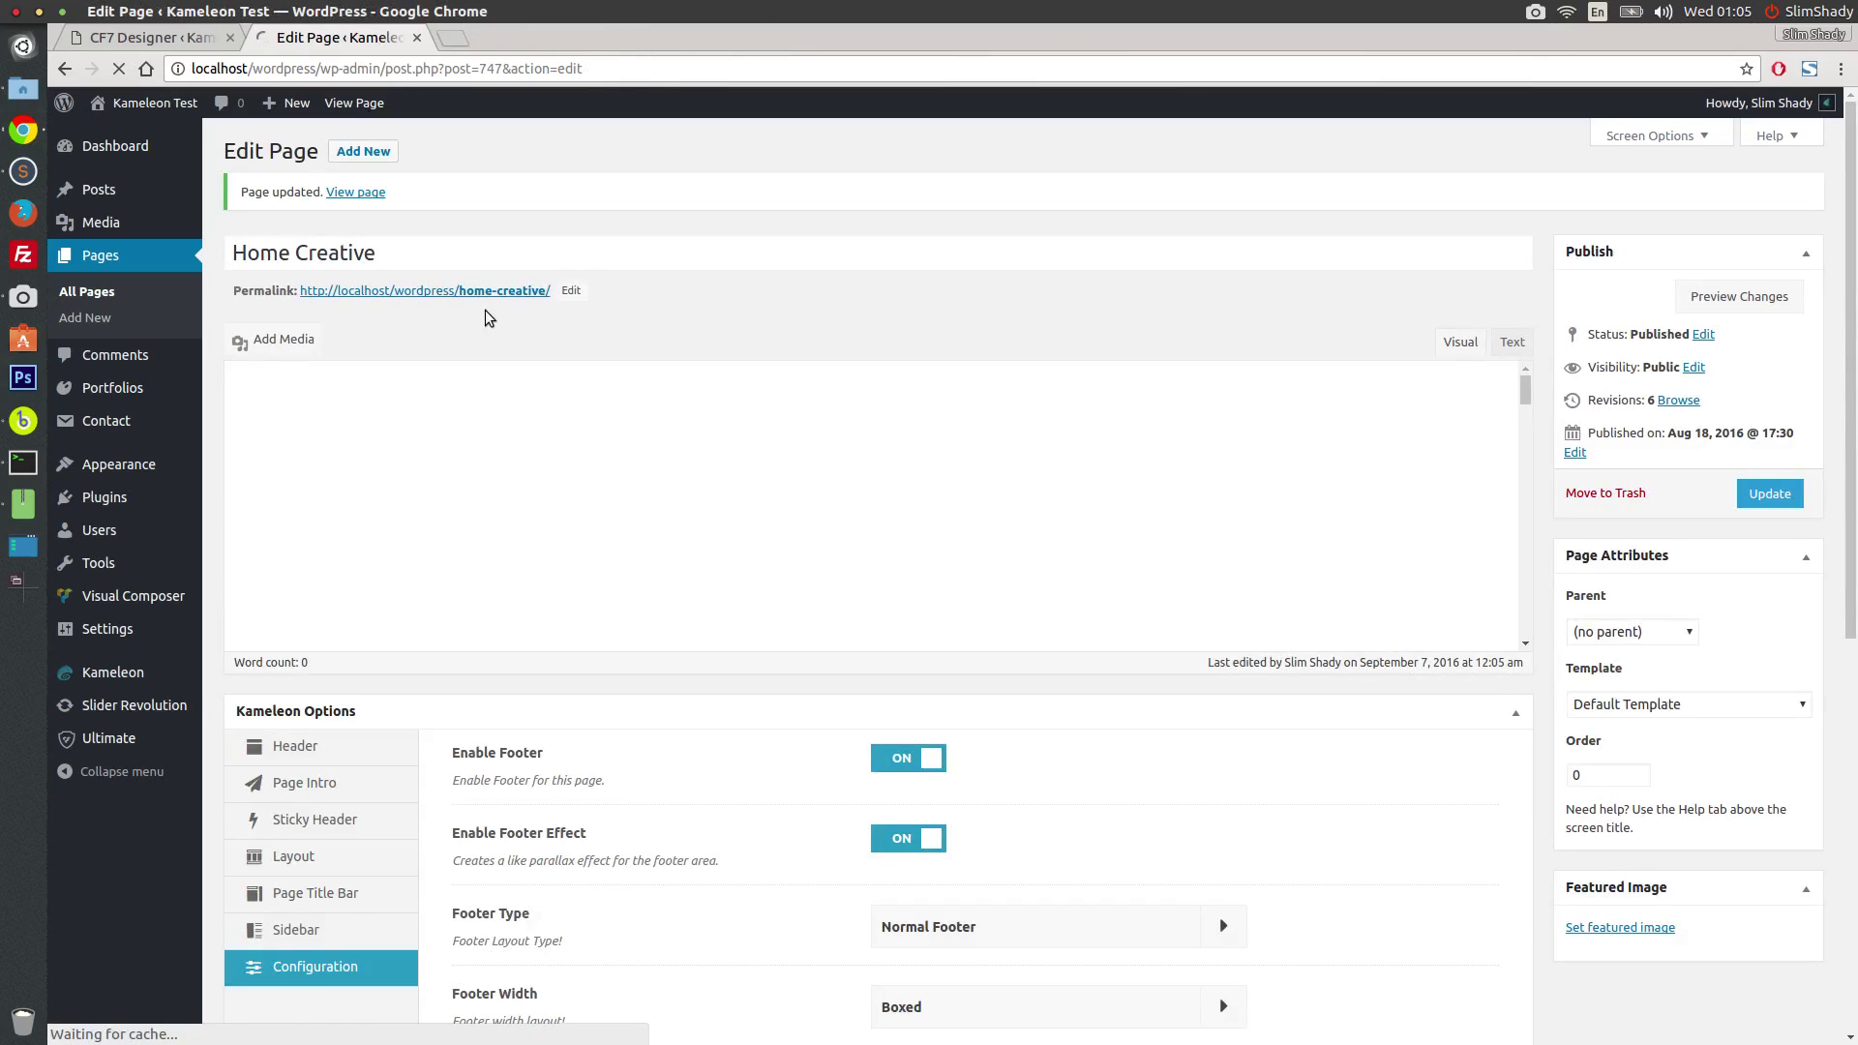
{"action": "middle_click", "coordinate": [472, 295]}
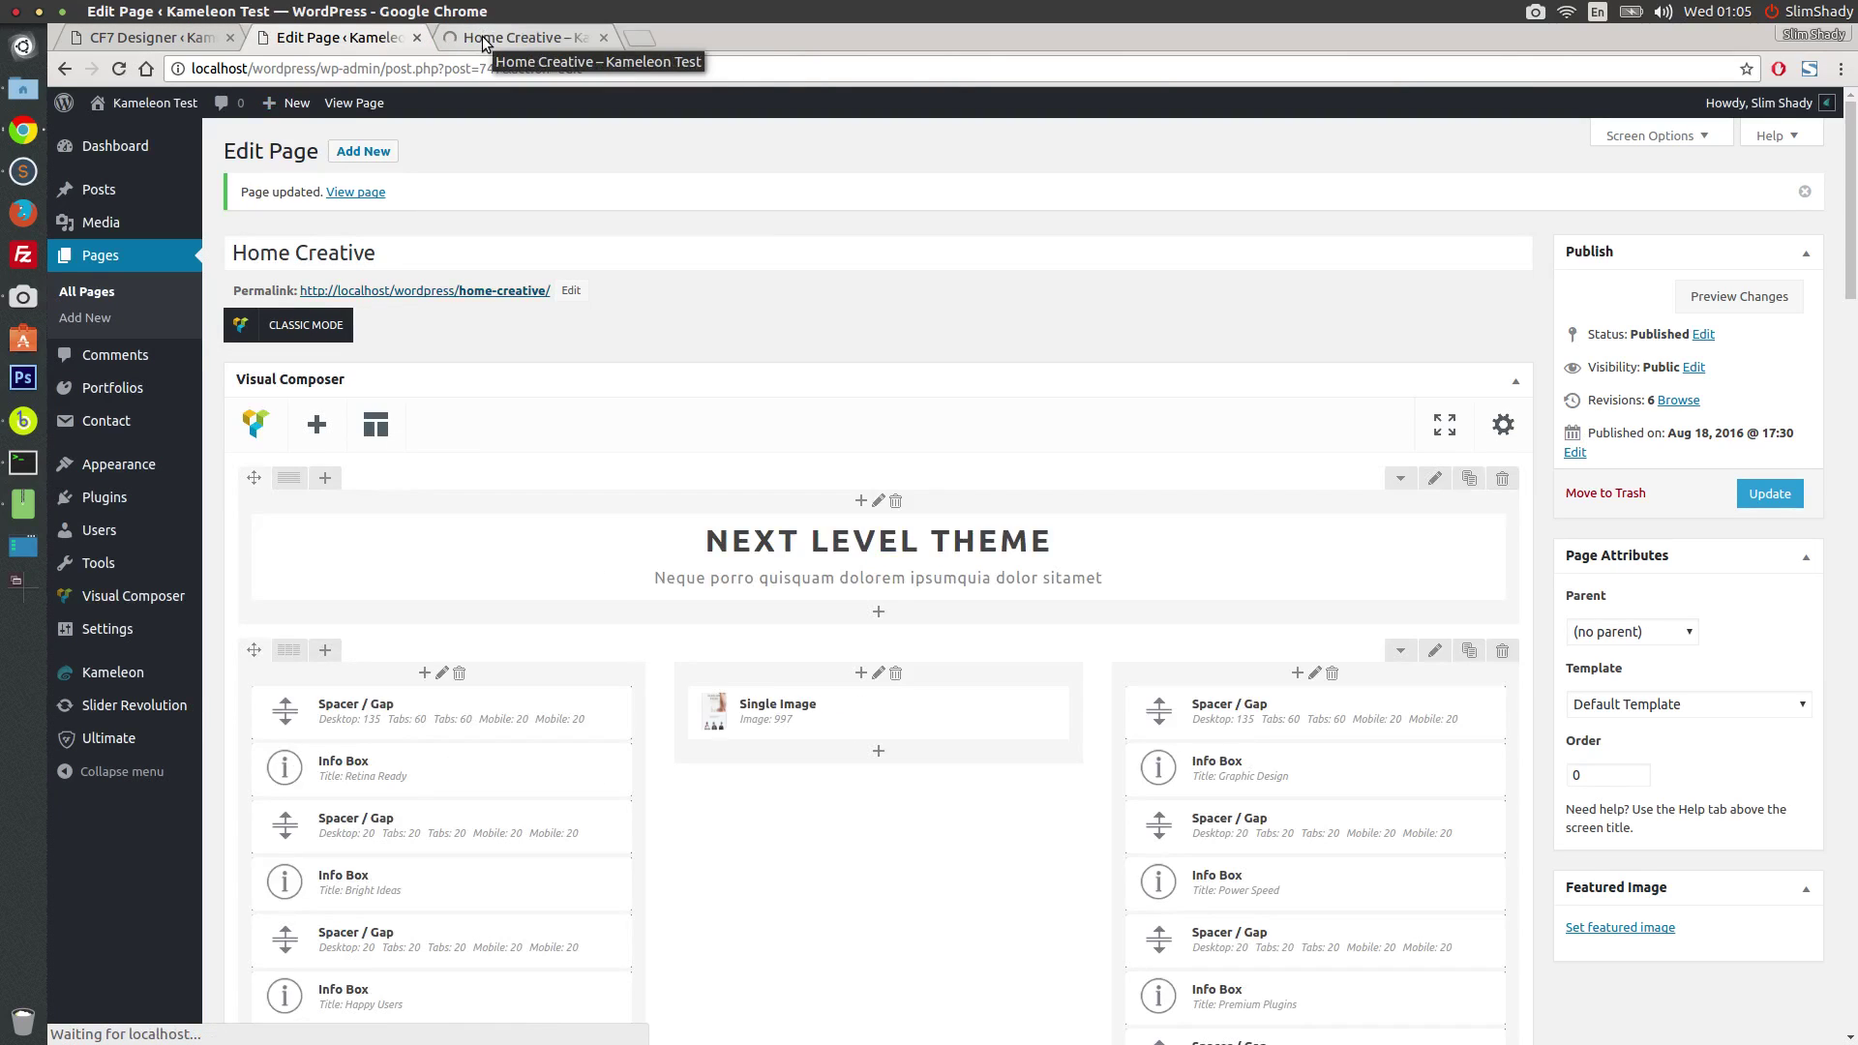
{"action": "left_click", "coordinate": [484, 44]}
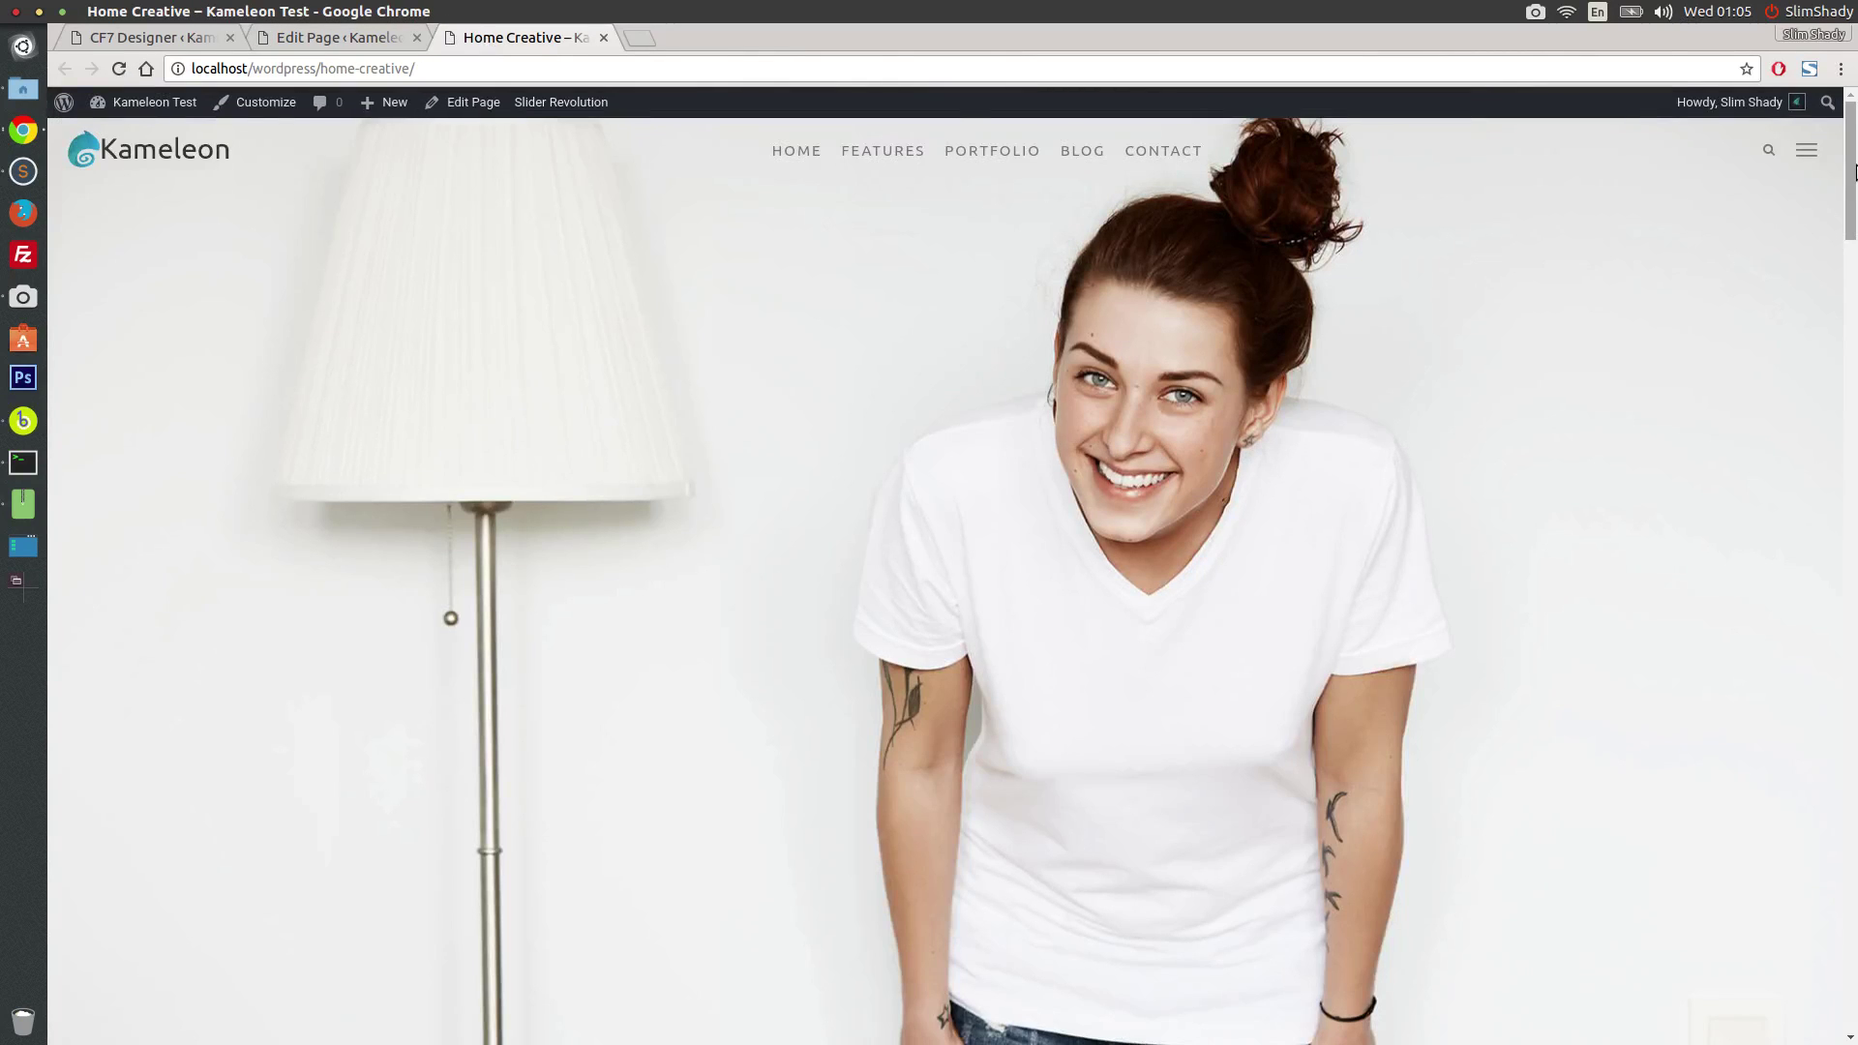
{"action": "left_click_drag", "start_coordinate": [1854, 171], "coordinate": [1854, 882]}
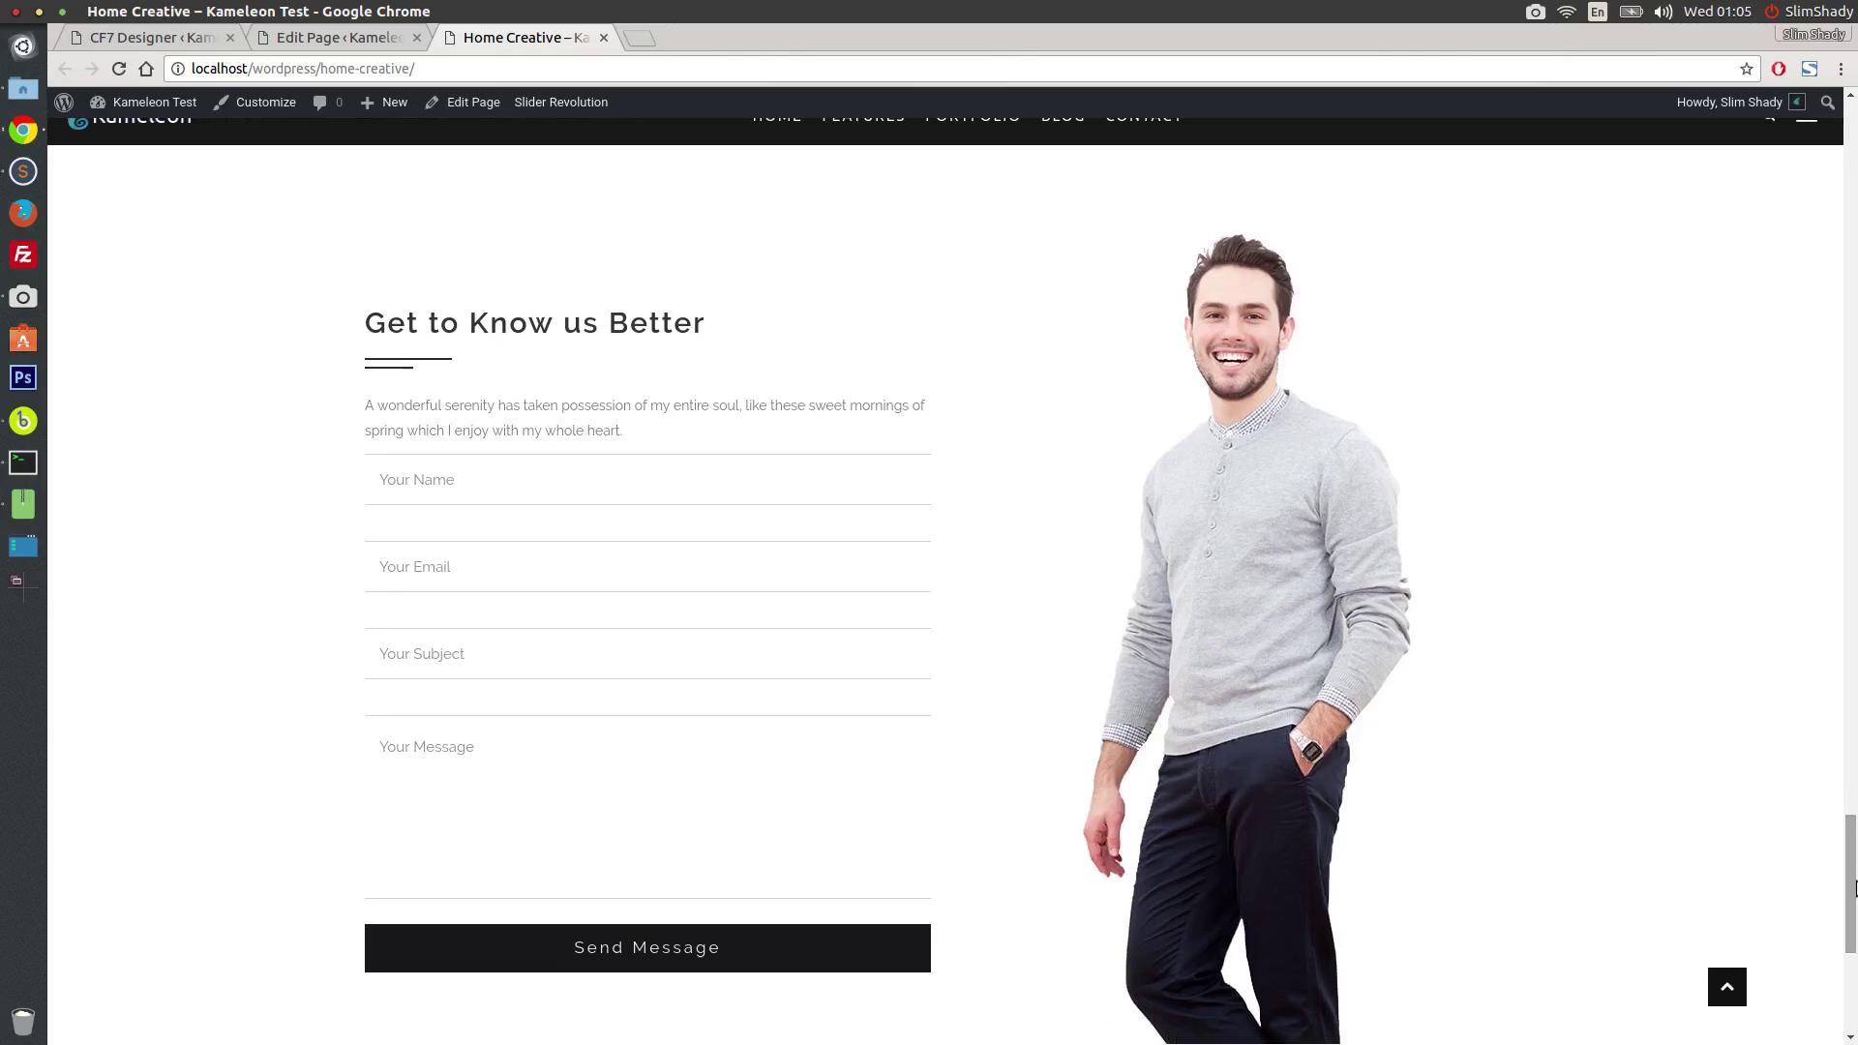
Step: Test the focus effect of the Your Message and Your Name fields on the live form
{"action": "left_click", "coordinate": [630, 818]}
{"action": "left_click", "coordinate": [220, 759]}
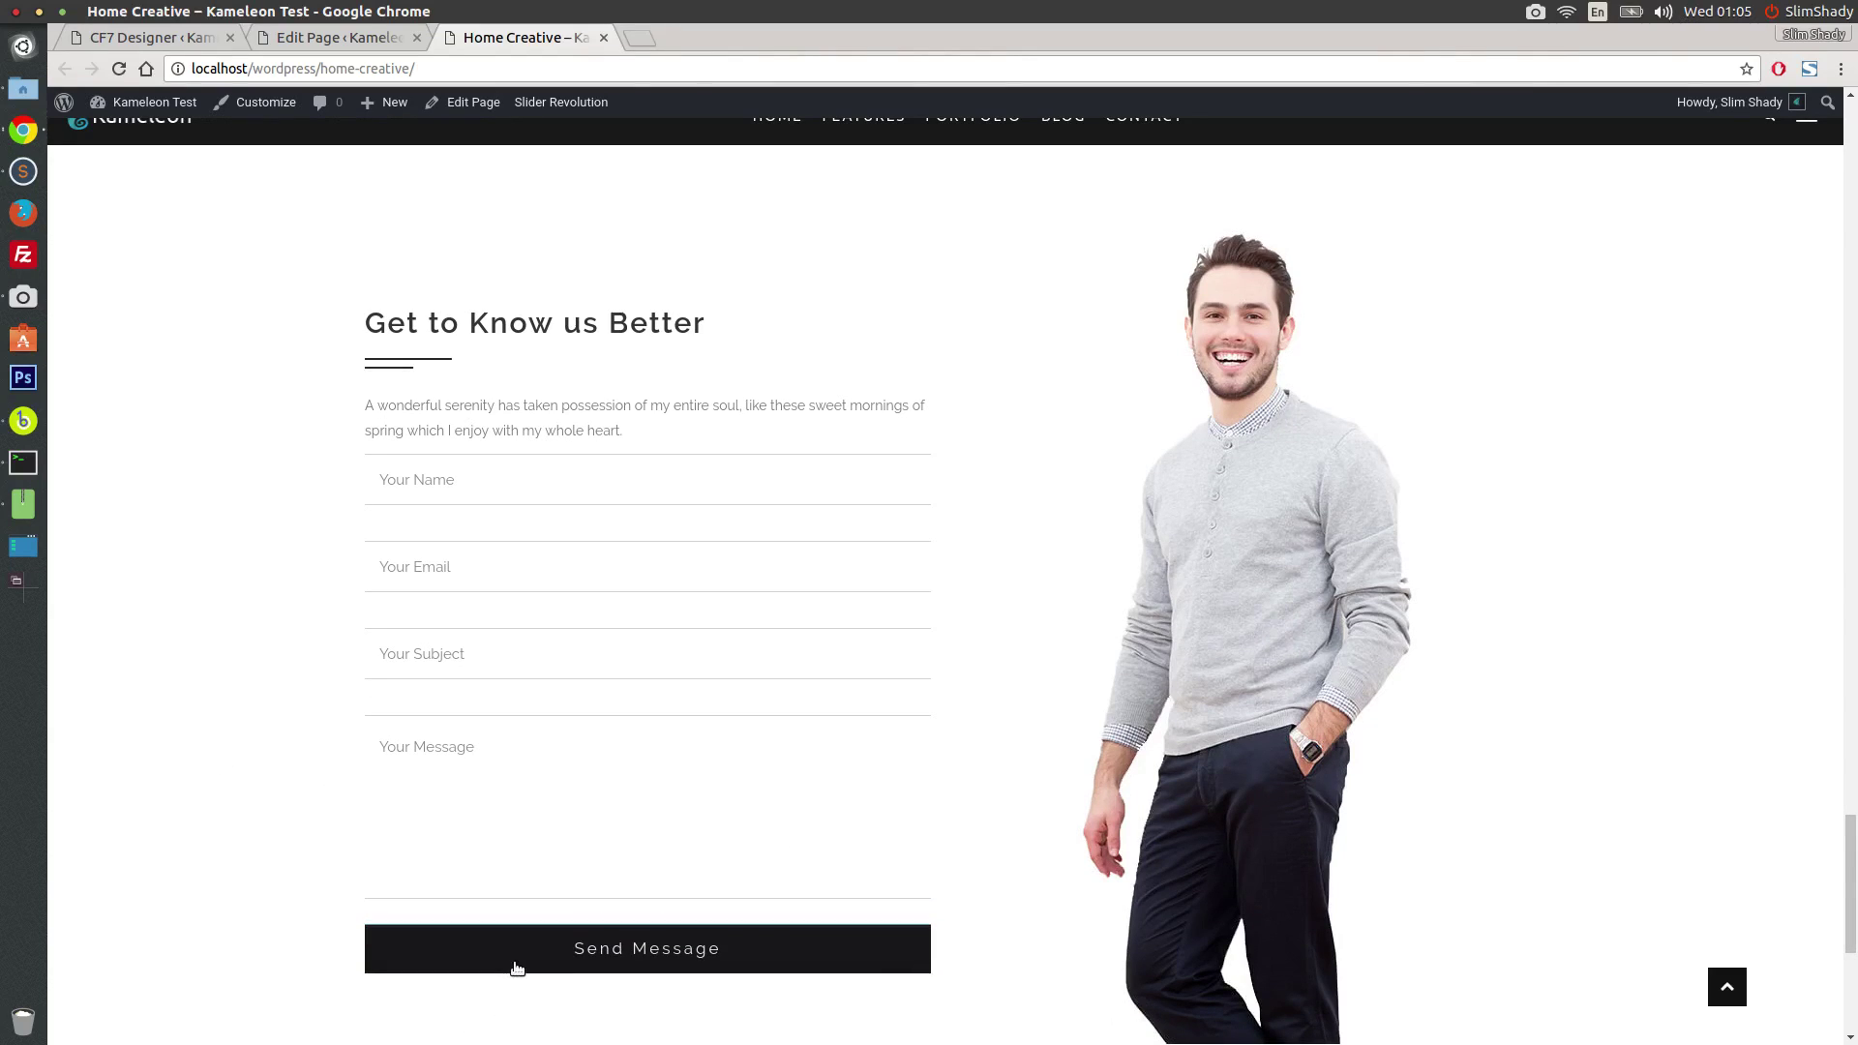
{"action": "left_click", "coordinate": [461, 481]}
{"action": "left_click", "coordinate": [277, 520]}
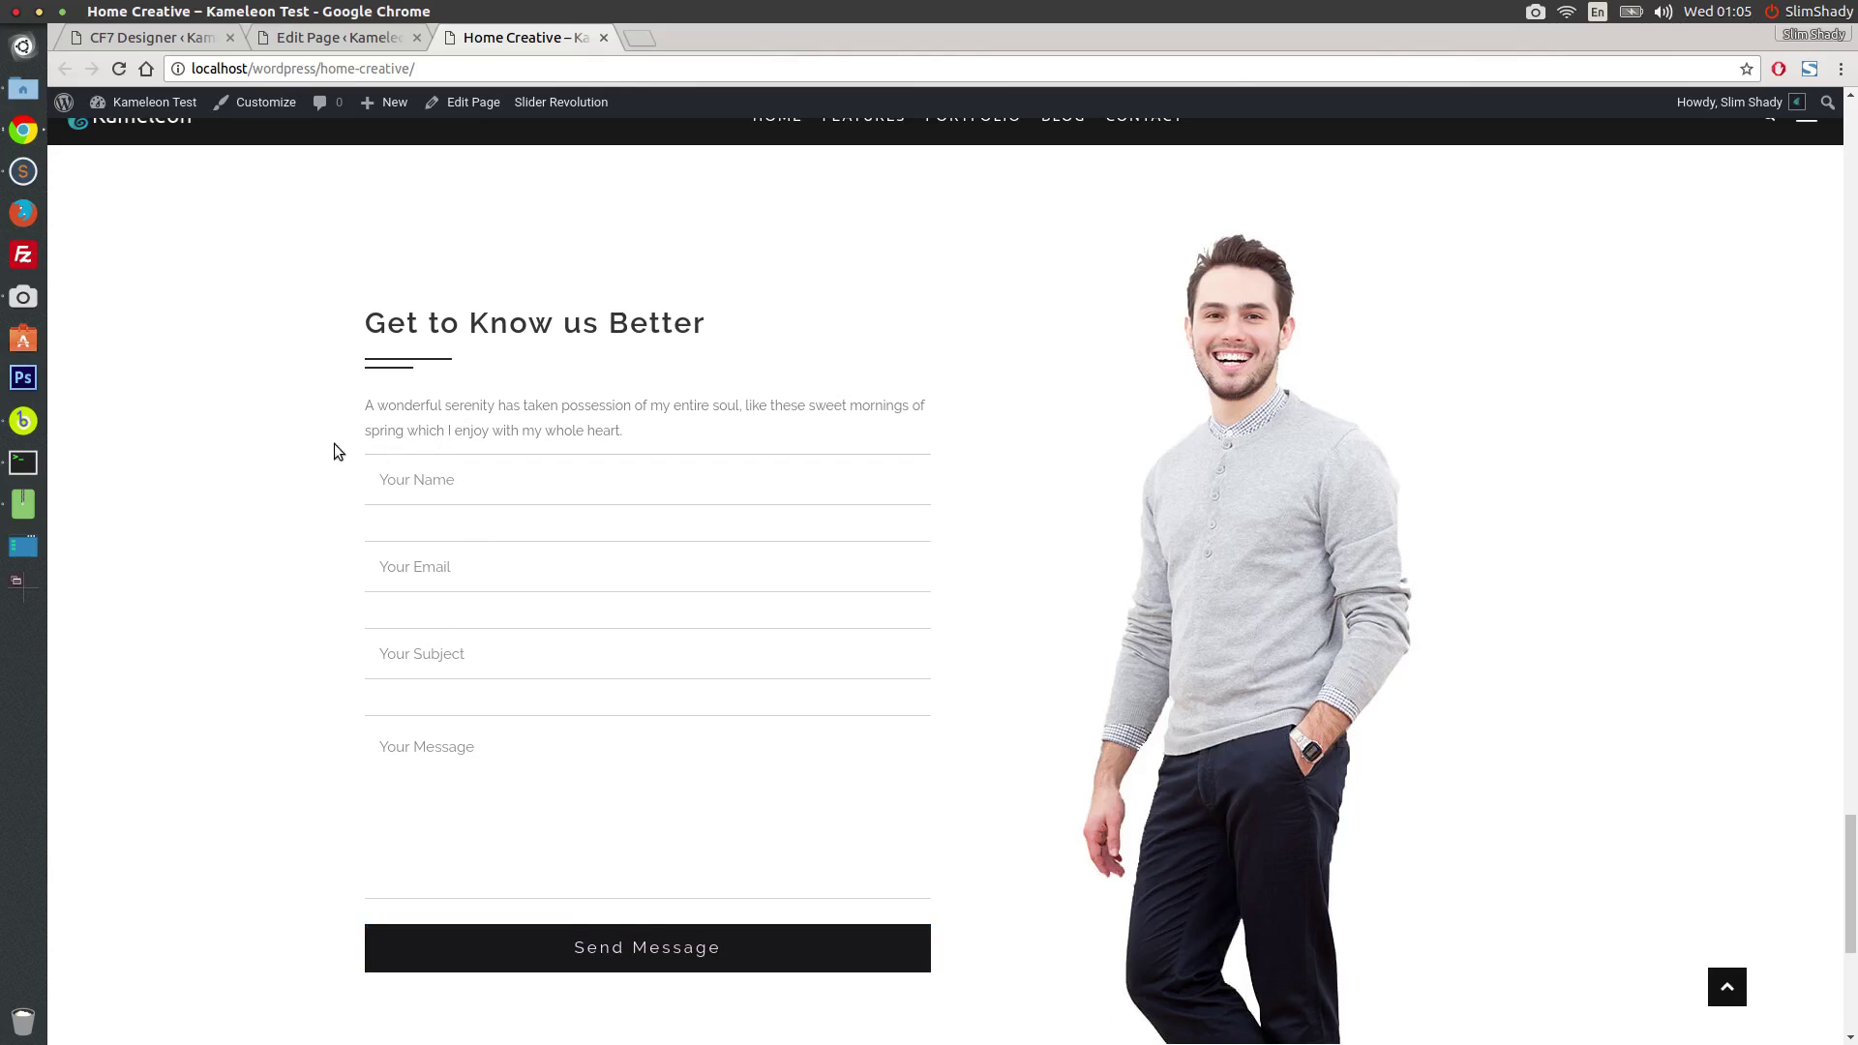
{"action": "left_click", "coordinate": [426, 479]}
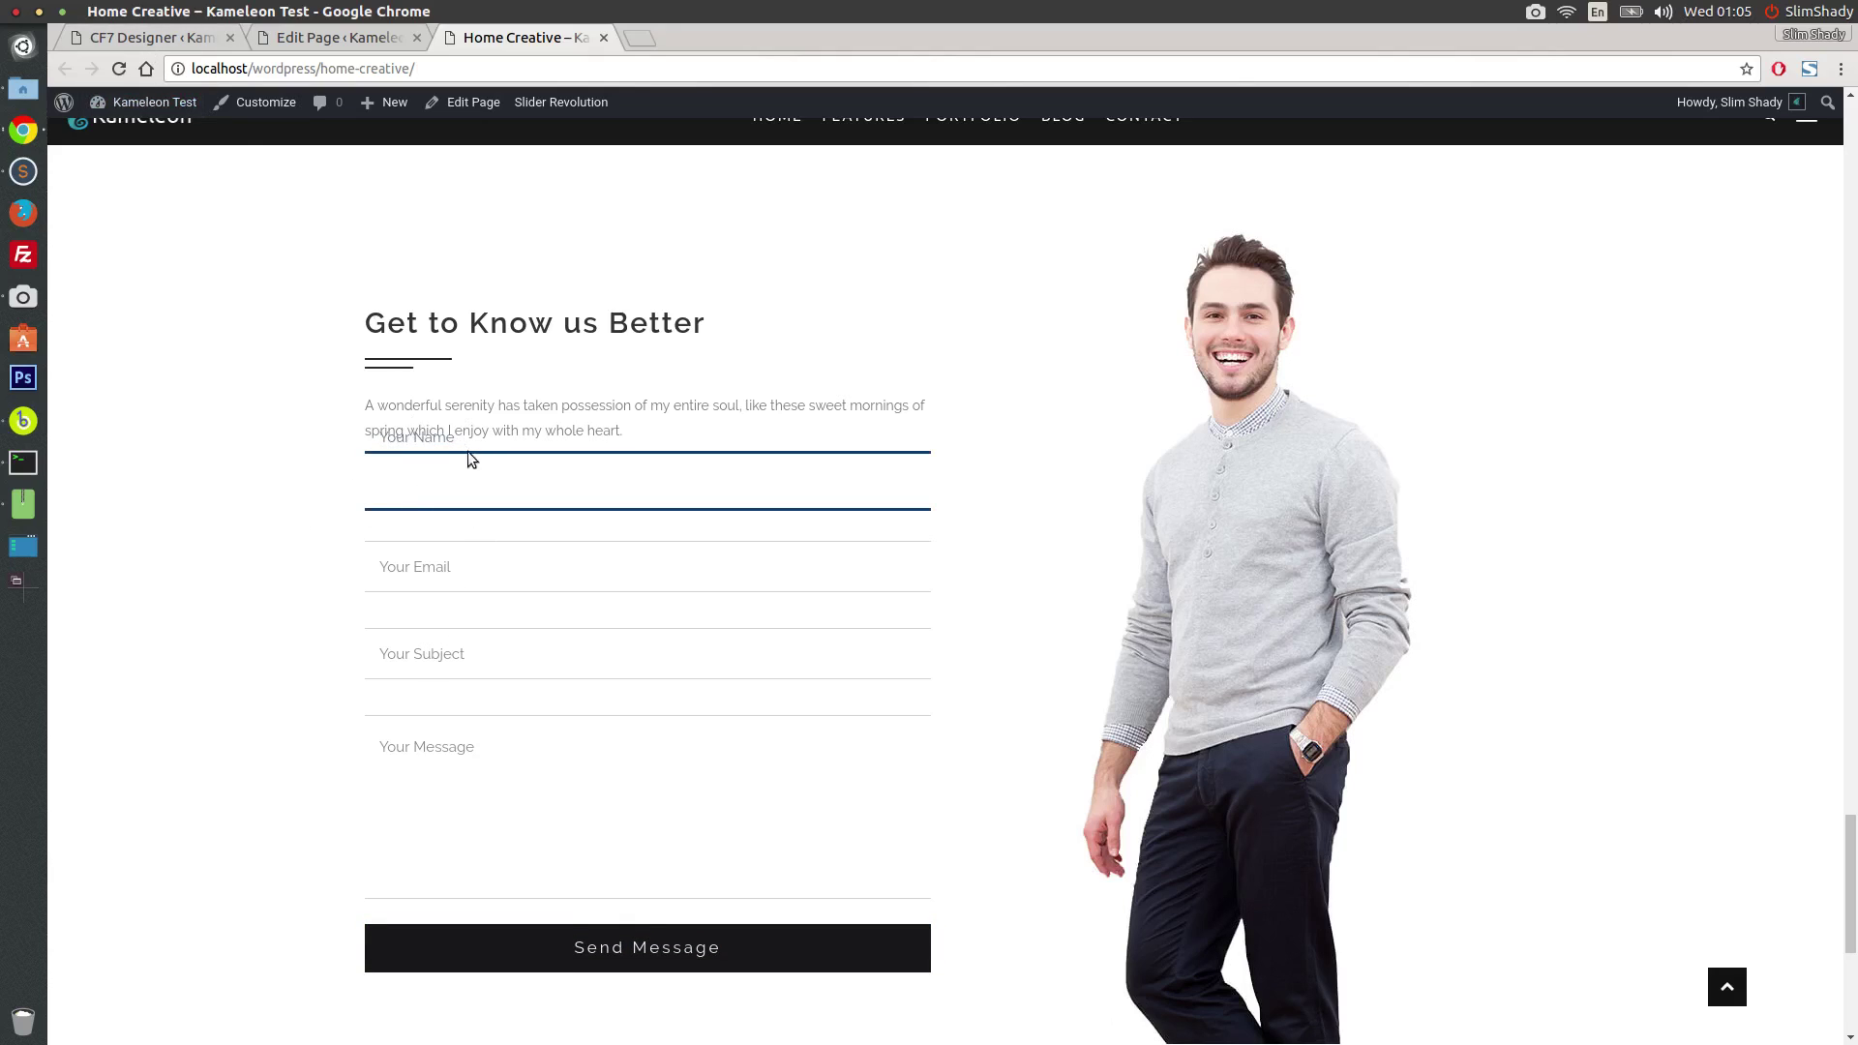
{"action": "left_click", "coordinate": [323, 478]}
Step: In the page editor, search the elements for "space" and add a Spacer / Gap to the contact form column
{"action": "left_click", "coordinate": [310, 45]}
{"action": "scroll", "coordinate": [1853, 494], "scroll_direction": "down", "scroll_amount": 5}
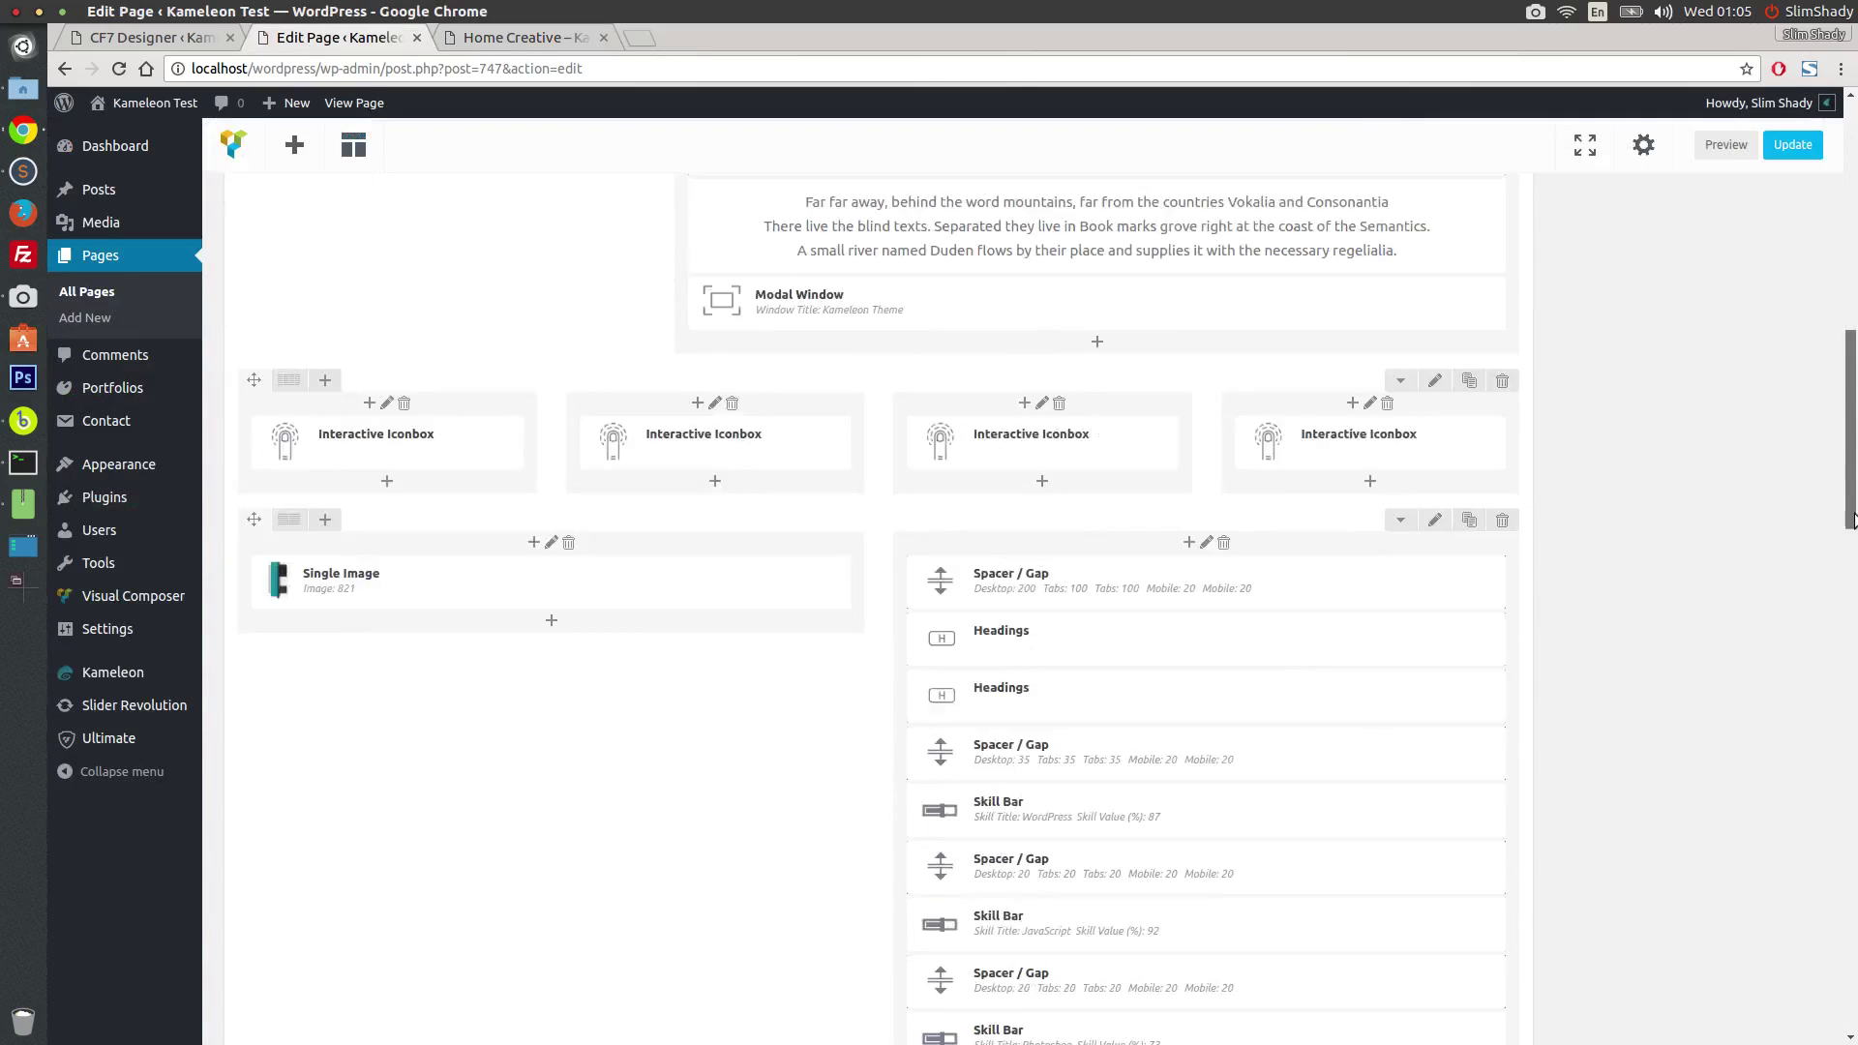
{"action": "scroll", "coordinate": [1853, 494], "scroll_direction": "down", "scroll_amount": 10}
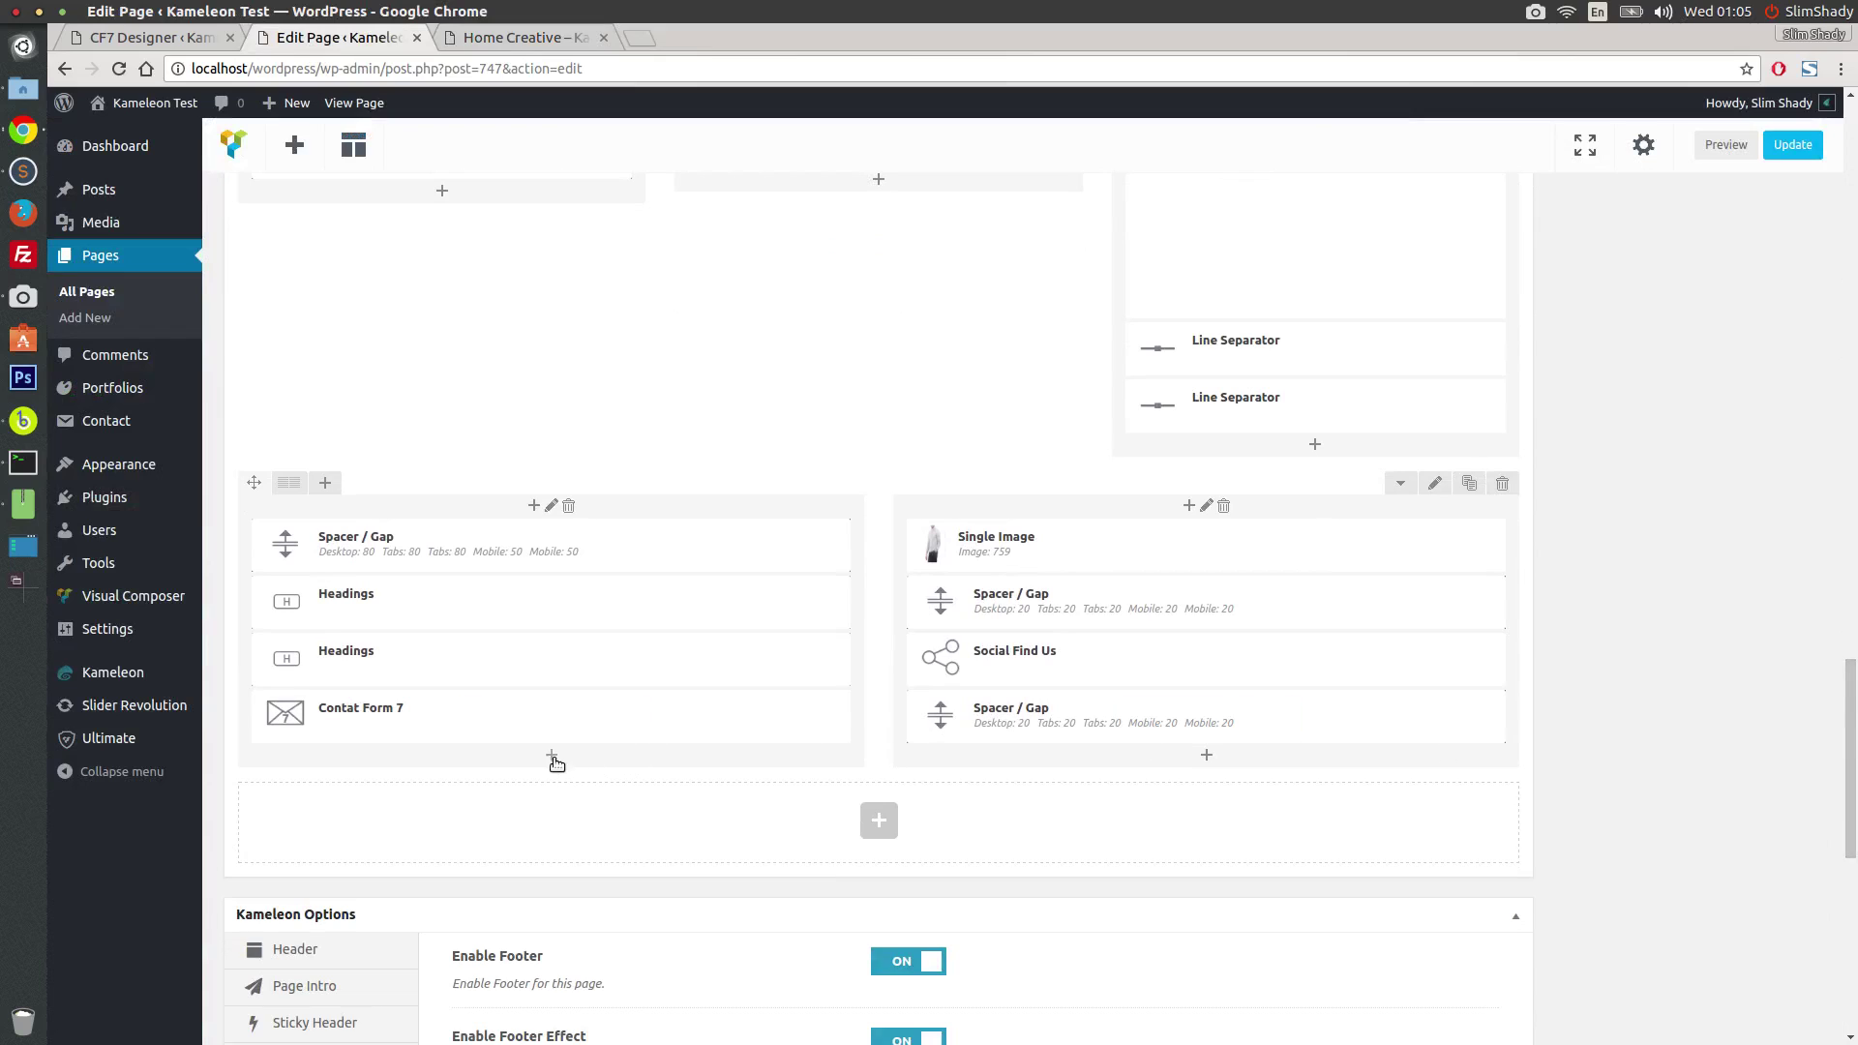
{"action": "left_click", "coordinate": [552, 756]}
{"action": "type", "text": "s"}
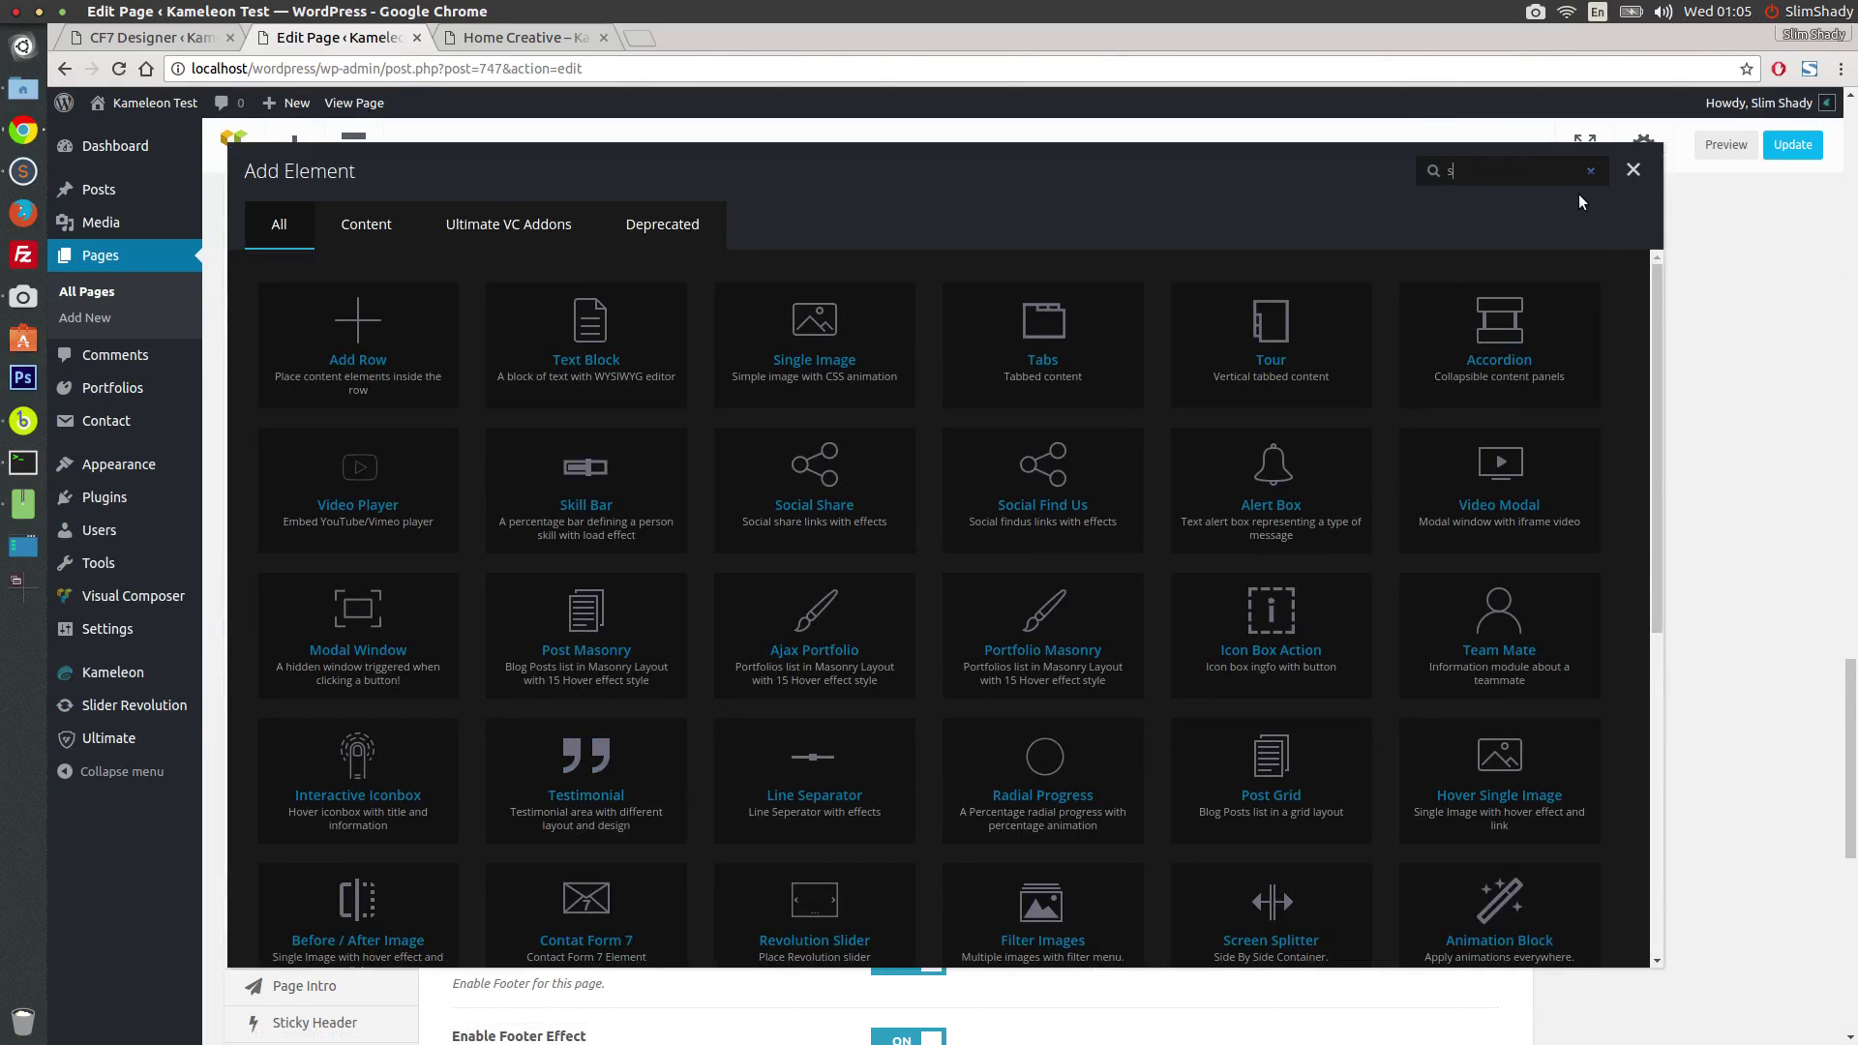
{"action": "type", "text": "pace"}
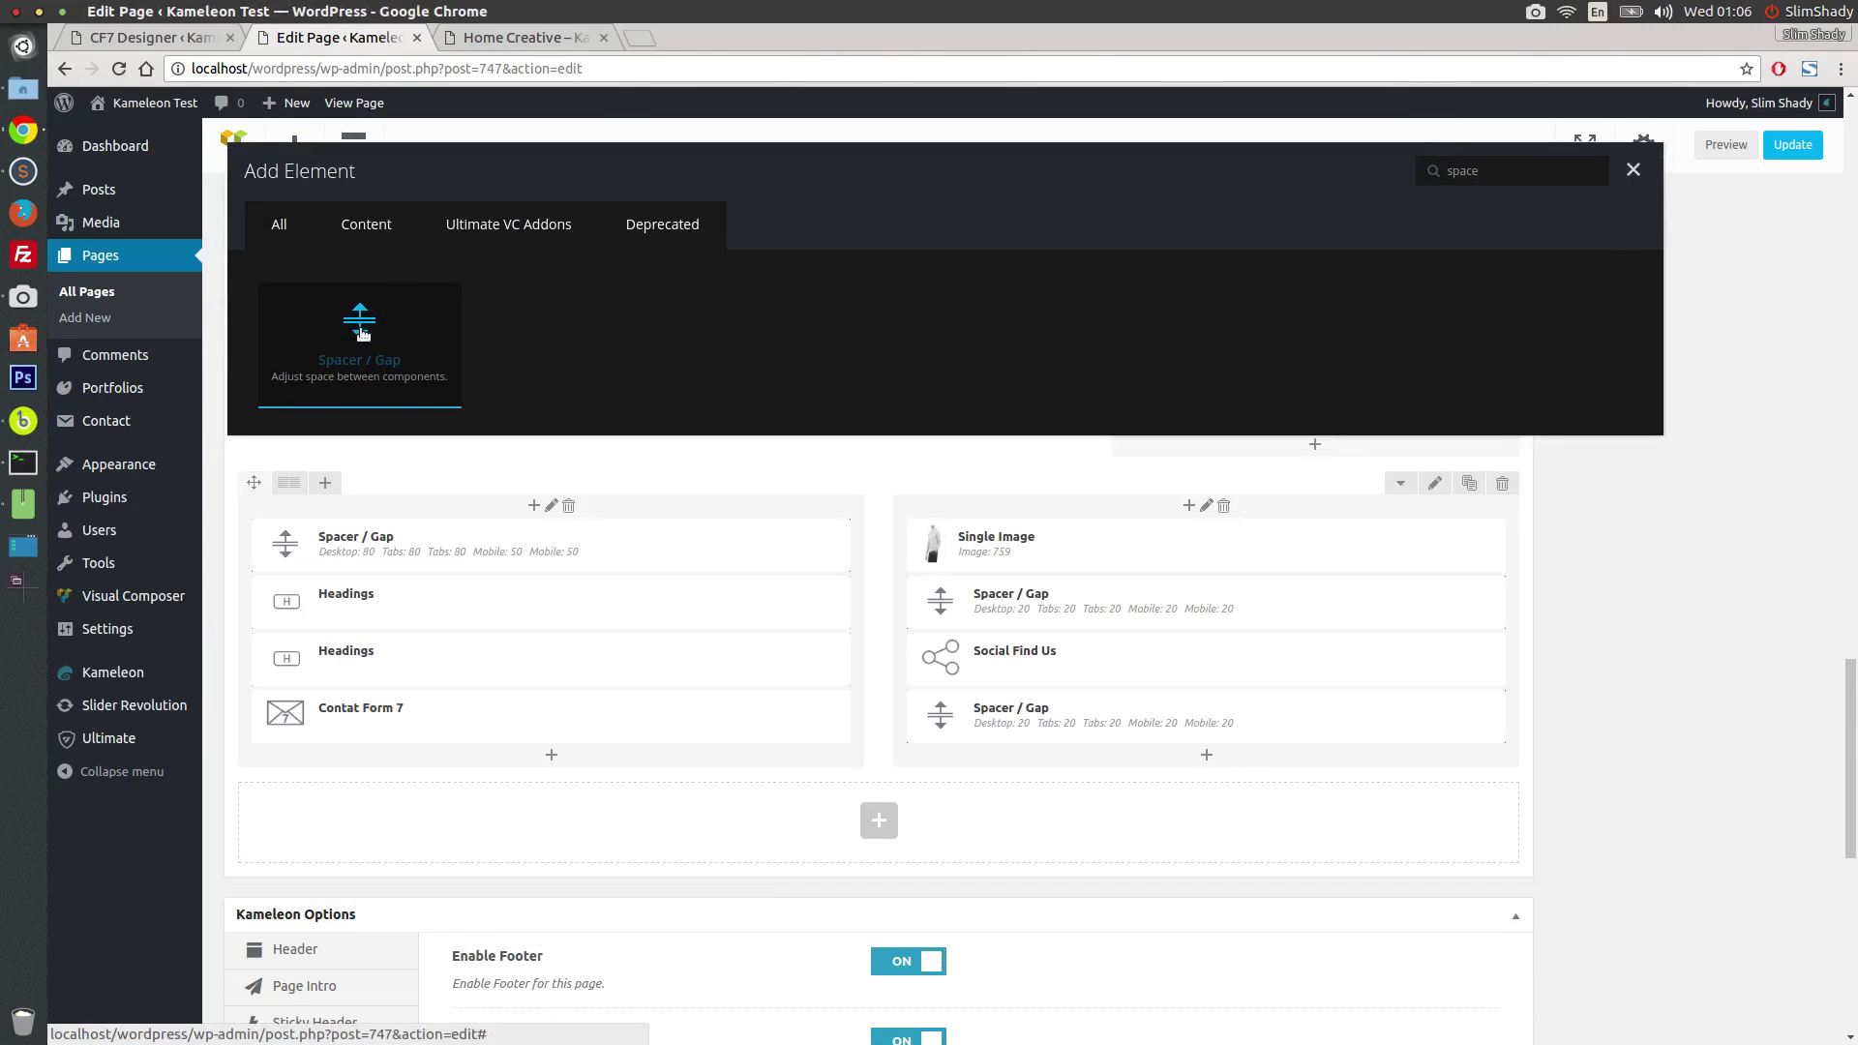
{"action": "left_click", "coordinate": [359, 333]}
Step: Set the new spacer's Desktop height to 60 px and move it above the Contact Form 7 element
{"action": "double_click", "coordinate": [447, 331]}
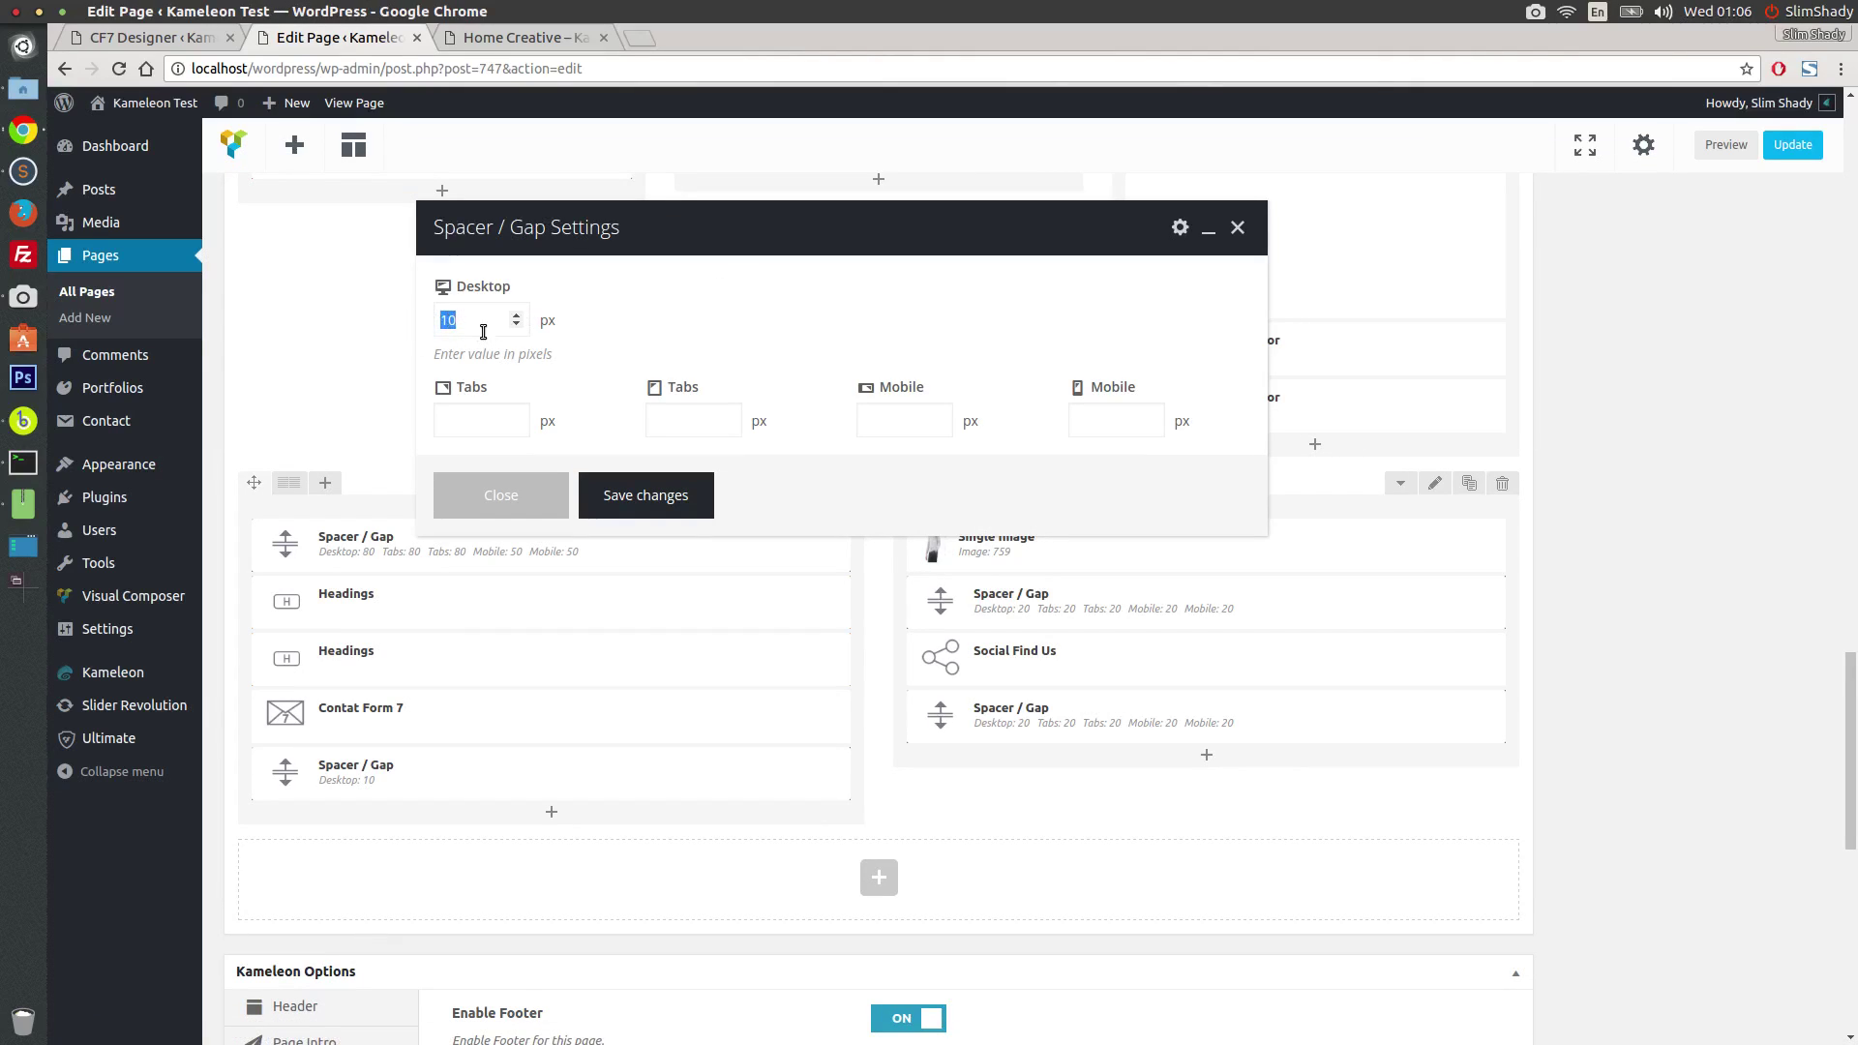
{"action": "type", "text": "60"}
{"action": "left_click", "coordinate": [646, 495]}
{"action": "left_click_drag", "start_coordinate": [291, 771], "coordinate": [307, 689]}
Step: Update the Home Creative page and reload its live view to check the spacing above the form
{"action": "left_click", "coordinate": [1792, 146]}
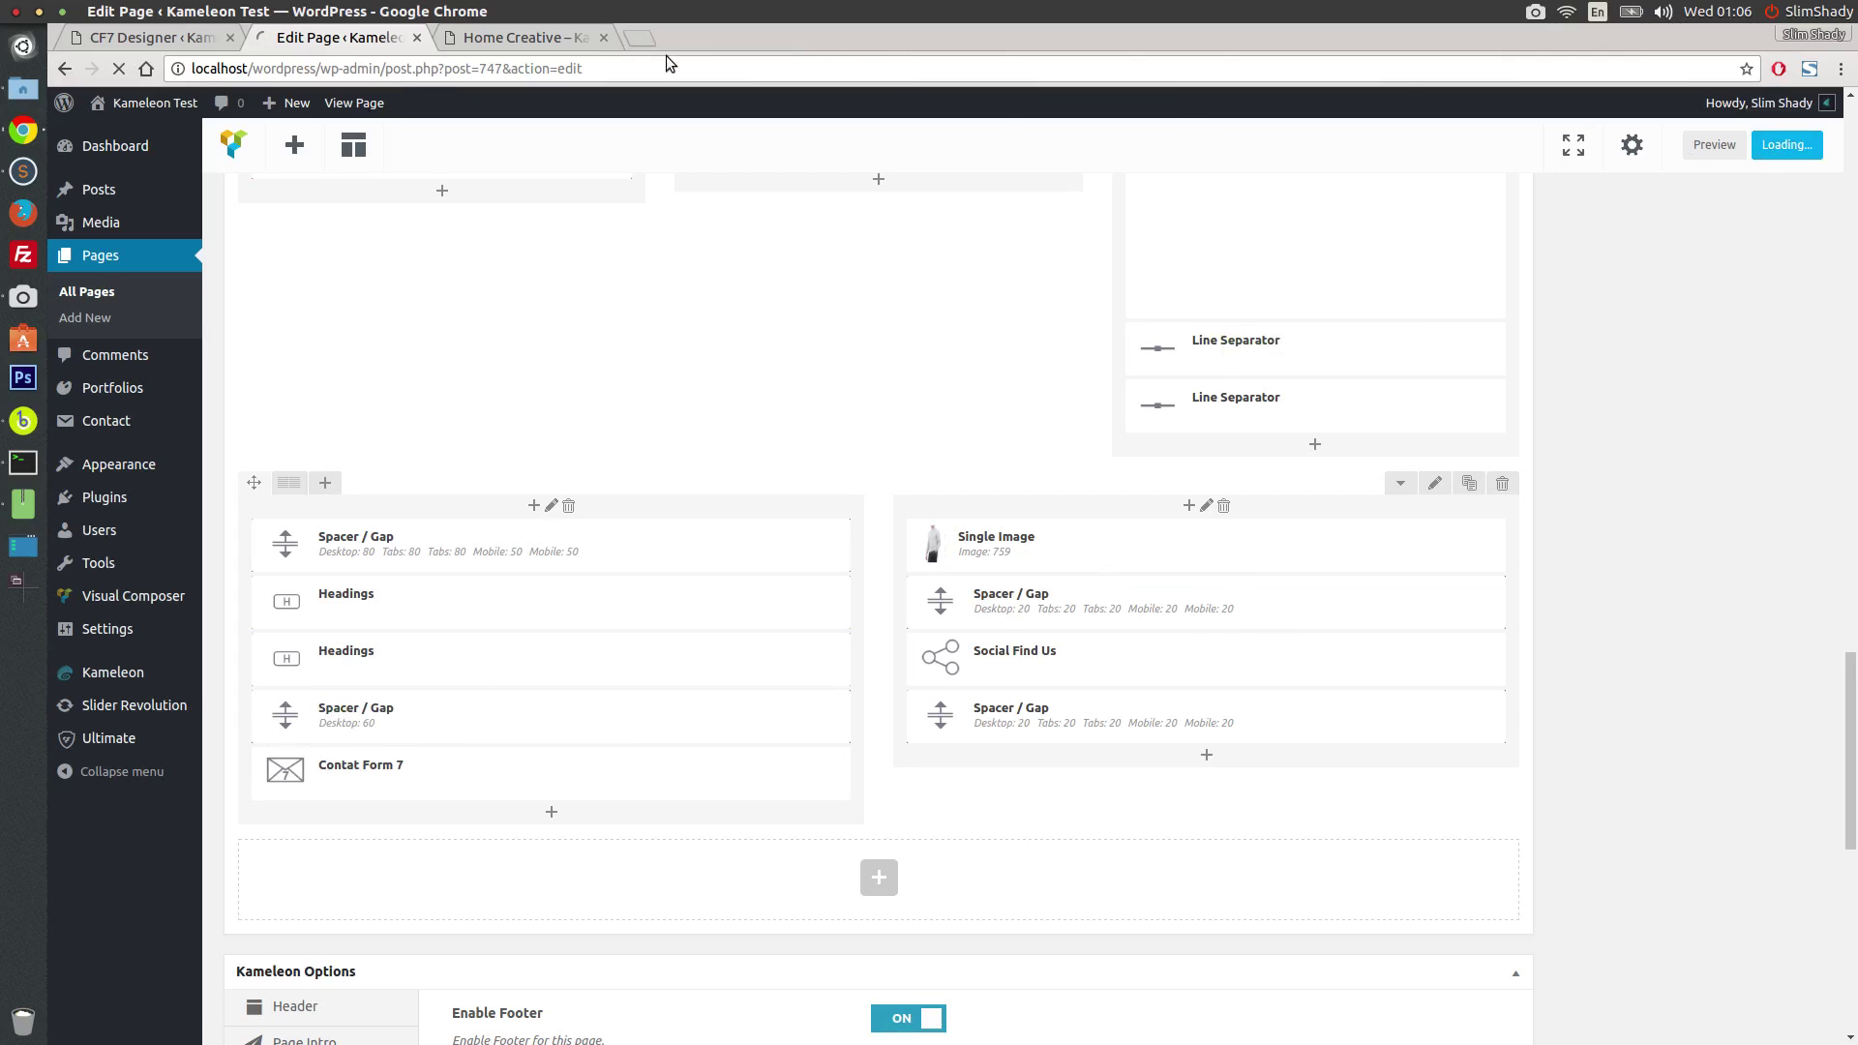
{"action": "left_click", "coordinate": [555, 39]}
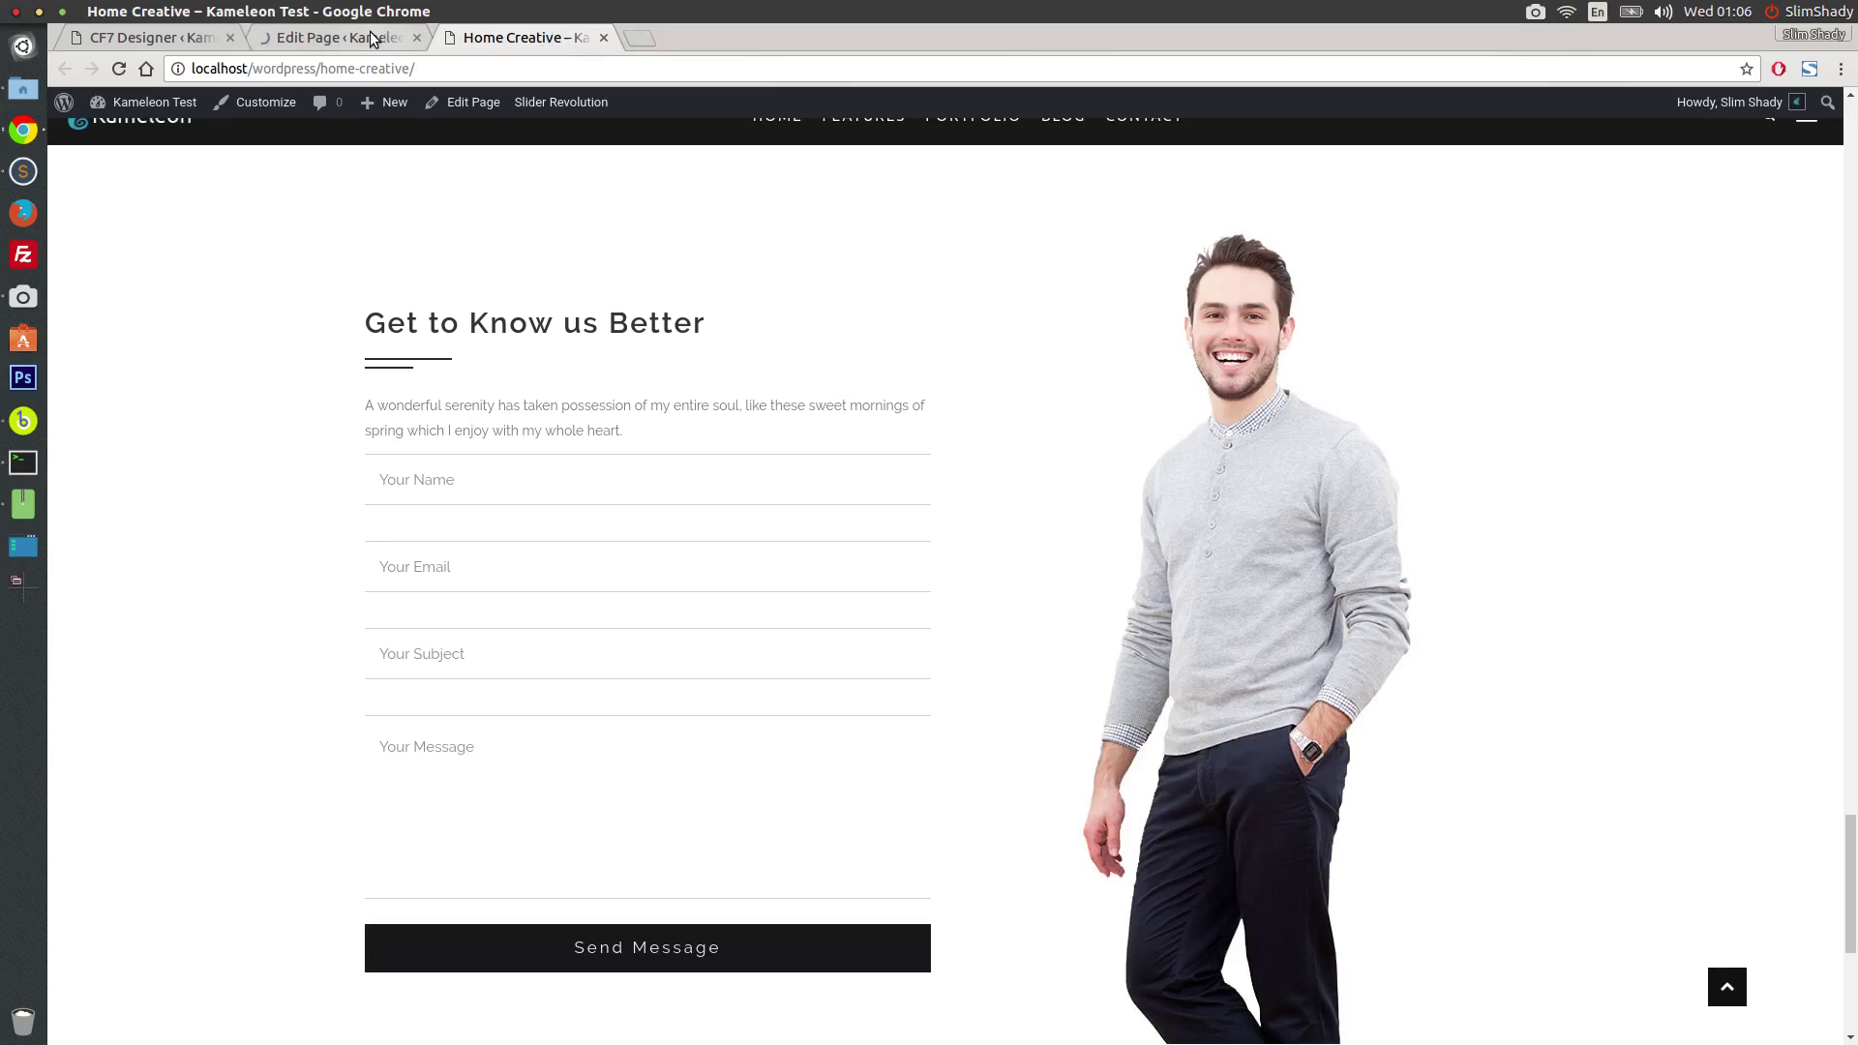
{"action": "left_click", "coordinate": [119, 68]}
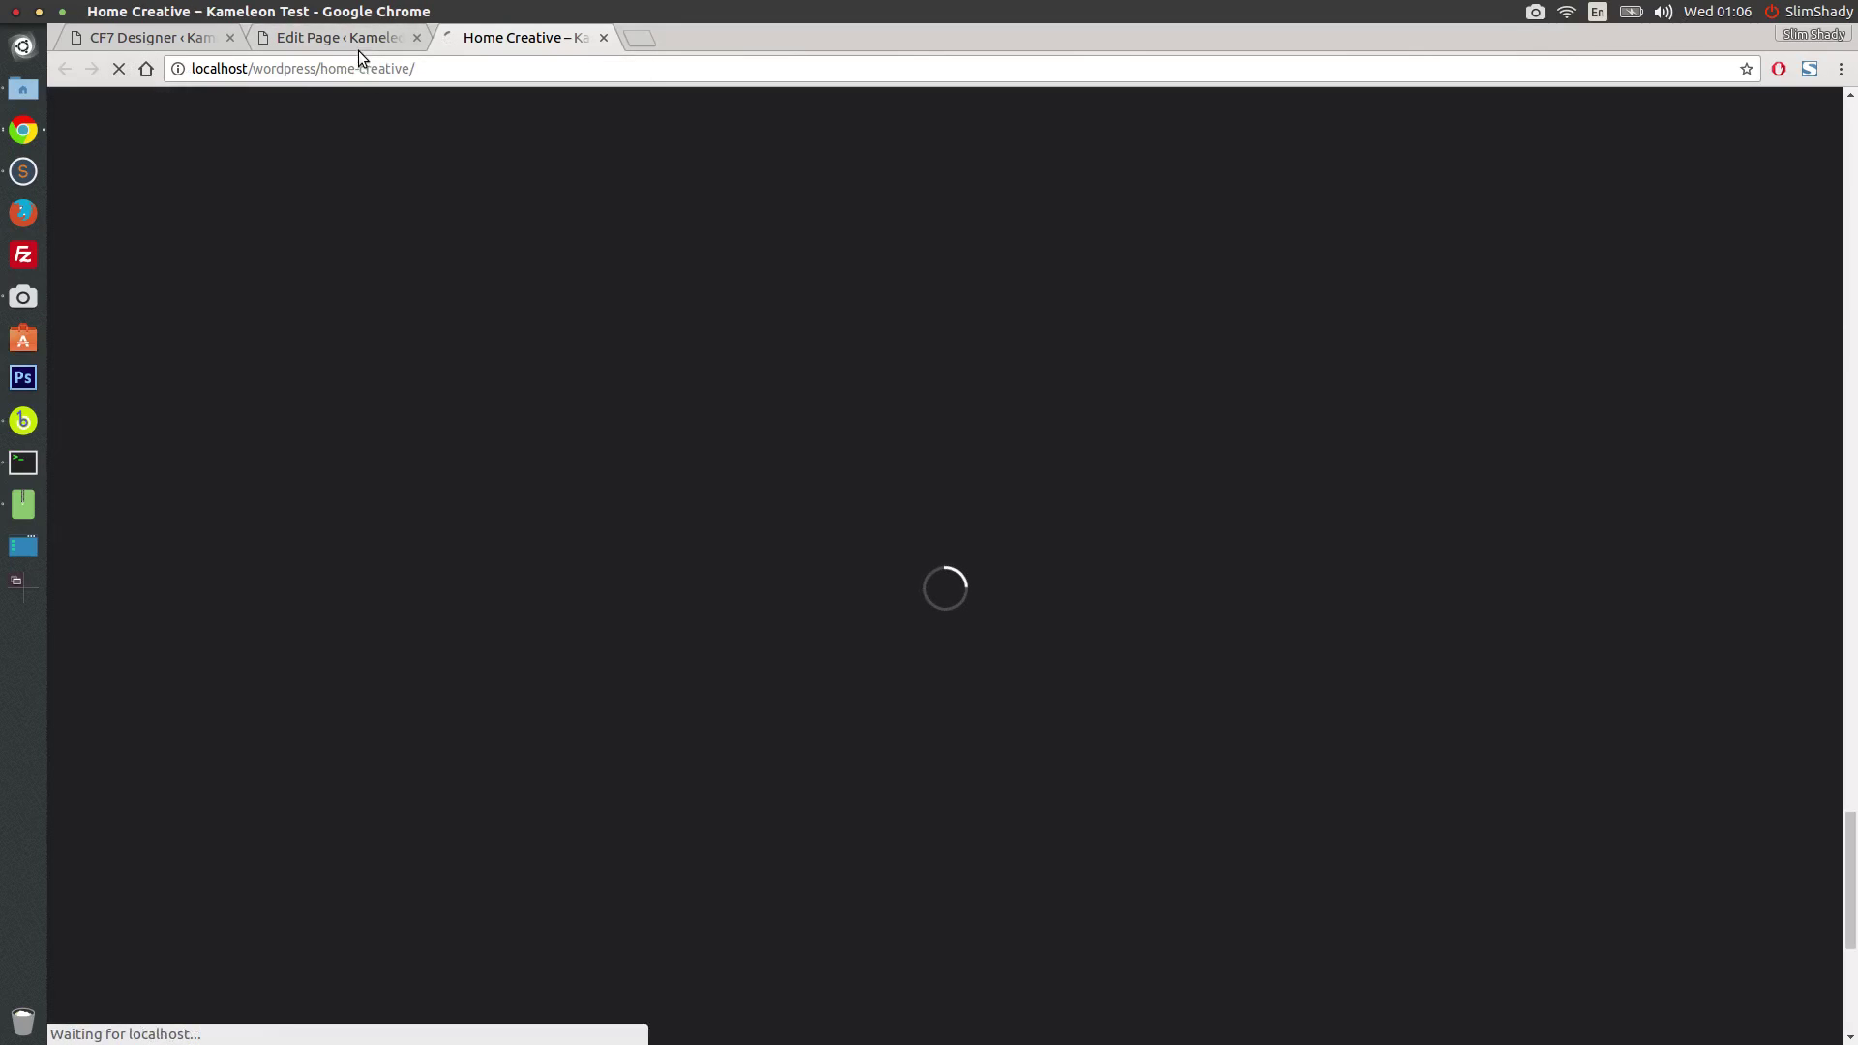
{"action": "left_click", "coordinate": [356, 38]}
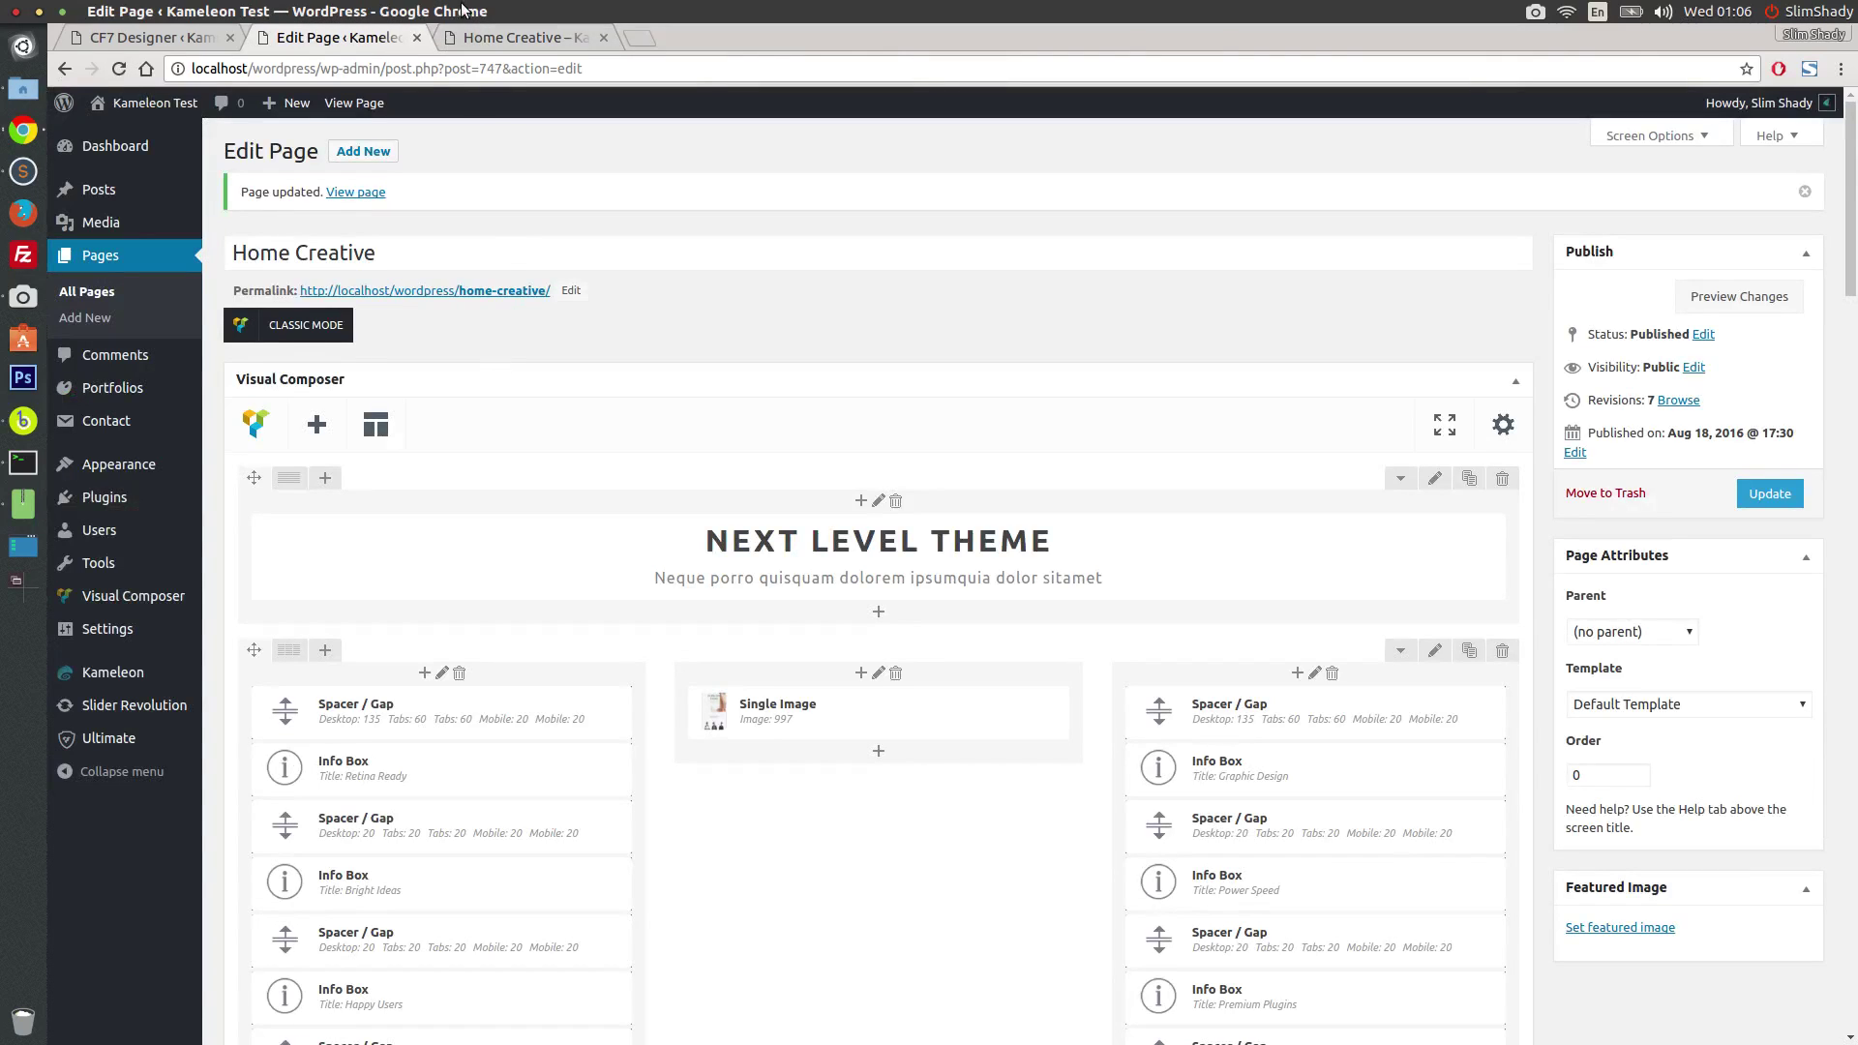
{"action": "left_click", "coordinate": [486, 42]}
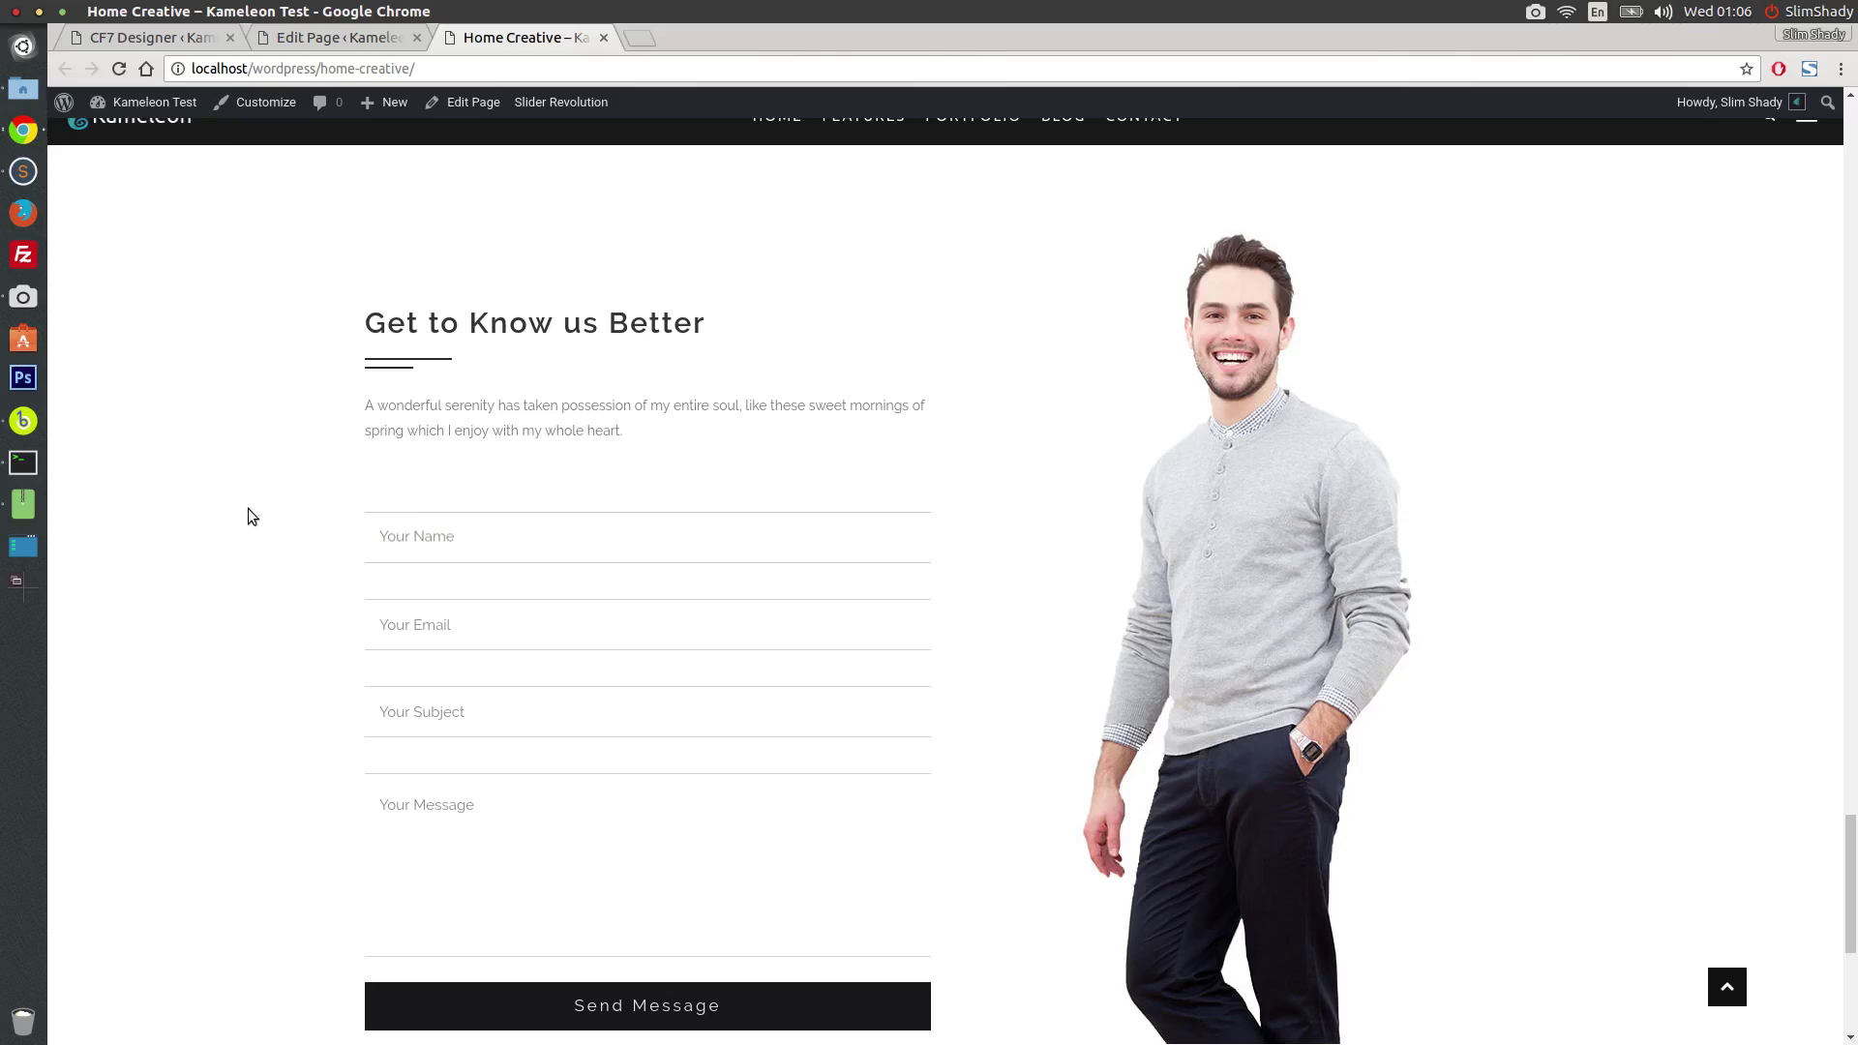
Step: Switch to the CF7 Designer and open the existing CreativeForm style for editing
{"action": "left_click", "coordinate": [196, 49]}
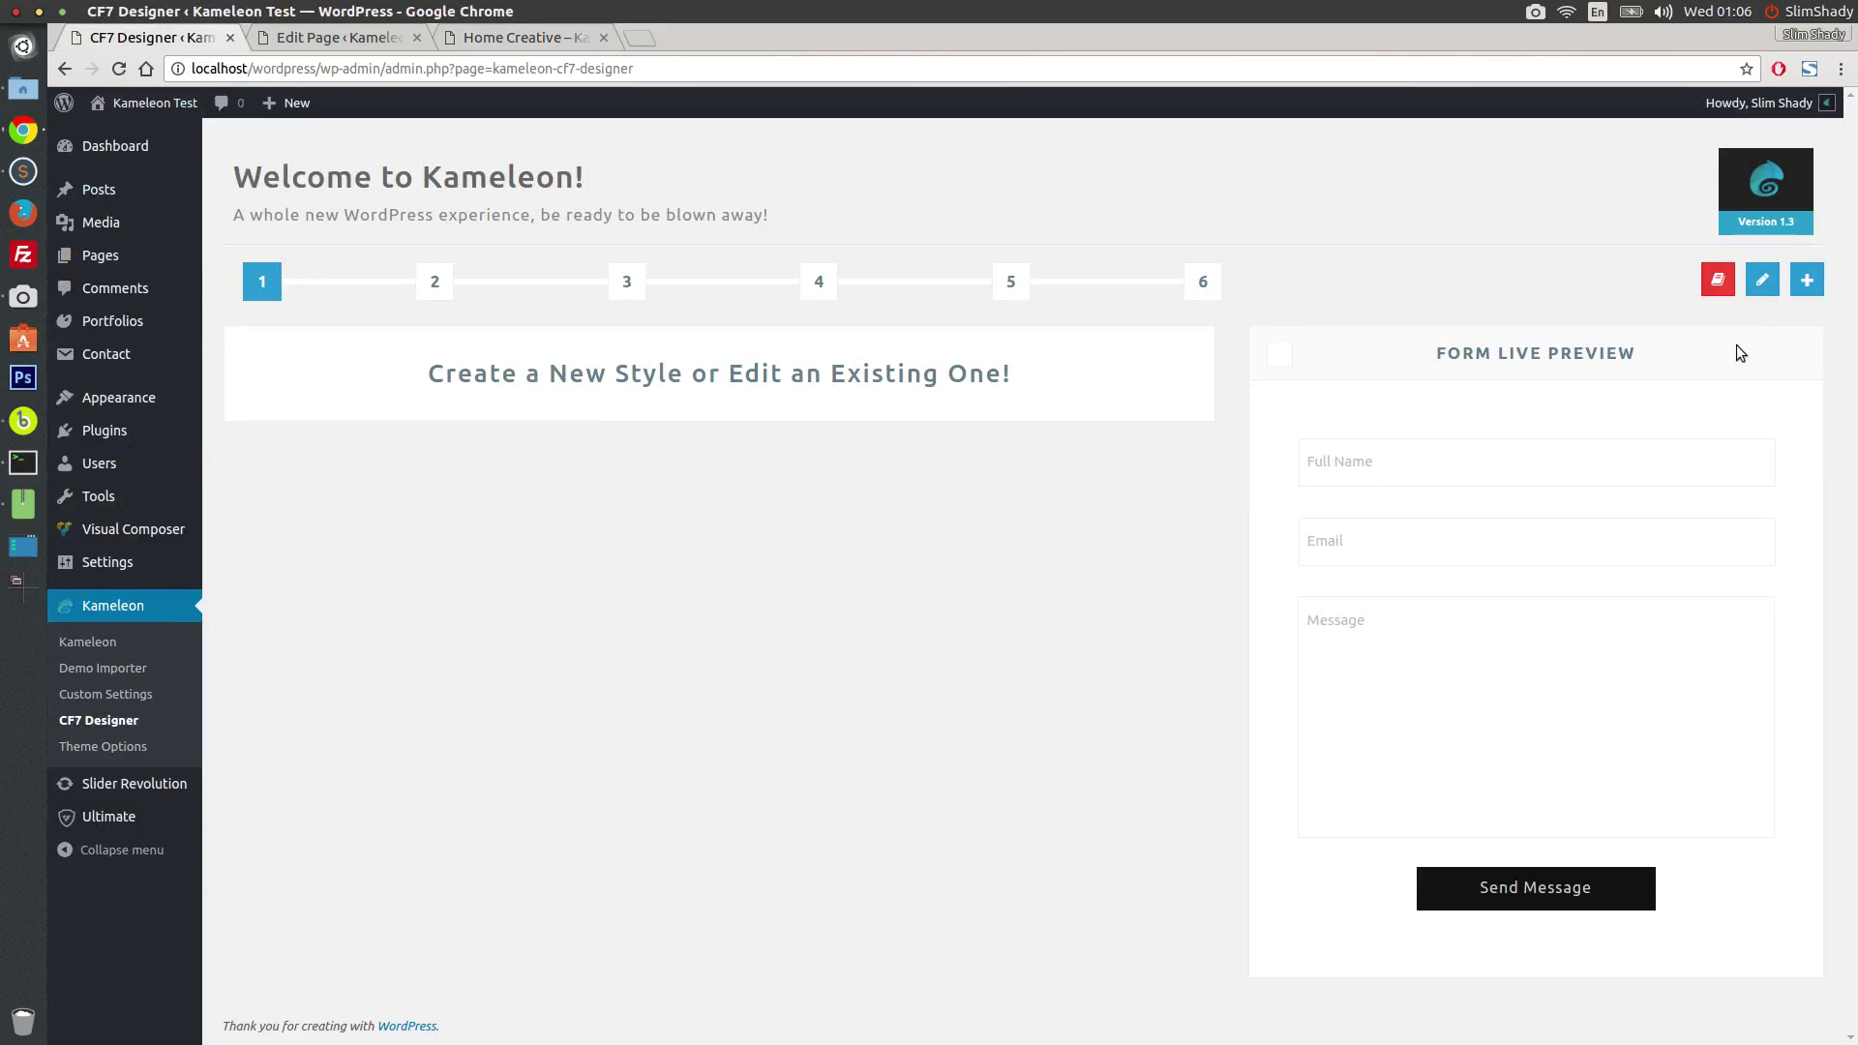
{"action": "left_click", "coordinate": [1762, 279]}
{"action": "left_click", "coordinate": [1649, 280]}
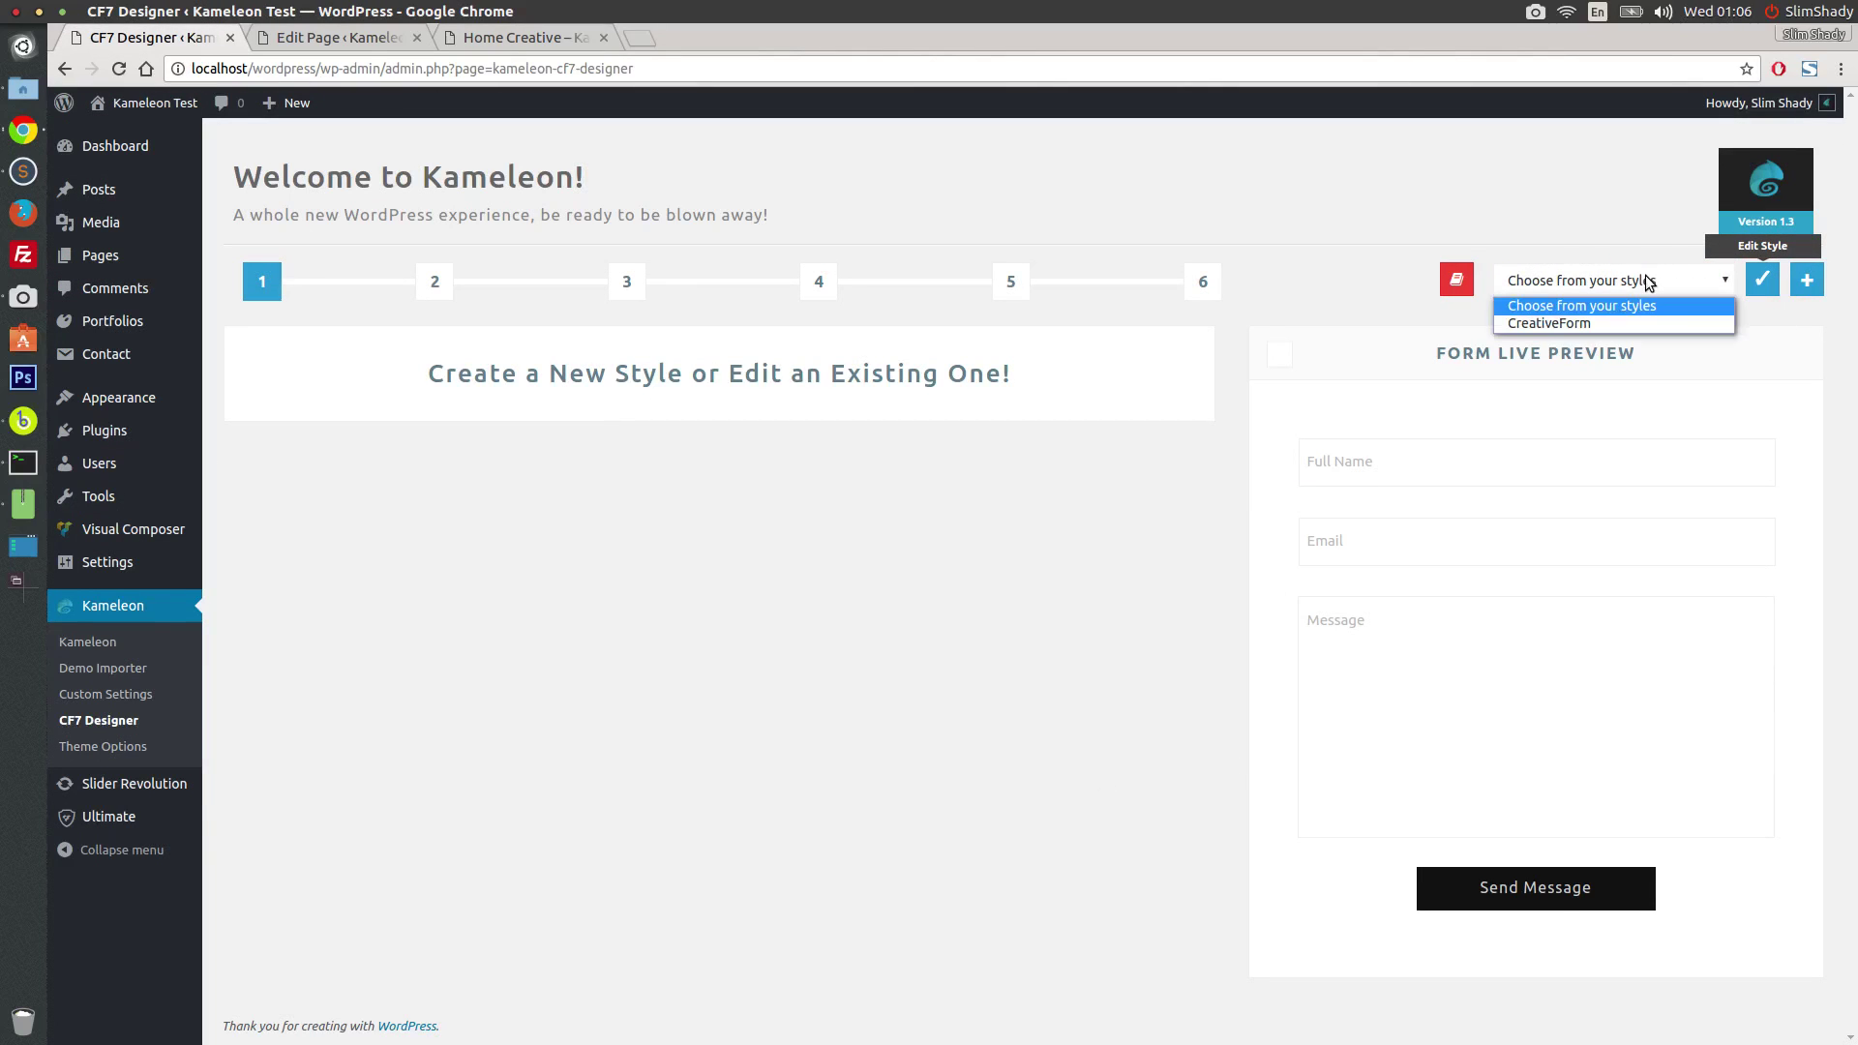
{"action": "left_click", "coordinate": [1583, 322]}
{"action": "left_click", "coordinate": [1763, 282]}
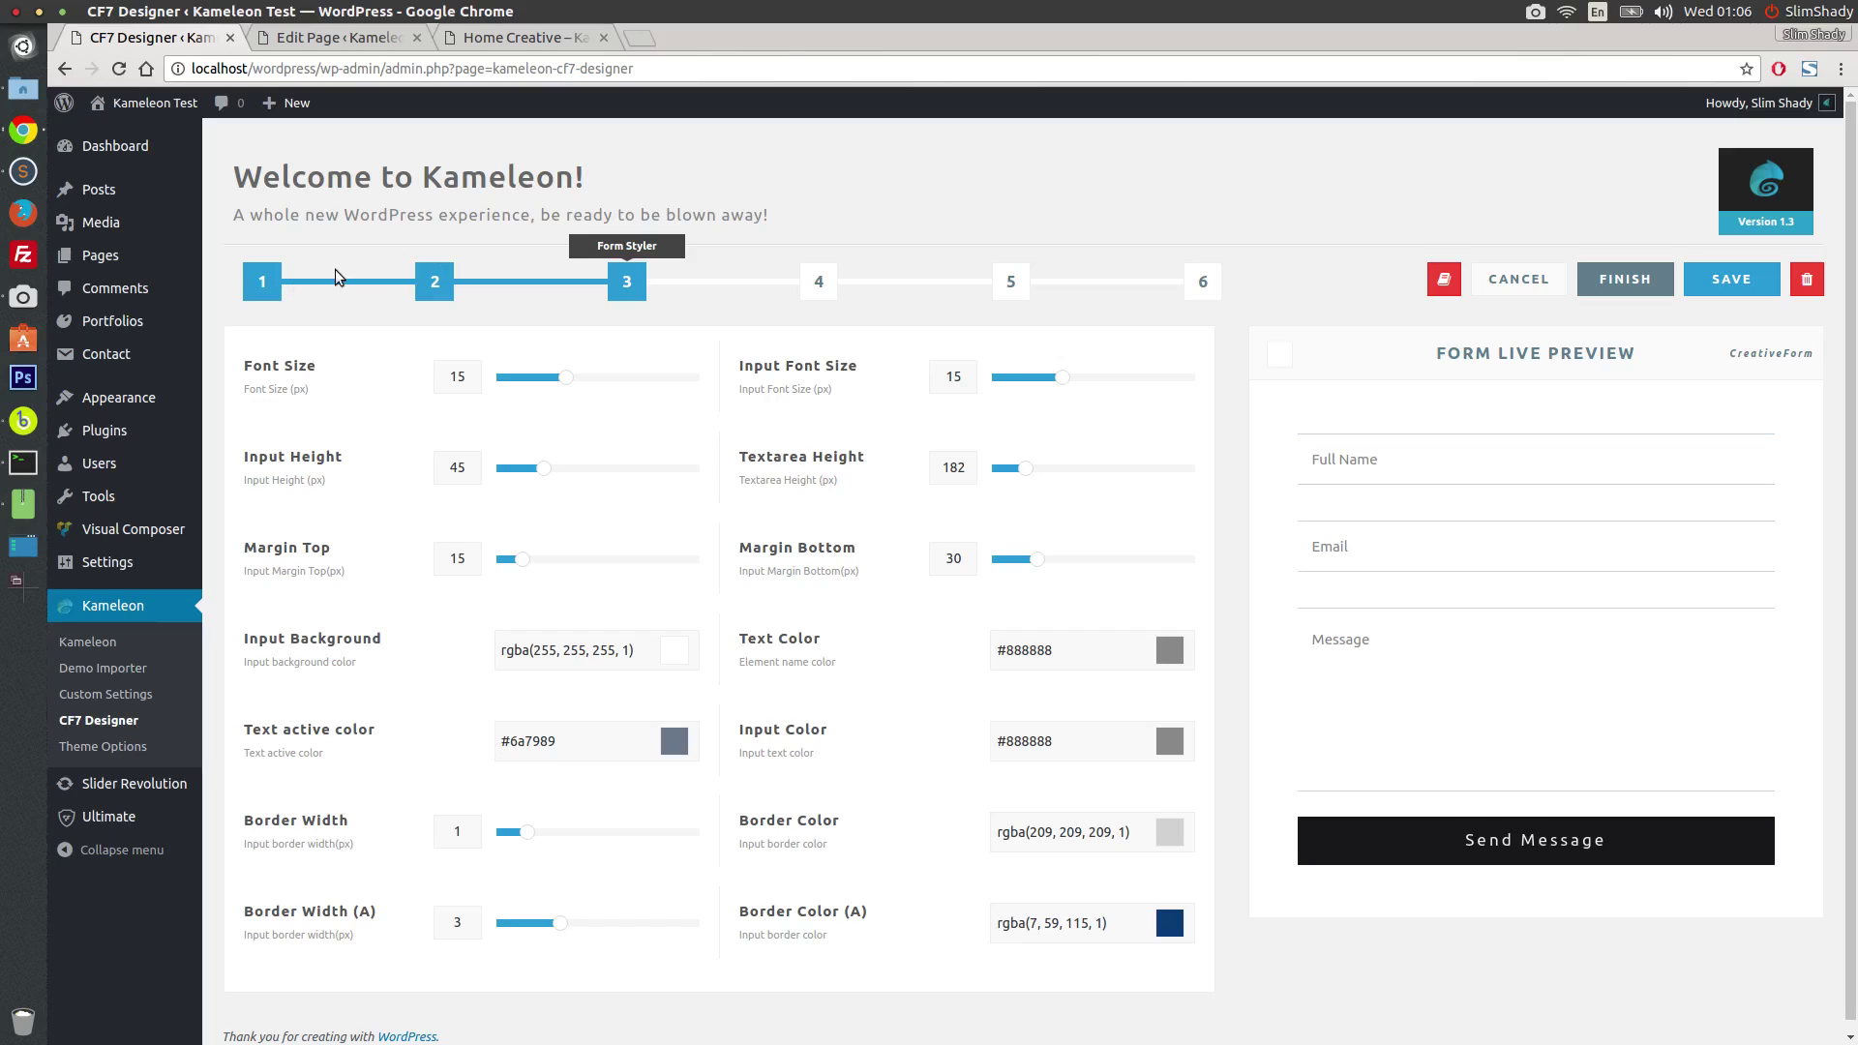
Step: Try the Hoshi form style for CreativeForm and test the Full Name field in the live preview
{"action": "left_click", "coordinate": [435, 281]}
{"action": "left_click", "coordinate": [708, 450]}
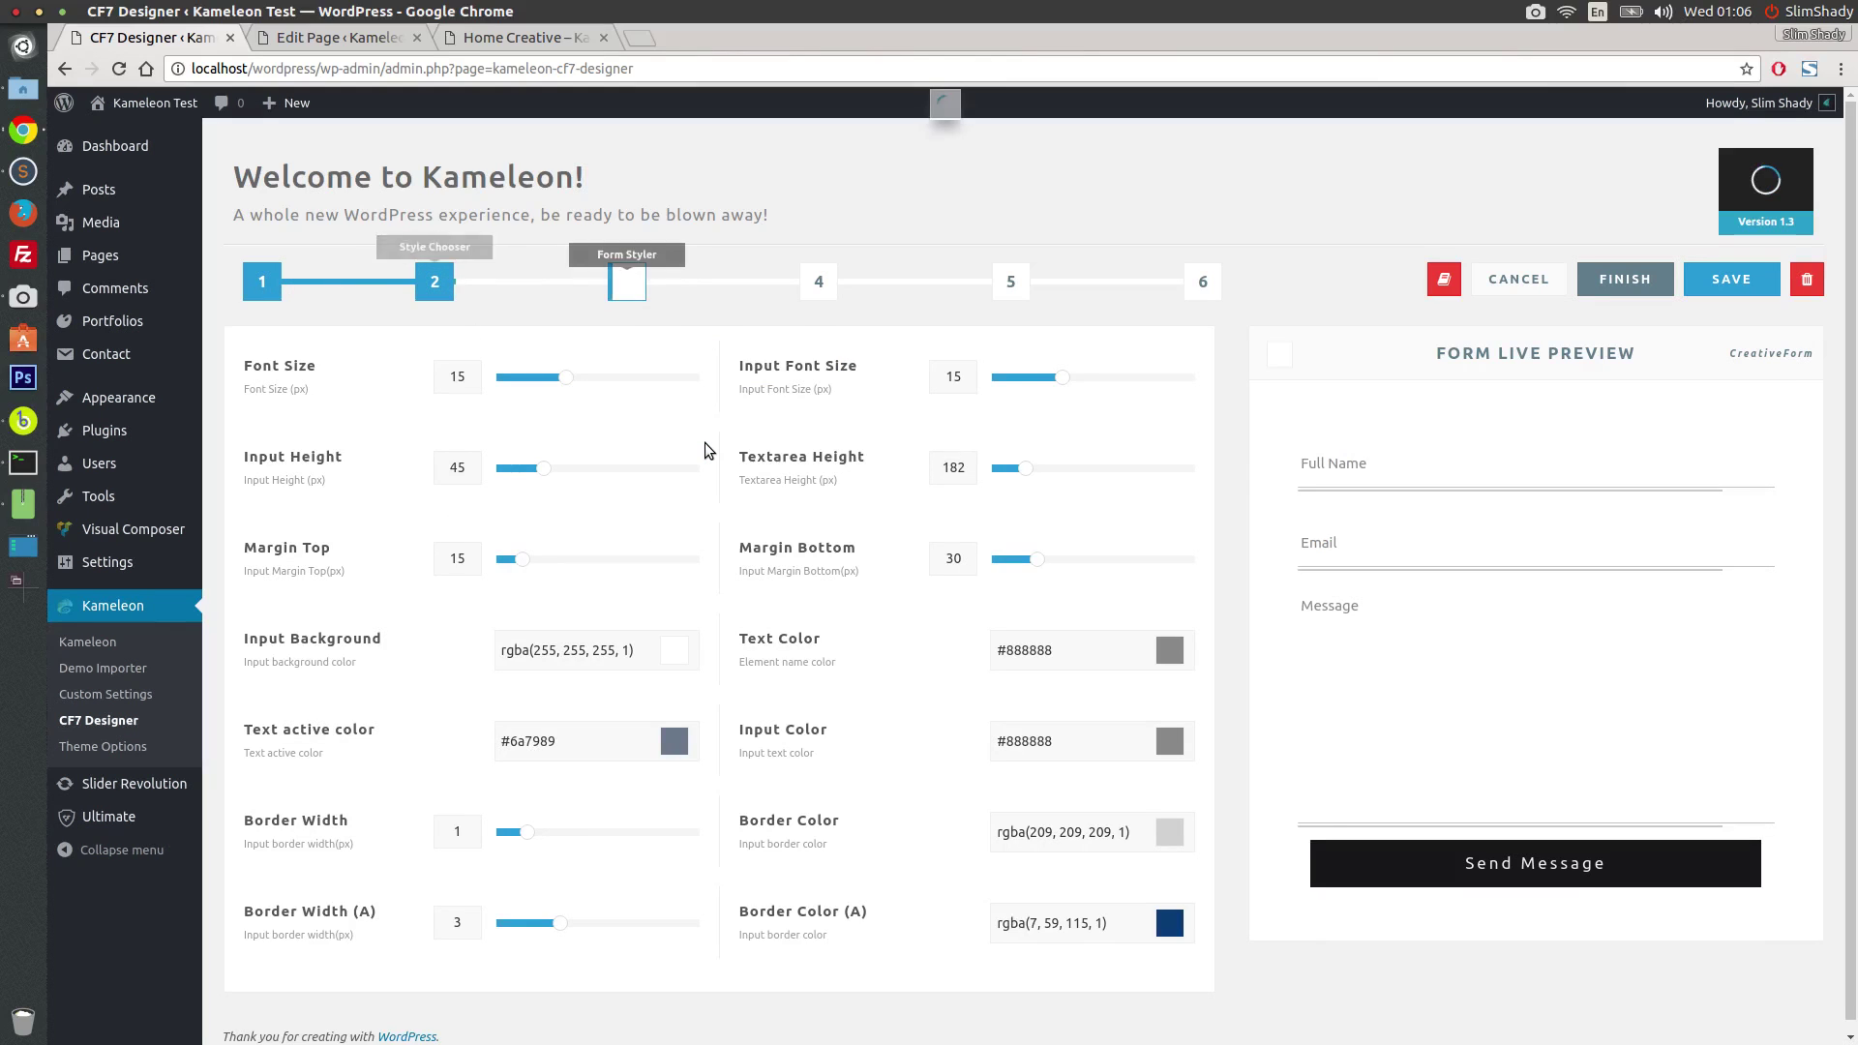
{"action": "left_click", "coordinate": [1360, 462]}
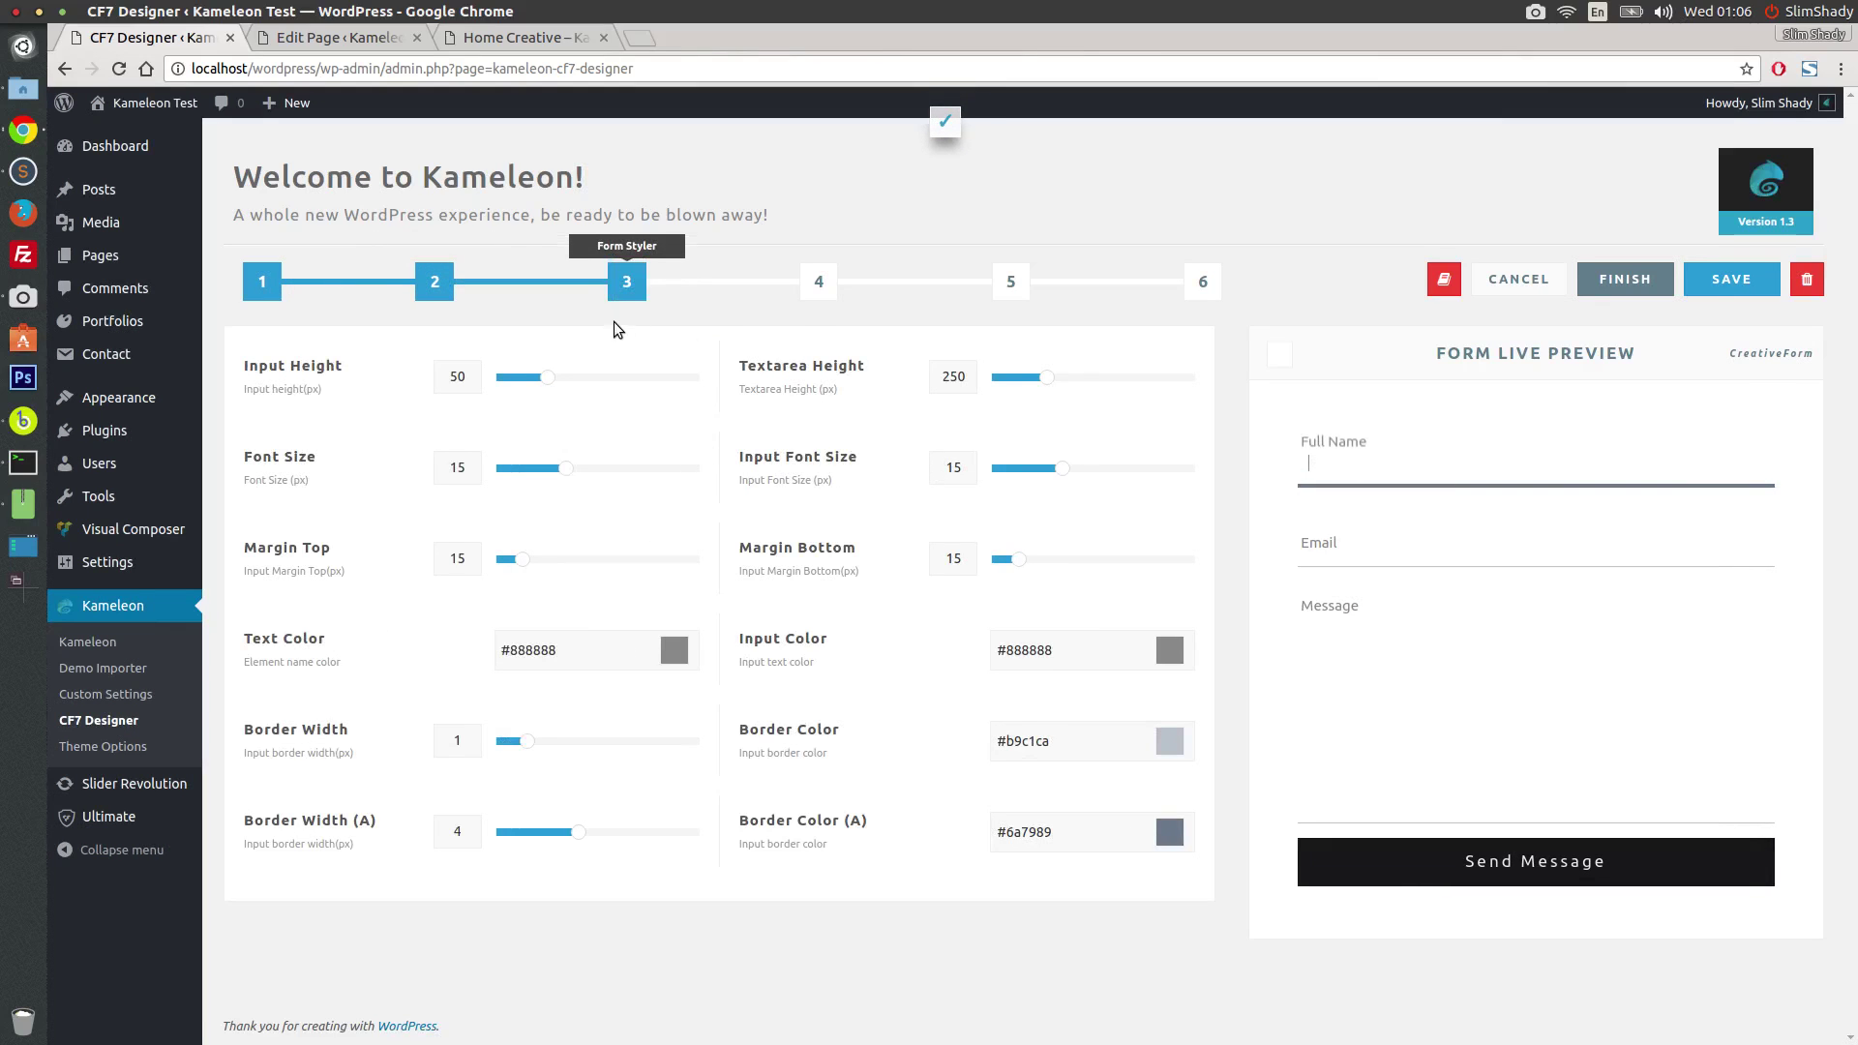
Step: Choose the Manami form style for CreativeForm and save the style
{"action": "left_click", "coordinate": [434, 280]}
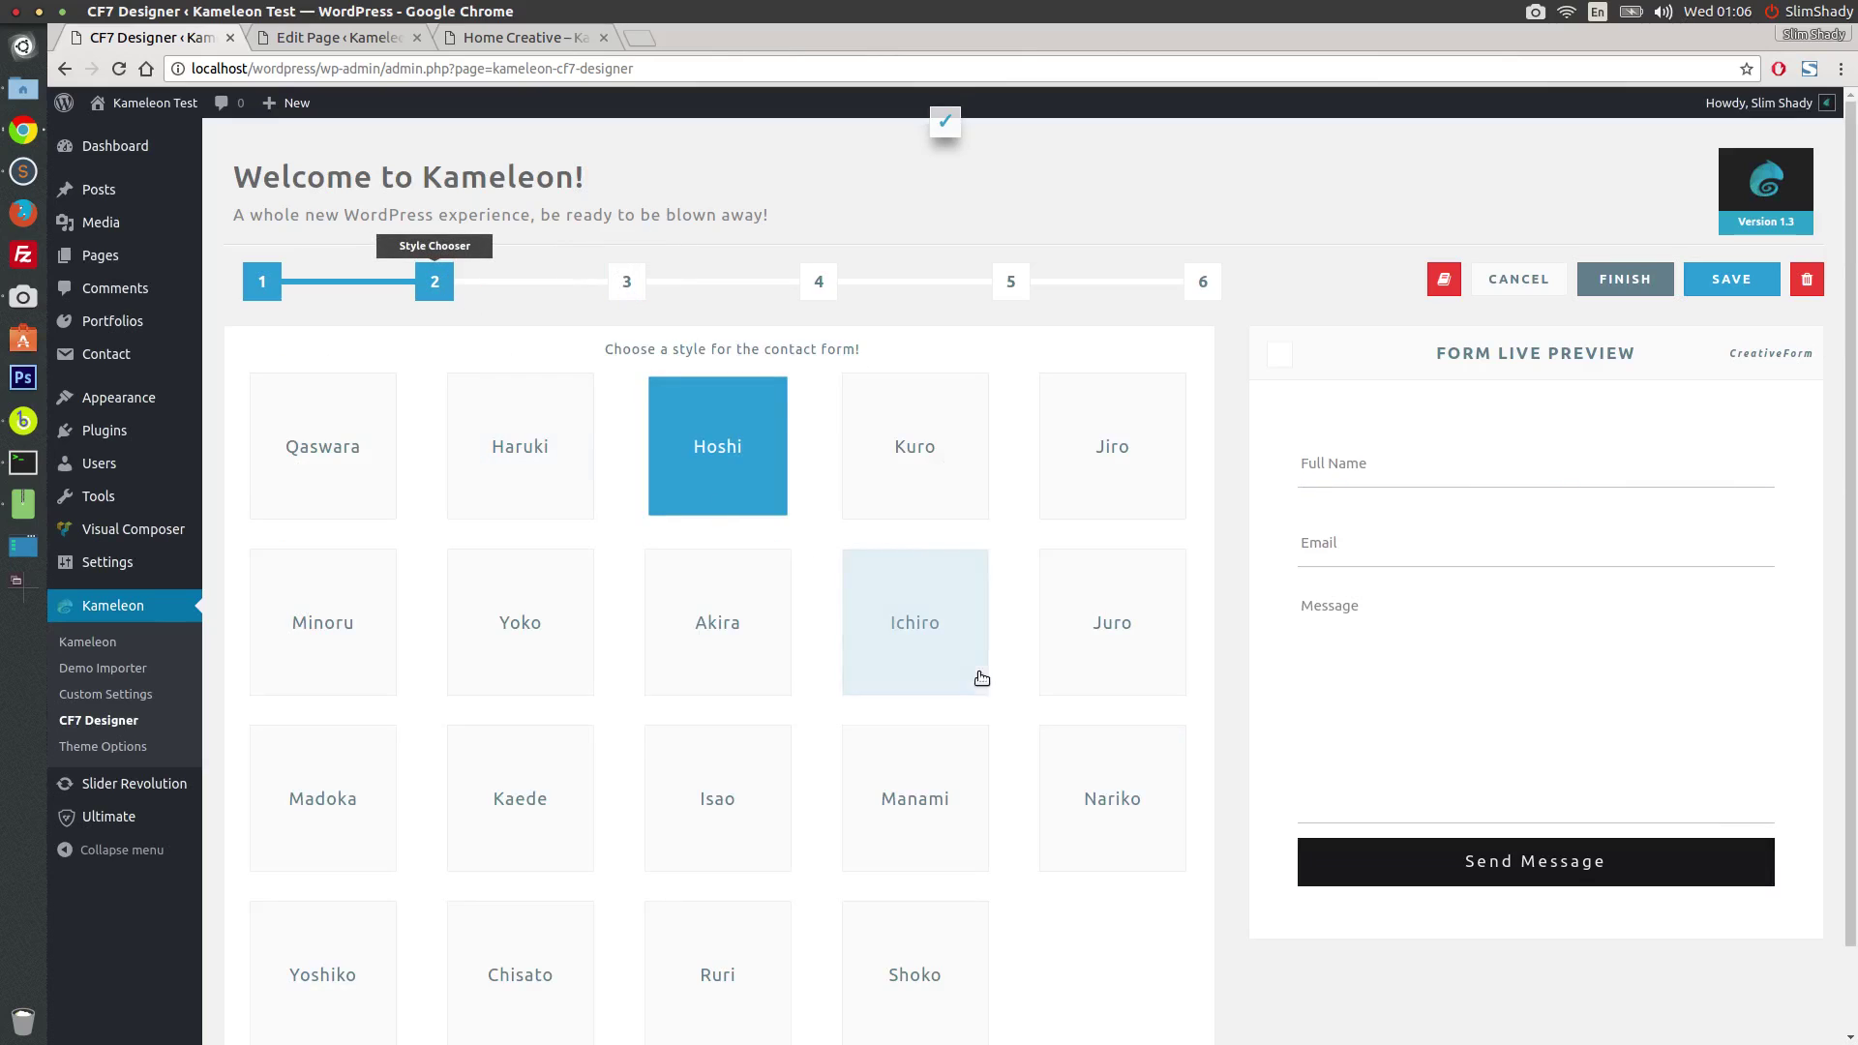
{"action": "left_click", "coordinate": [936, 779]}
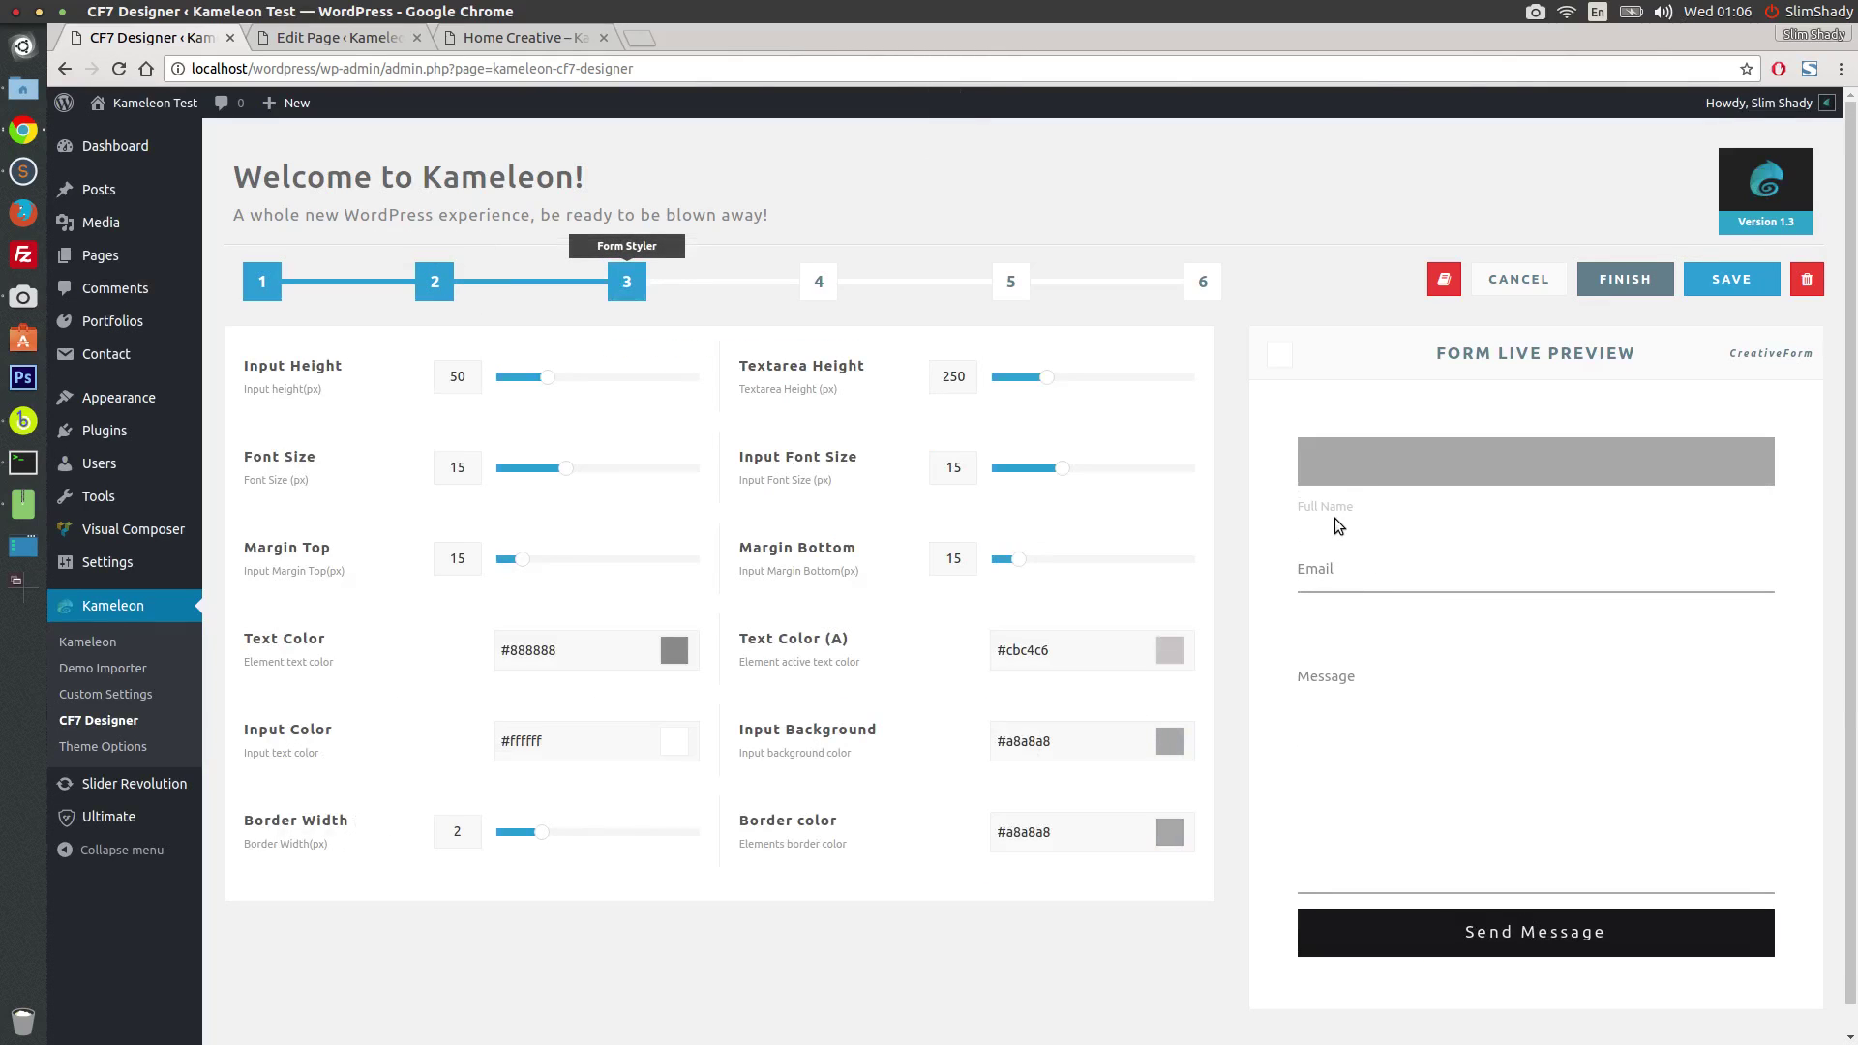
{"action": "left_click", "coordinate": [1732, 285]}
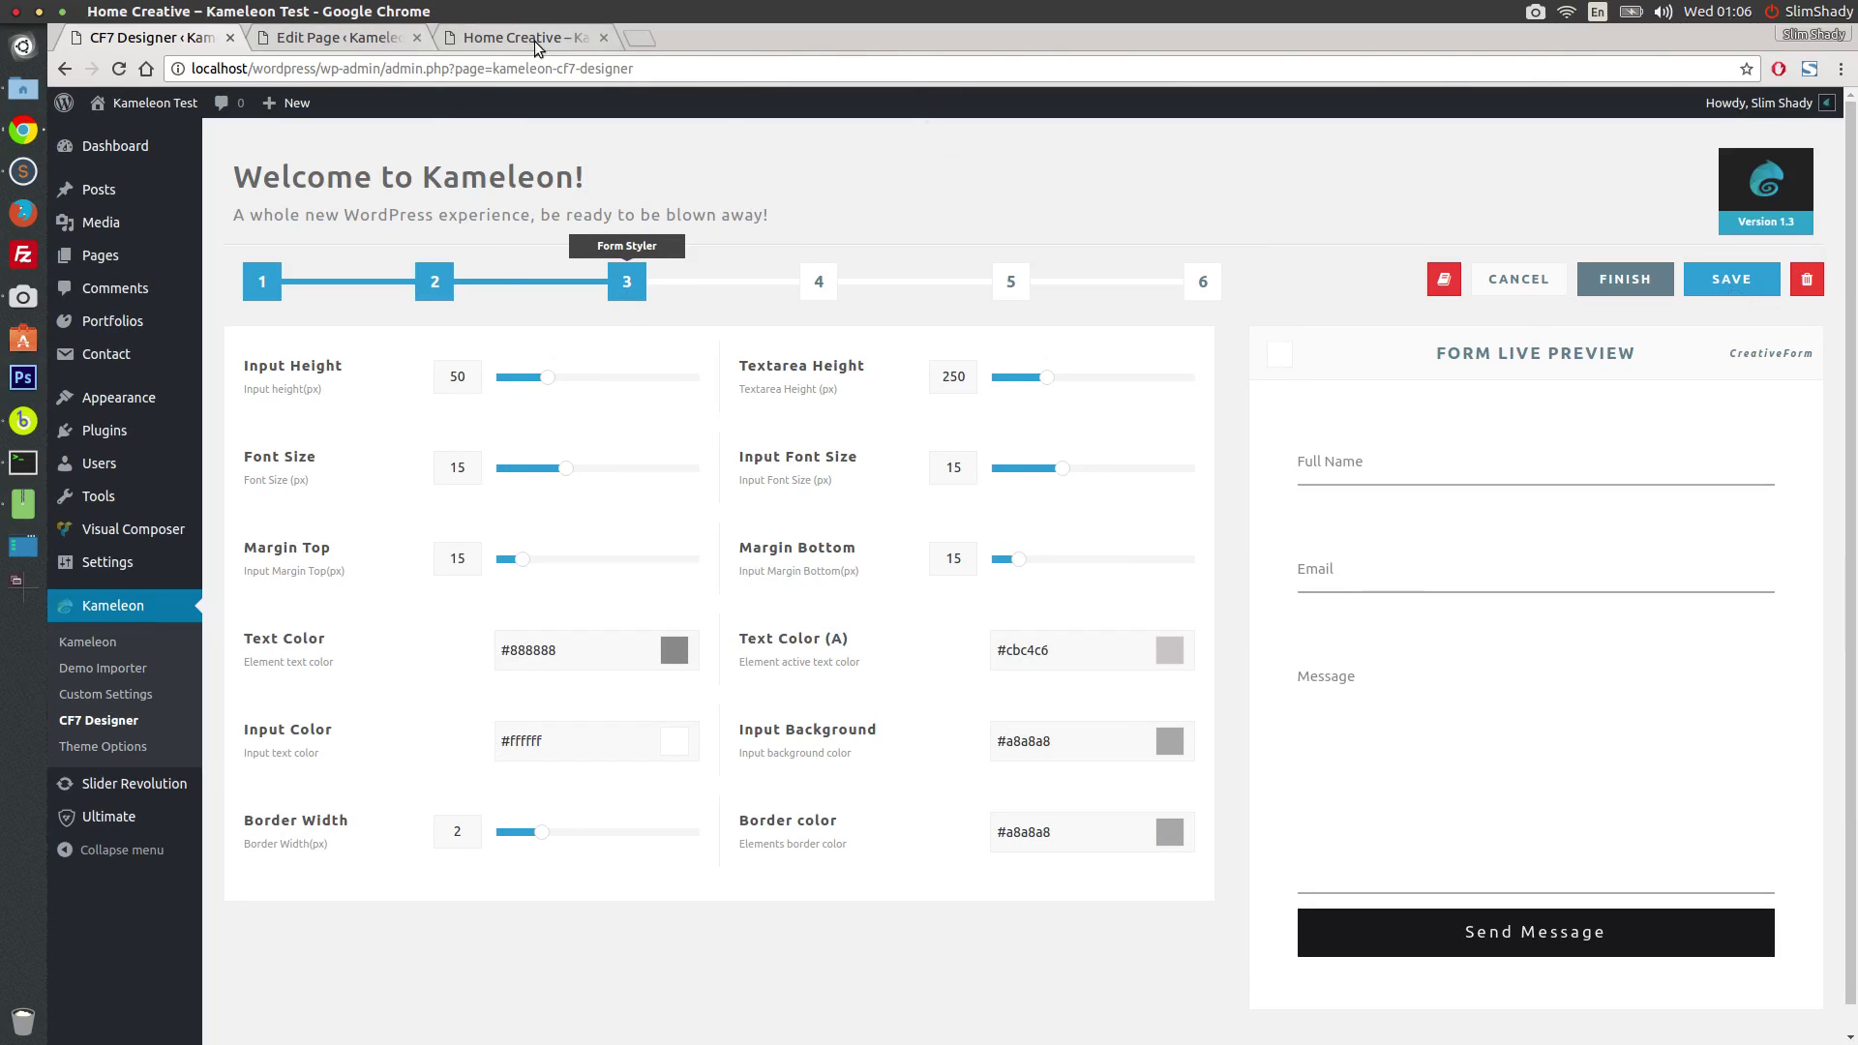
Step: Reload the live Home Creative page and examine the restyled contact form down to the Send Message button and footer
{"action": "left_click", "coordinate": [538, 39]}
{"action": "left_click", "coordinate": [119, 68]}
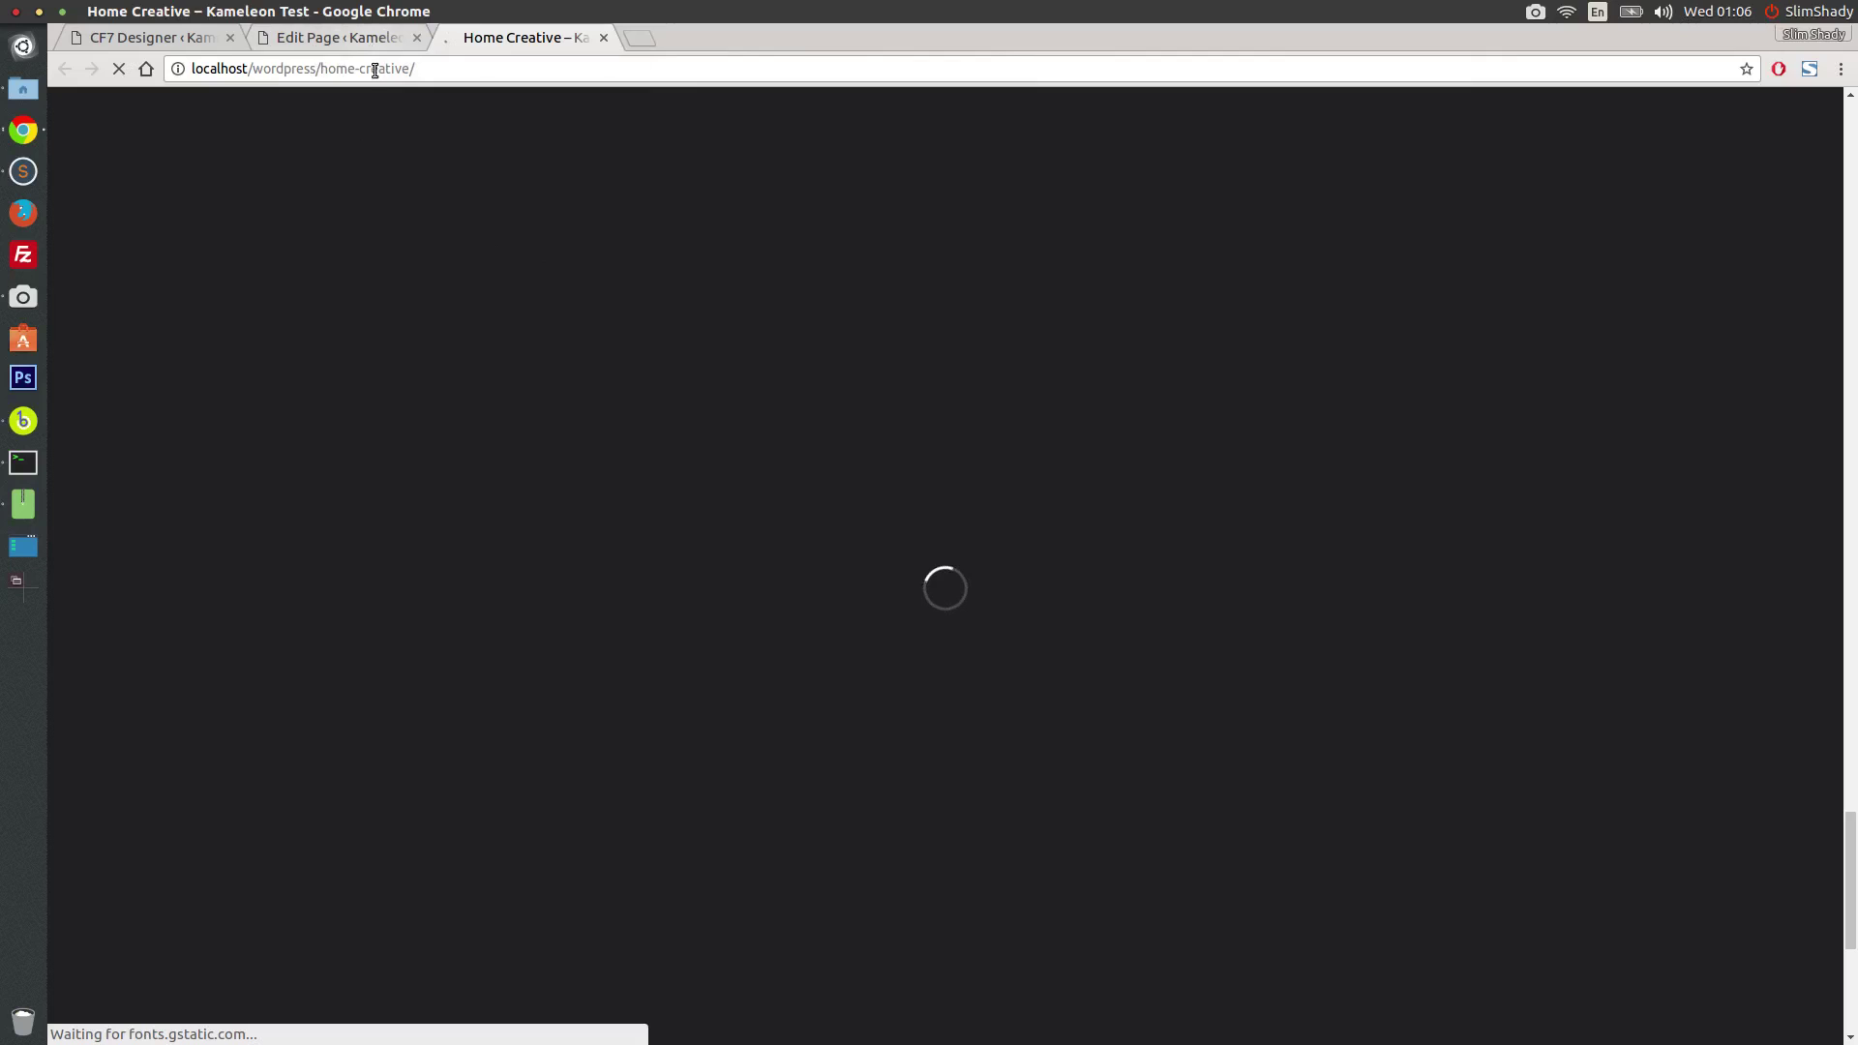
{"action": "left_click", "coordinate": [339, 41]}
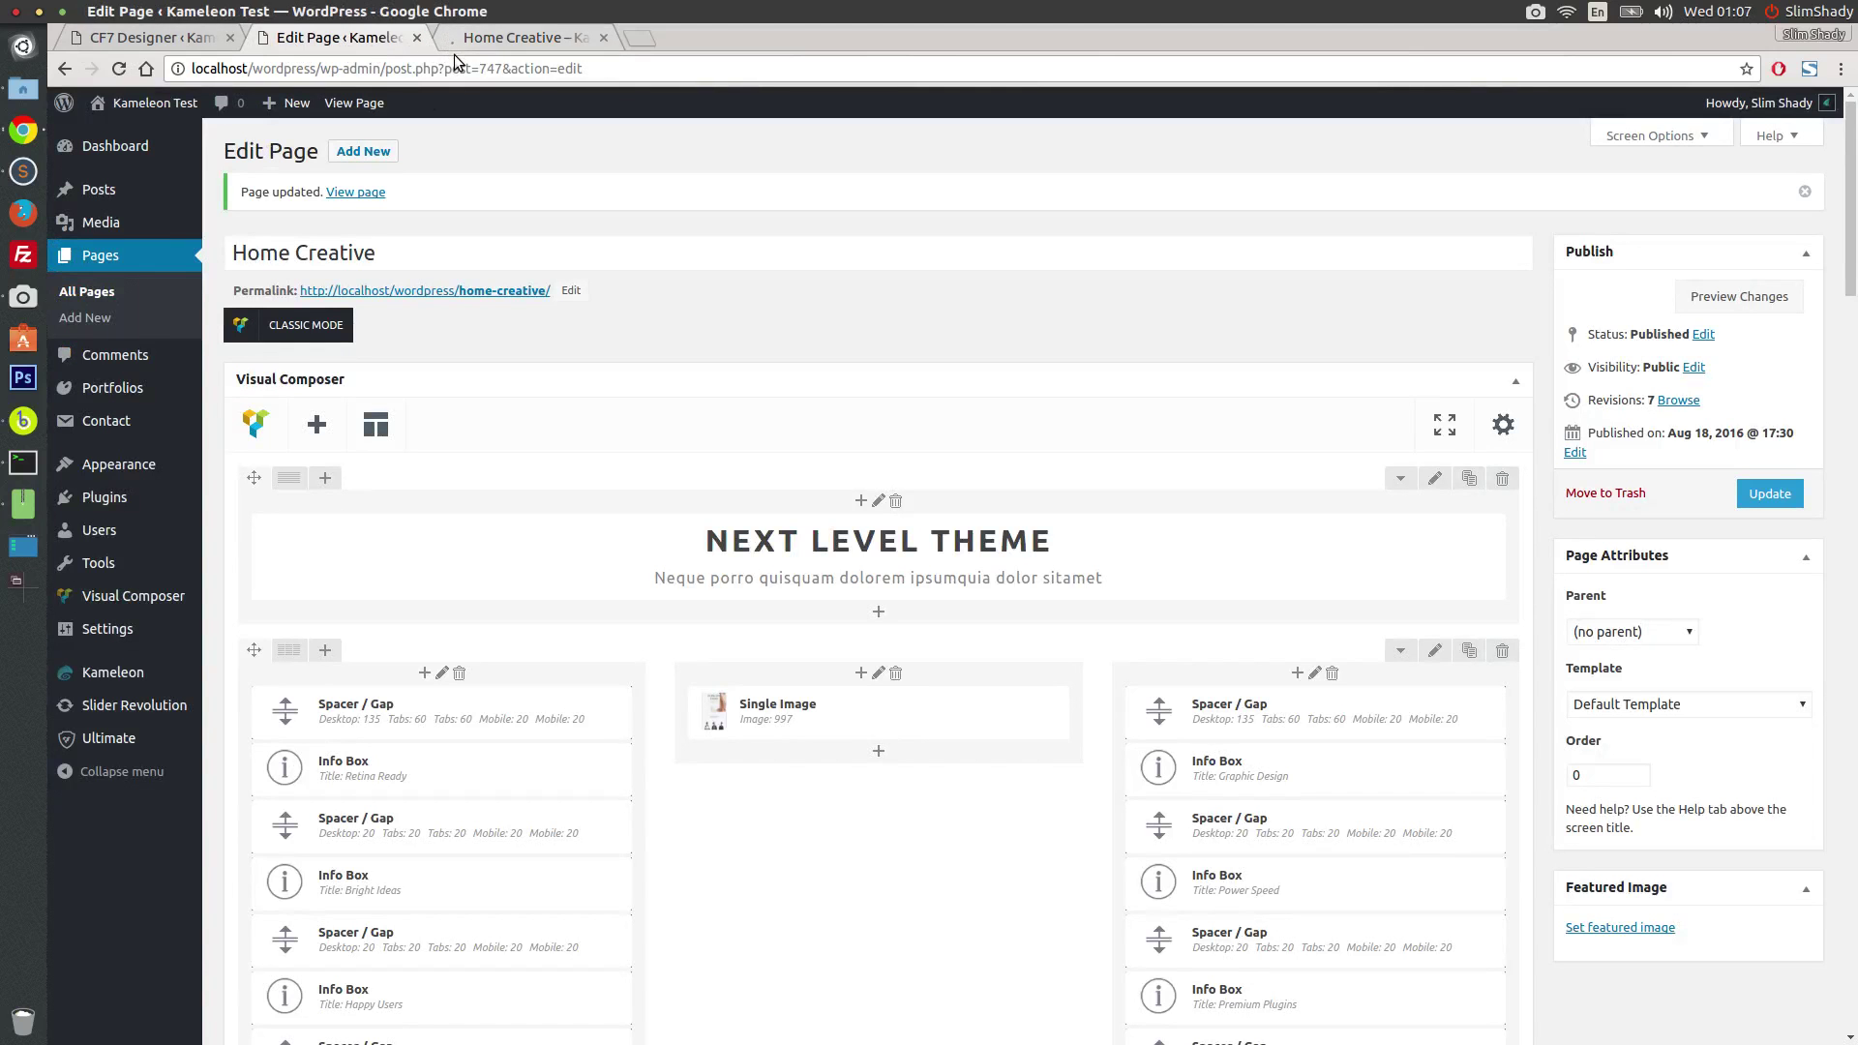
{"action": "left_click", "coordinate": [479, 39]}
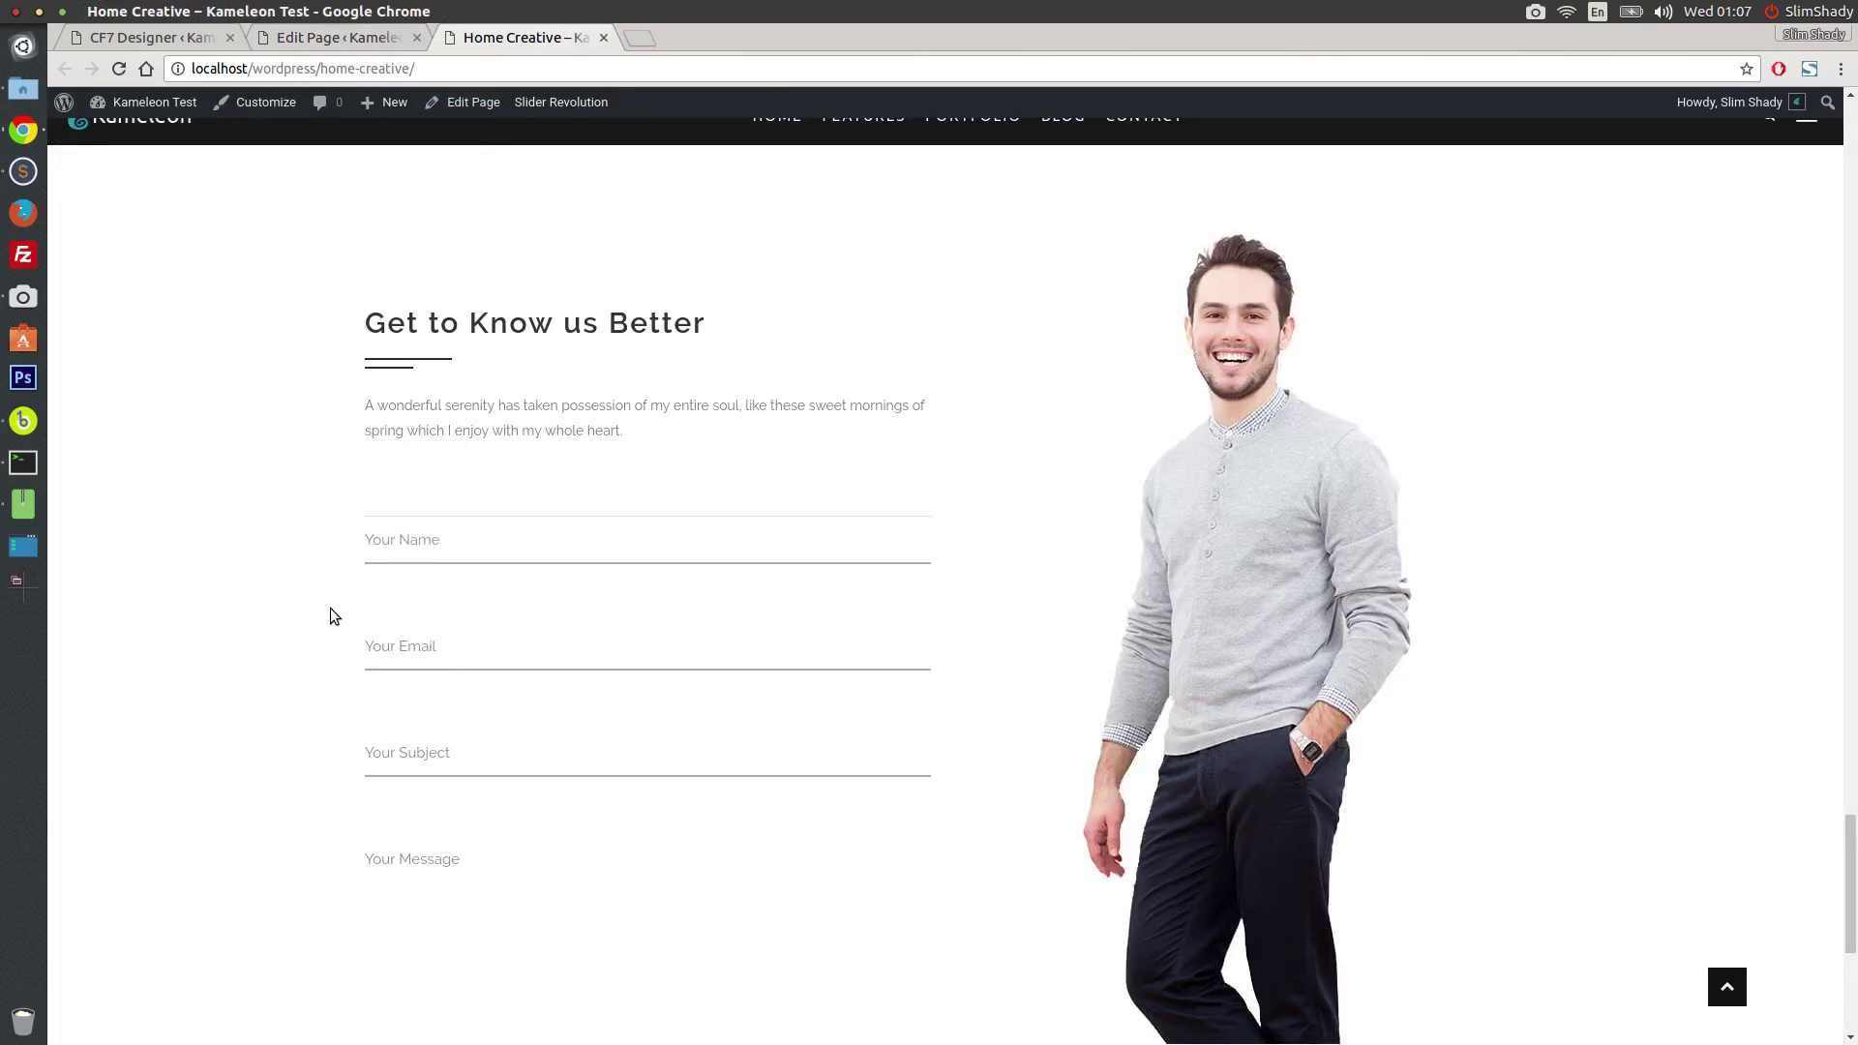
{"action": "scroll", "coordinate": [427, 620], "scroll_direction": "down", "scroll_amount": 5}
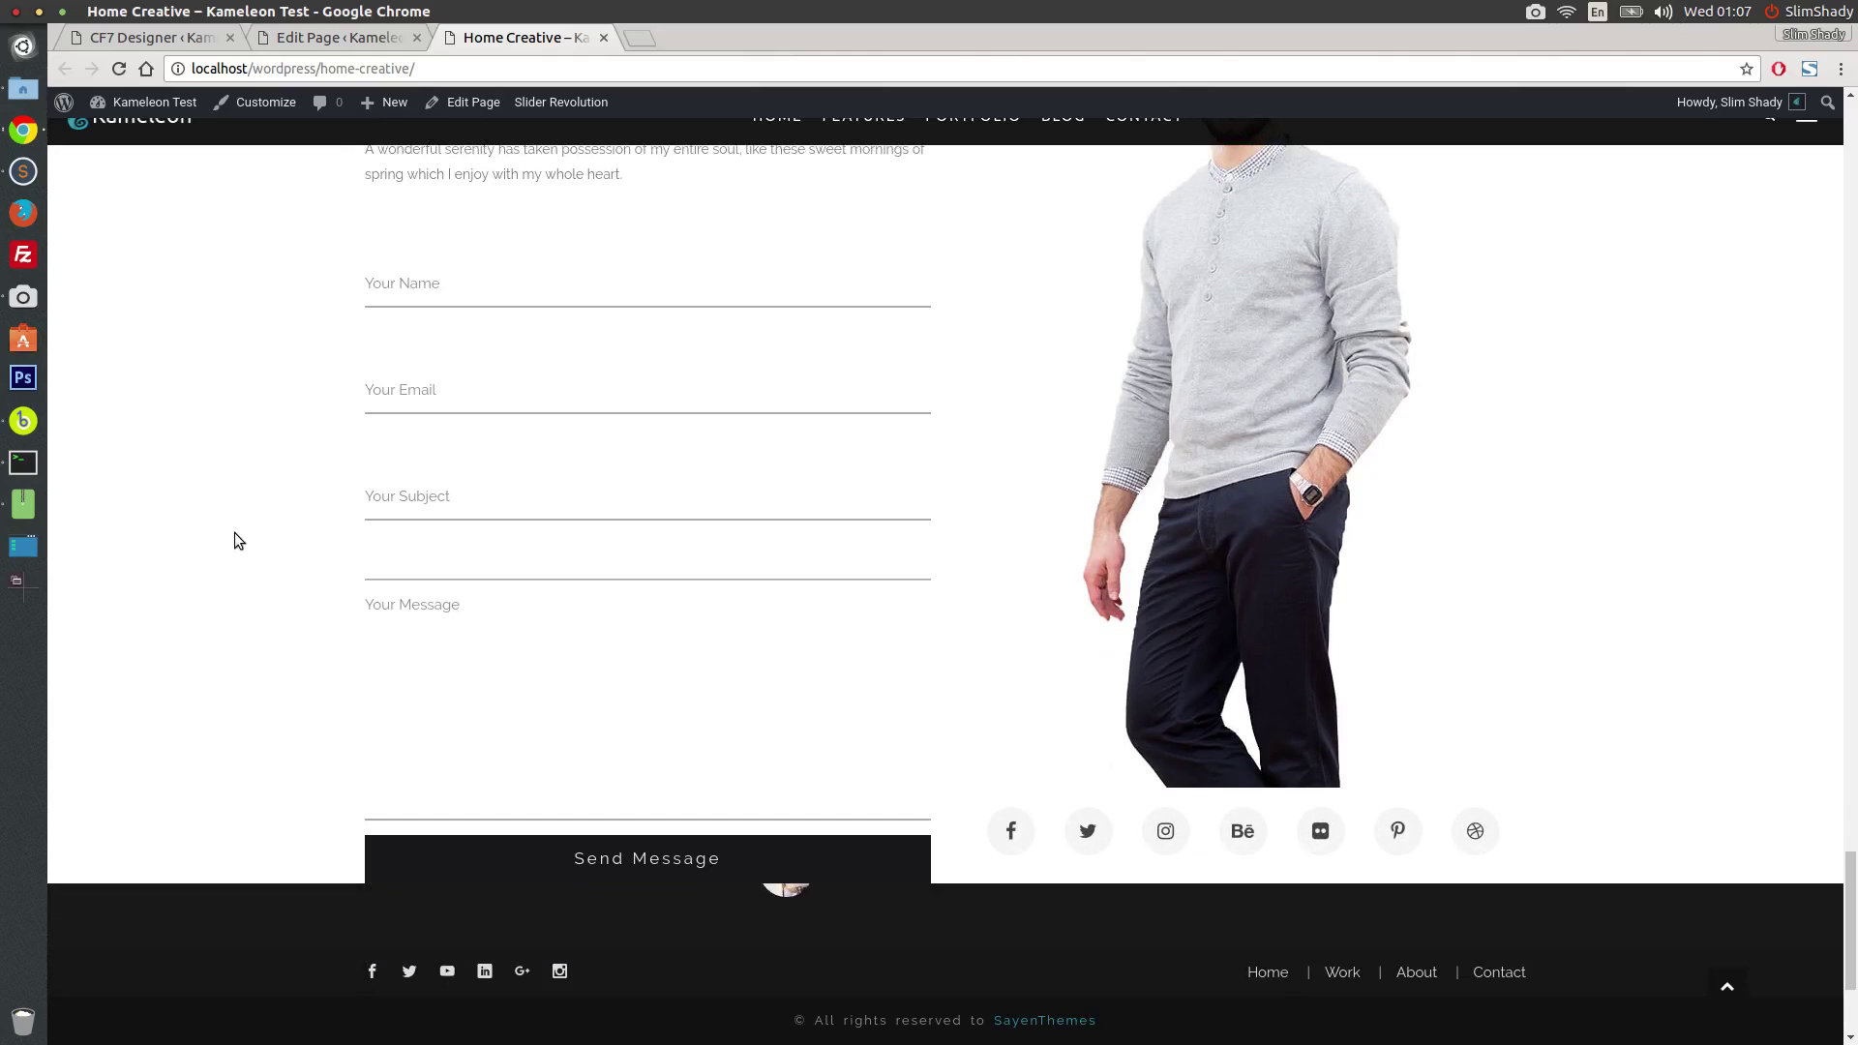
{"action": "scroll", "coordinate": [235, 531], "scroll_direction": "up", "scroll_amount": 5}
{"action": "scroll", "coordinate": [973, 547], "scroll_direction": "down", "scroll_amount": 10}
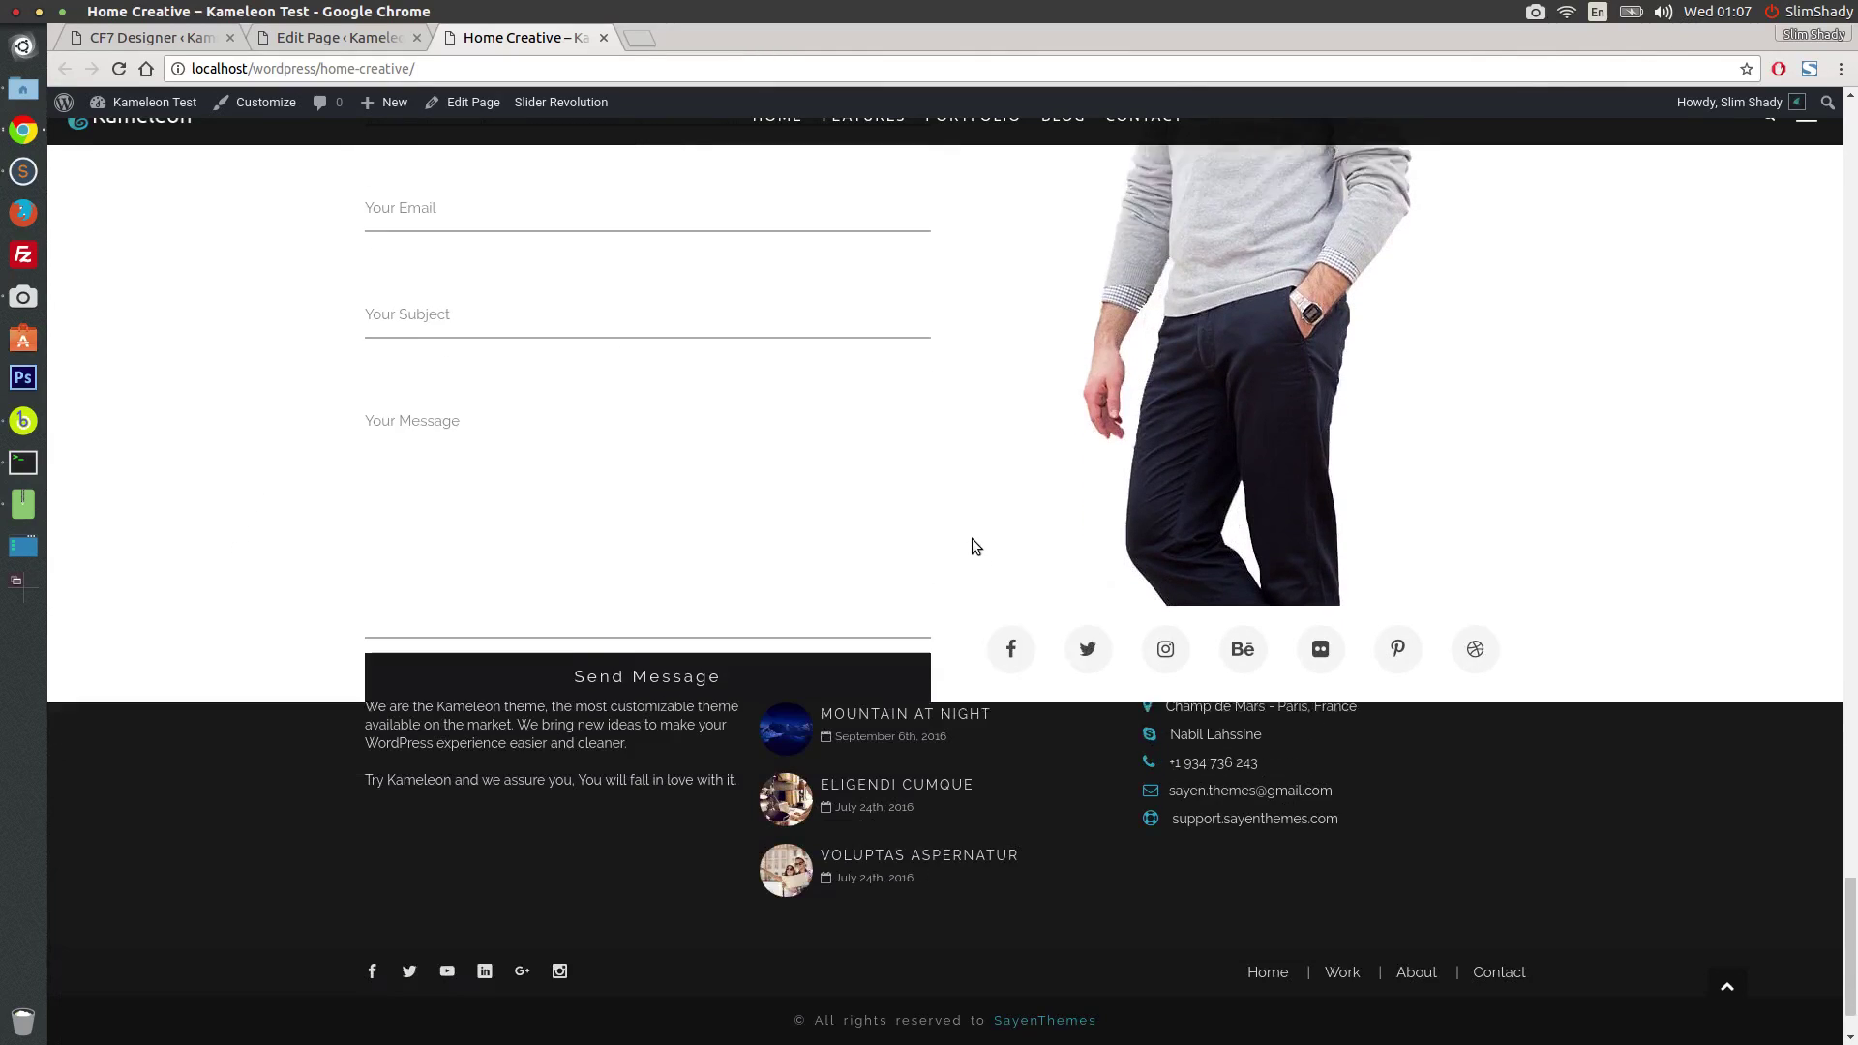
{"action": "scroll", "coordinate": [1854, 944], "scroll_direction": "up", "scroll_amount": 2}
{"action": "scroll", "coordinate": [1854, 943], "scroll_direction": "down", "scroll_amount": 2}
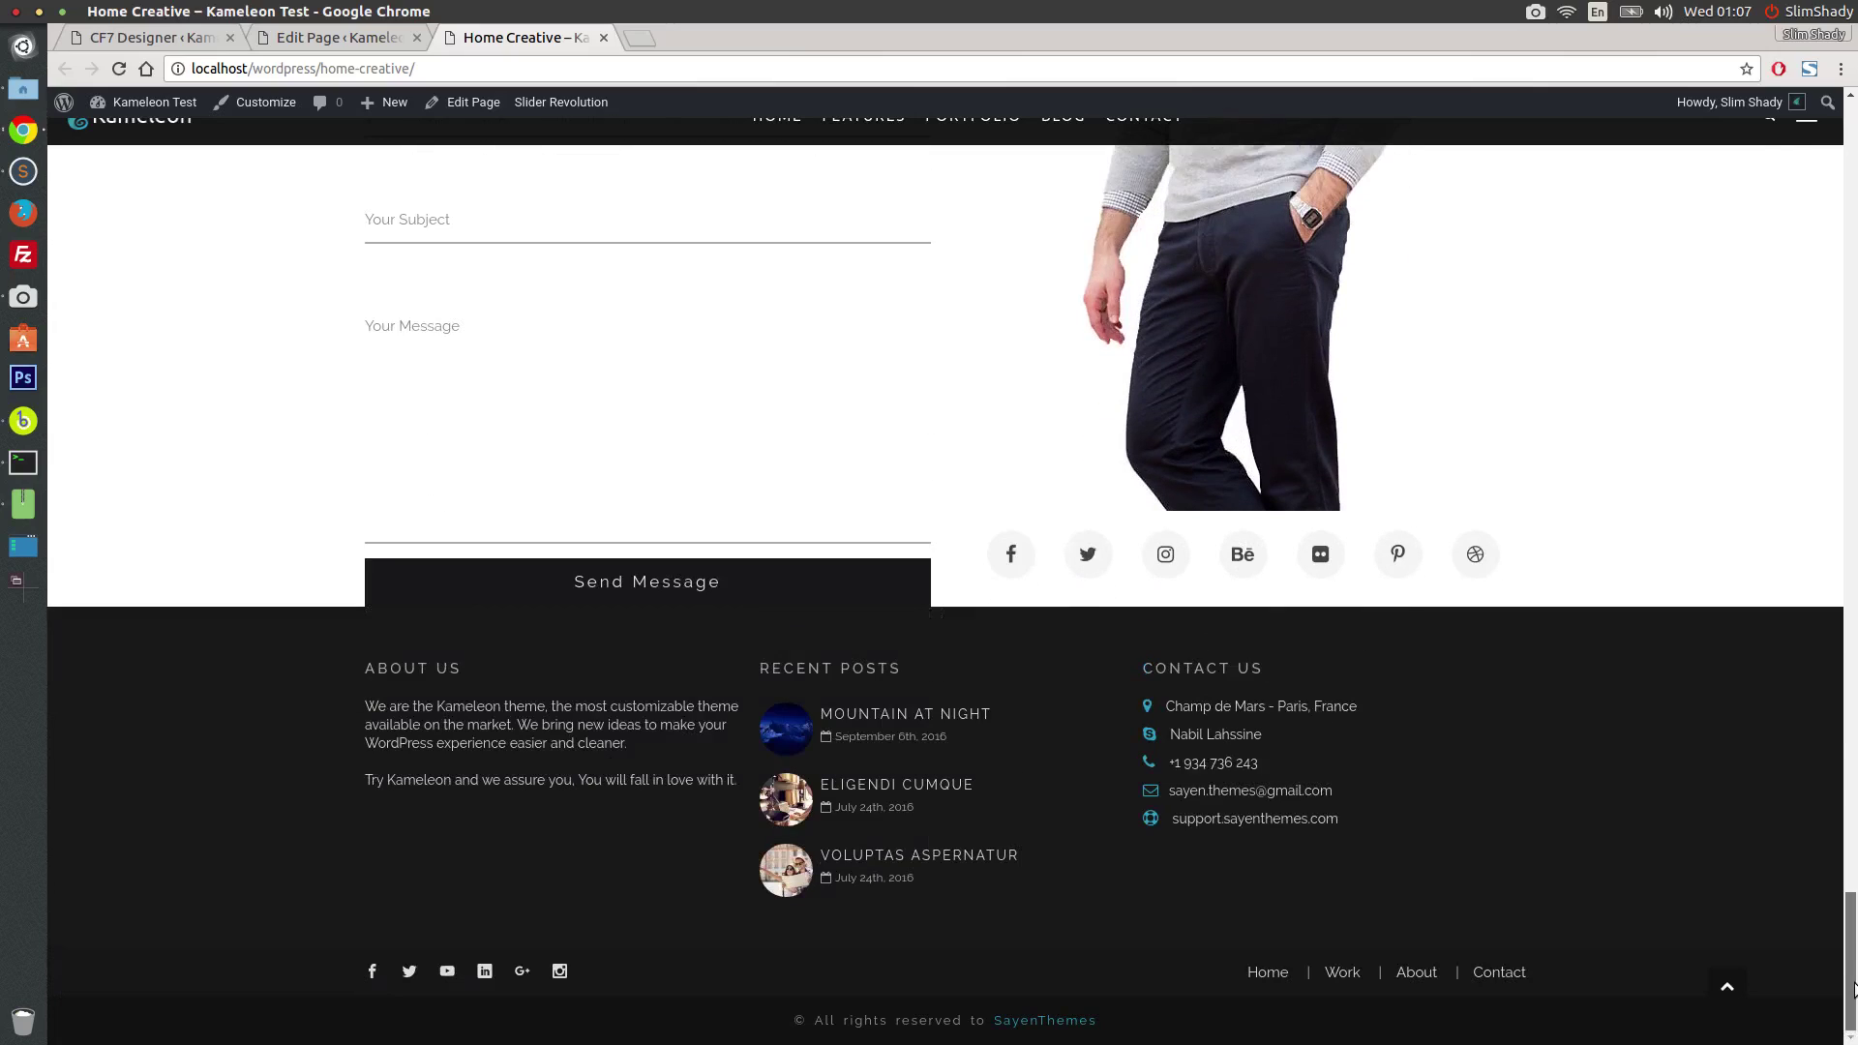
Step: In the CF7 Designer, set the button's bottom margin to 50 and top margin to 36, and save the style
{"action": "left_click", "coordinate": [155, 43]}
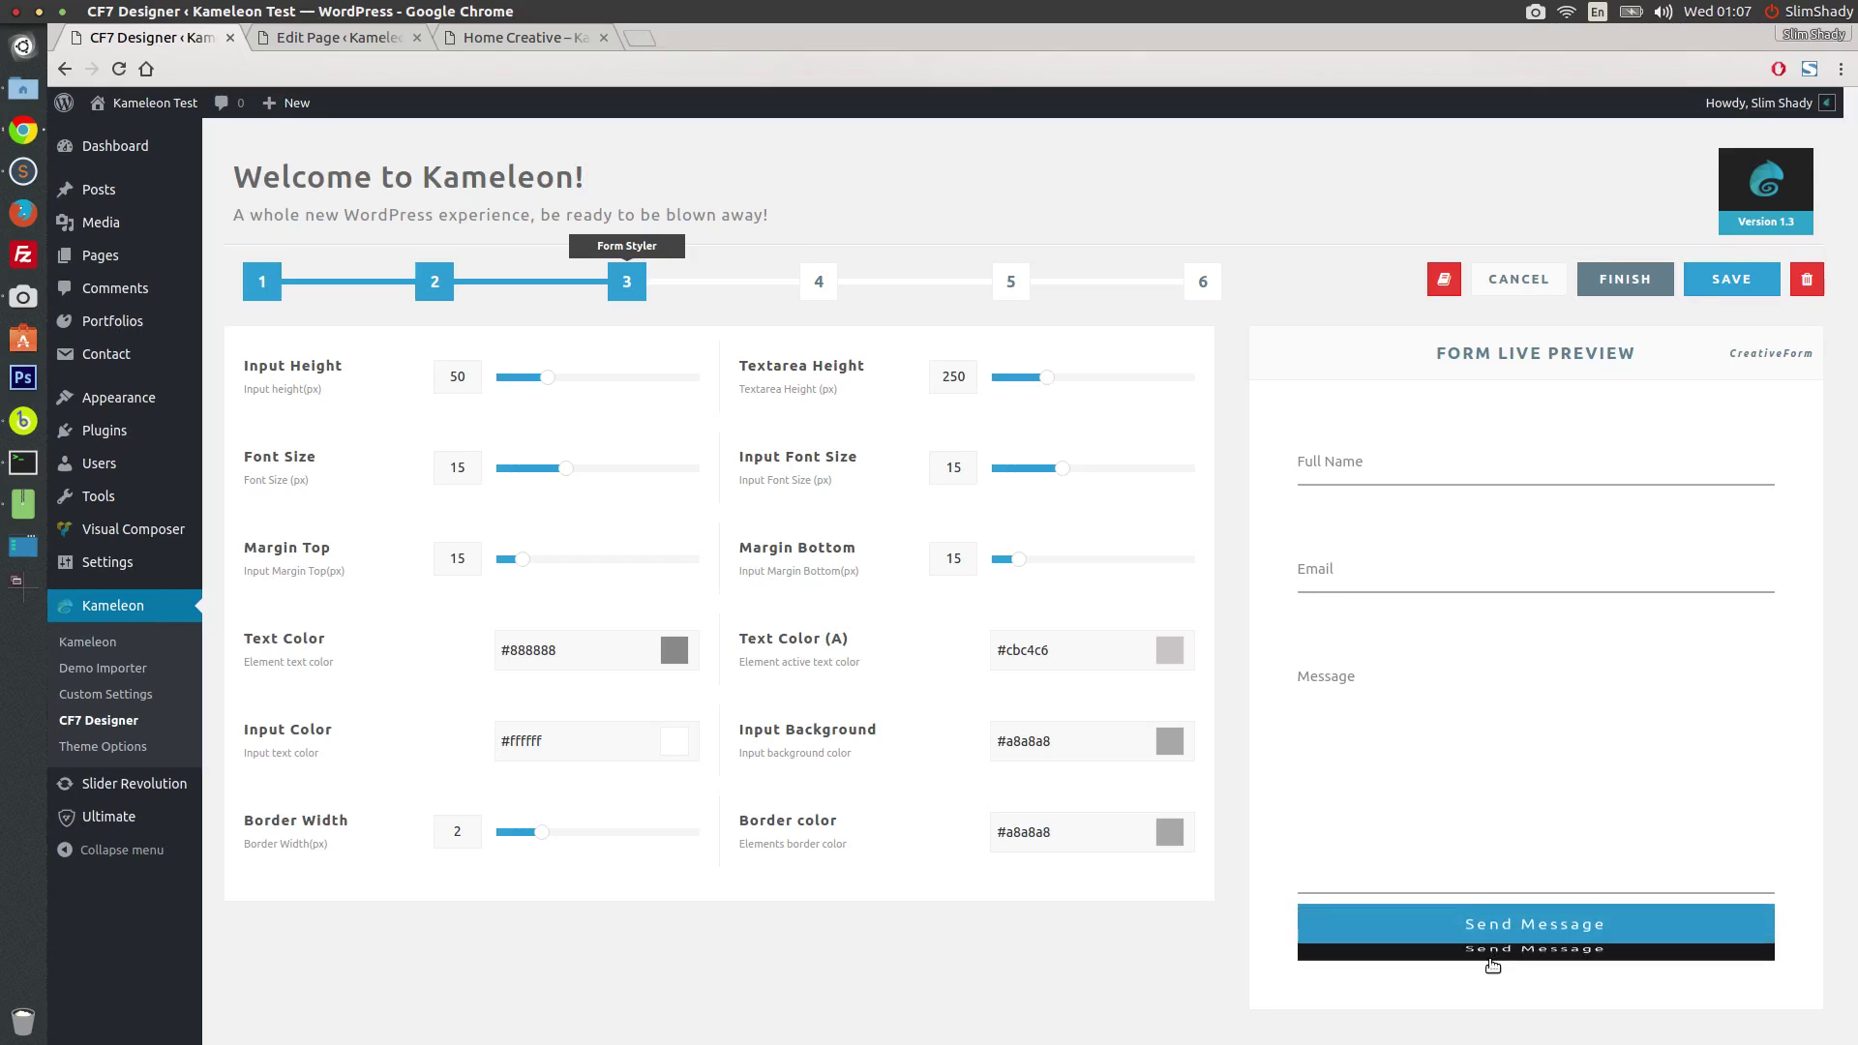
{"action": "left_click", "coordinate": [1011, 284]}
{"action": "scroll", "coordinate": [849, 908], "scroll_direction": "down", "scroll_amount": 3}
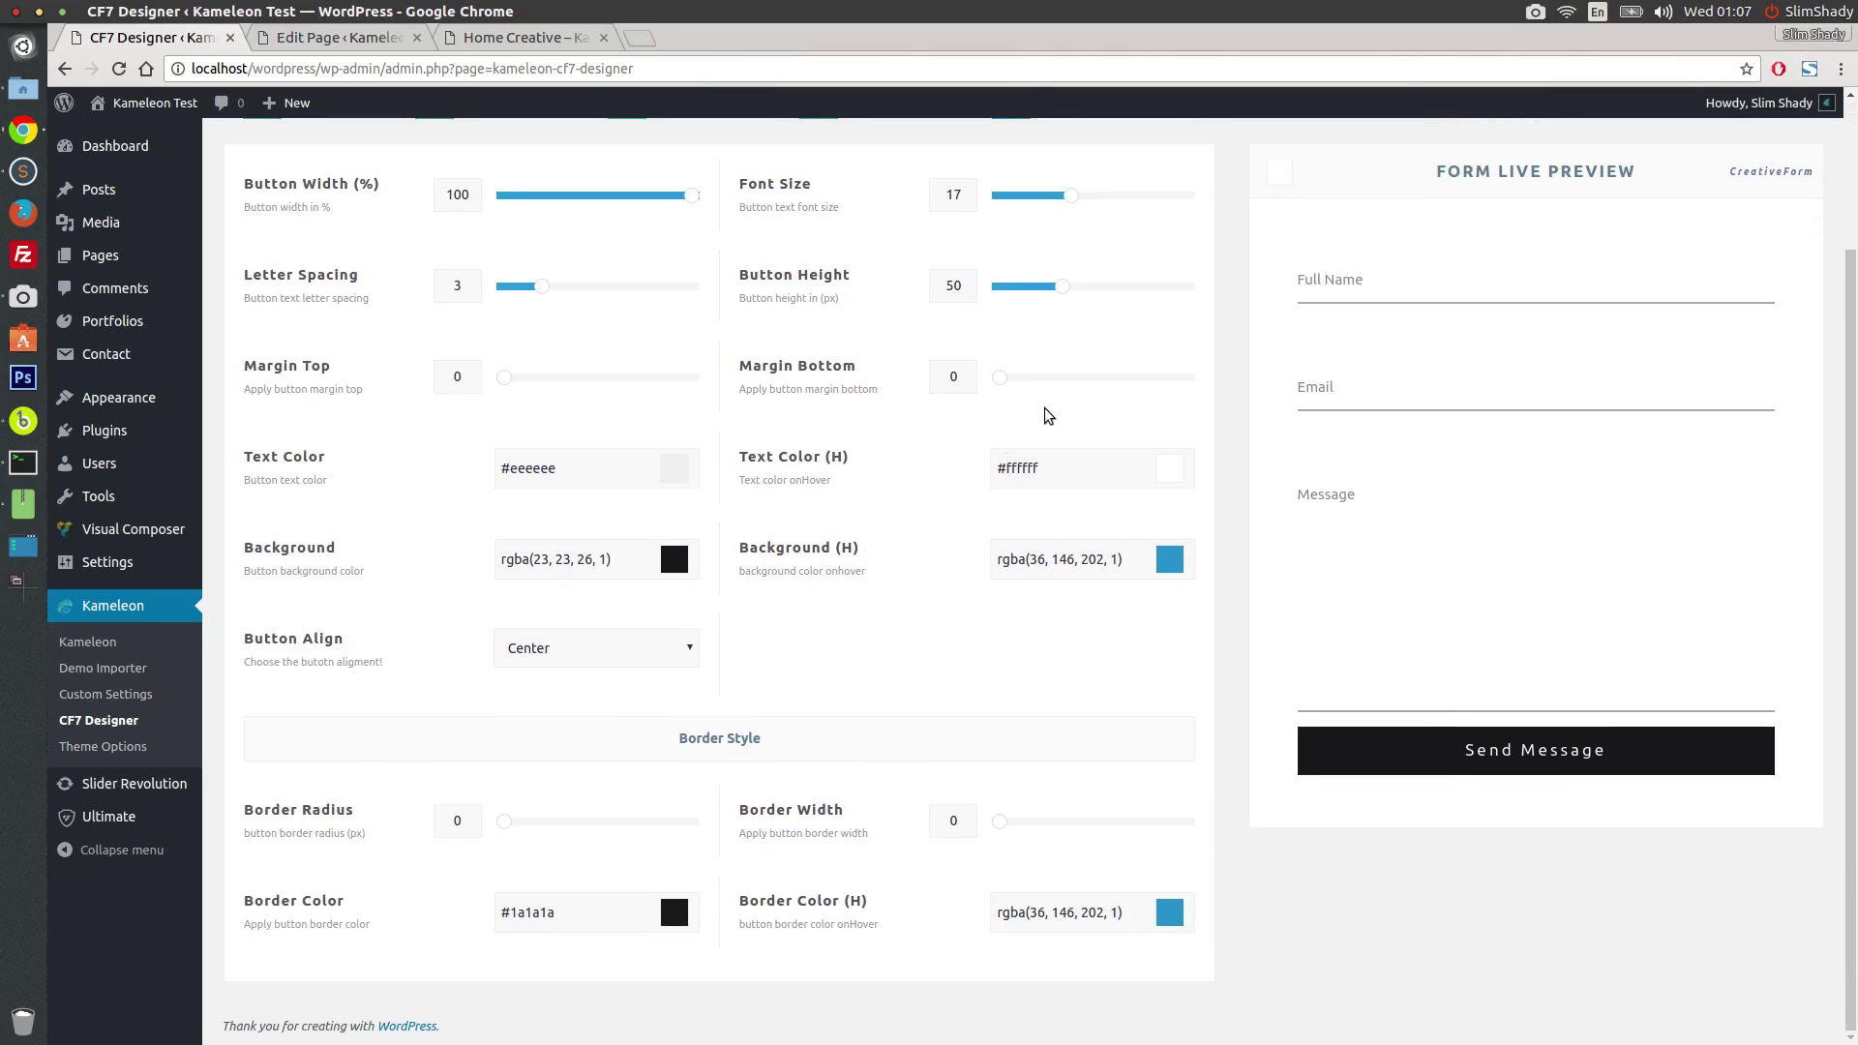
{"action": "left_click_drag", "start_coordinate": [1008, 377], "coordinate": [1093, 386]}
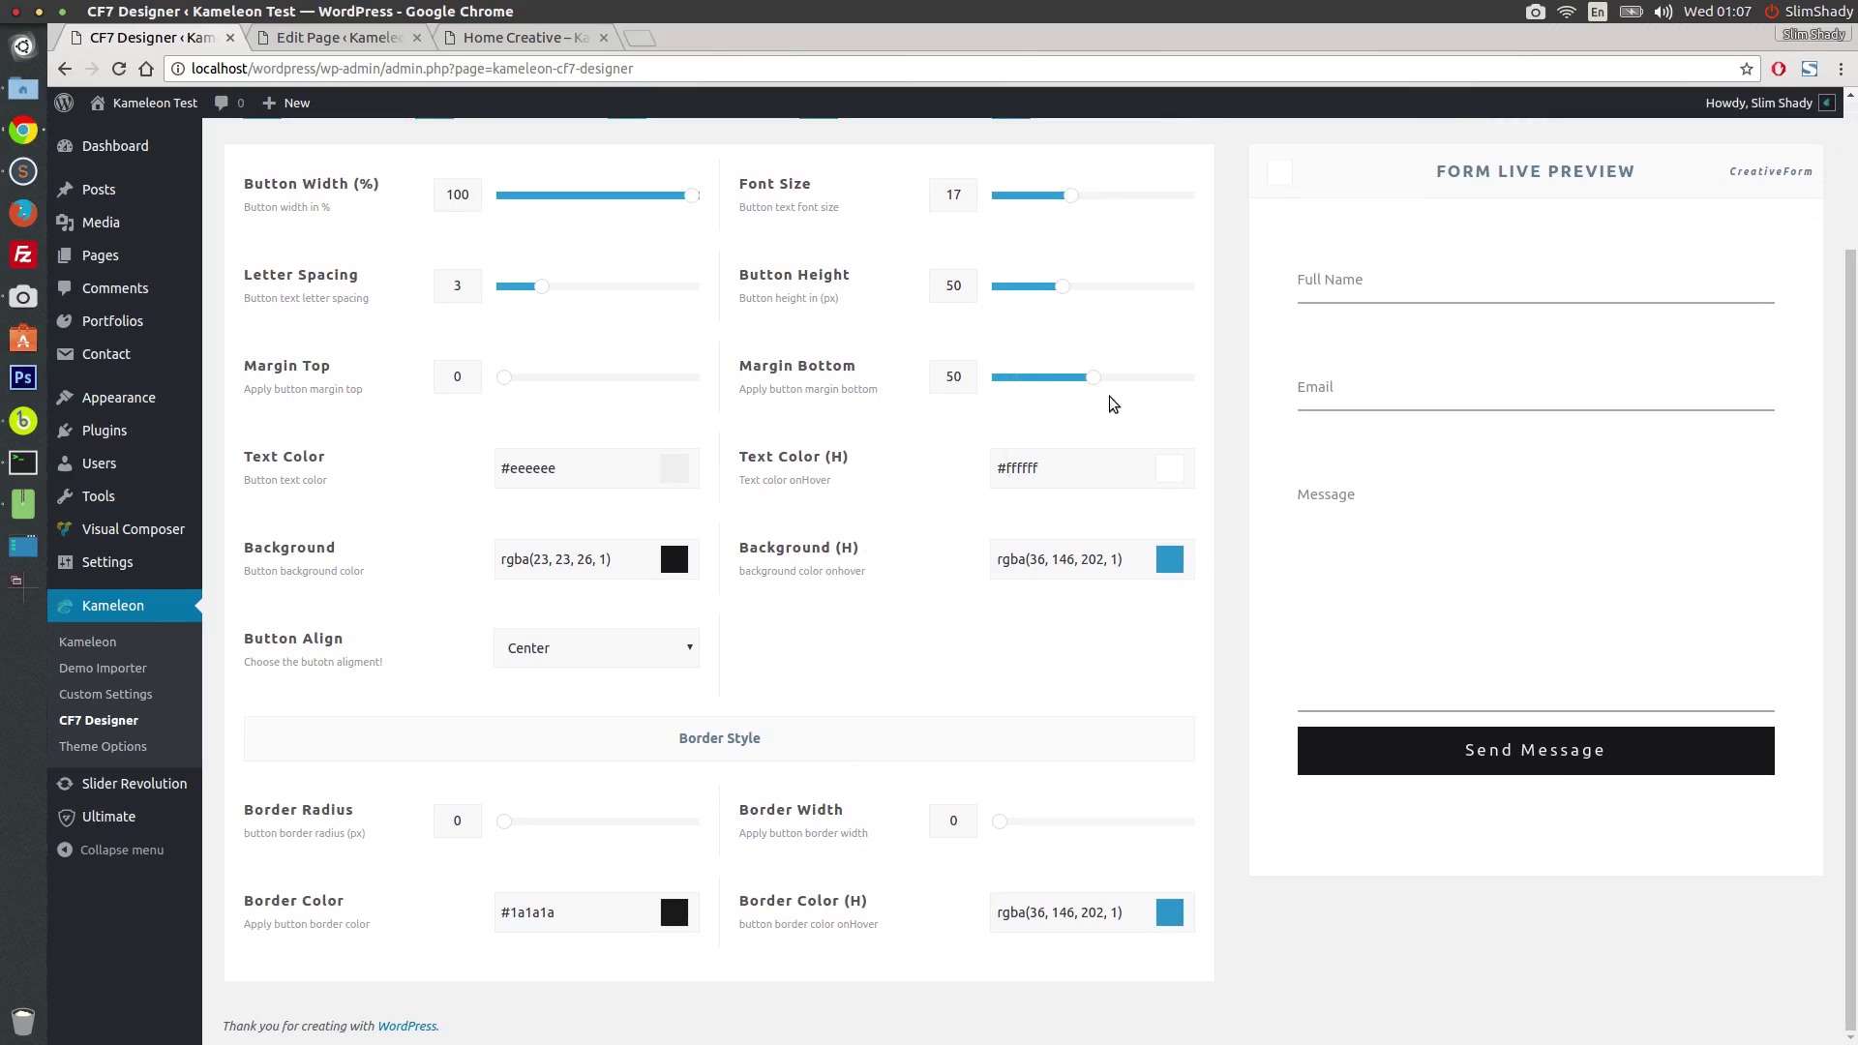
{"action": "left_click_drag", "start_coordinate": [507, 384], "coordinate": [581, 390]}
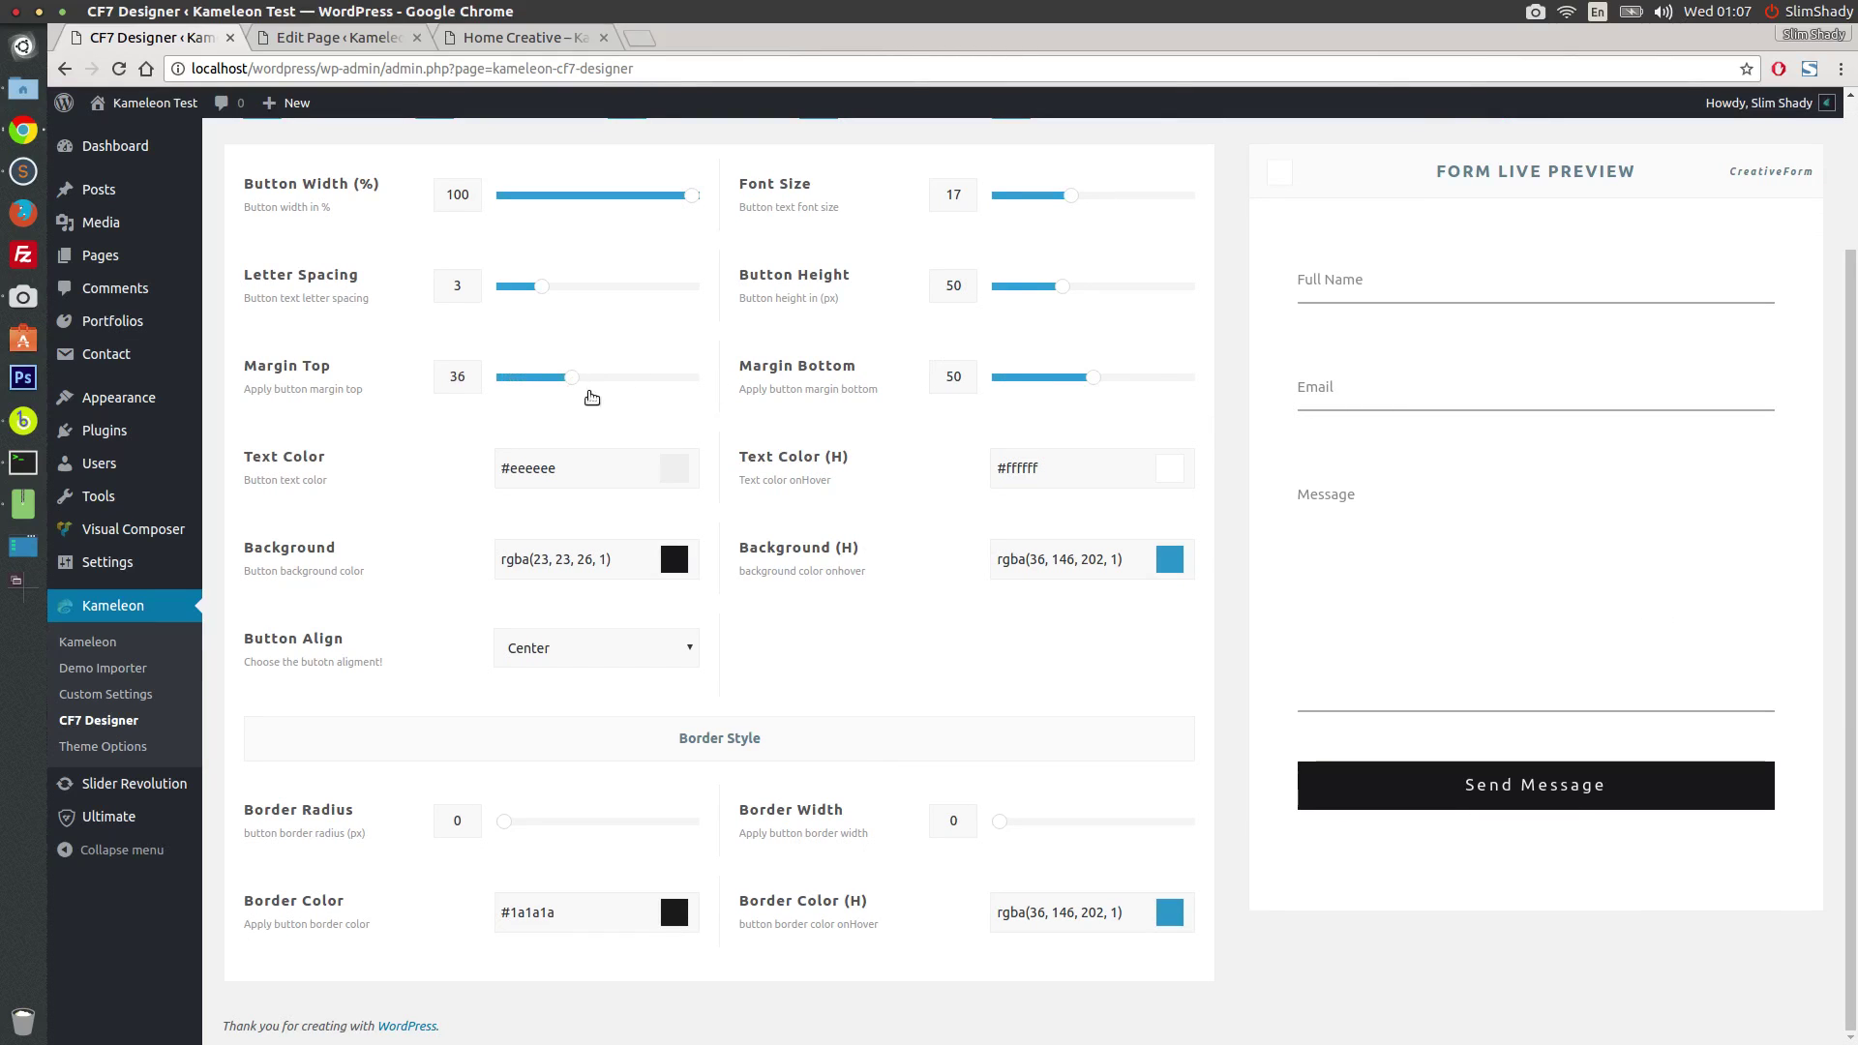
{"action": "scroll", "coordinate": [1162, 367], "scroll_direction": "up", "scroll_amount": 4}
{"action": "left_click", "coordinate": [1739, 286]}
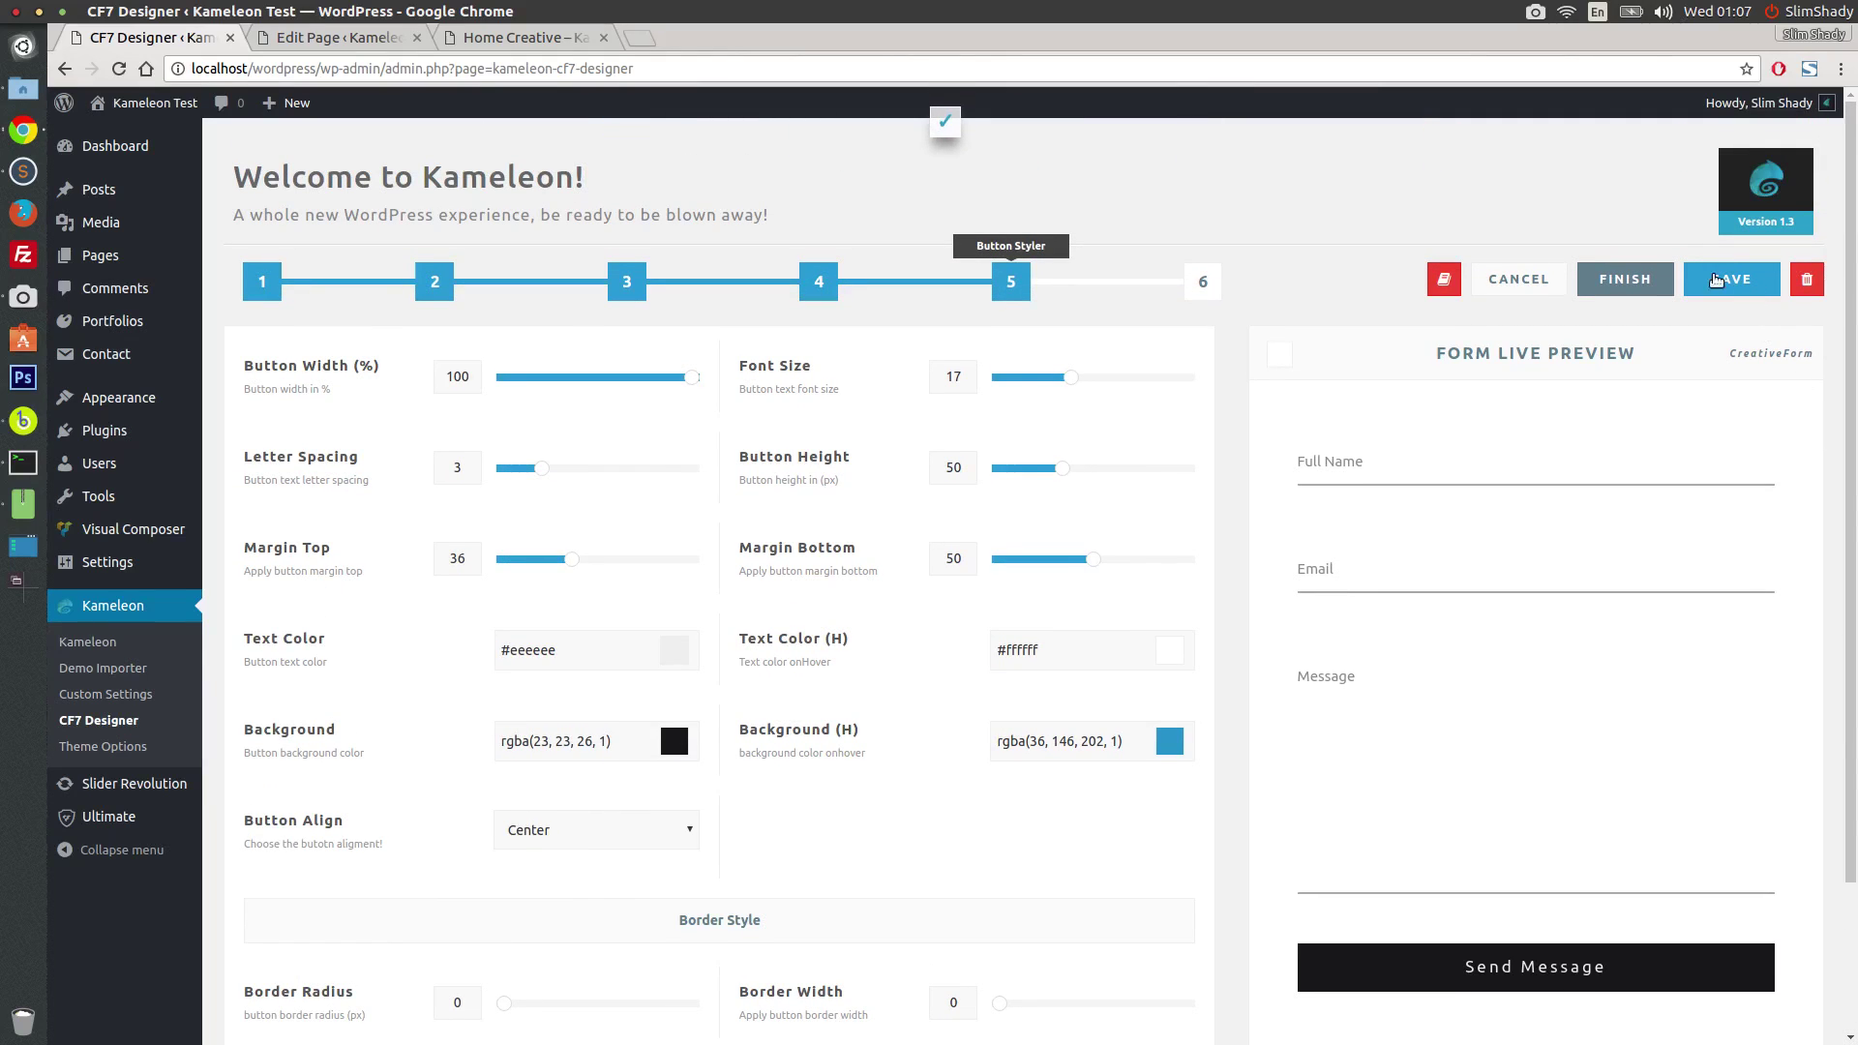
Step: Reload the live Home Creative page and check the spacing around the Send Message button
{"action": "left_click", "coordinate": [523, 37]}
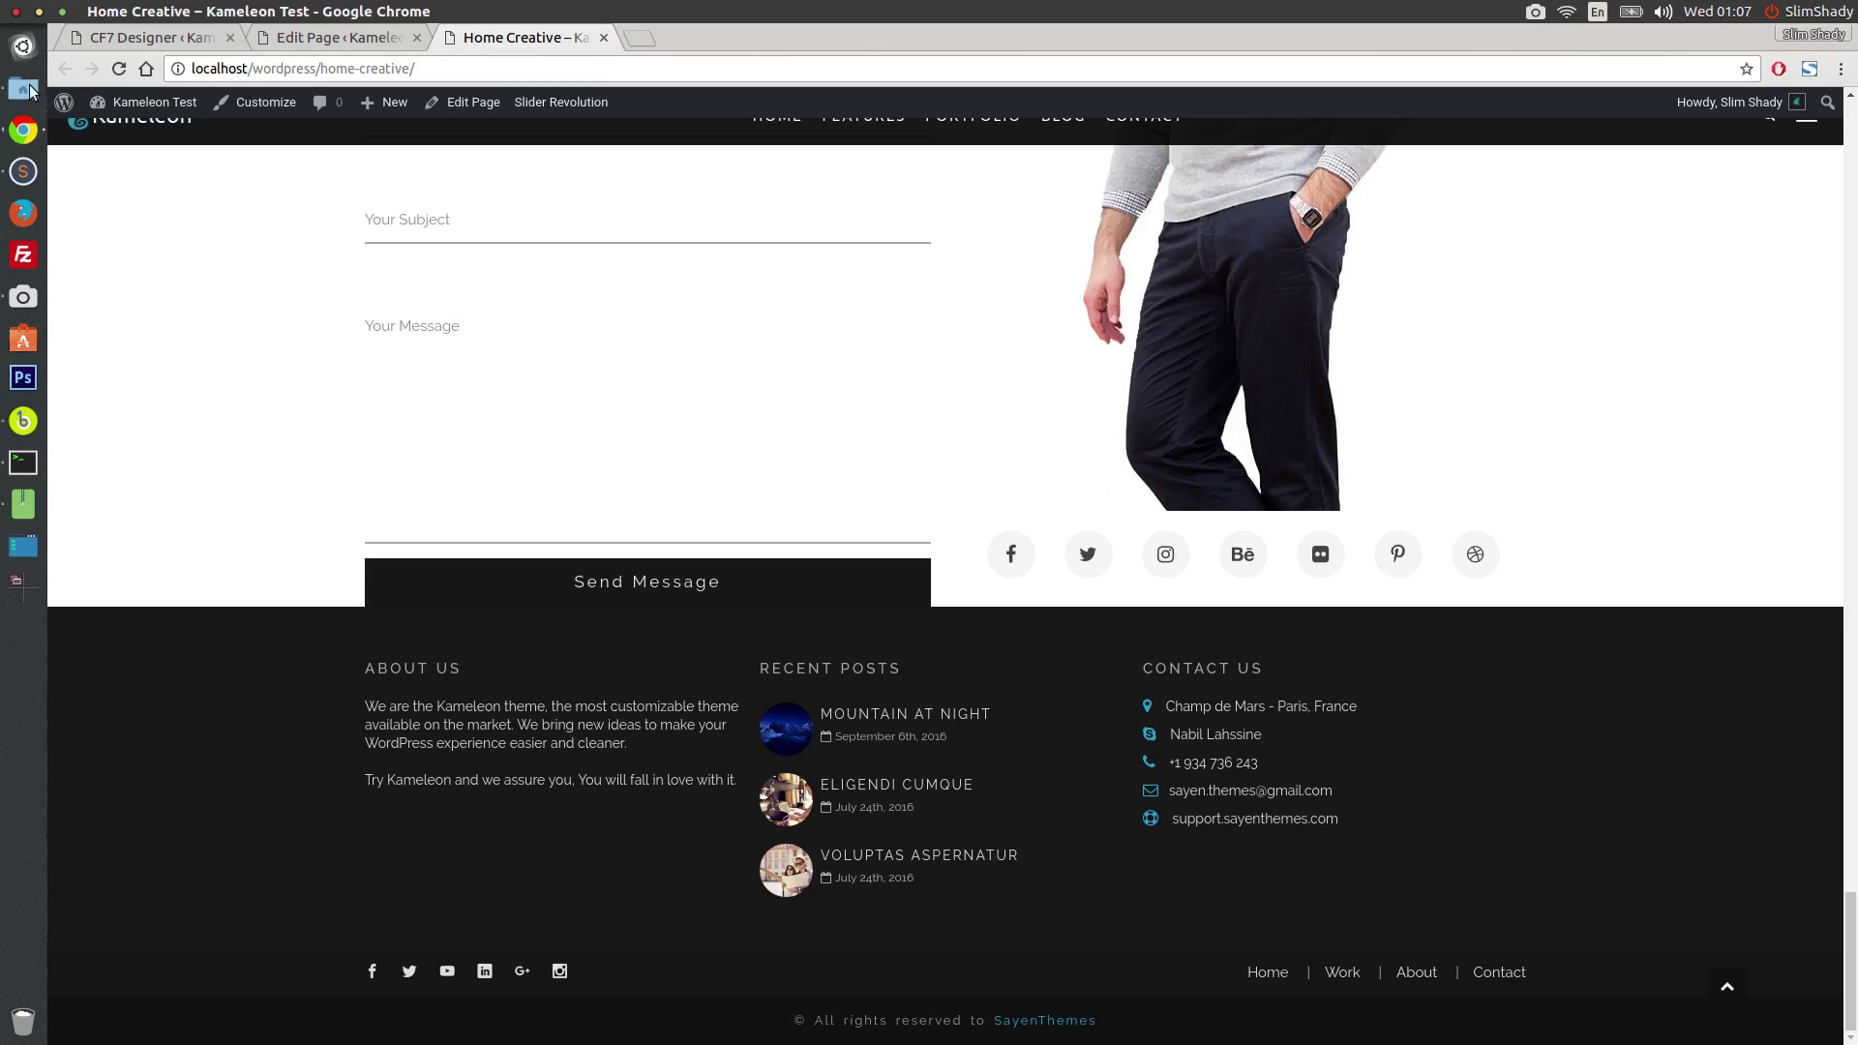
{"action": "left_click", "coordinate": [117, 69]}
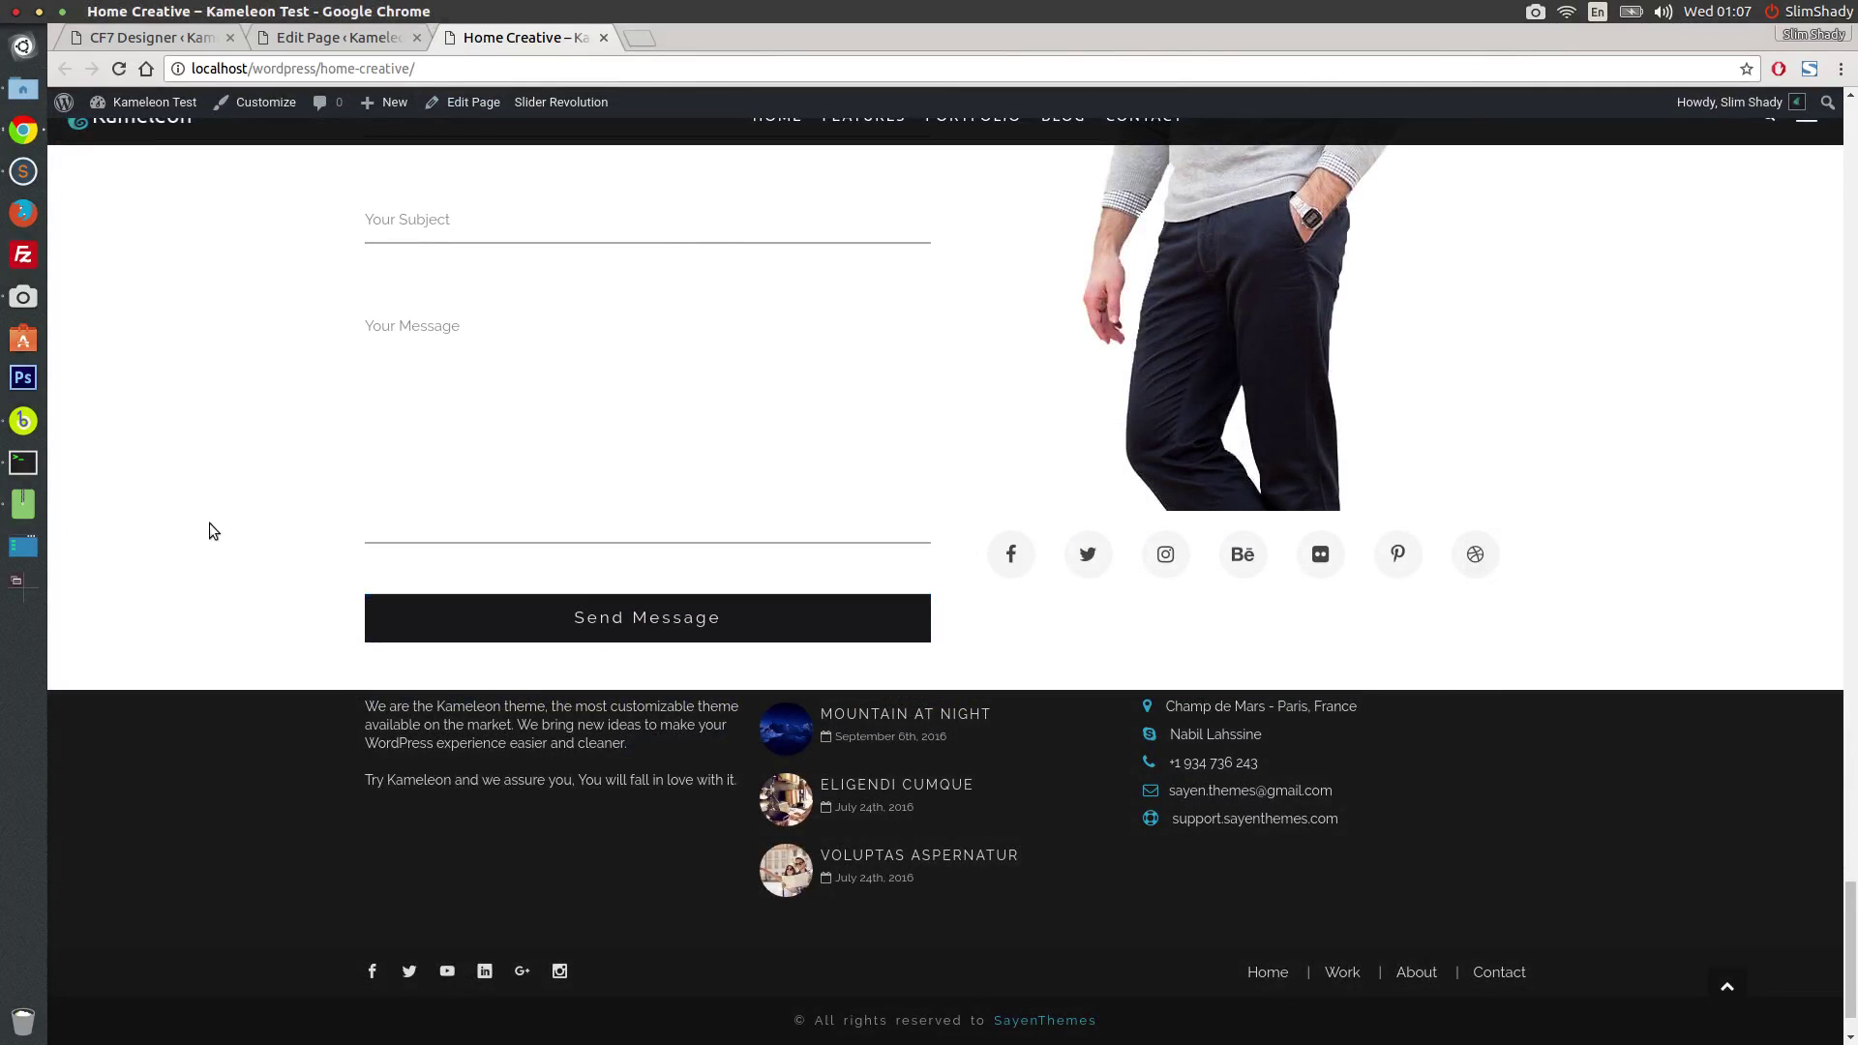
{"action": "scroll", "coordinate": [184, 504], "scroll_direction": "up", "scroll_amount": 4}
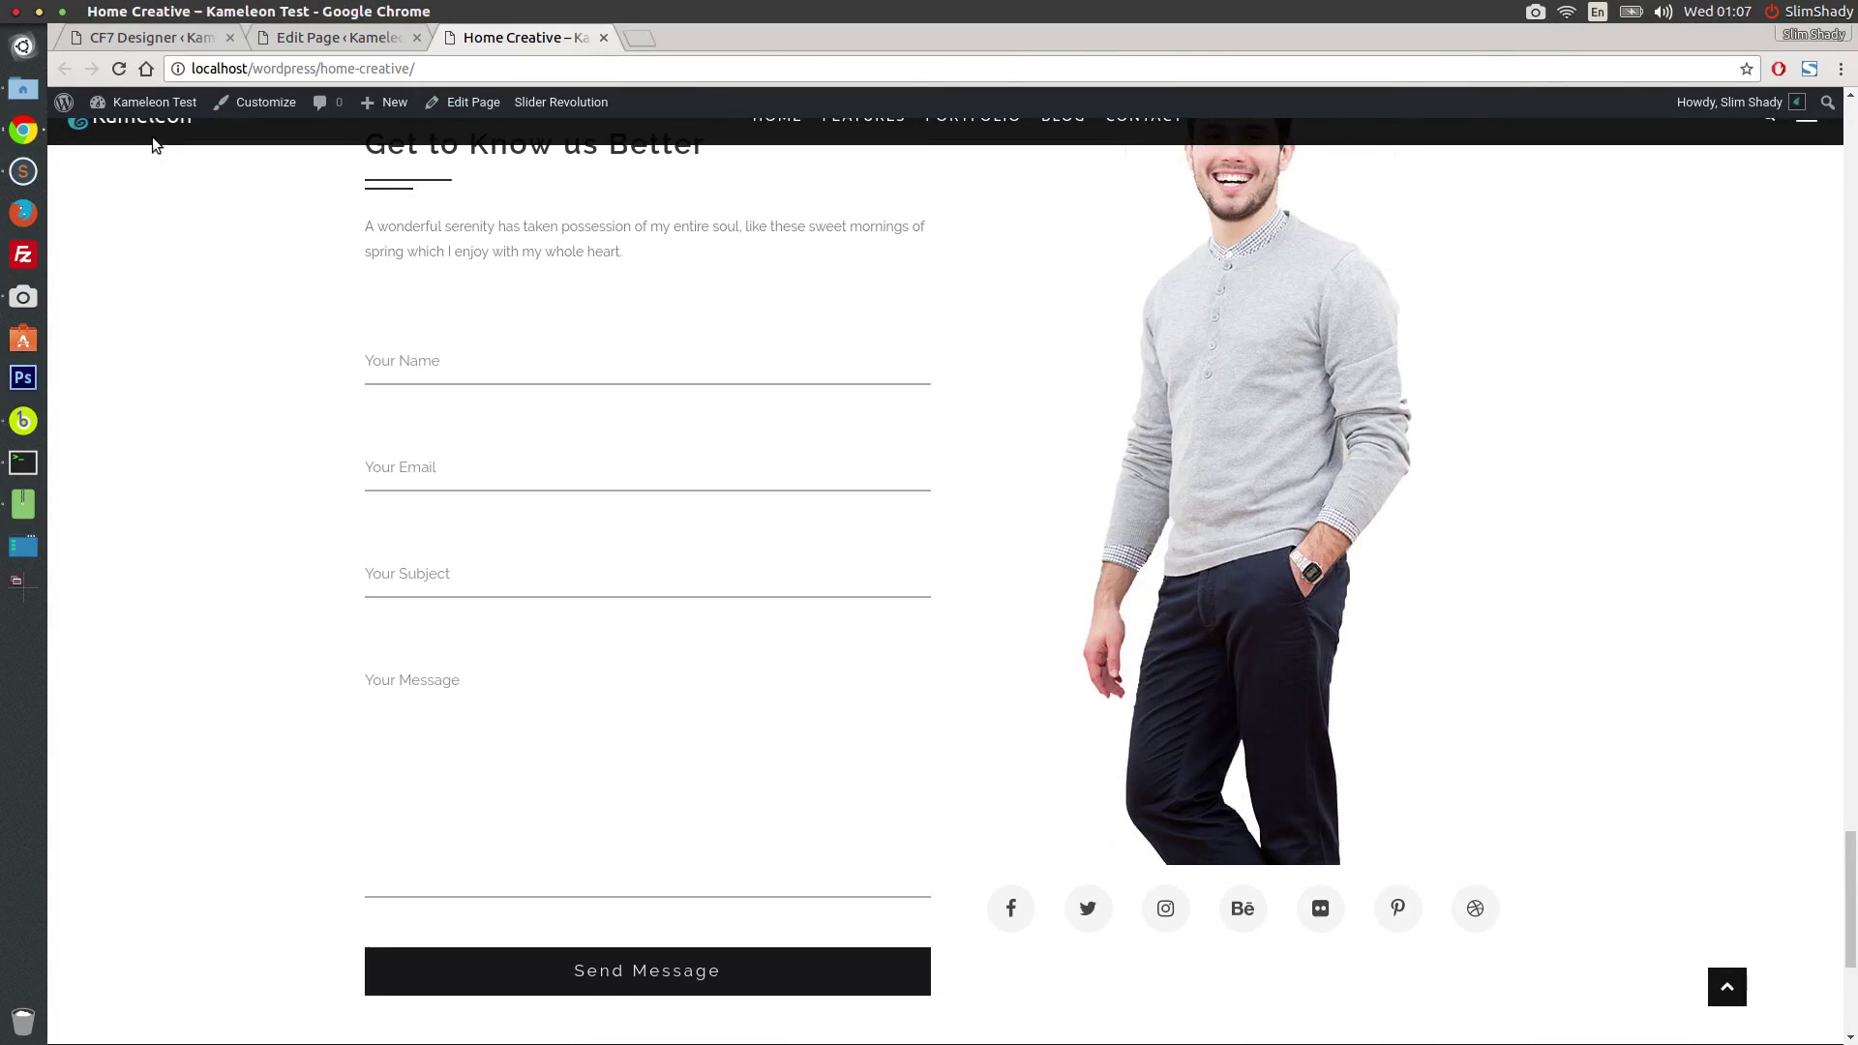
Step: Finish editing CreativeForm in the CF7 Designer and open the name entry for a new style
{"action": "left_click", "coordinate": [152, 37]}
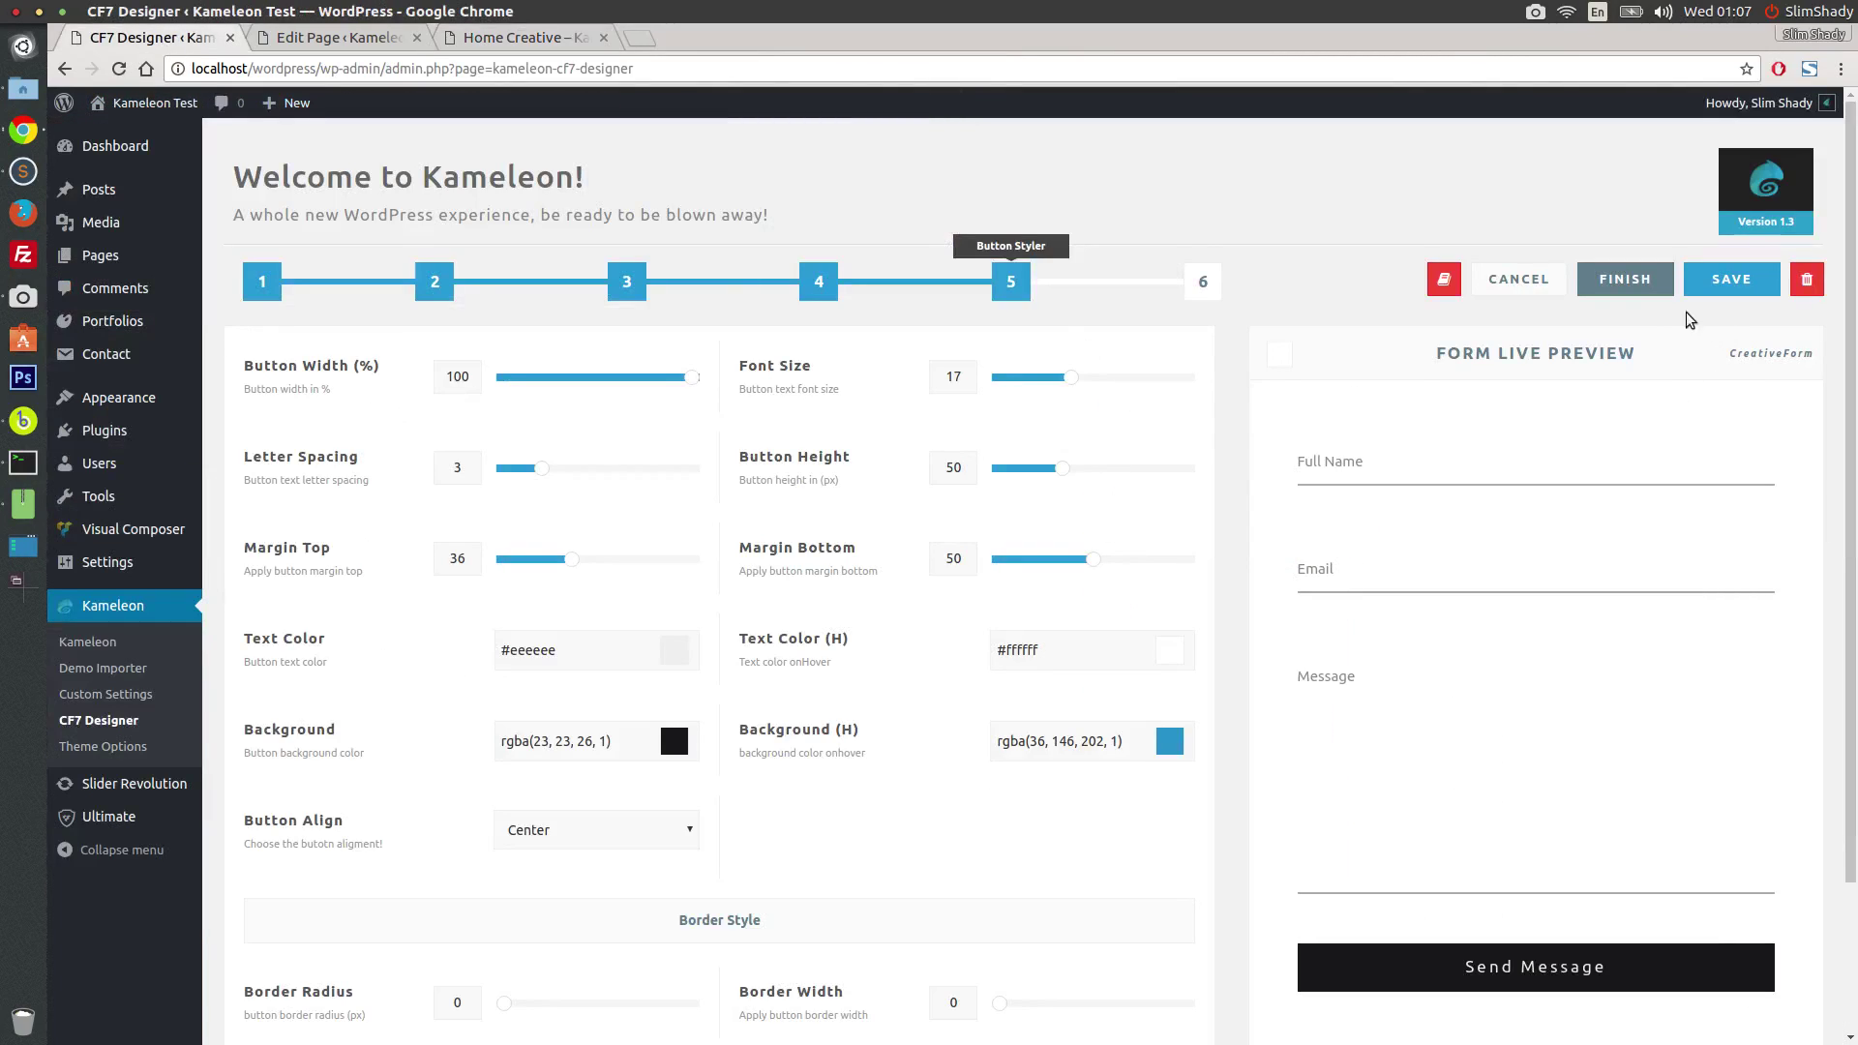
{"action": "left_click", "coordinate": [1642, 291]}
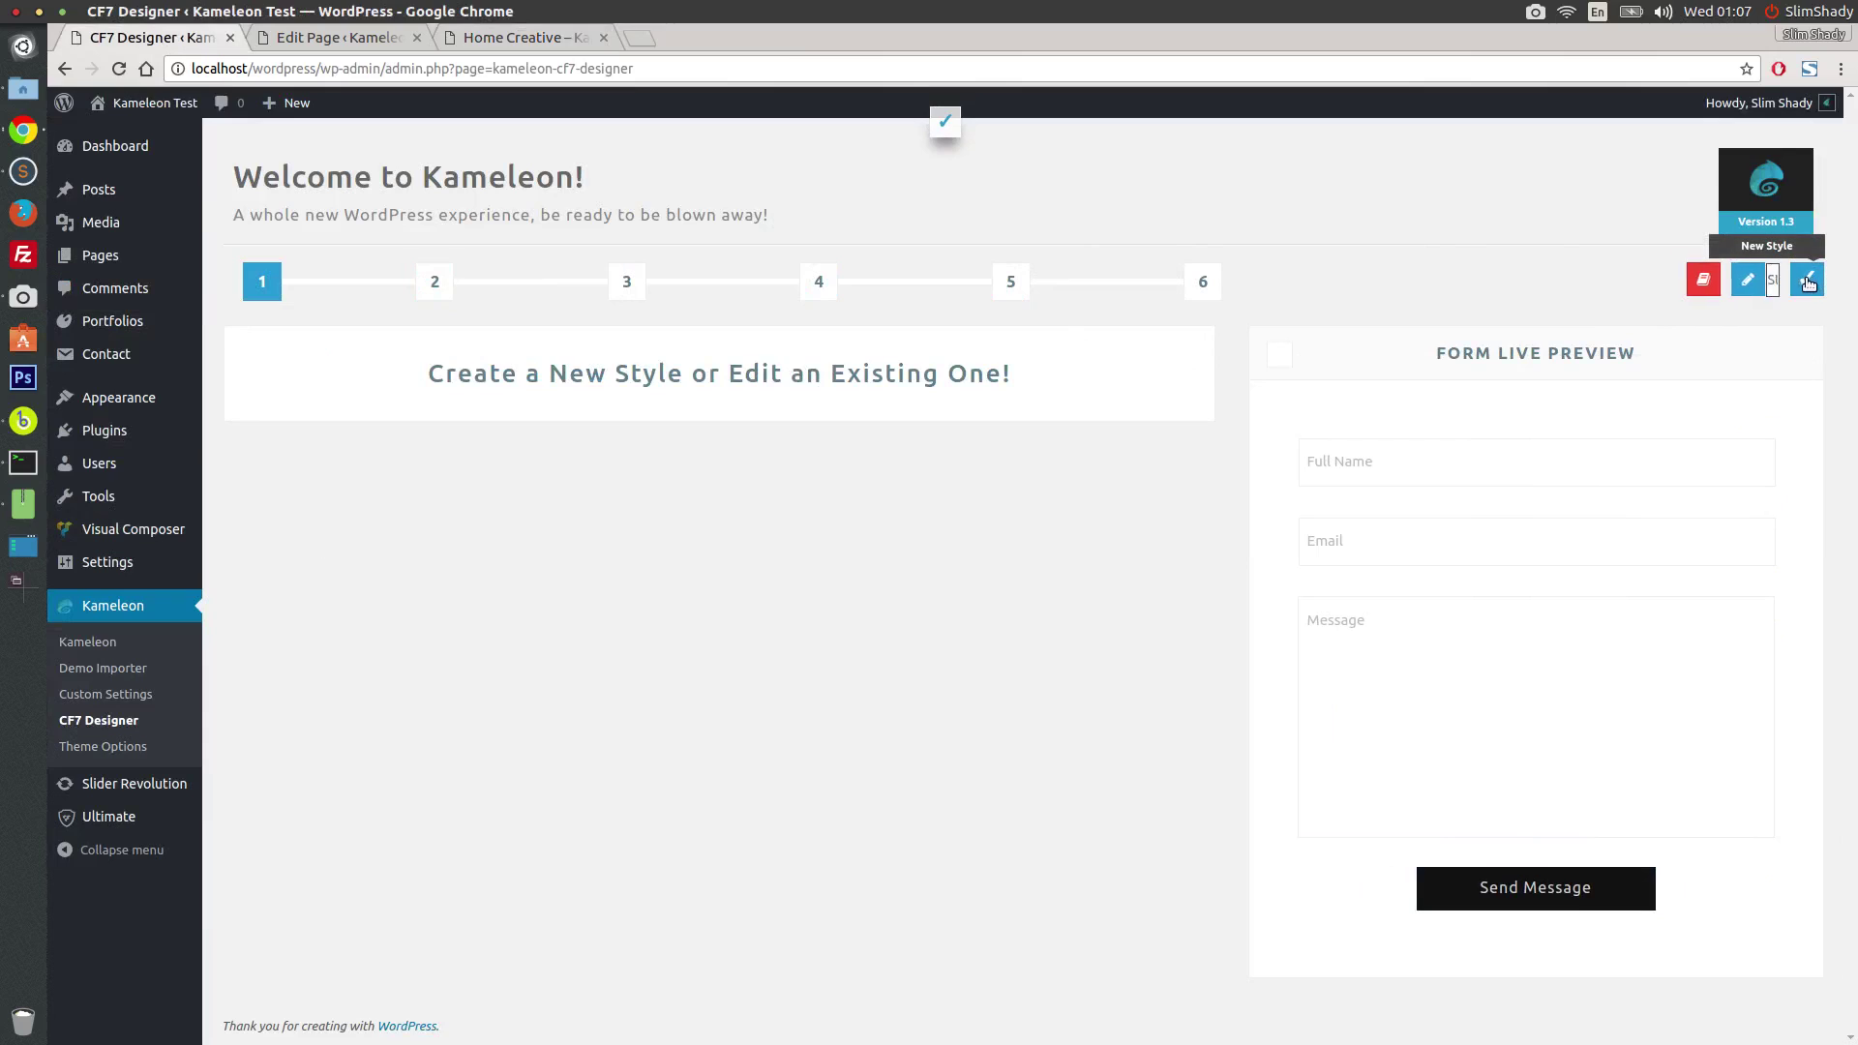
{"action": "left_click", "coordinate": [1806, 280]}
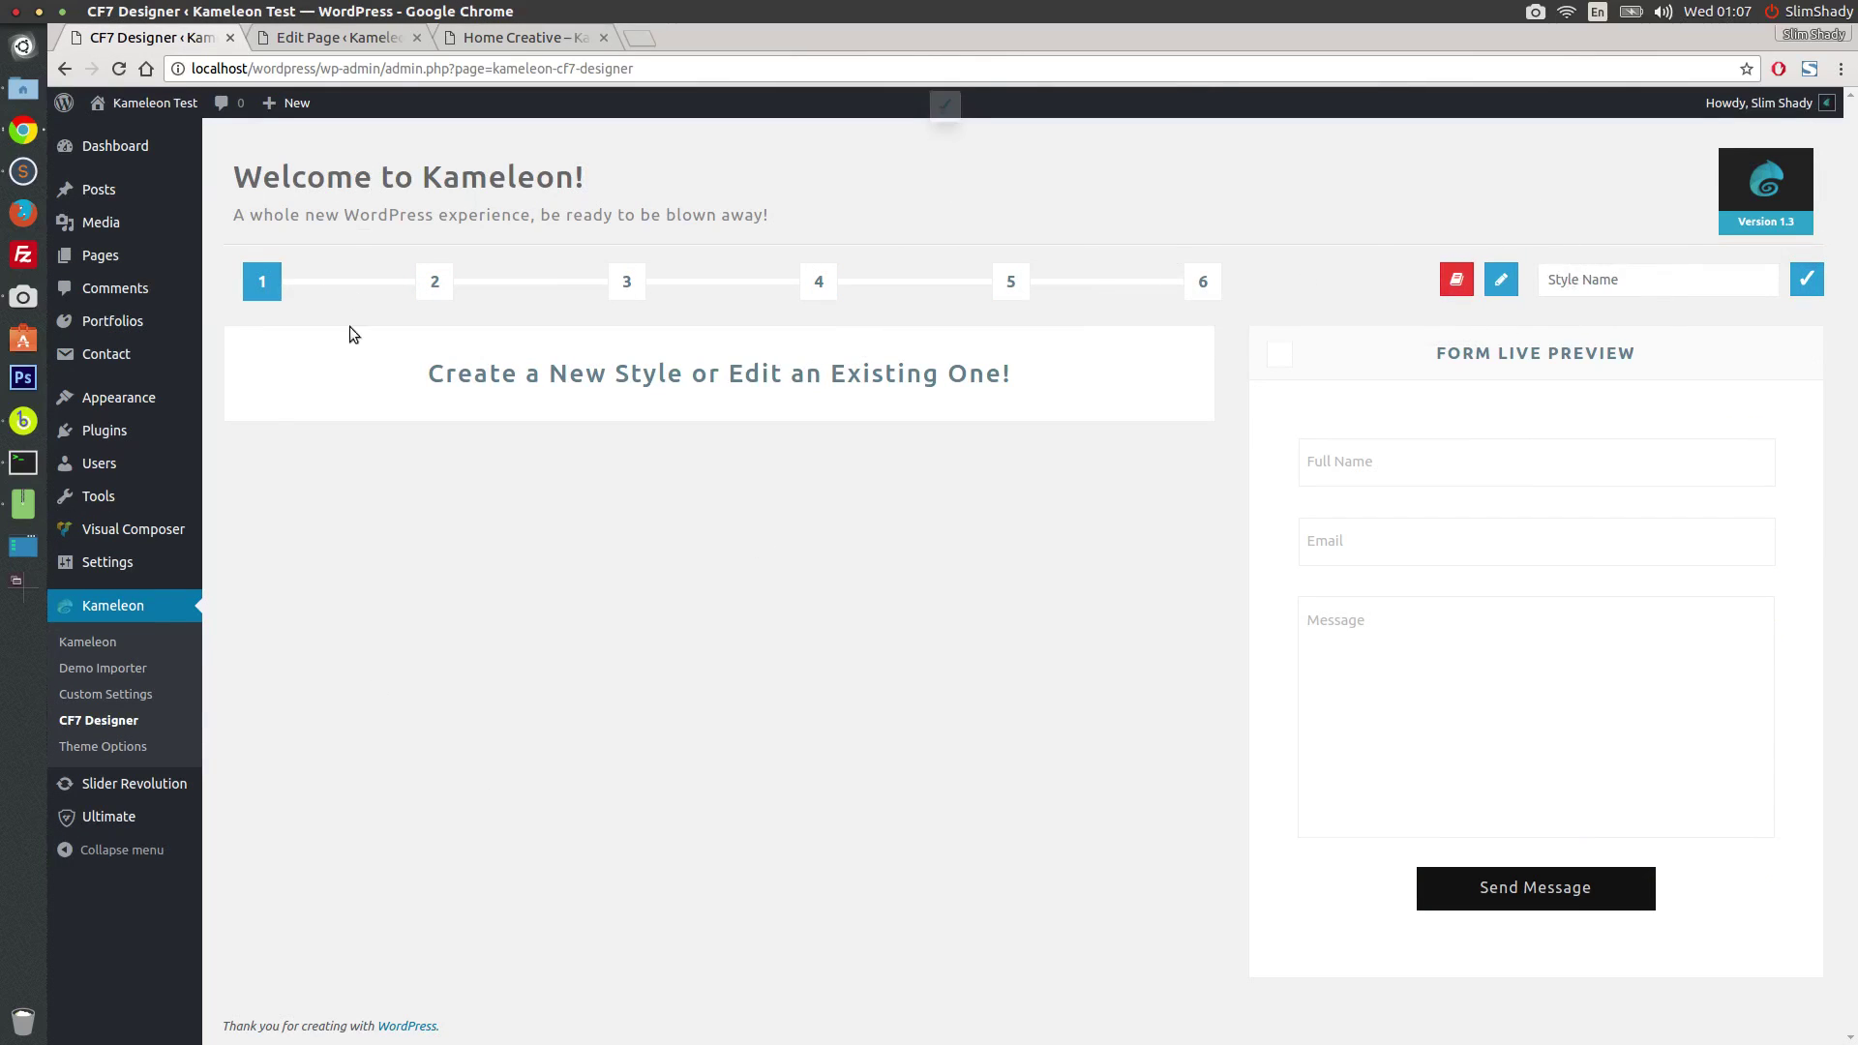
Step: Review the CF7 styles offered in the page's Contact Form 7 element settings and return to the CF7 Designer
{"action": "left_click", "coordinate": [334, 37]}
{"action": "left_click_drag", "start_coordinate": [1851, 274], "coordinate": [1853, 910]}
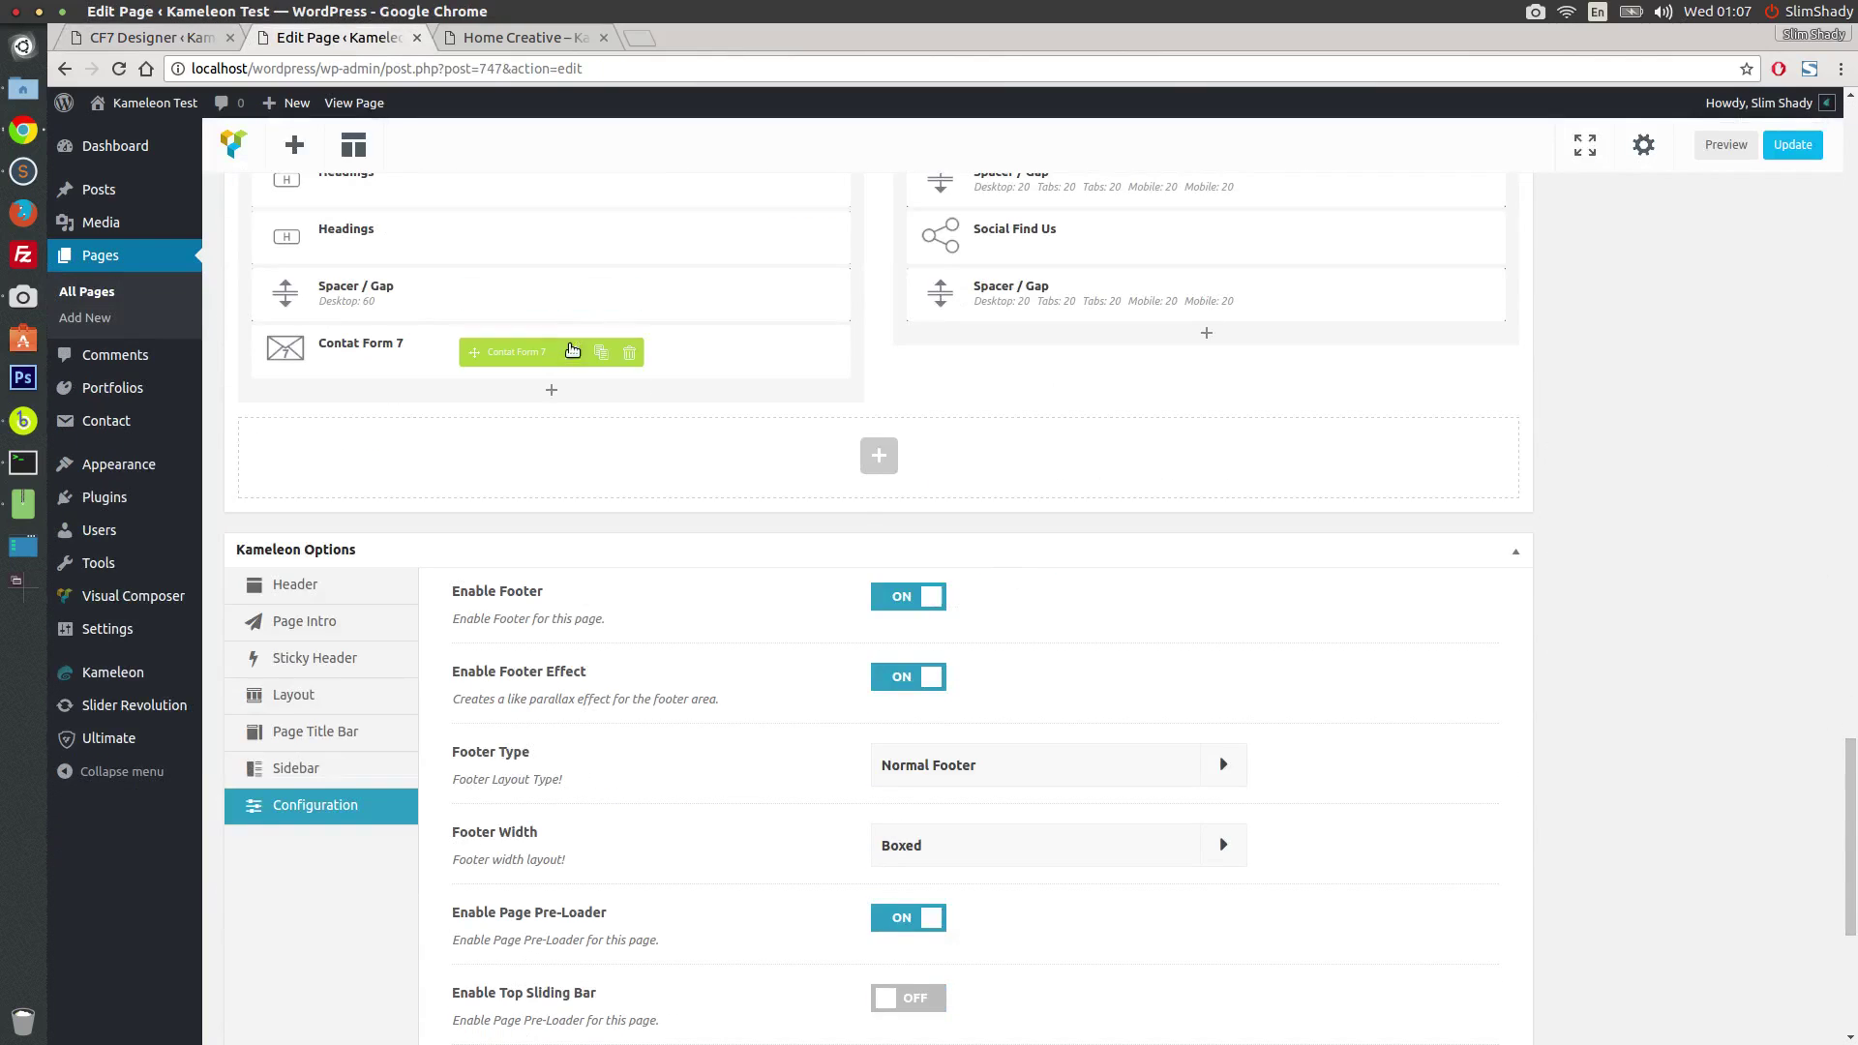
{"action": "left_click", "coordinate": [570, 356]}
{"action": "left_click", "coordinate": [569, 393]}
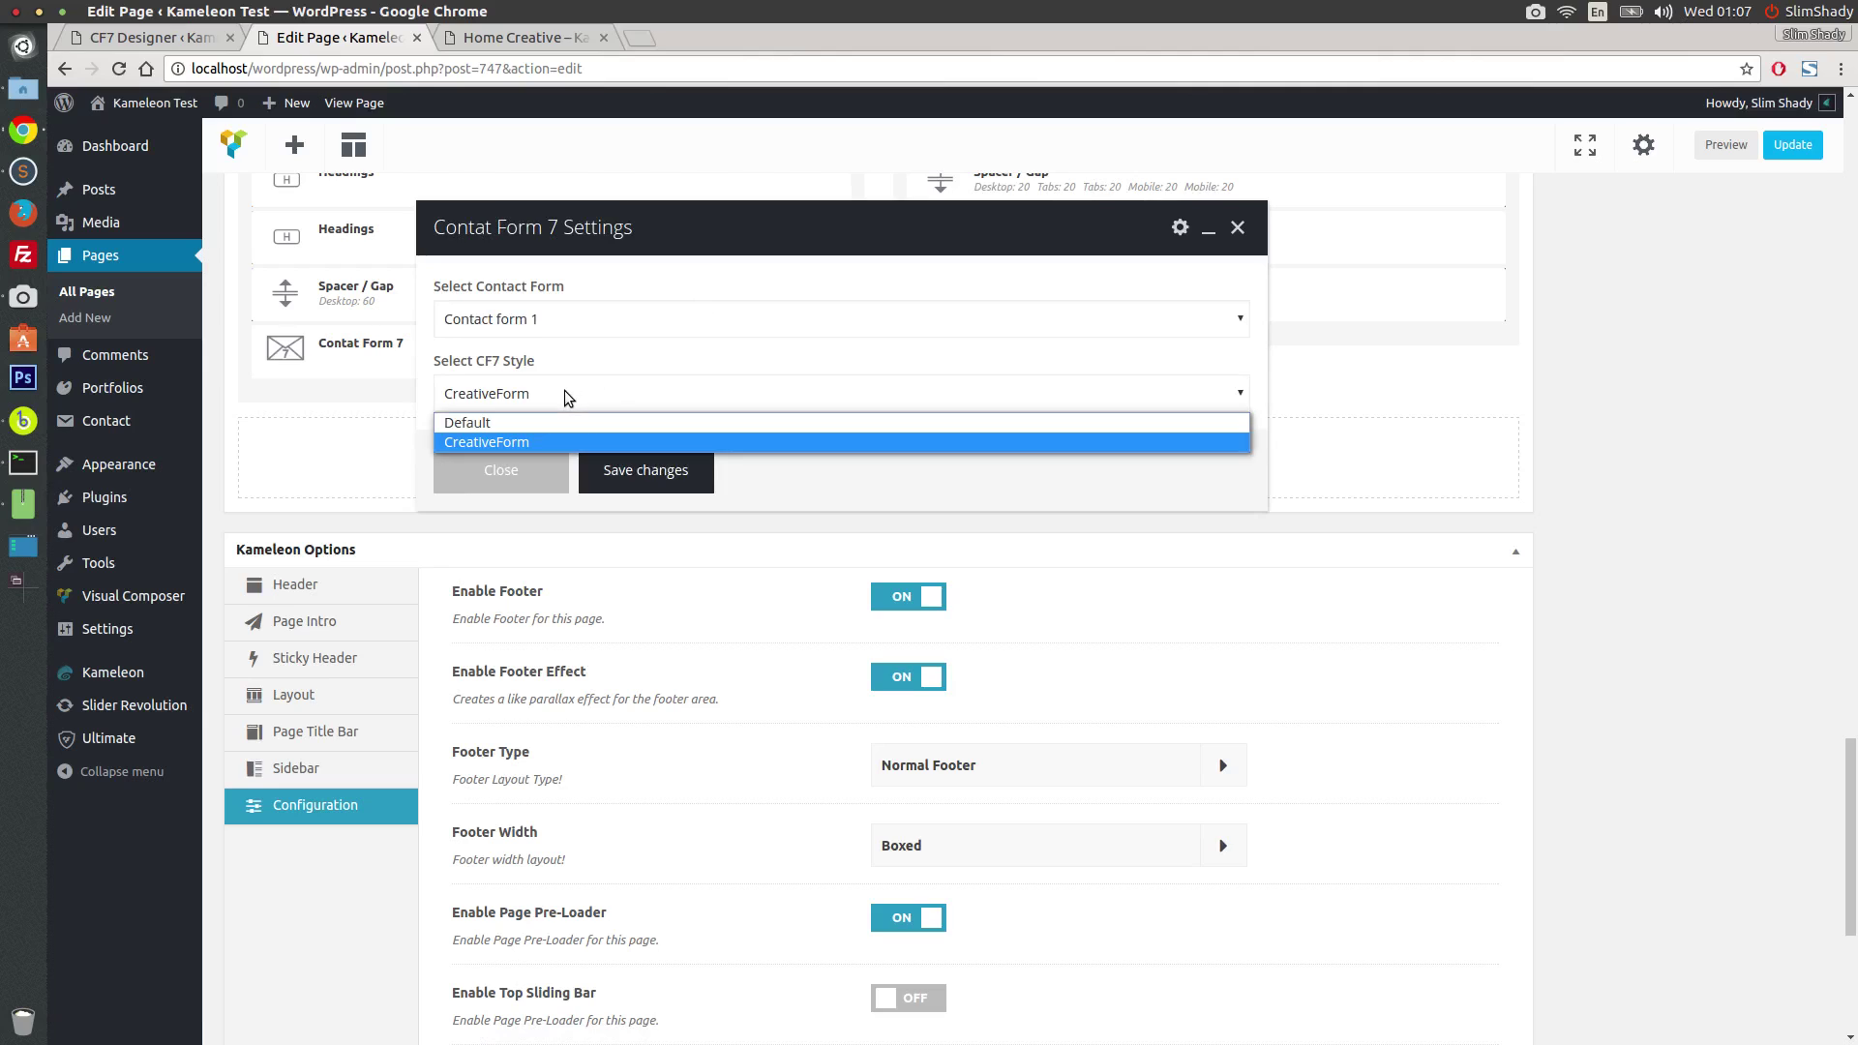
{"action": "left_click", "coordinate": [383, 452]}
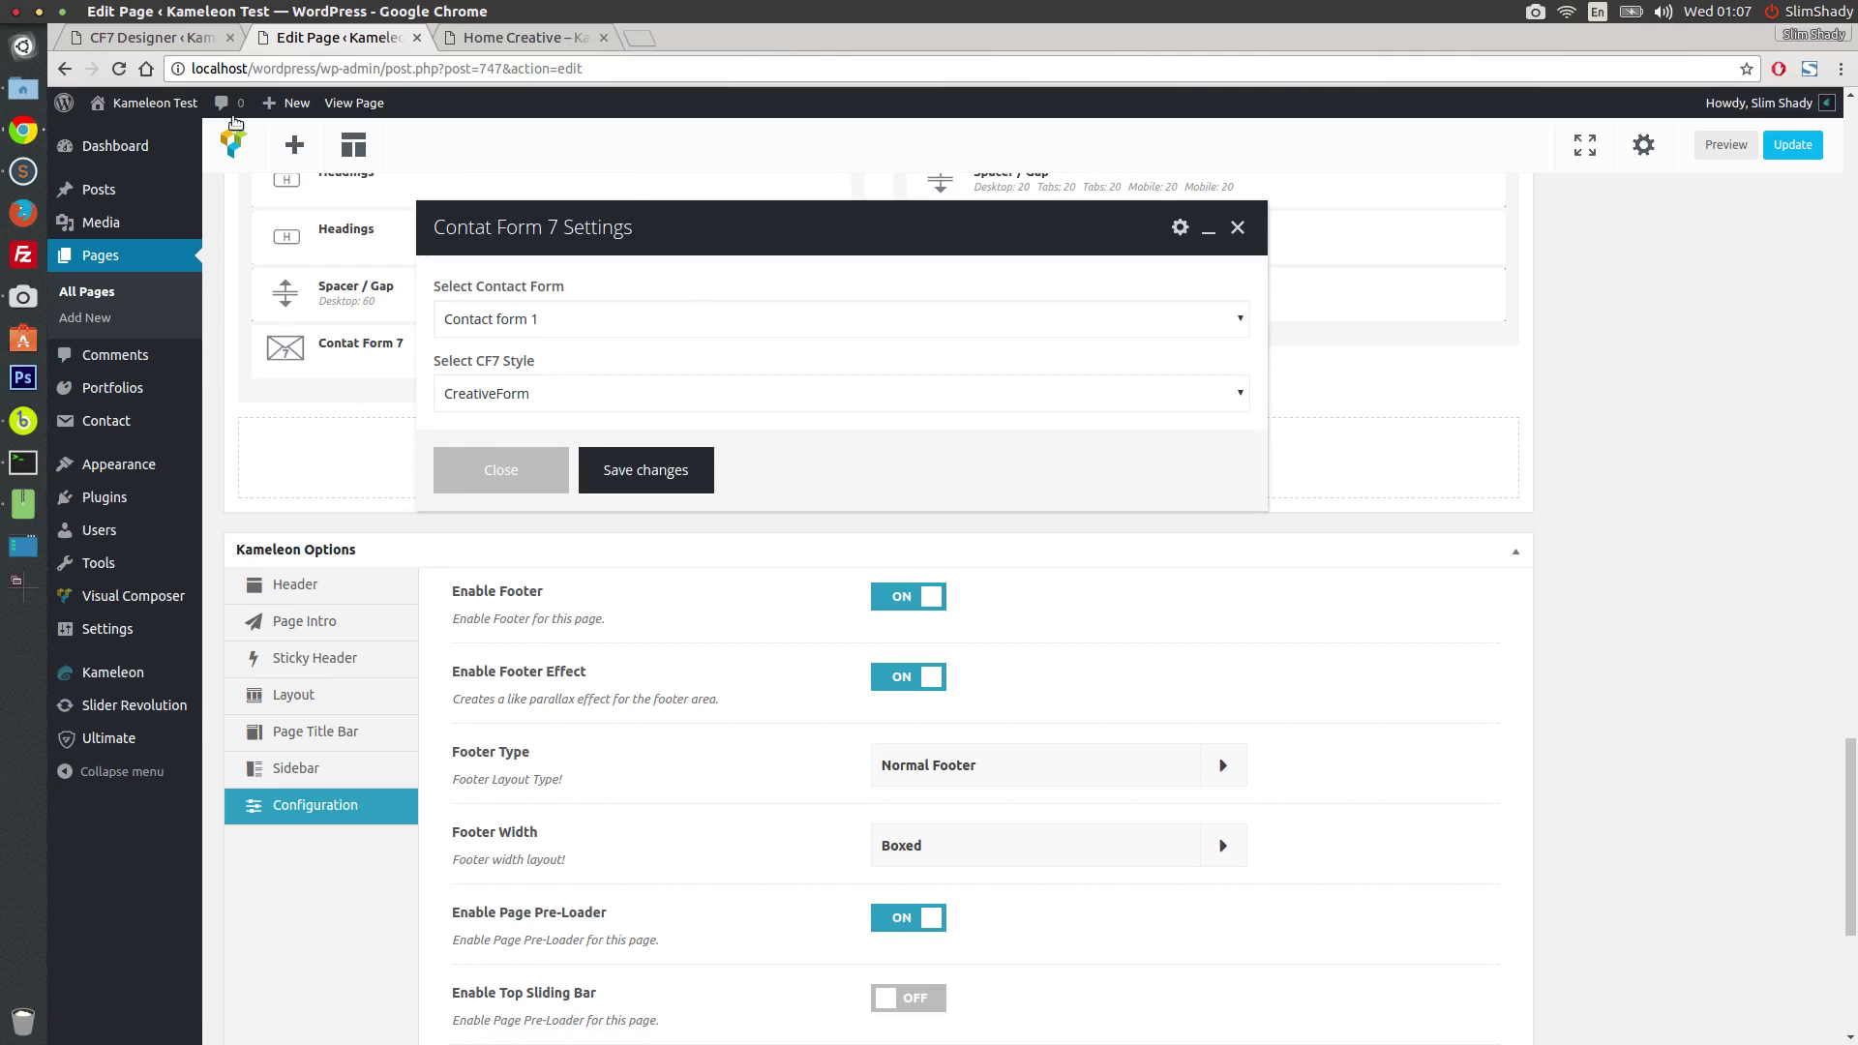
{"action": "left_click", "coordinate": [184, 40]}
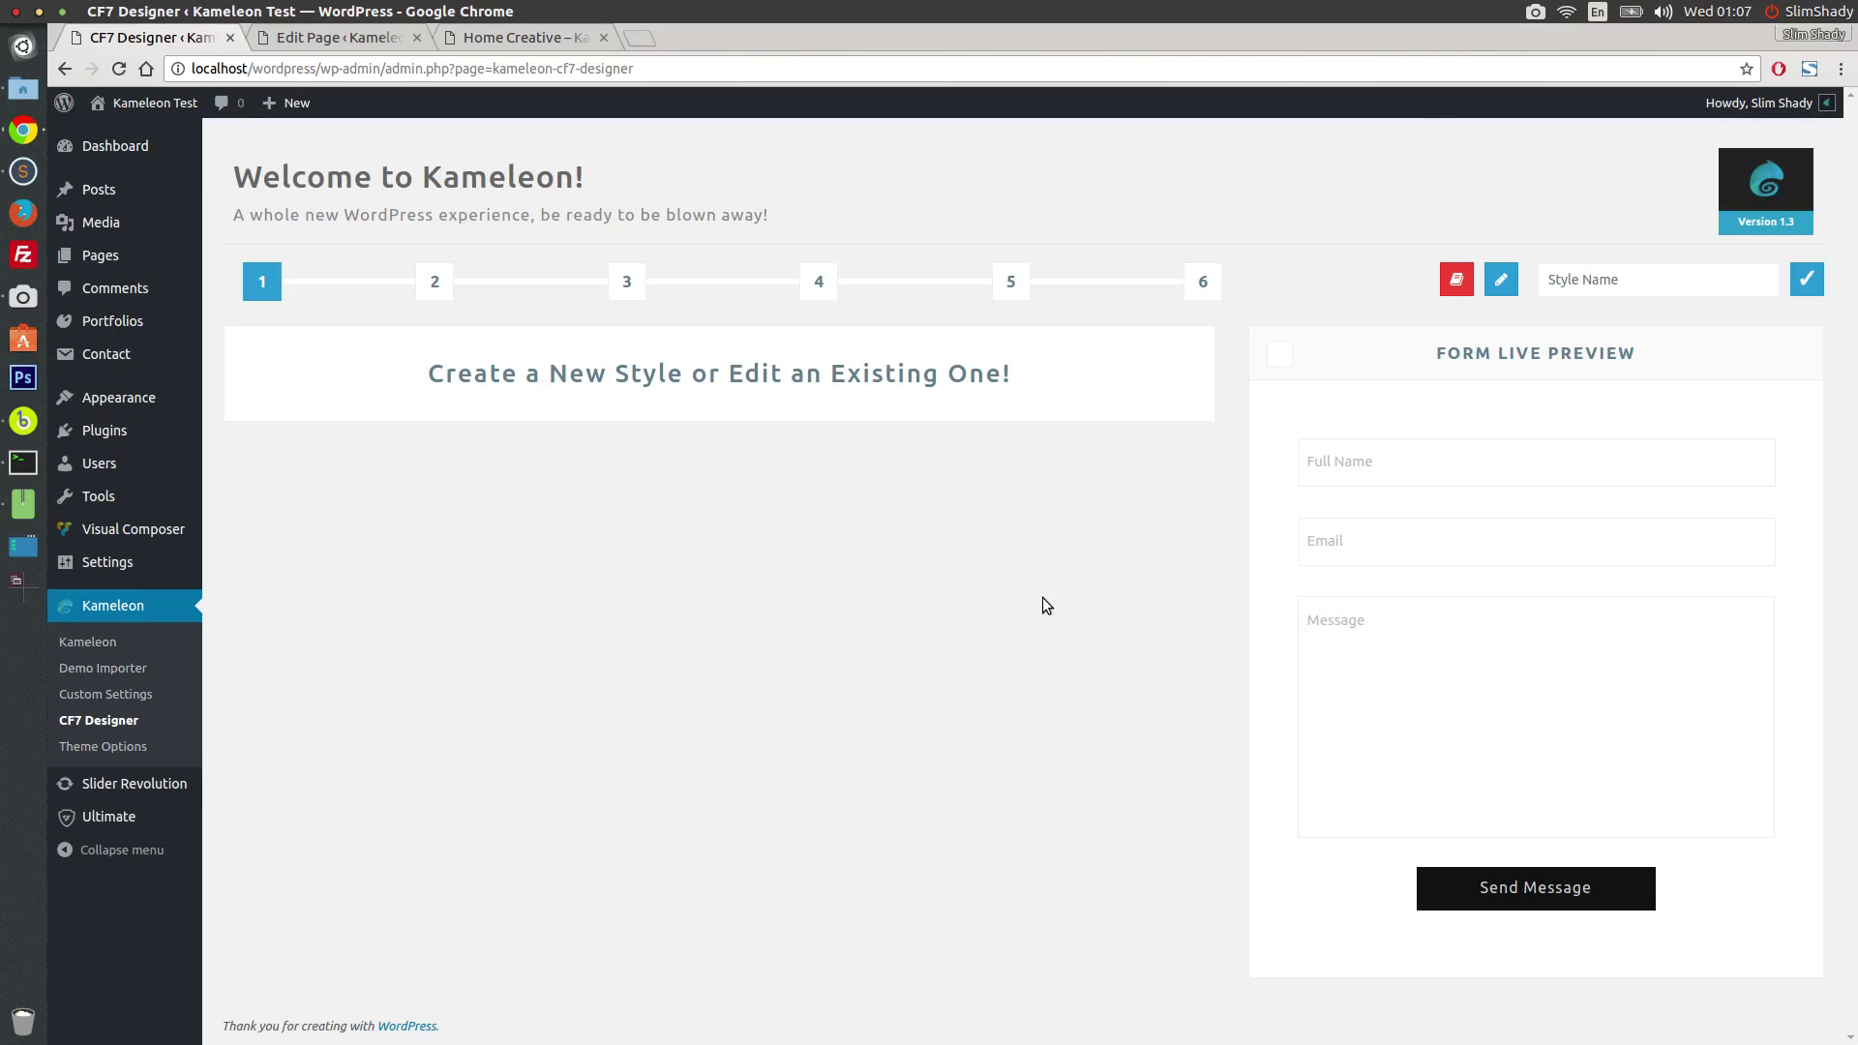